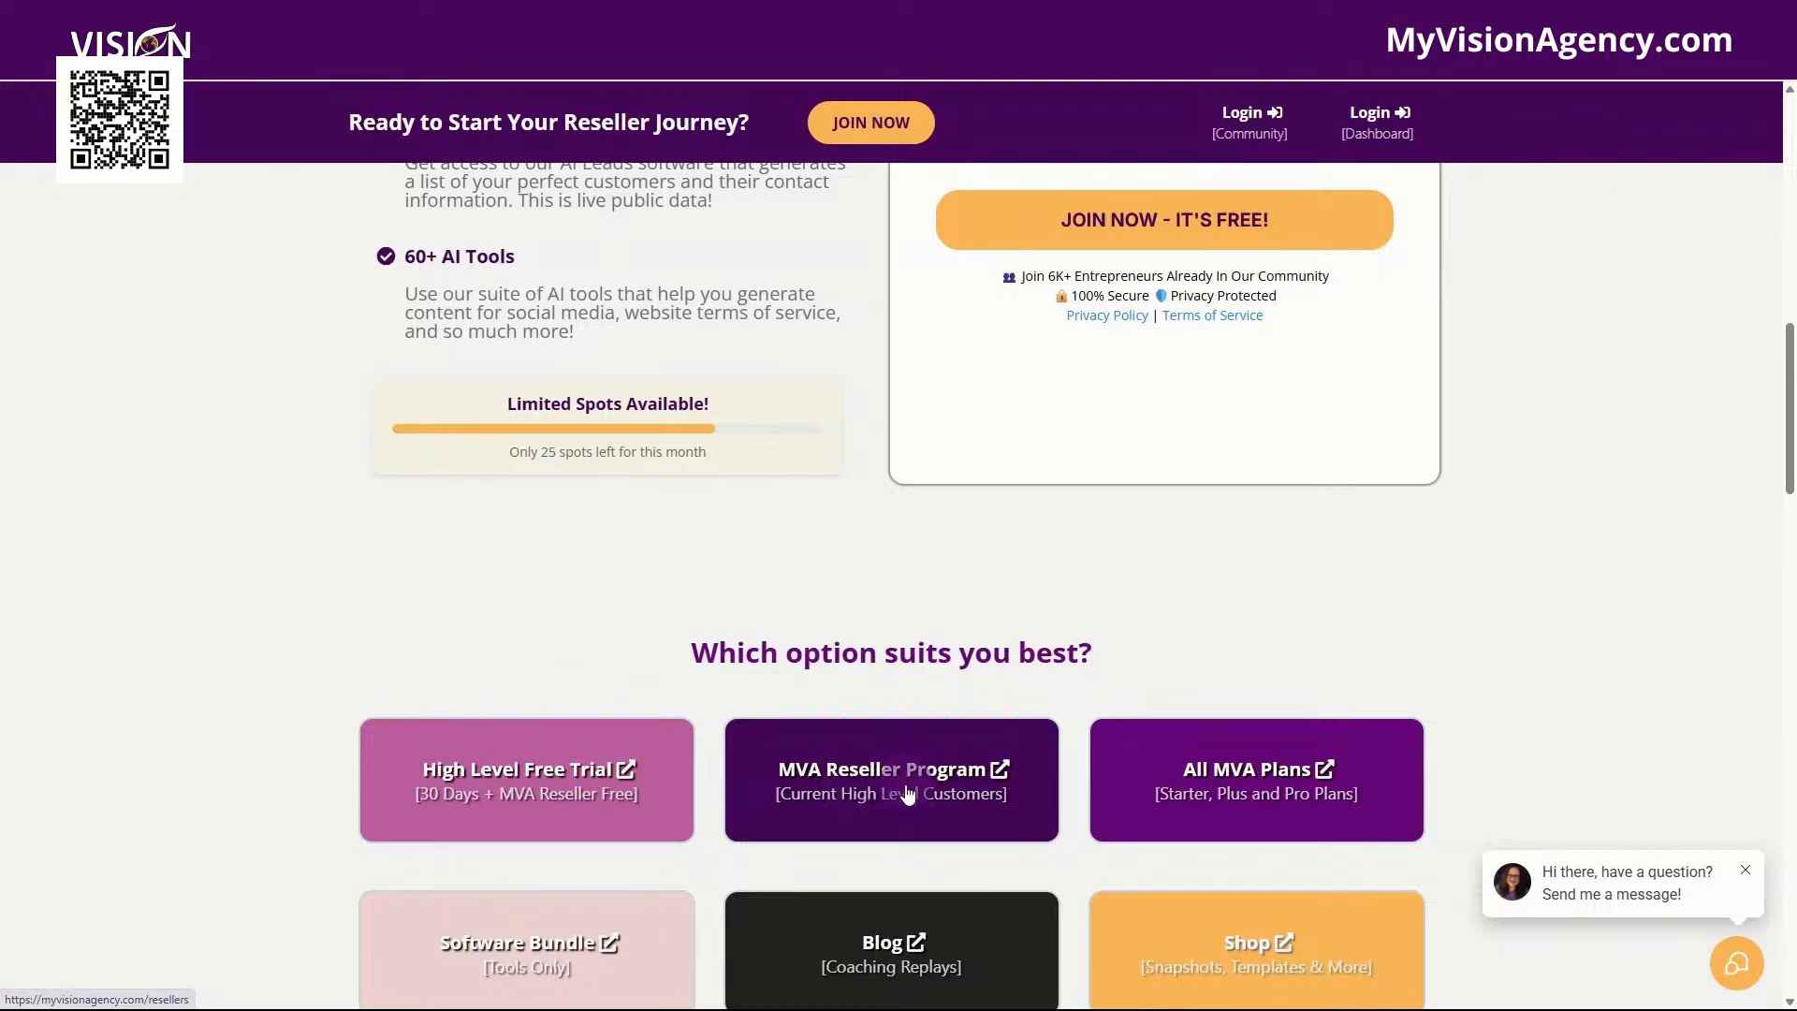
{"action": "scroll", "coordinate": [518, 619], "scroll_direction": "up", "scroll_amount": 5}
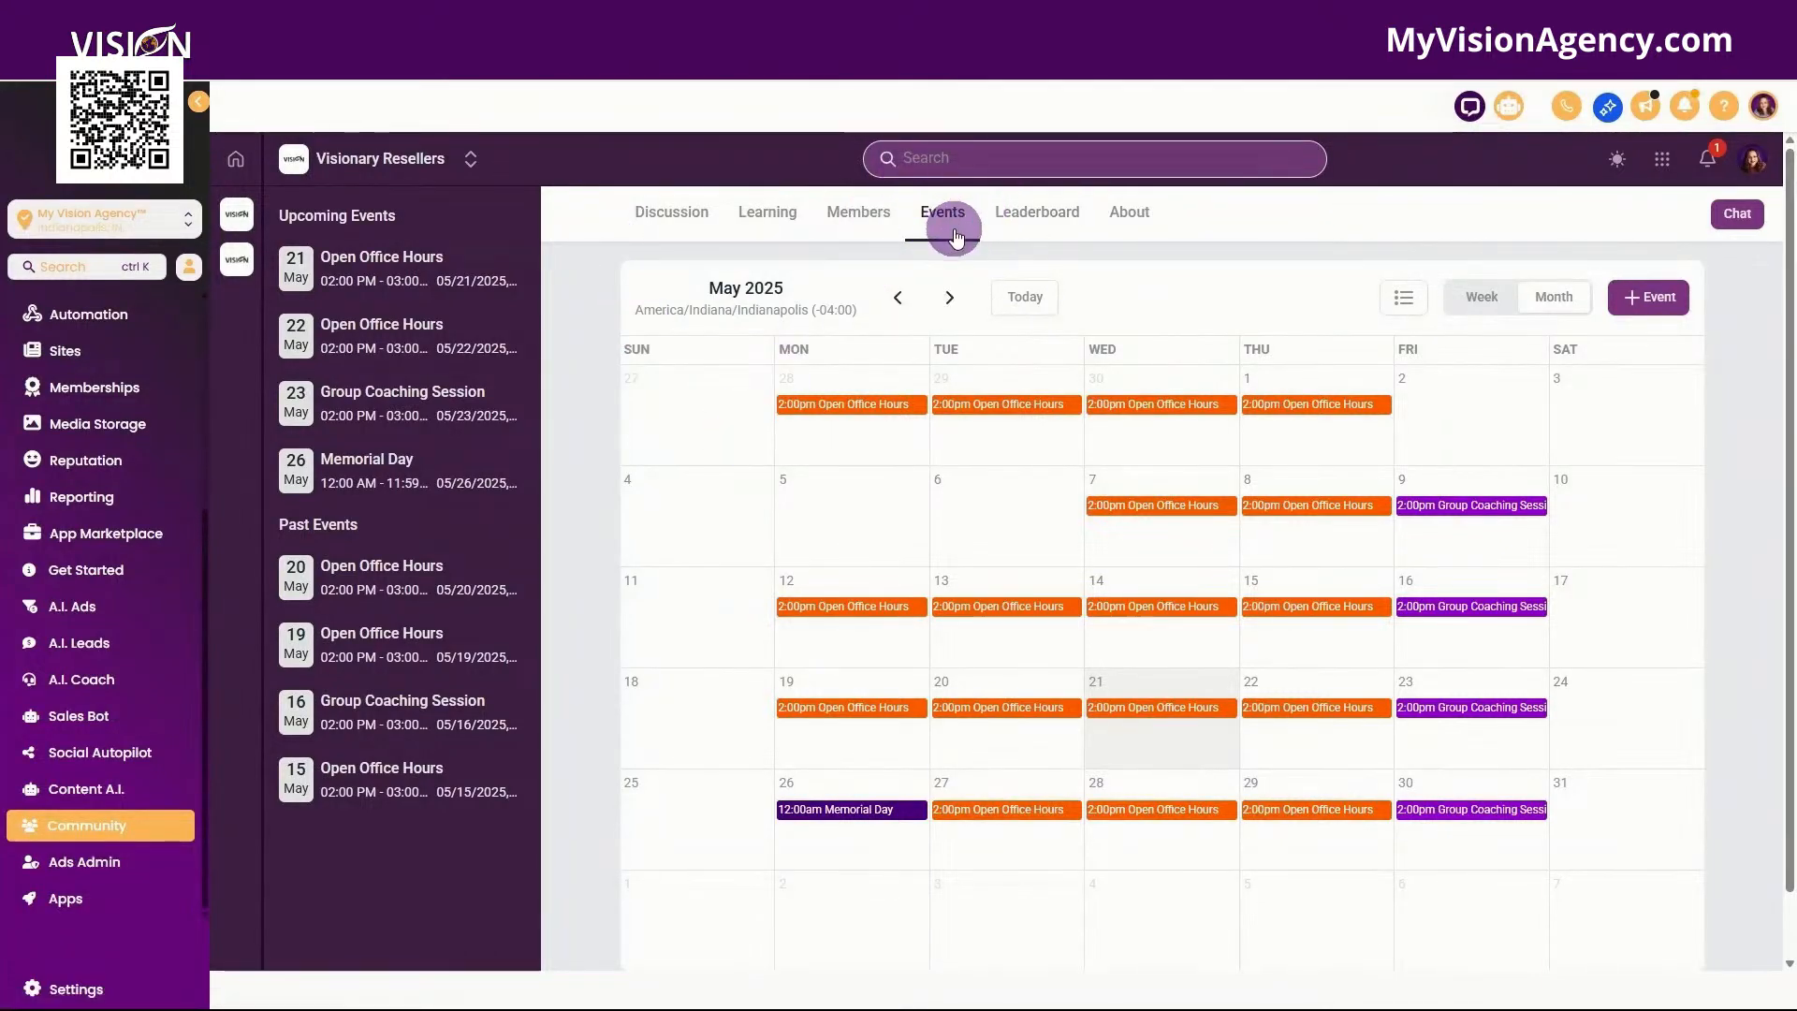
{"action": "left_click", "coordinate": [1138, 708]}
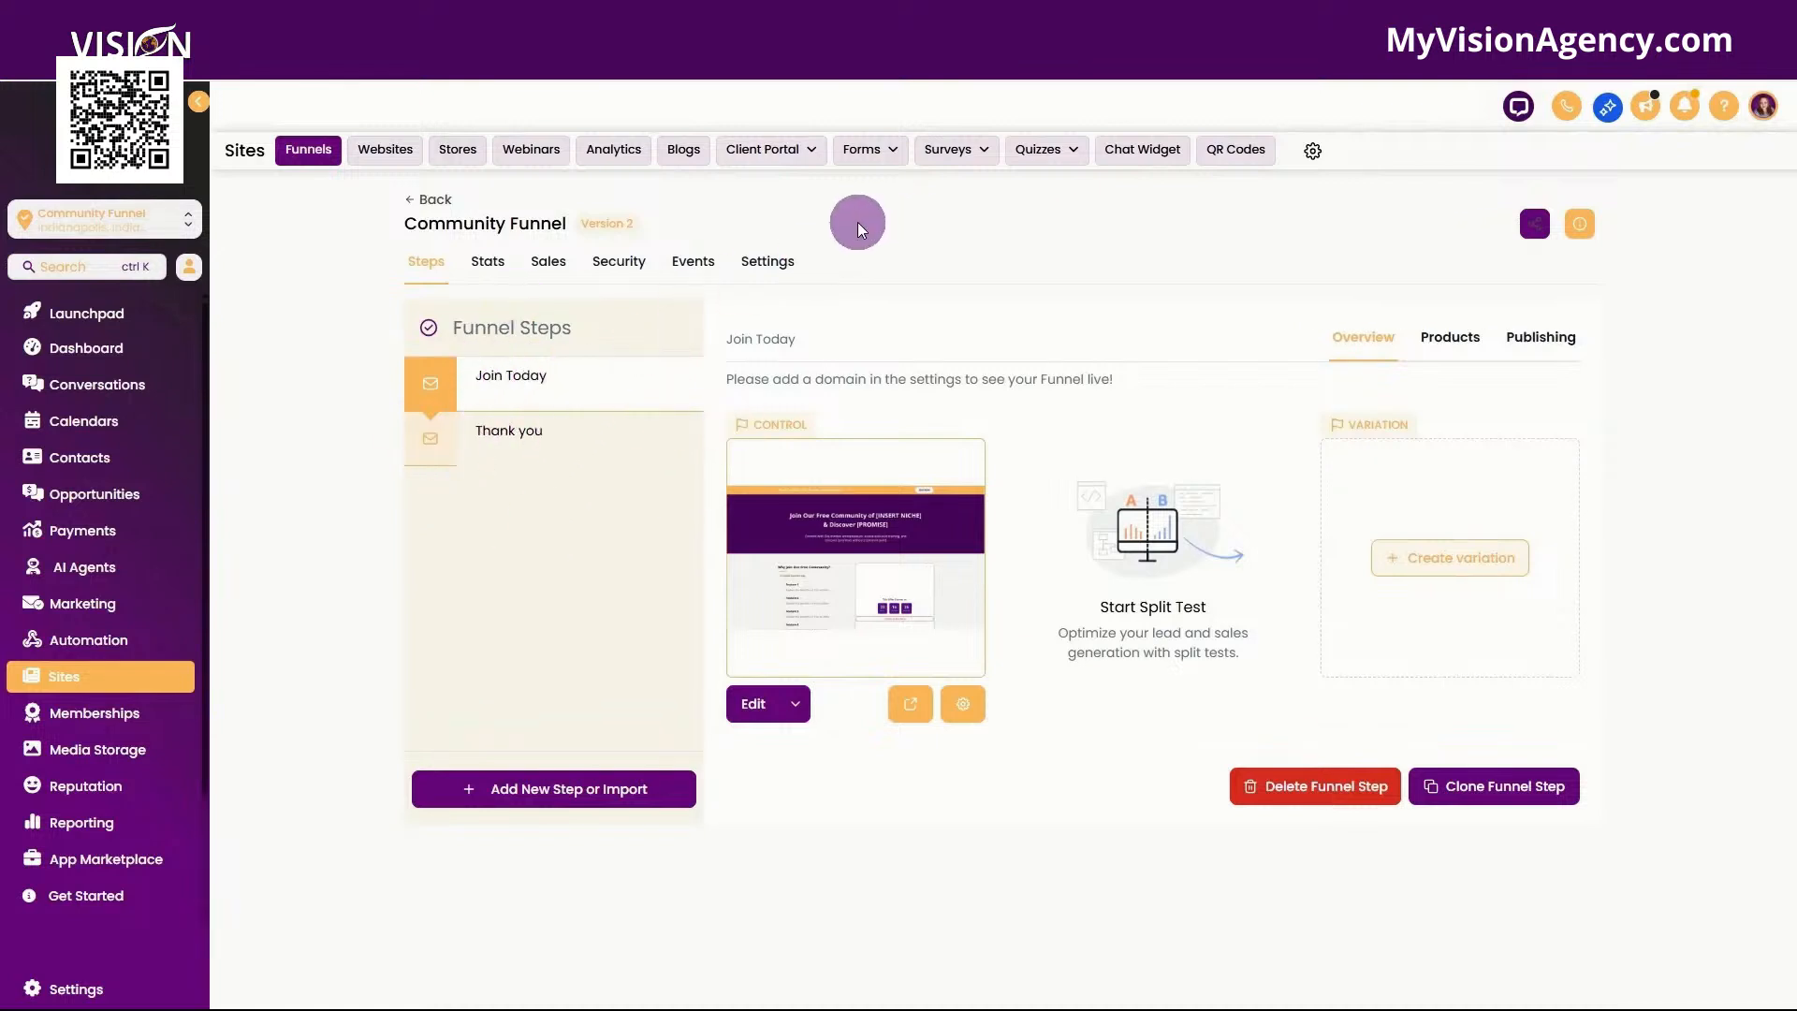
Open the "Community Funnel- Home" form in the form builder.
{"action": "mouse_move", "coordinate": [876, 157]}
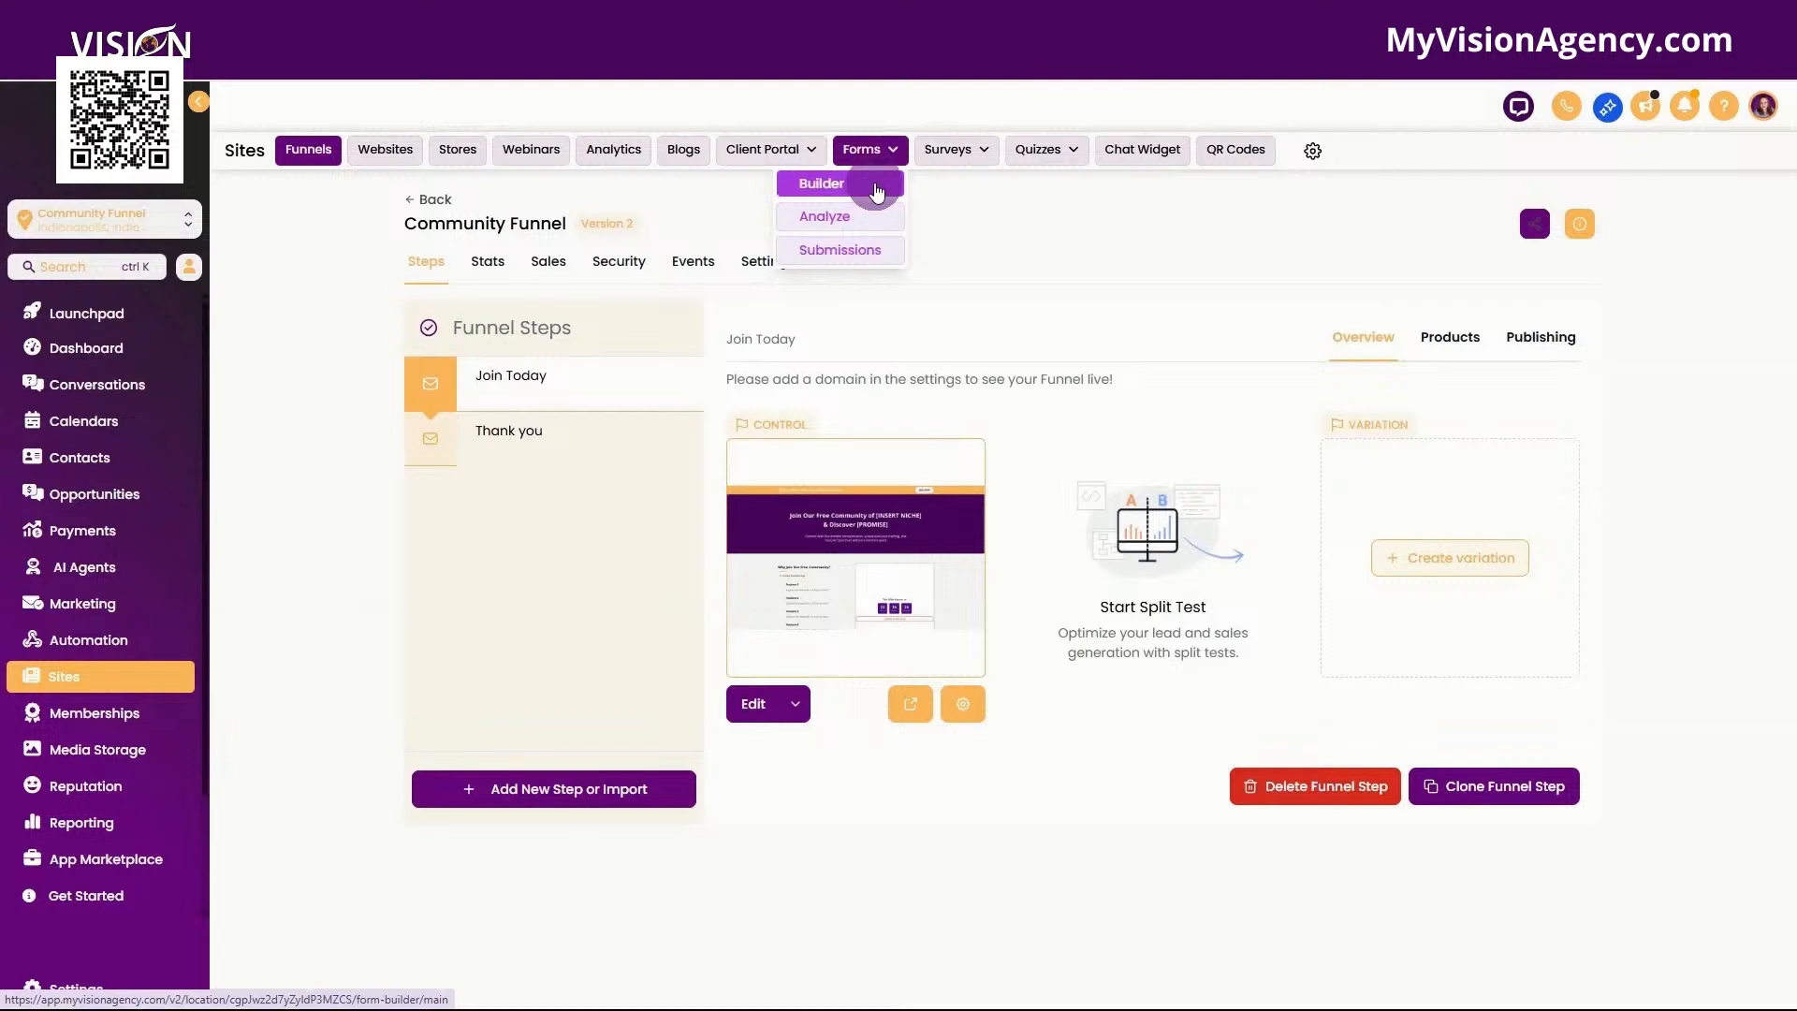
{"action": "left_click", "coordinate": [876, 186]}
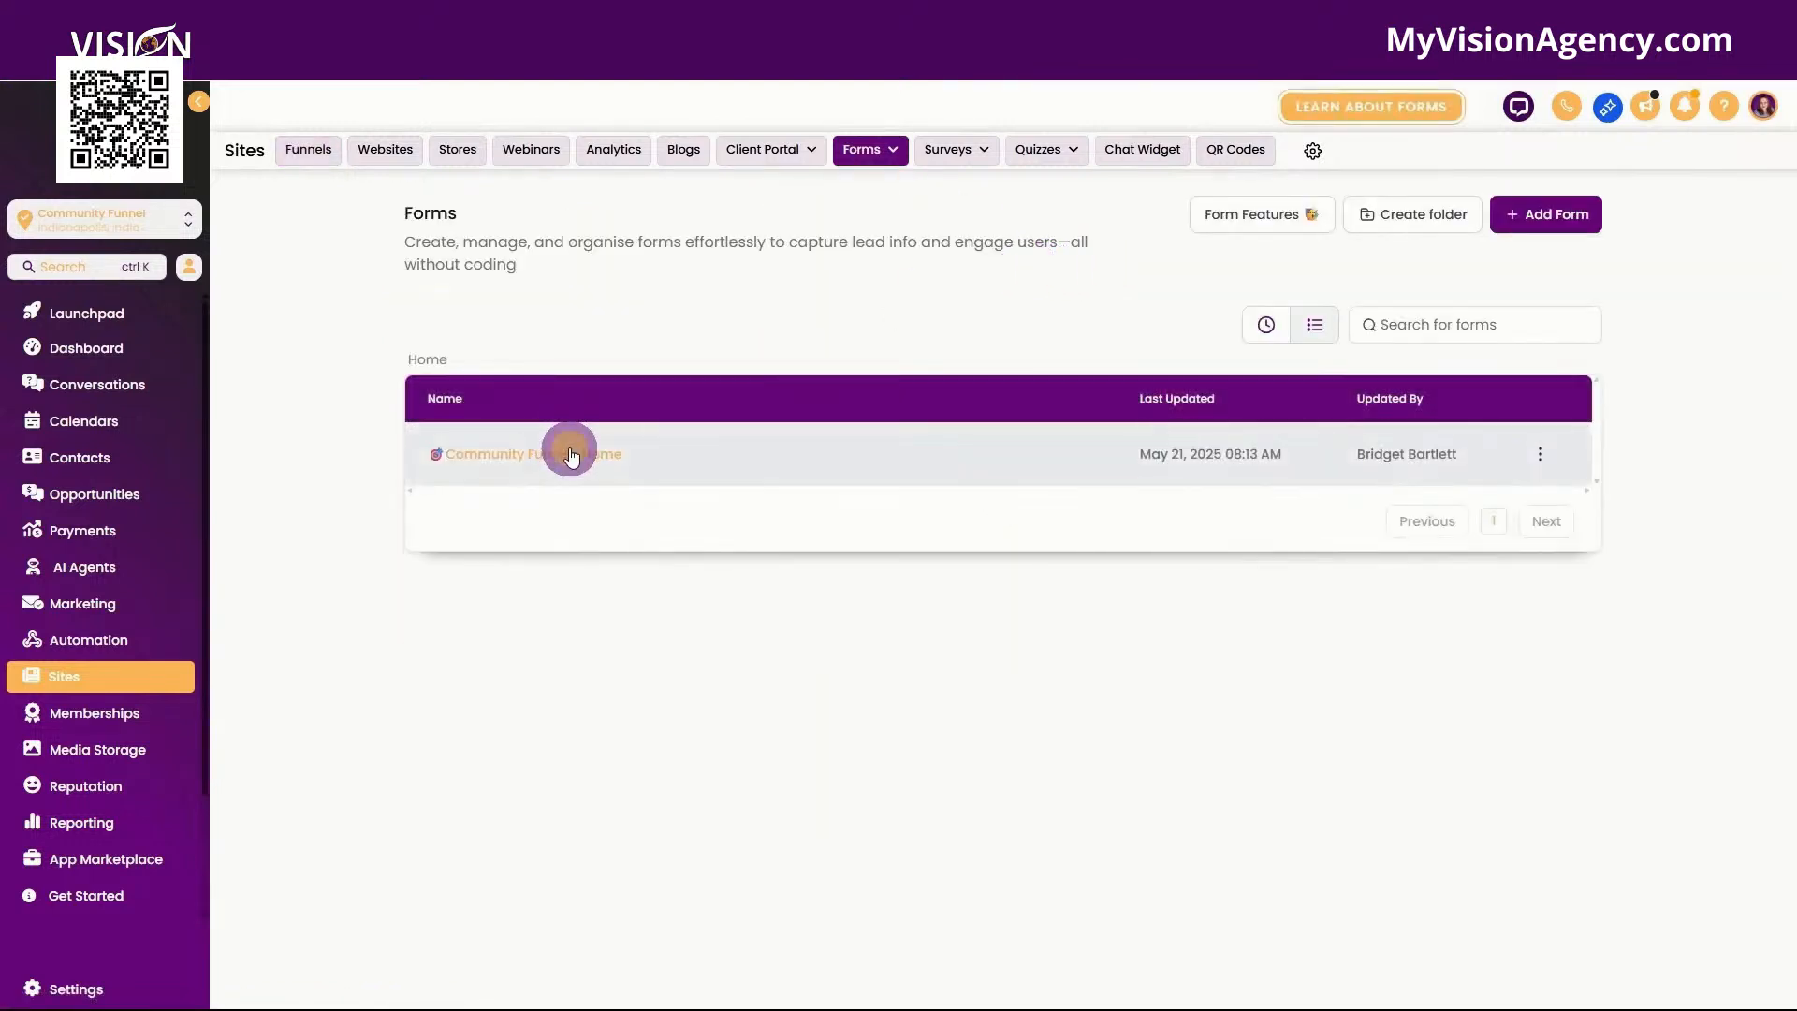
{"action": "left_click", "coordinate": [571, 456]}
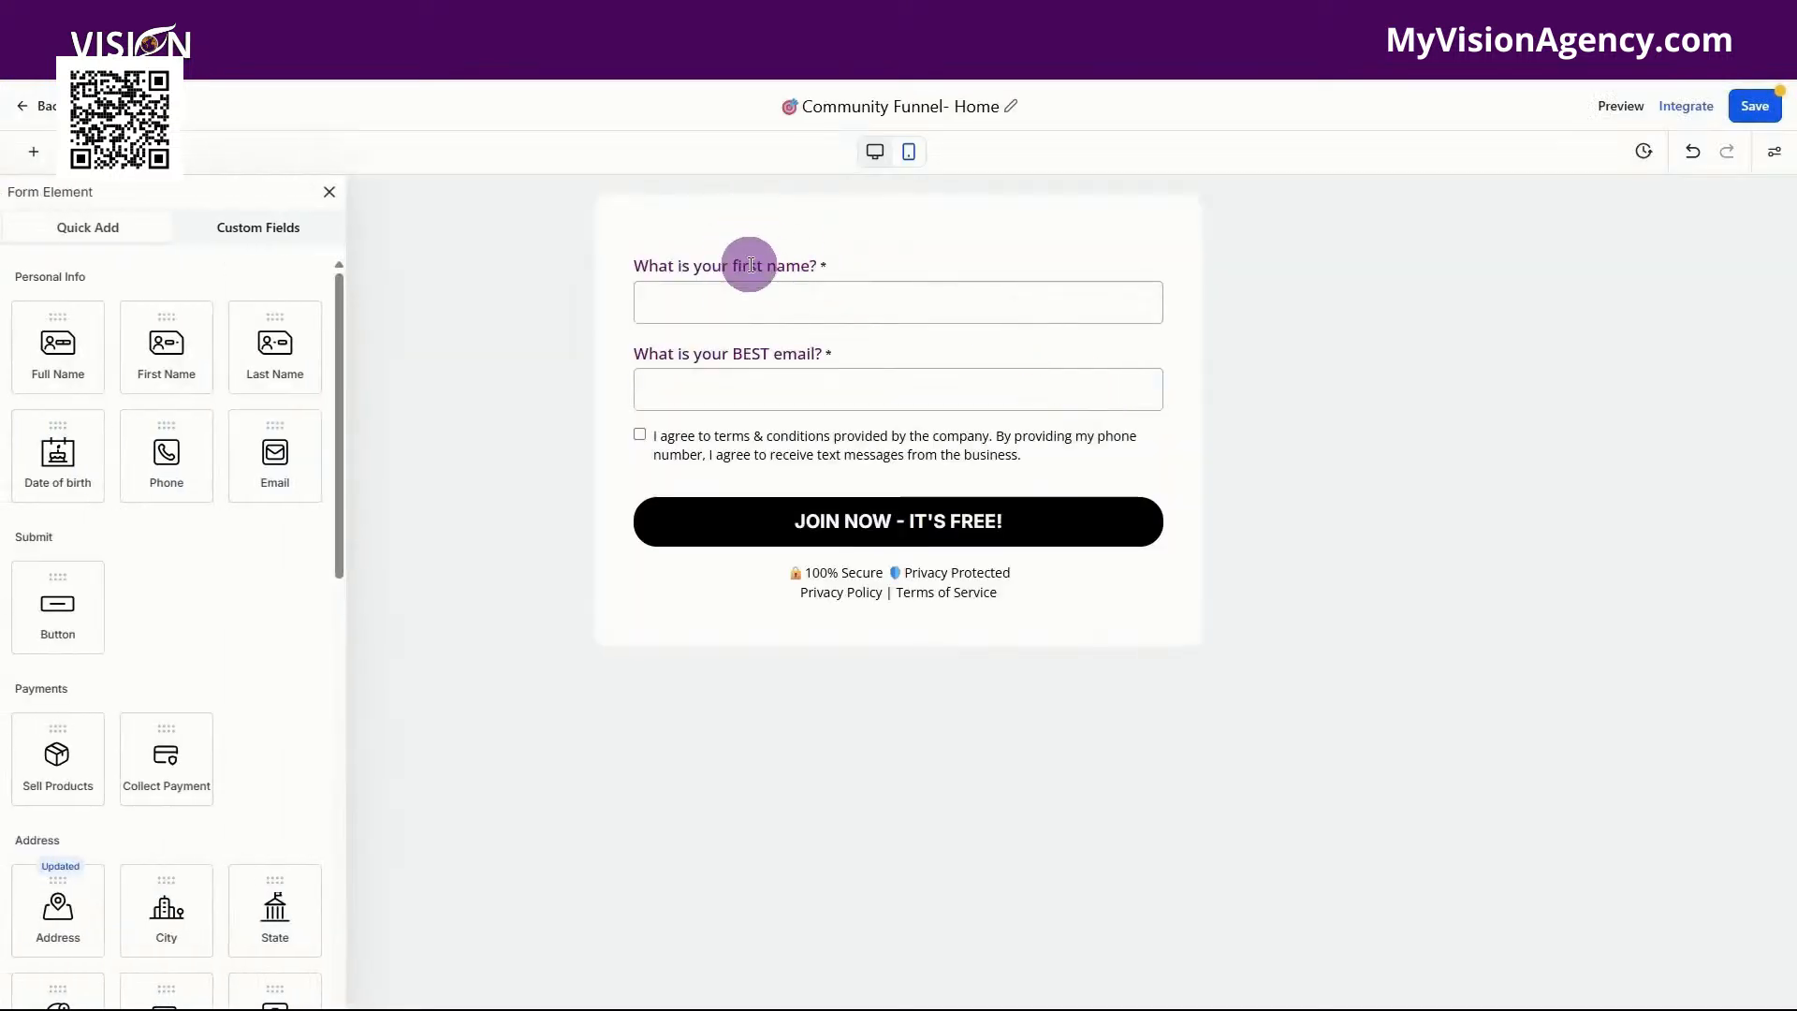
Inspect the form's first name, email and terms elements, plus the Privacy Policy and Terms of Service line below the submit button.
{"action": "left_click", "coordinate": [749, 265]}
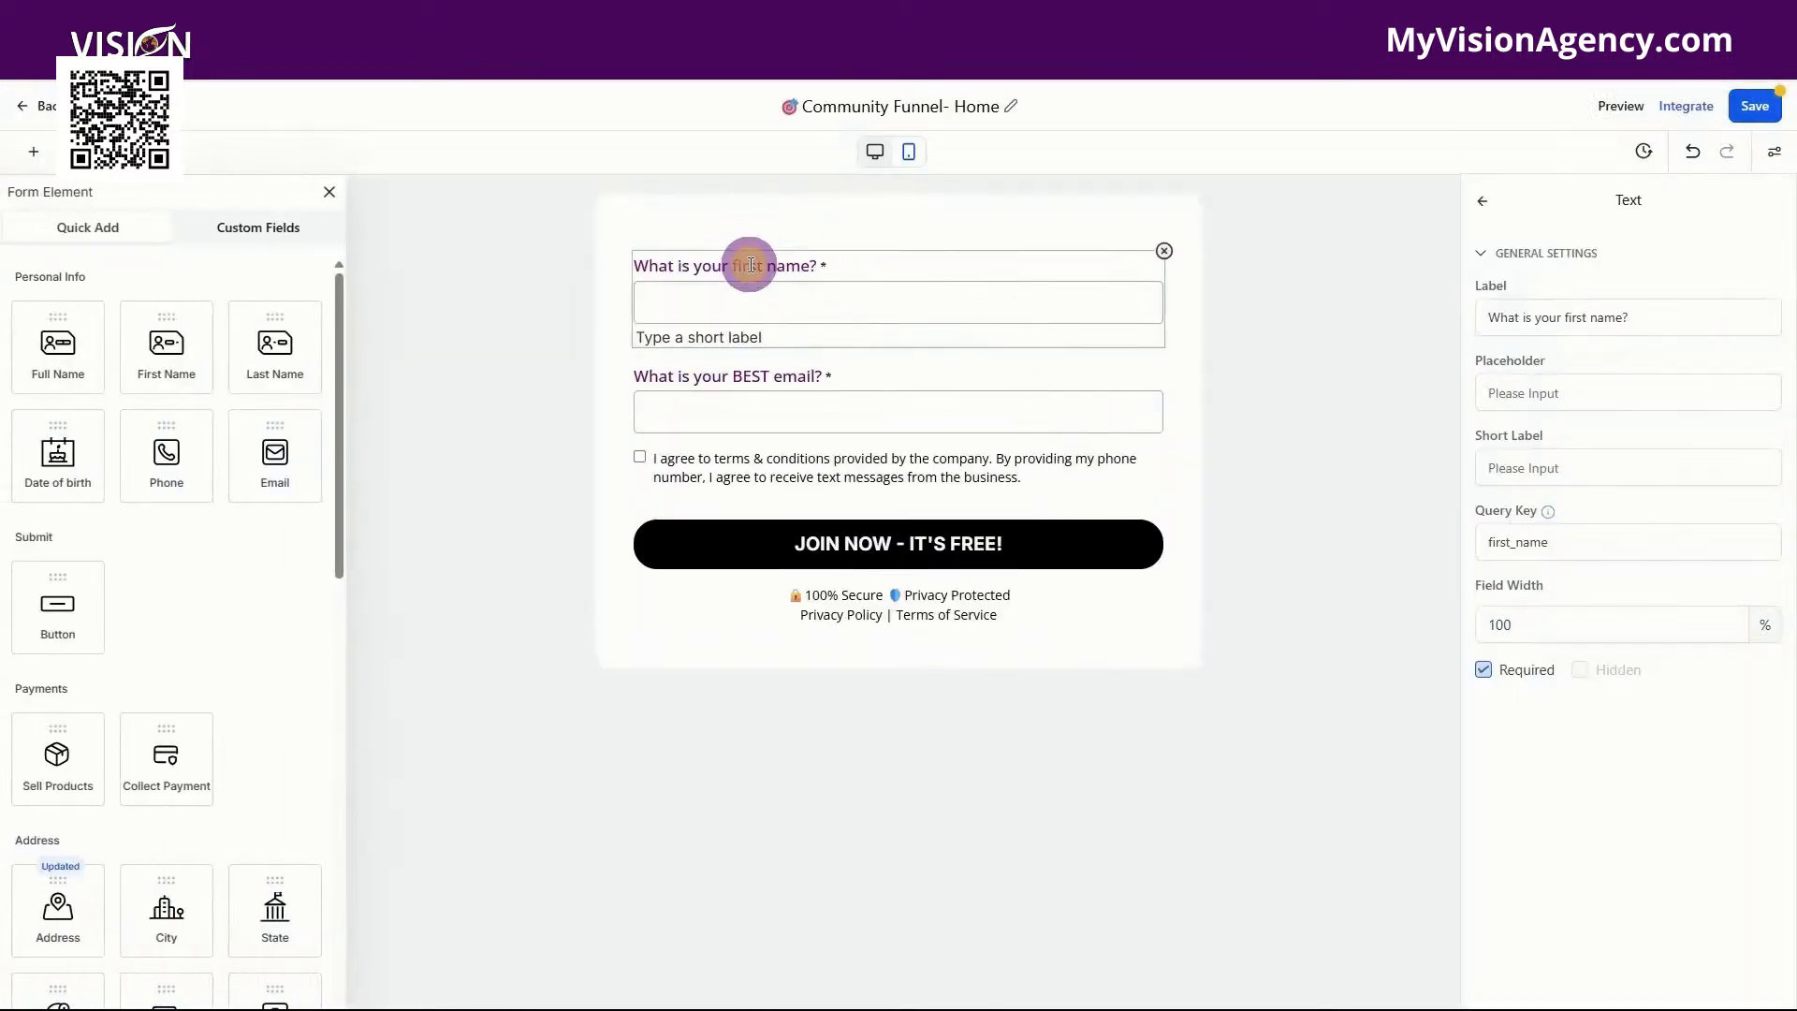
{"action": "left_click", "coordinate": [777, 399]}
{"action": "left_click", "coordinate": [804, 468]}
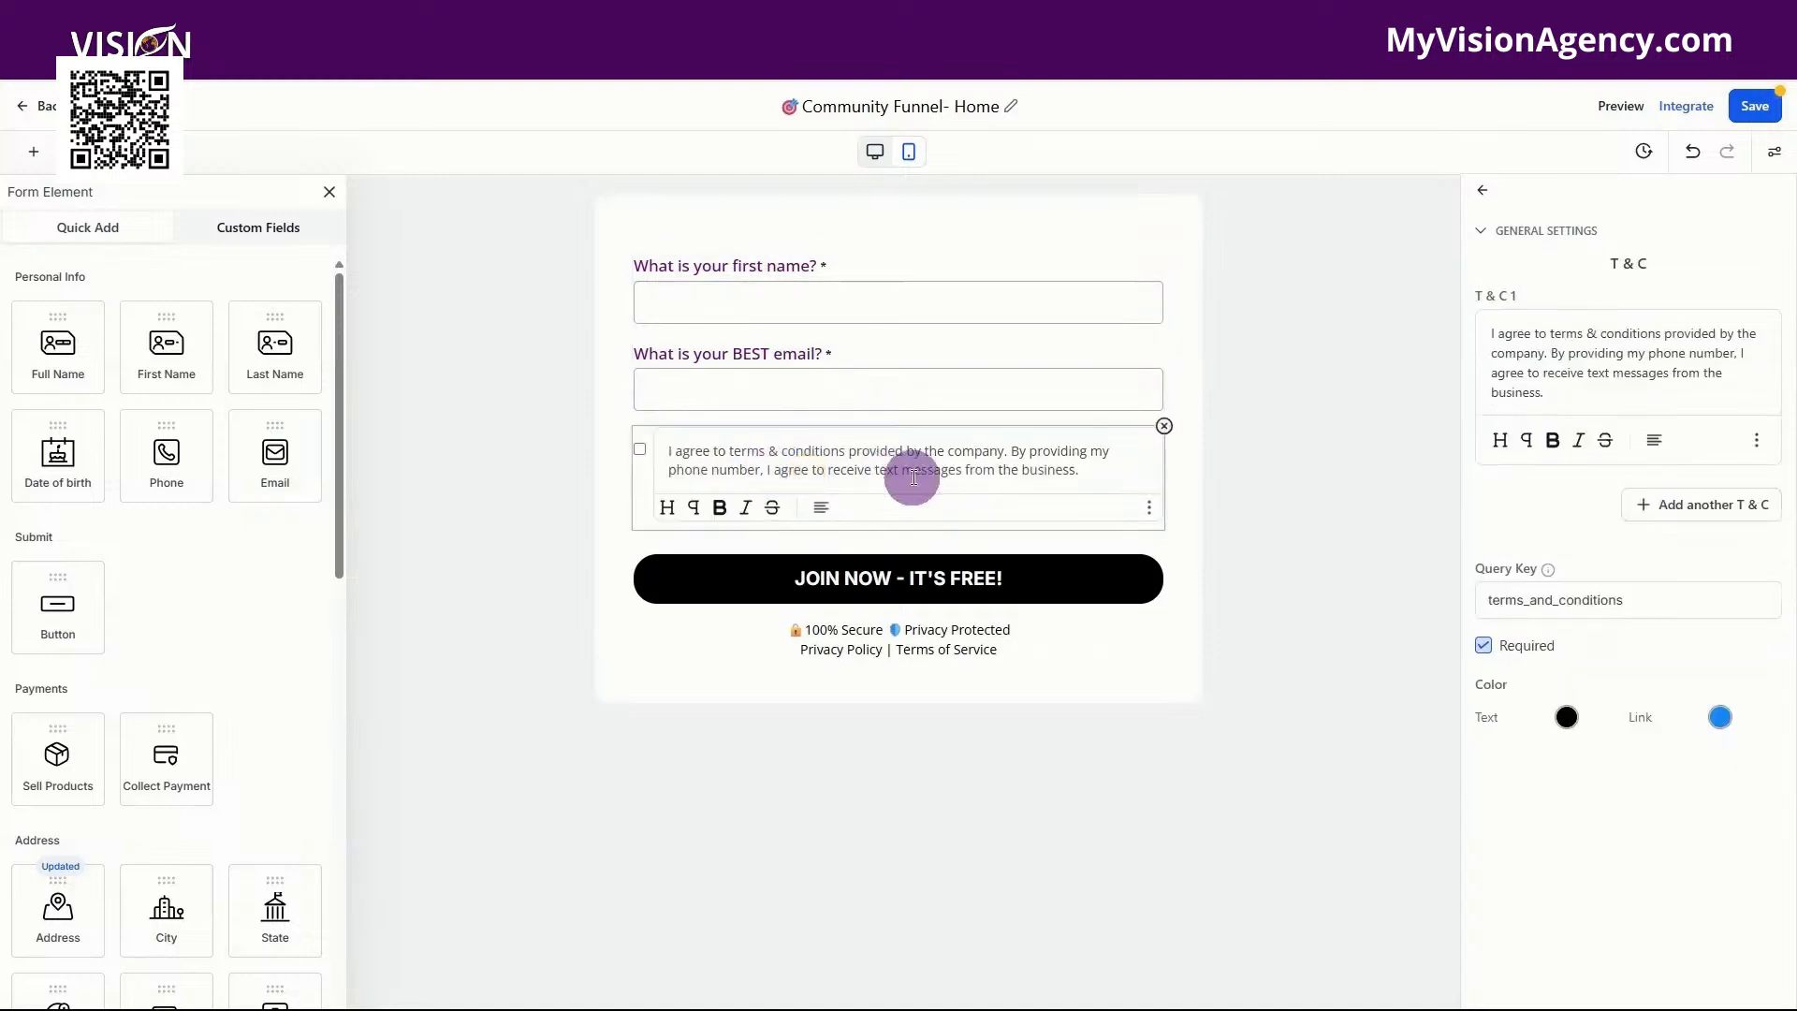
{"action": "left_click", "coordinate": [938, 652]}
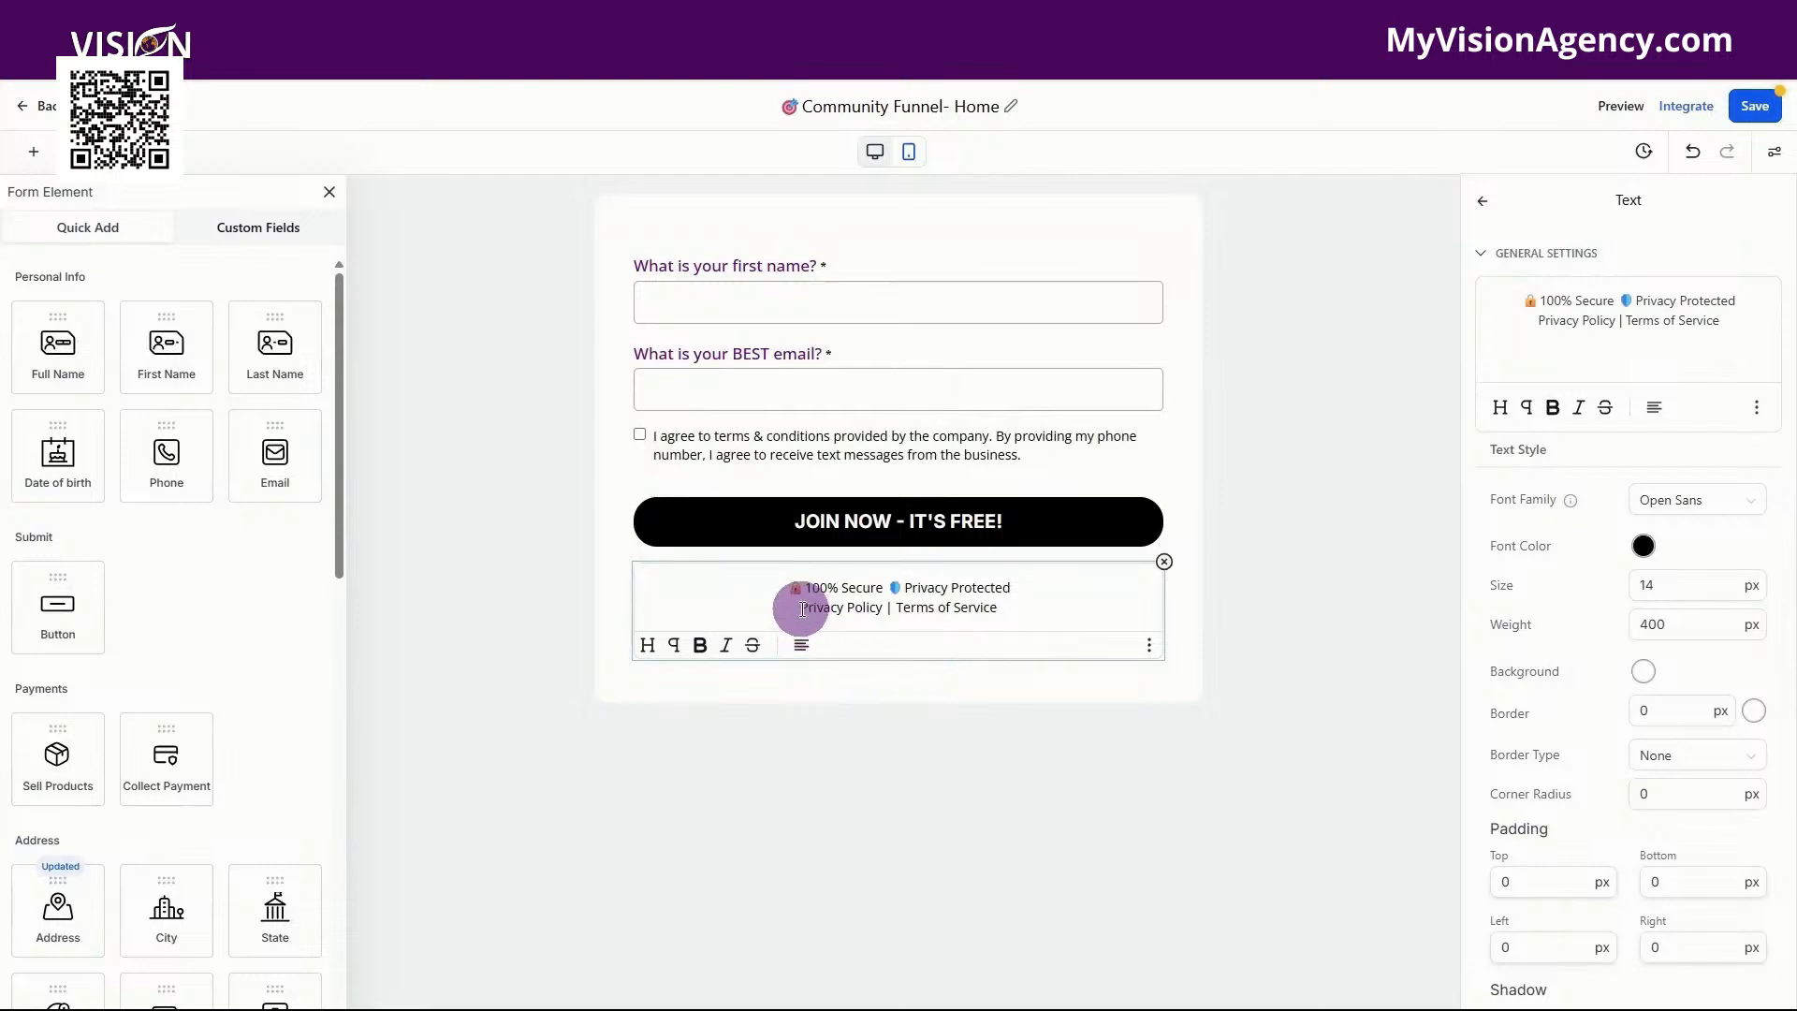
{"action": "left_click_drag", "start_coordinate": [810, 607], "coordinate": [1009, 609]}
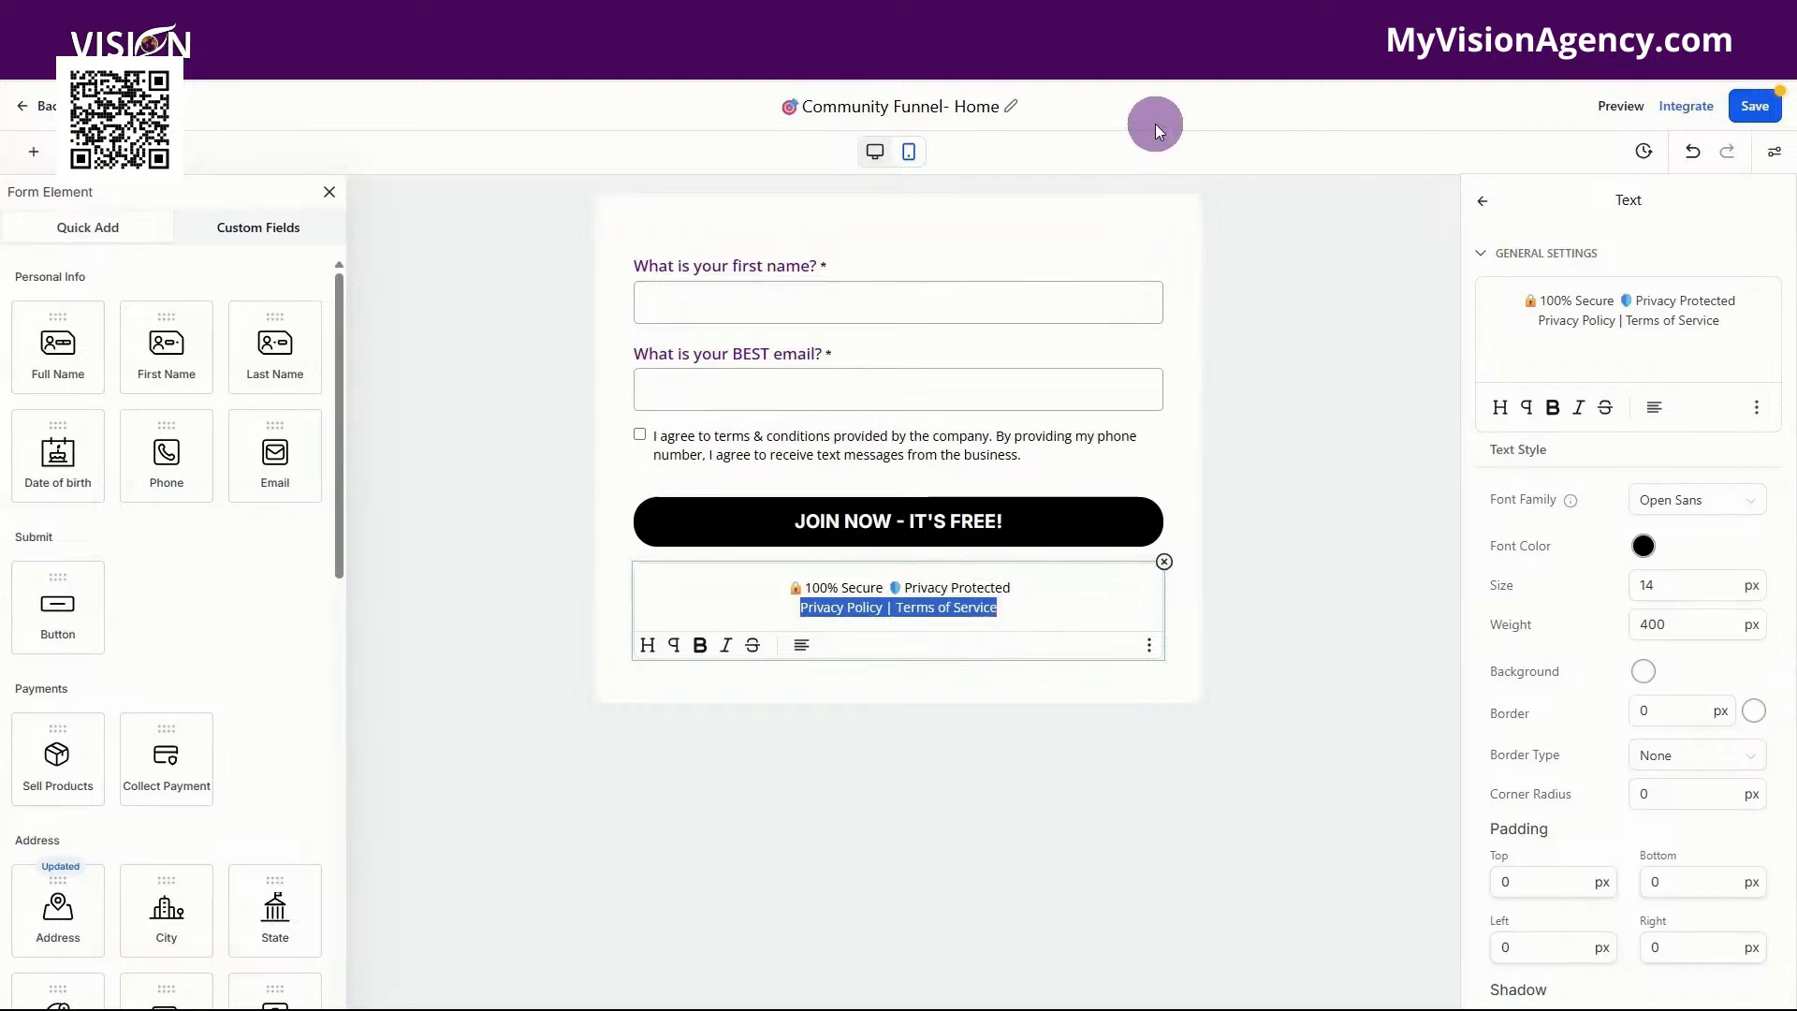
View the form's on-submit options, and leave the form builder without saving.
{"action": "left_click", "coordinate": [1778, 159]}
{"action": "left_click", "coordinate": [1718, 234]}
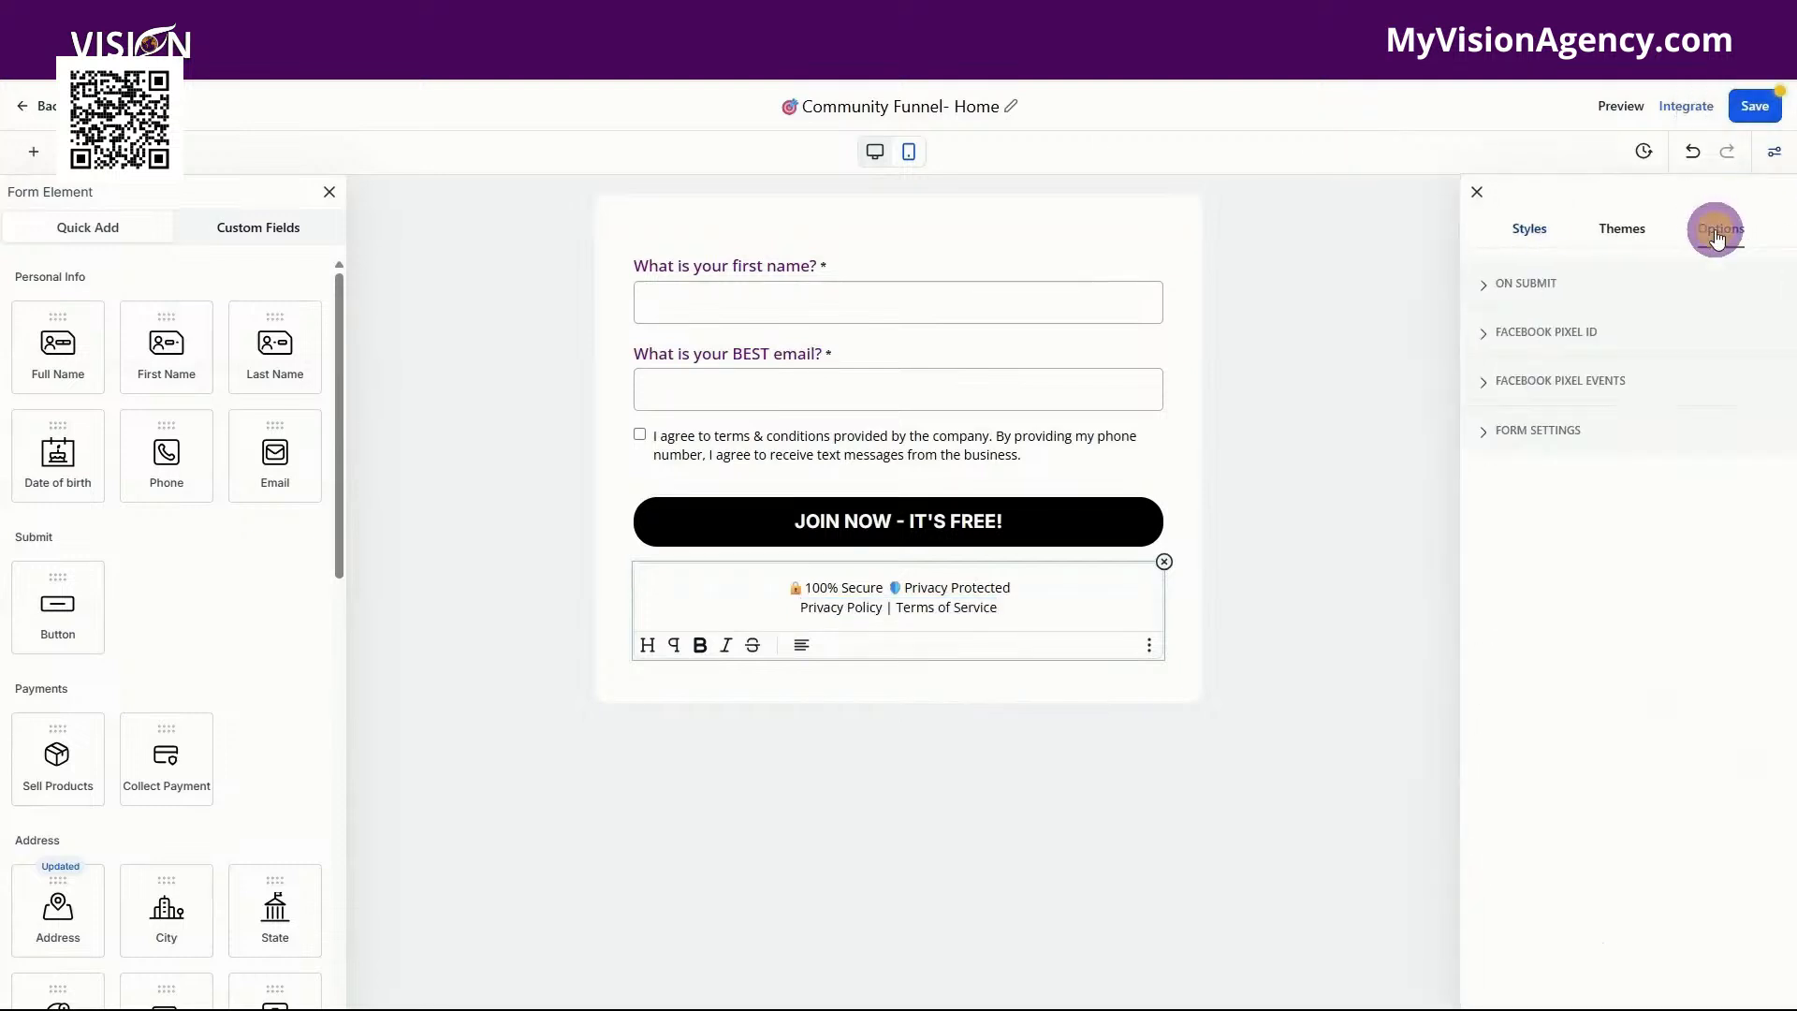
{"action": "left_click", "coordinate": [1525, 281]}
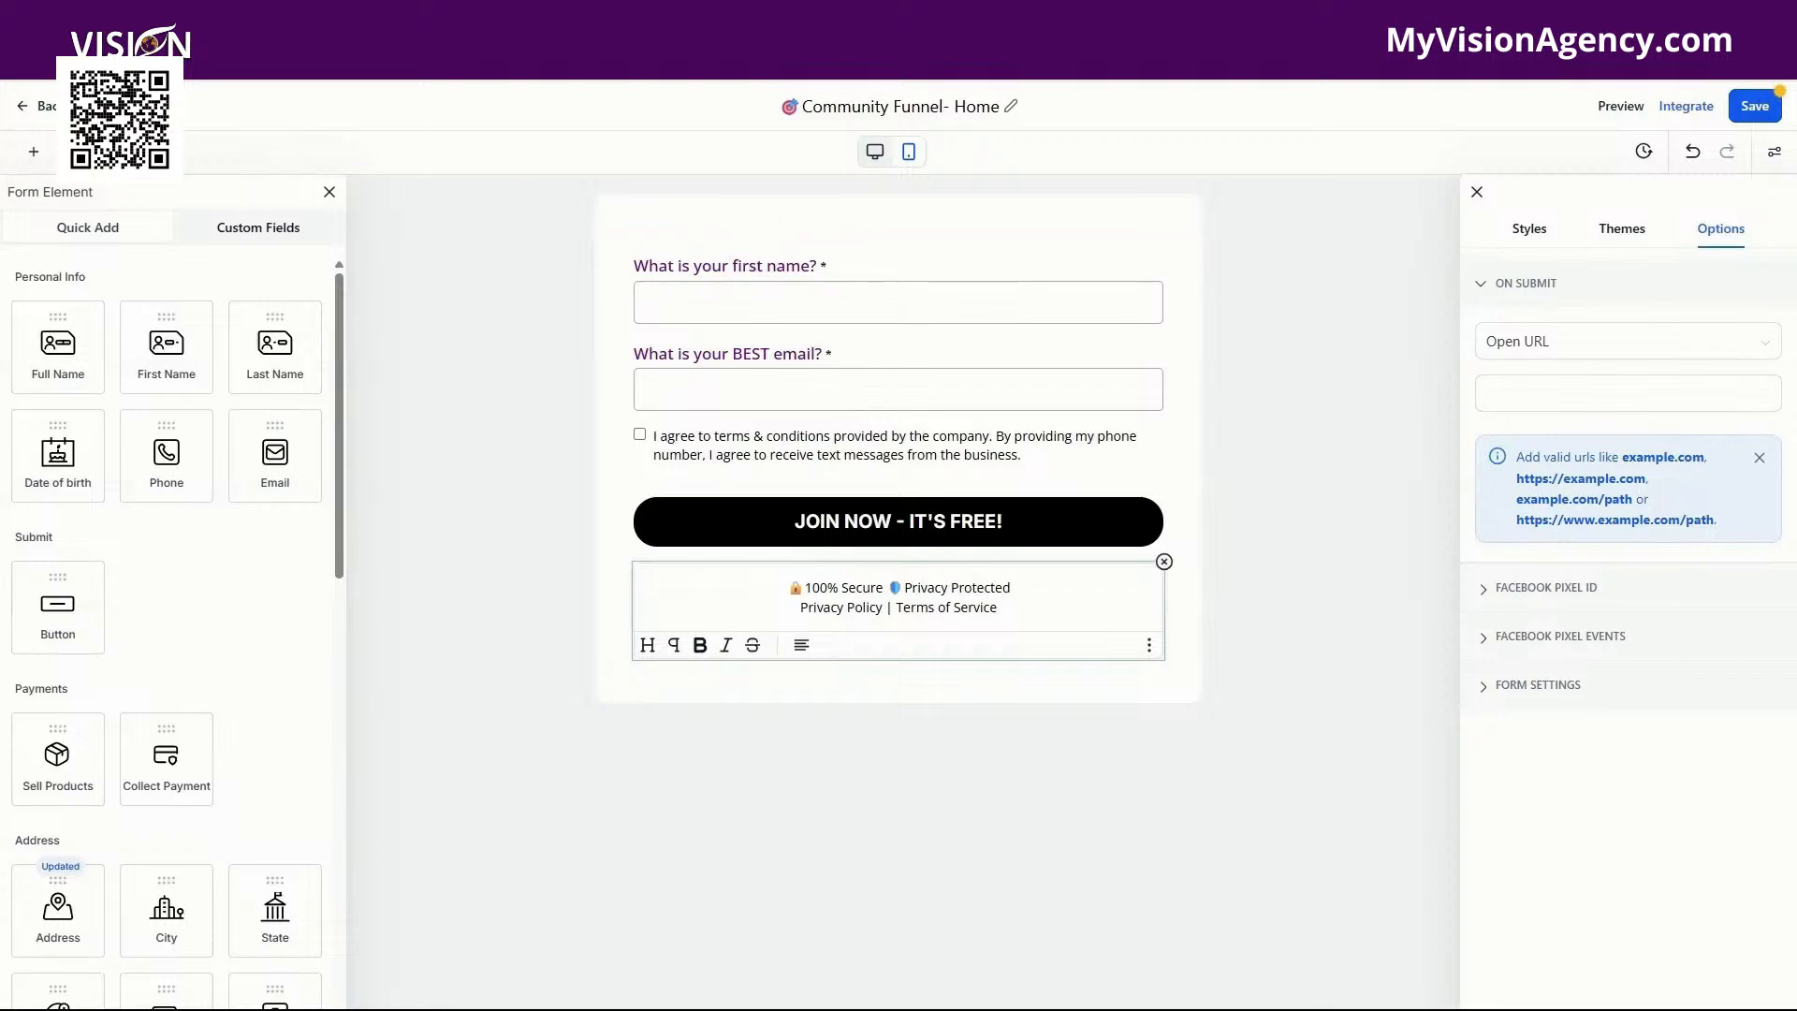
{"action": "left_click", "coordinate": [48, 107]}
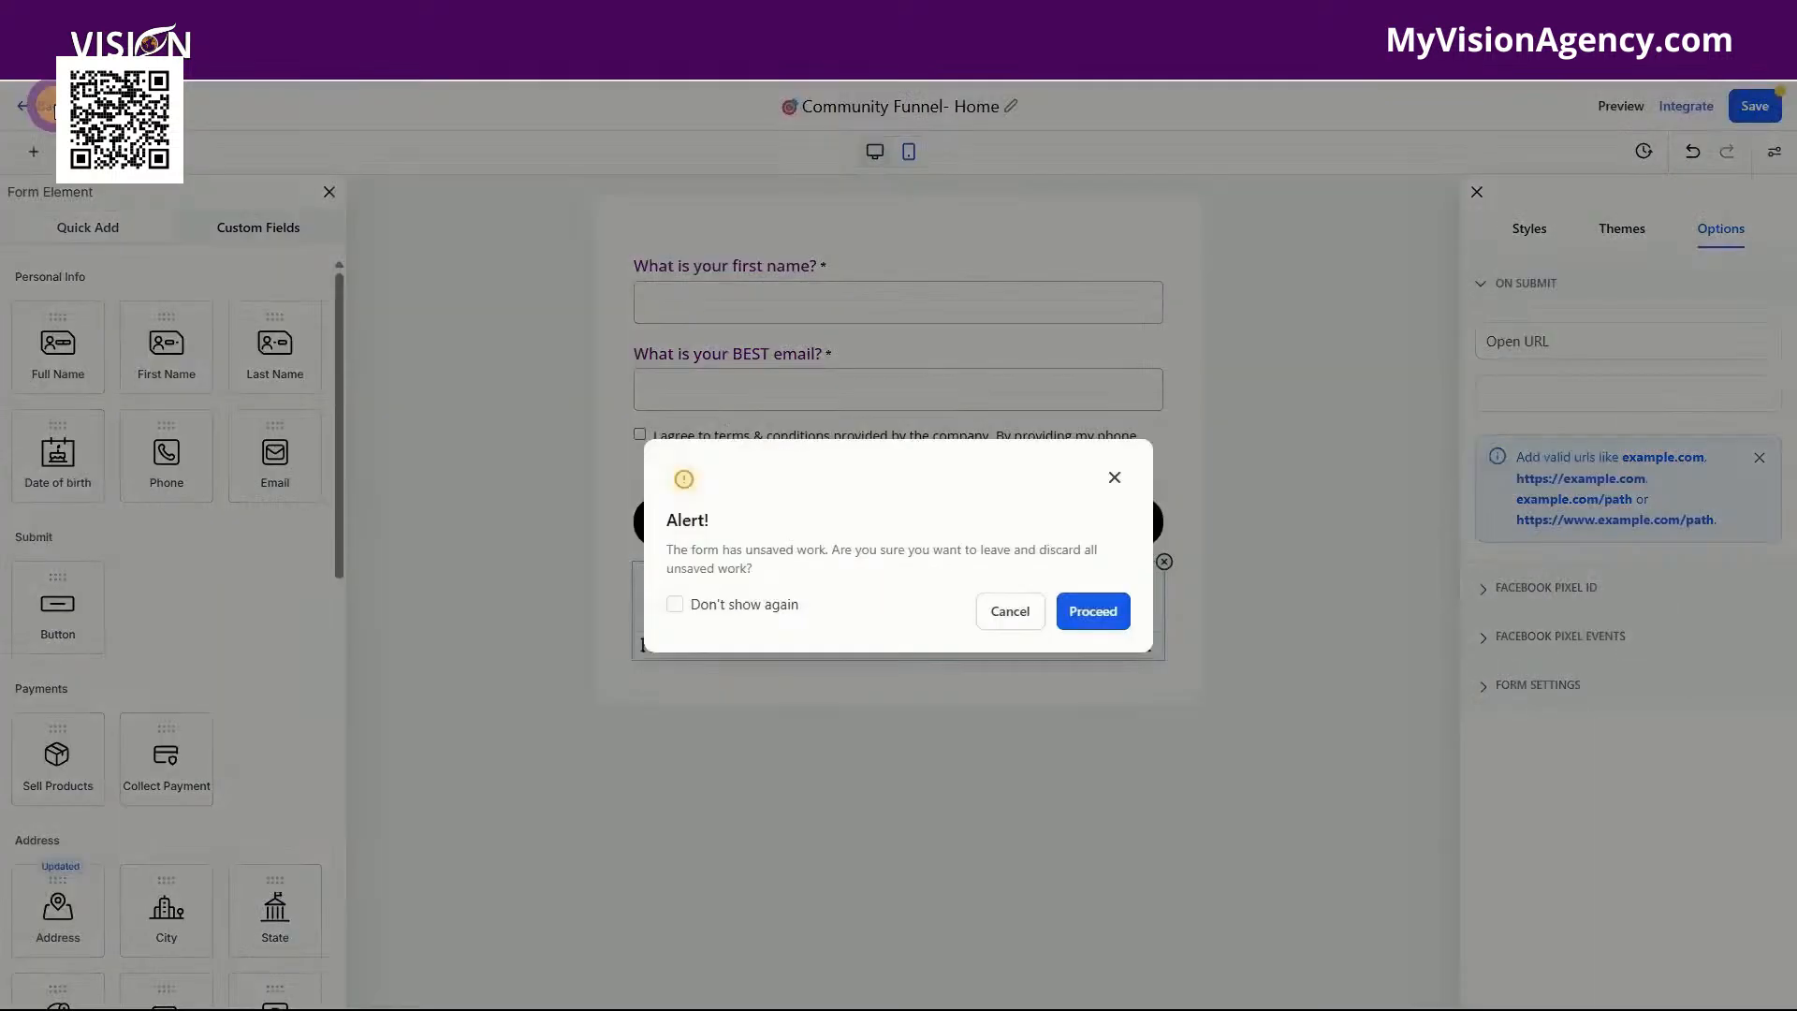
{"action": "left_click", "coordinate": [1091, 611]}
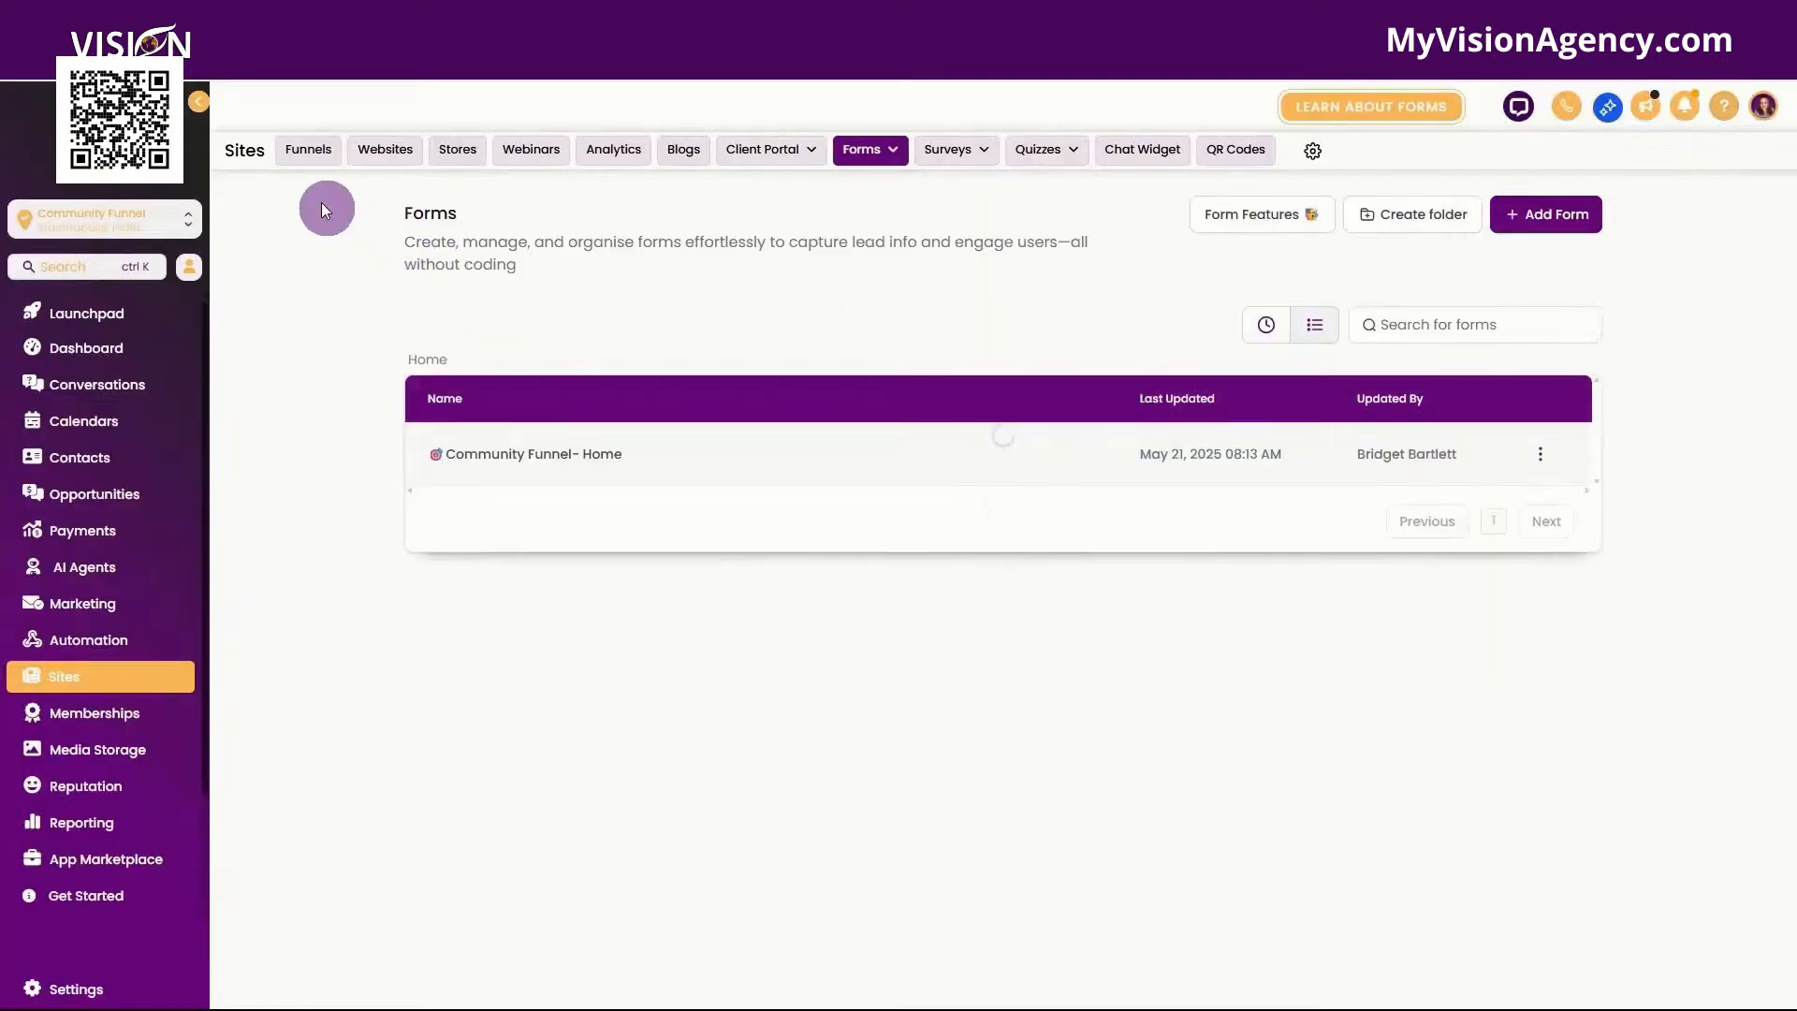
Open the Join Today page of the Community Funnel for editing in a new tab.
{"action": "left_click", "coordinate": [308, 150]}
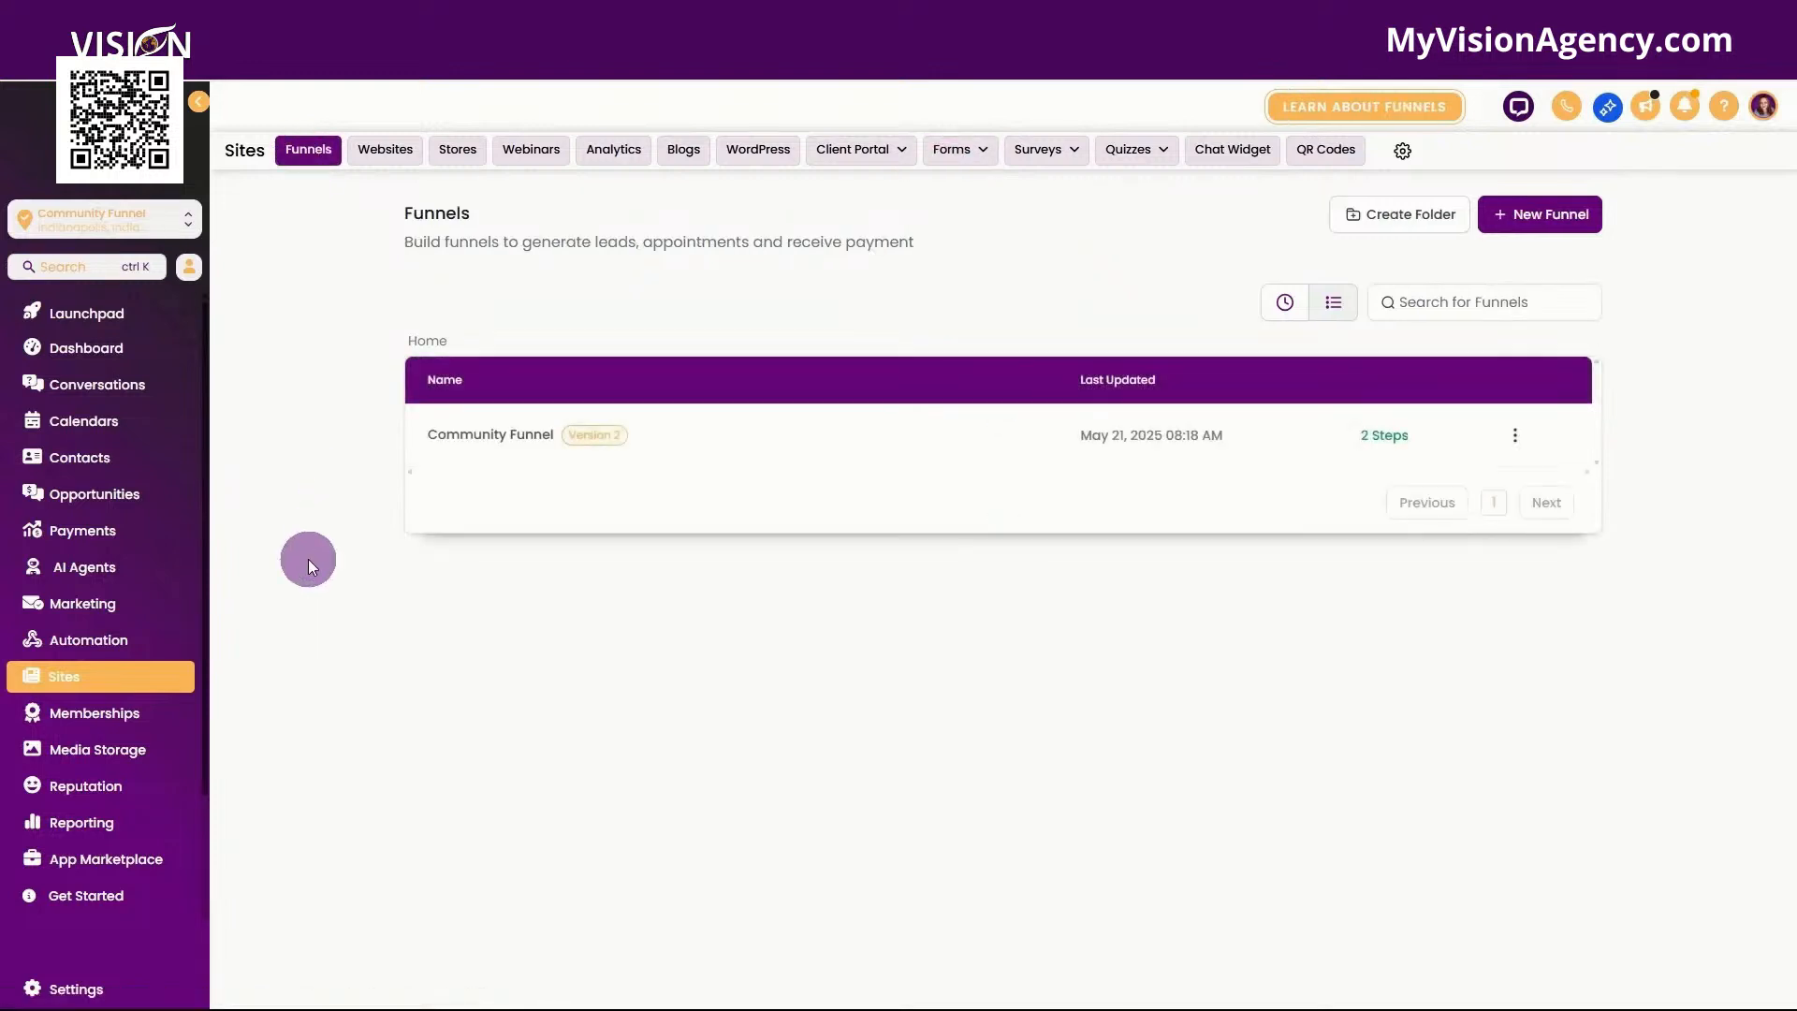
{"action": "left_click", "coordinate": [496, 435]}
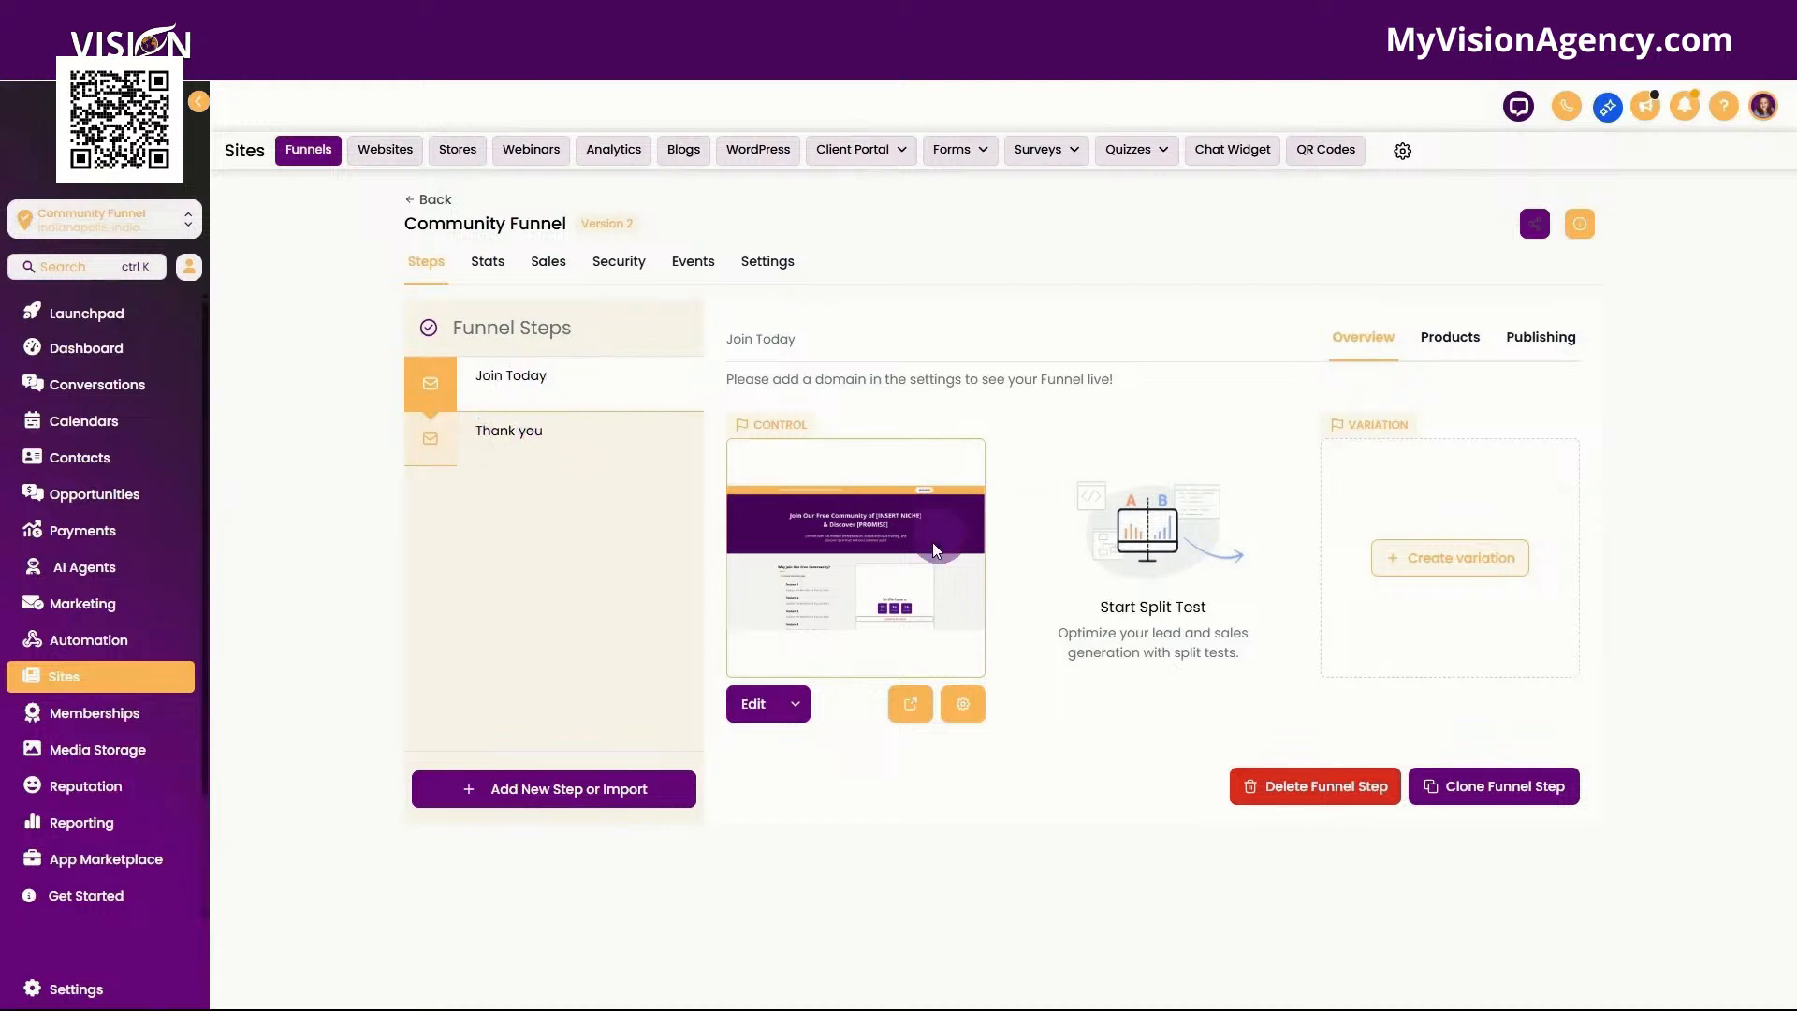
{"action": "left_click", "coordinate": [797, 707]}
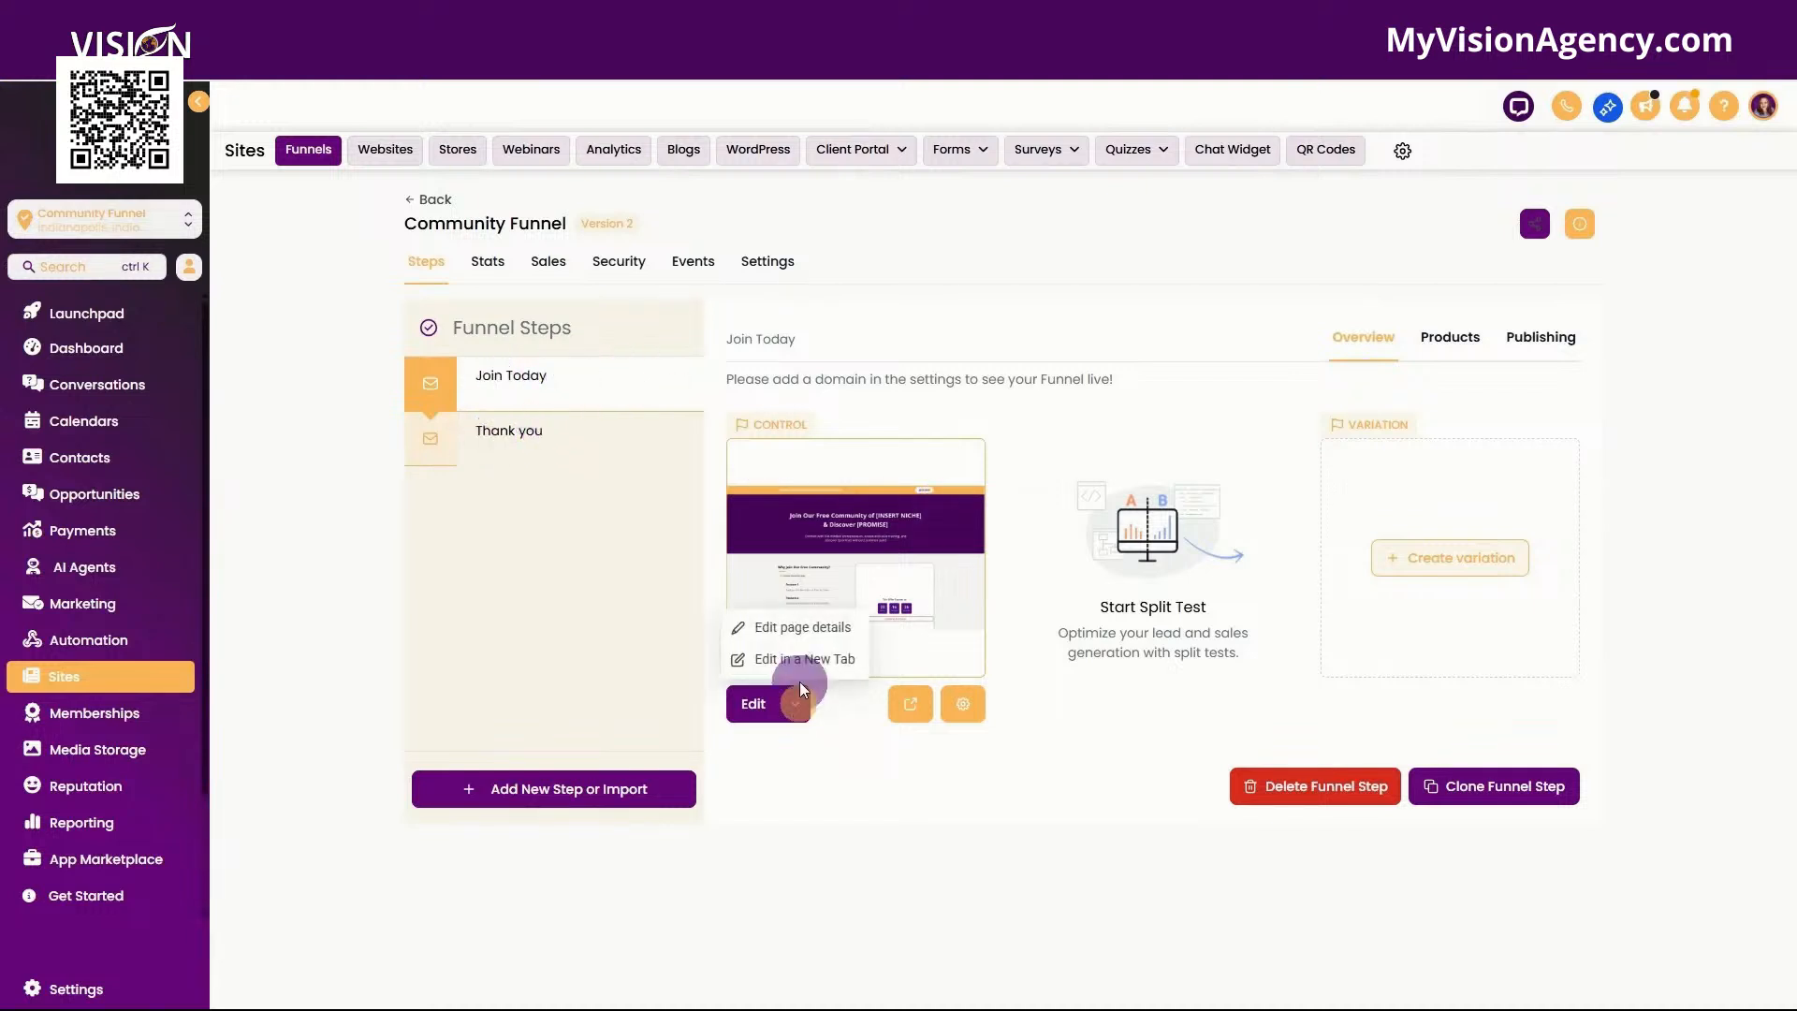
{"action": "left_click", "coordinate": [801, 657]}
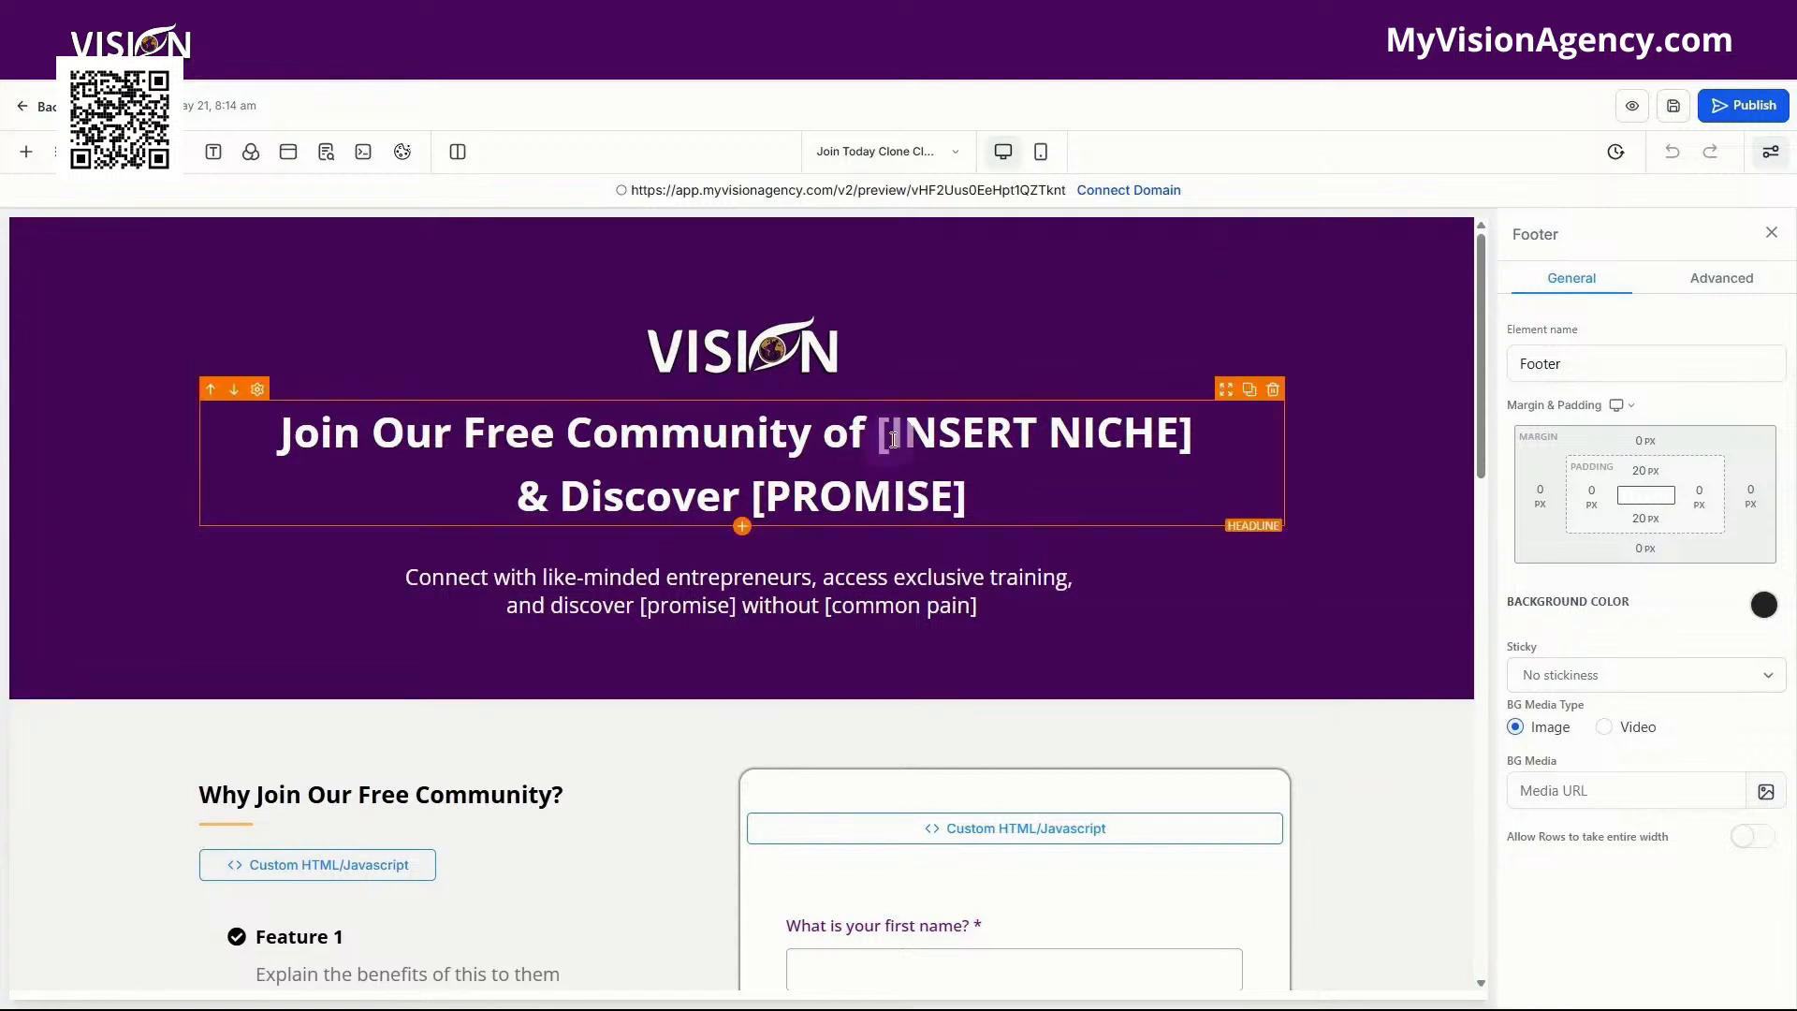
Inspect the settings of the hero section's logo image and main headline.
{"action": "left_click", "coordinate": [846, 350]}
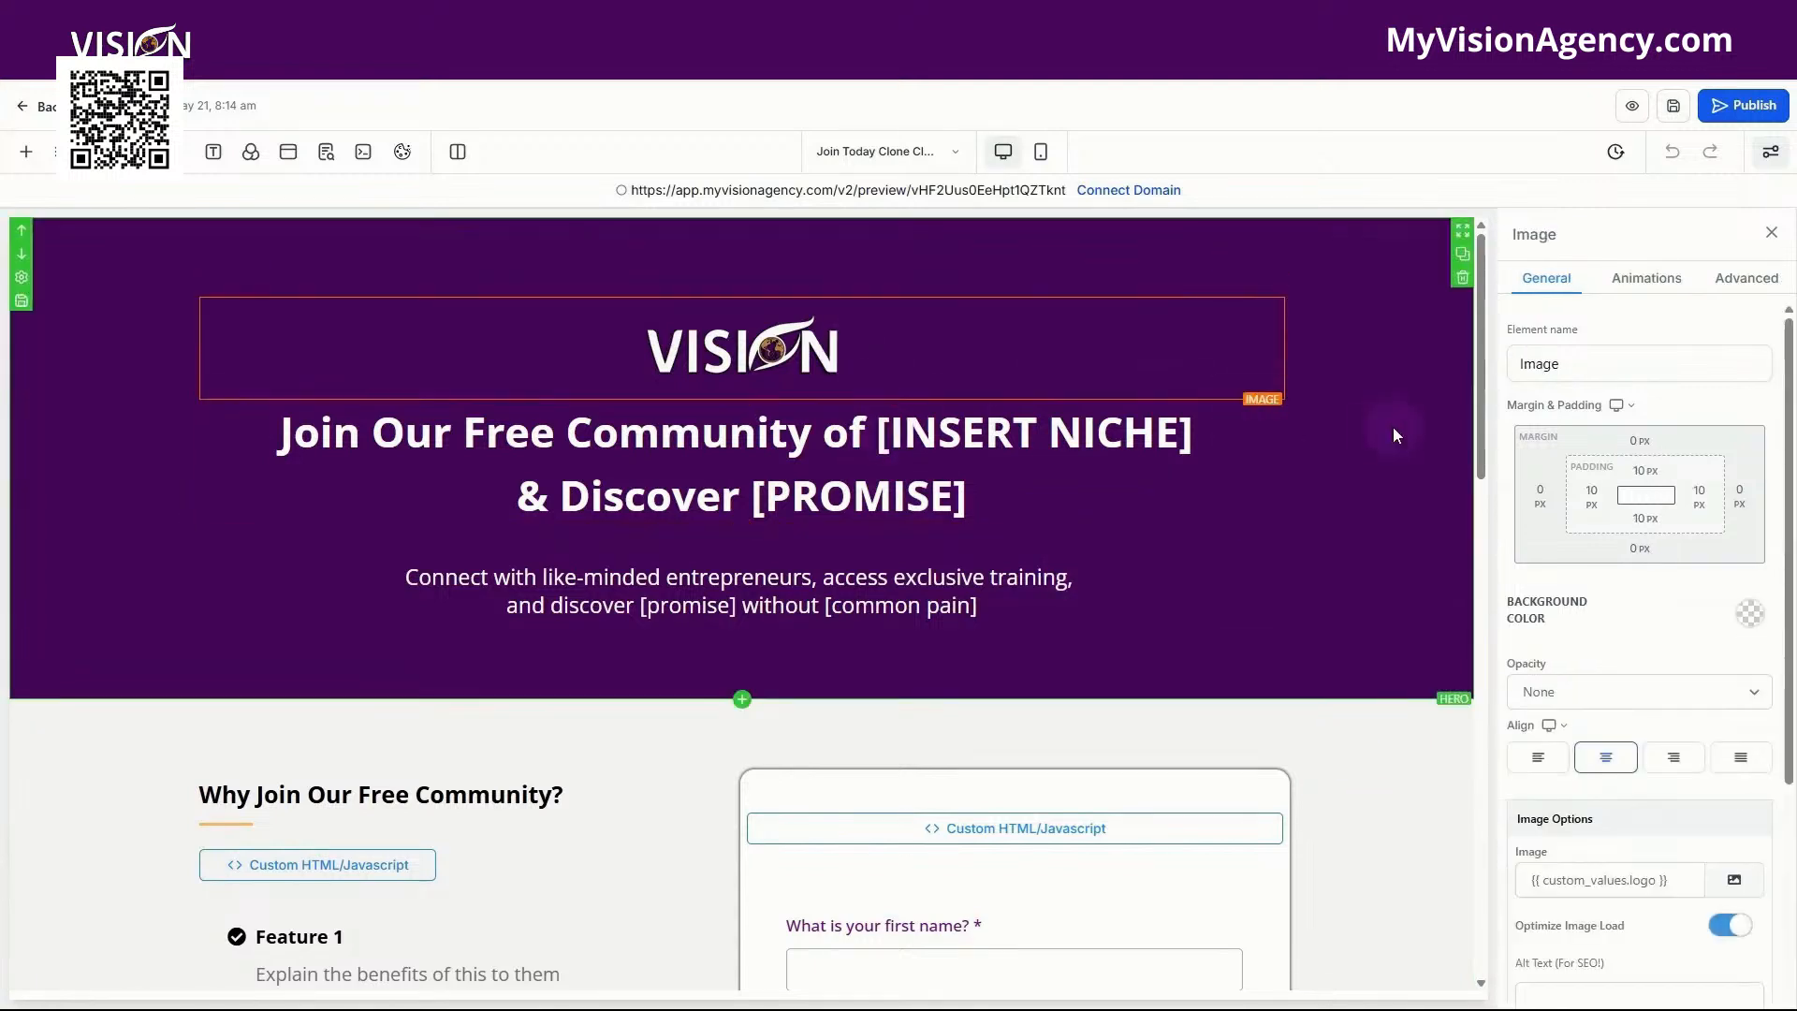
{"action": "scroll", "coordinate": [1654, 584], "scroll_direction": "down", "scroll_amount": 4}
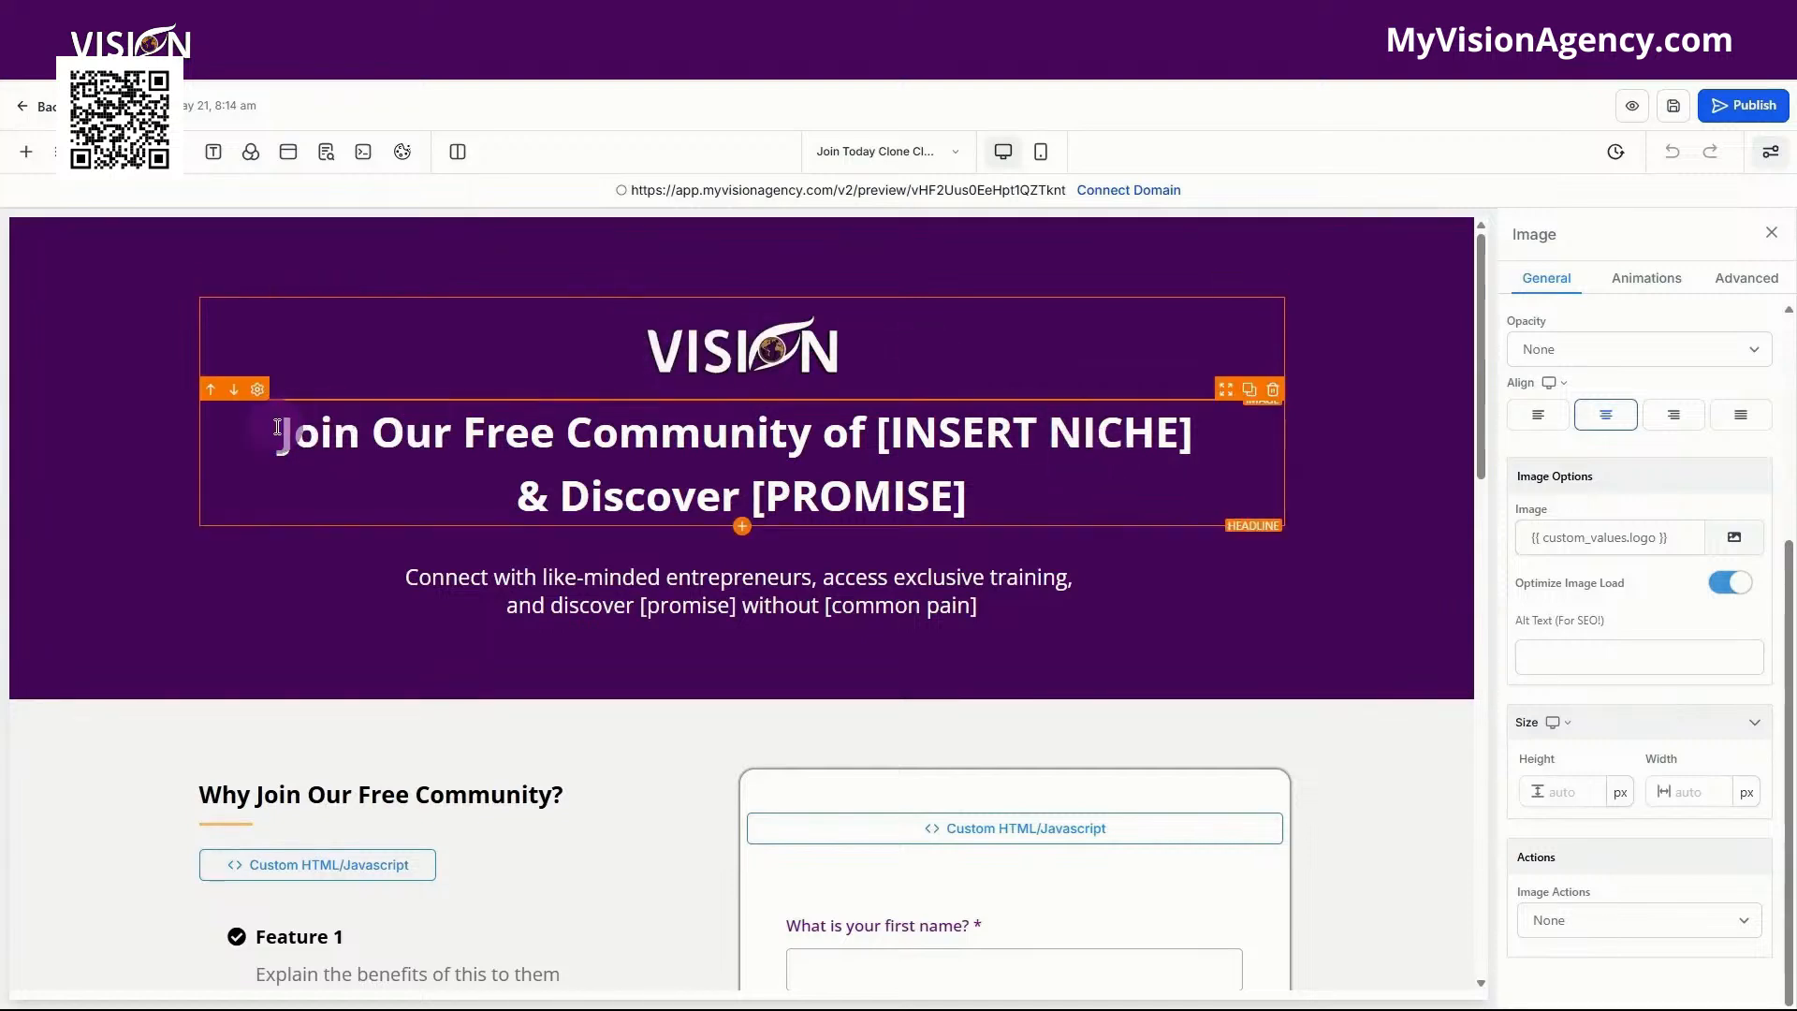
{"action": "left_click", "coordinate": [871, 426]}
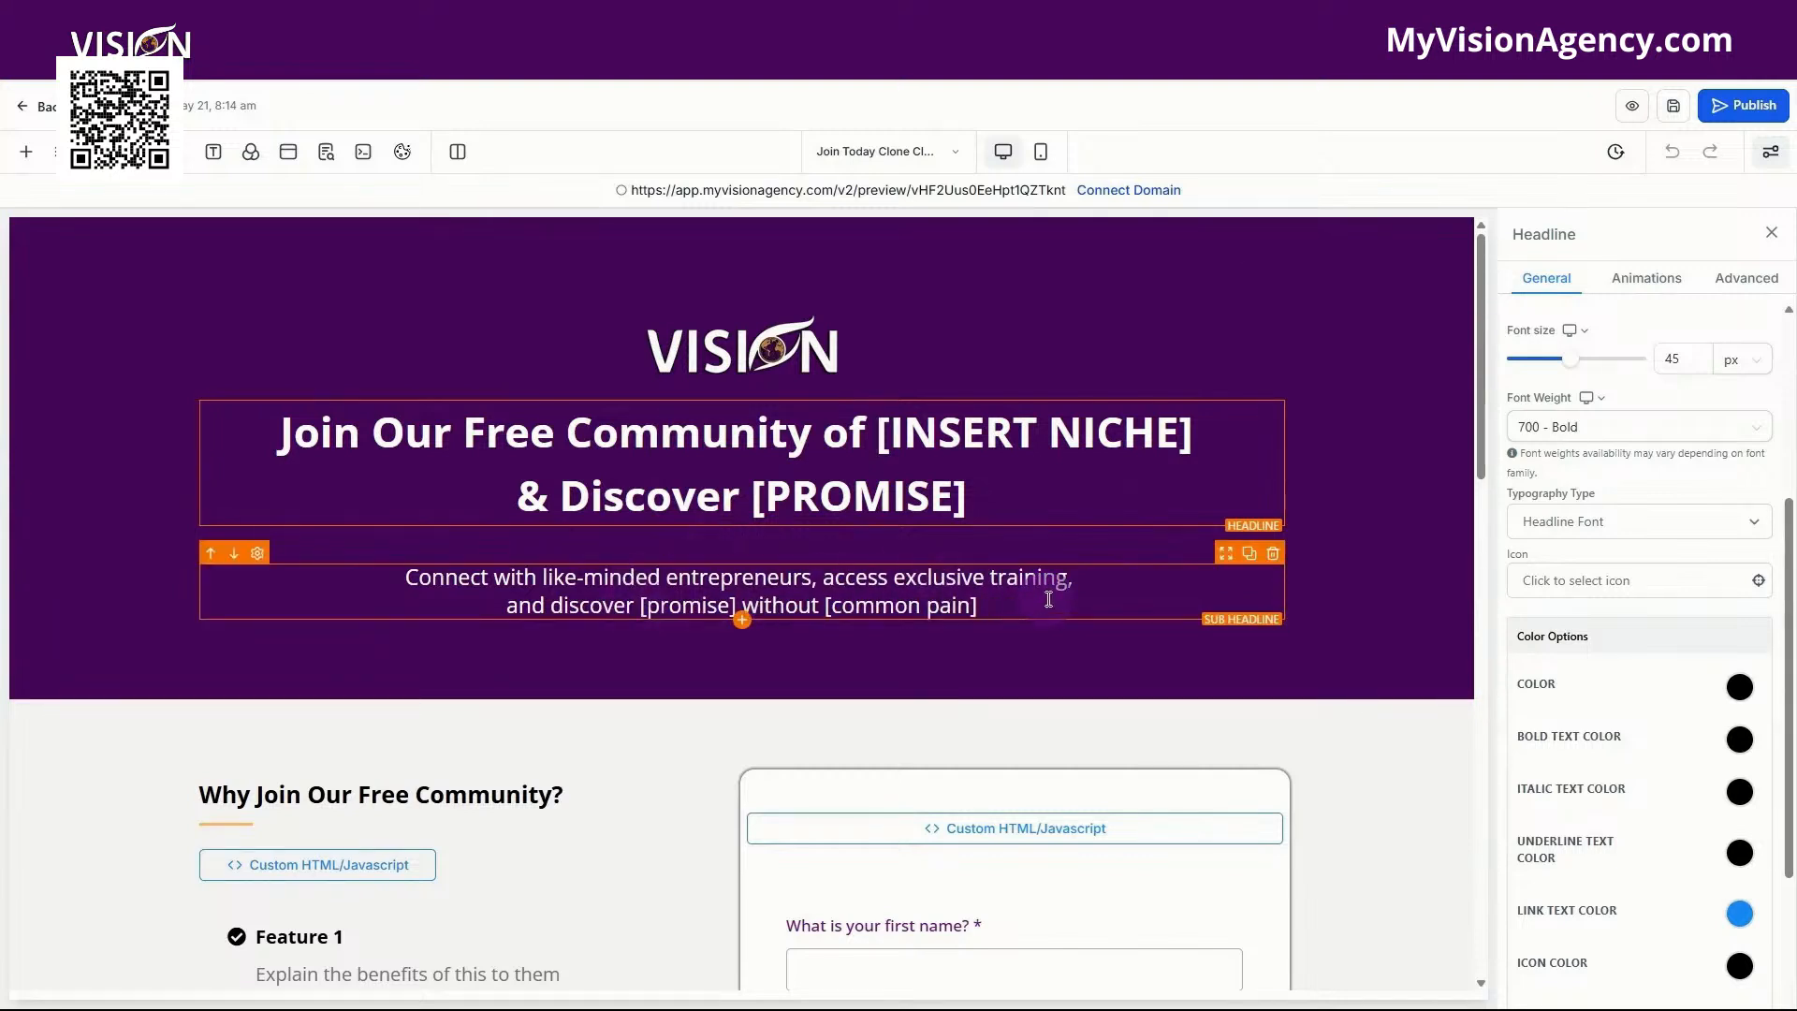
{"action": "scroll", "coordinate": [1029, 603], "scroll_direction": "down", "scroll_amount": 2}
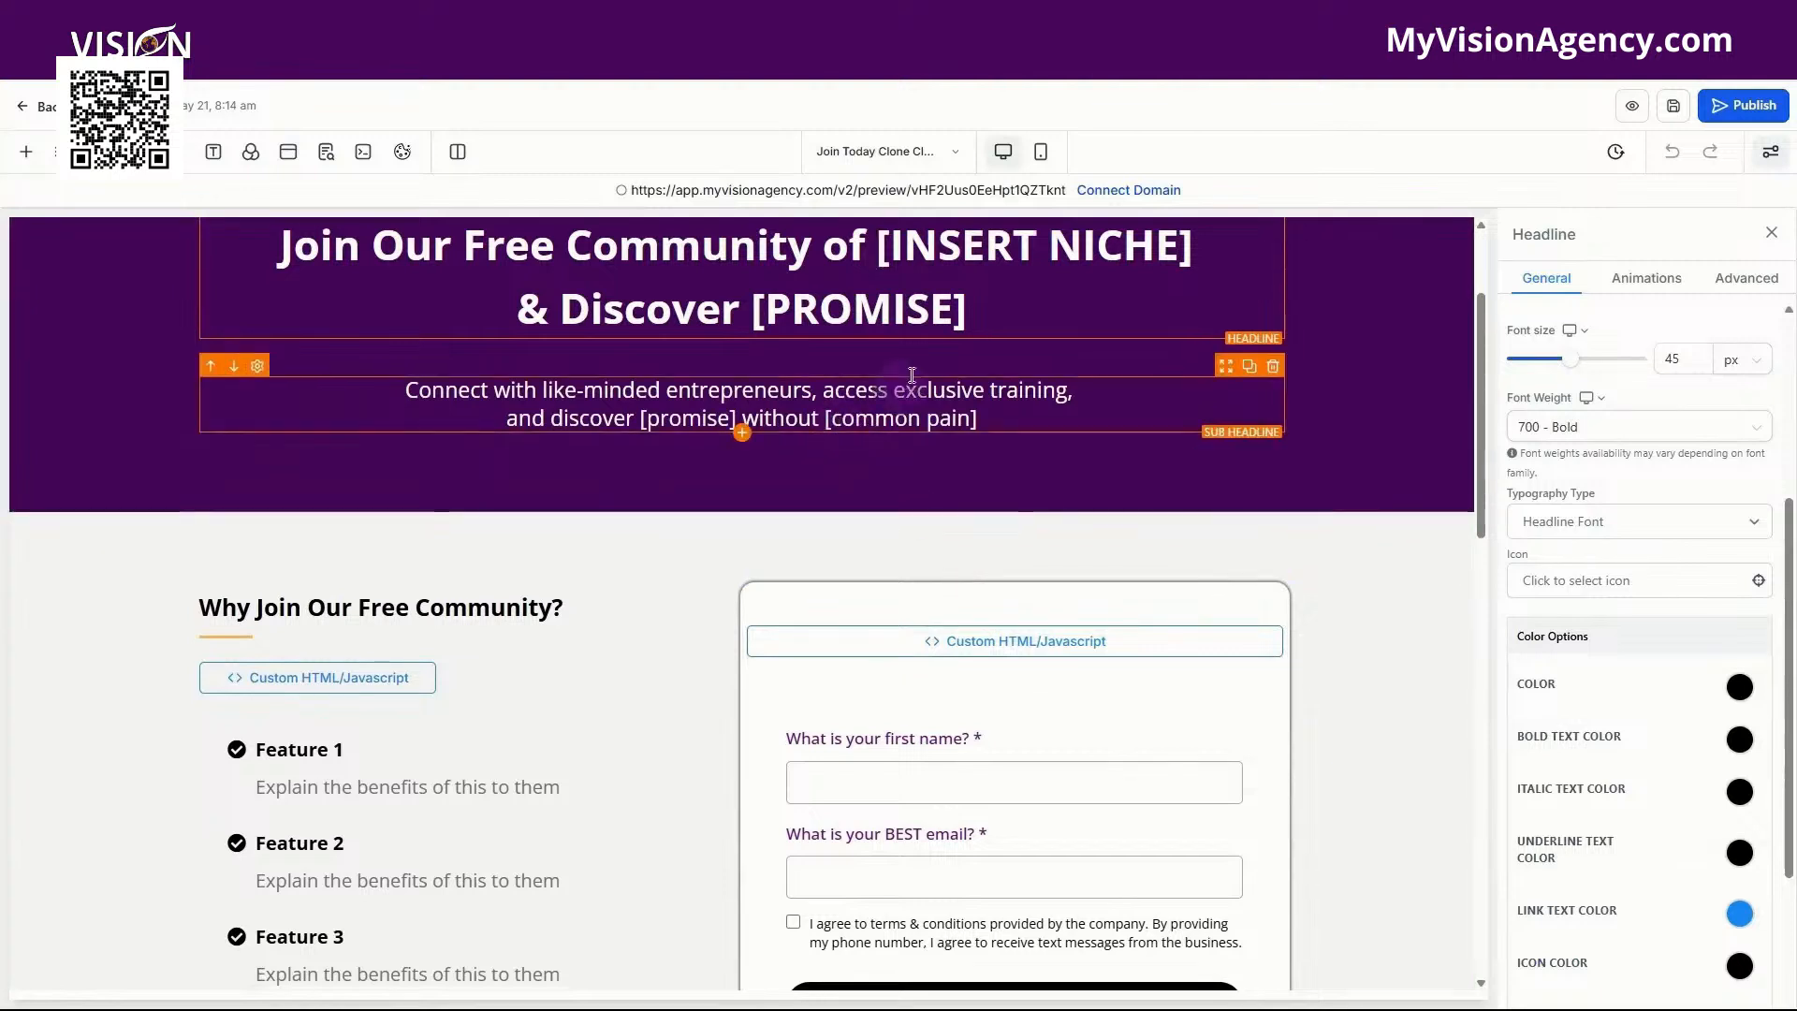
{"action": "left_click", "coordinate": [1333, 530]}
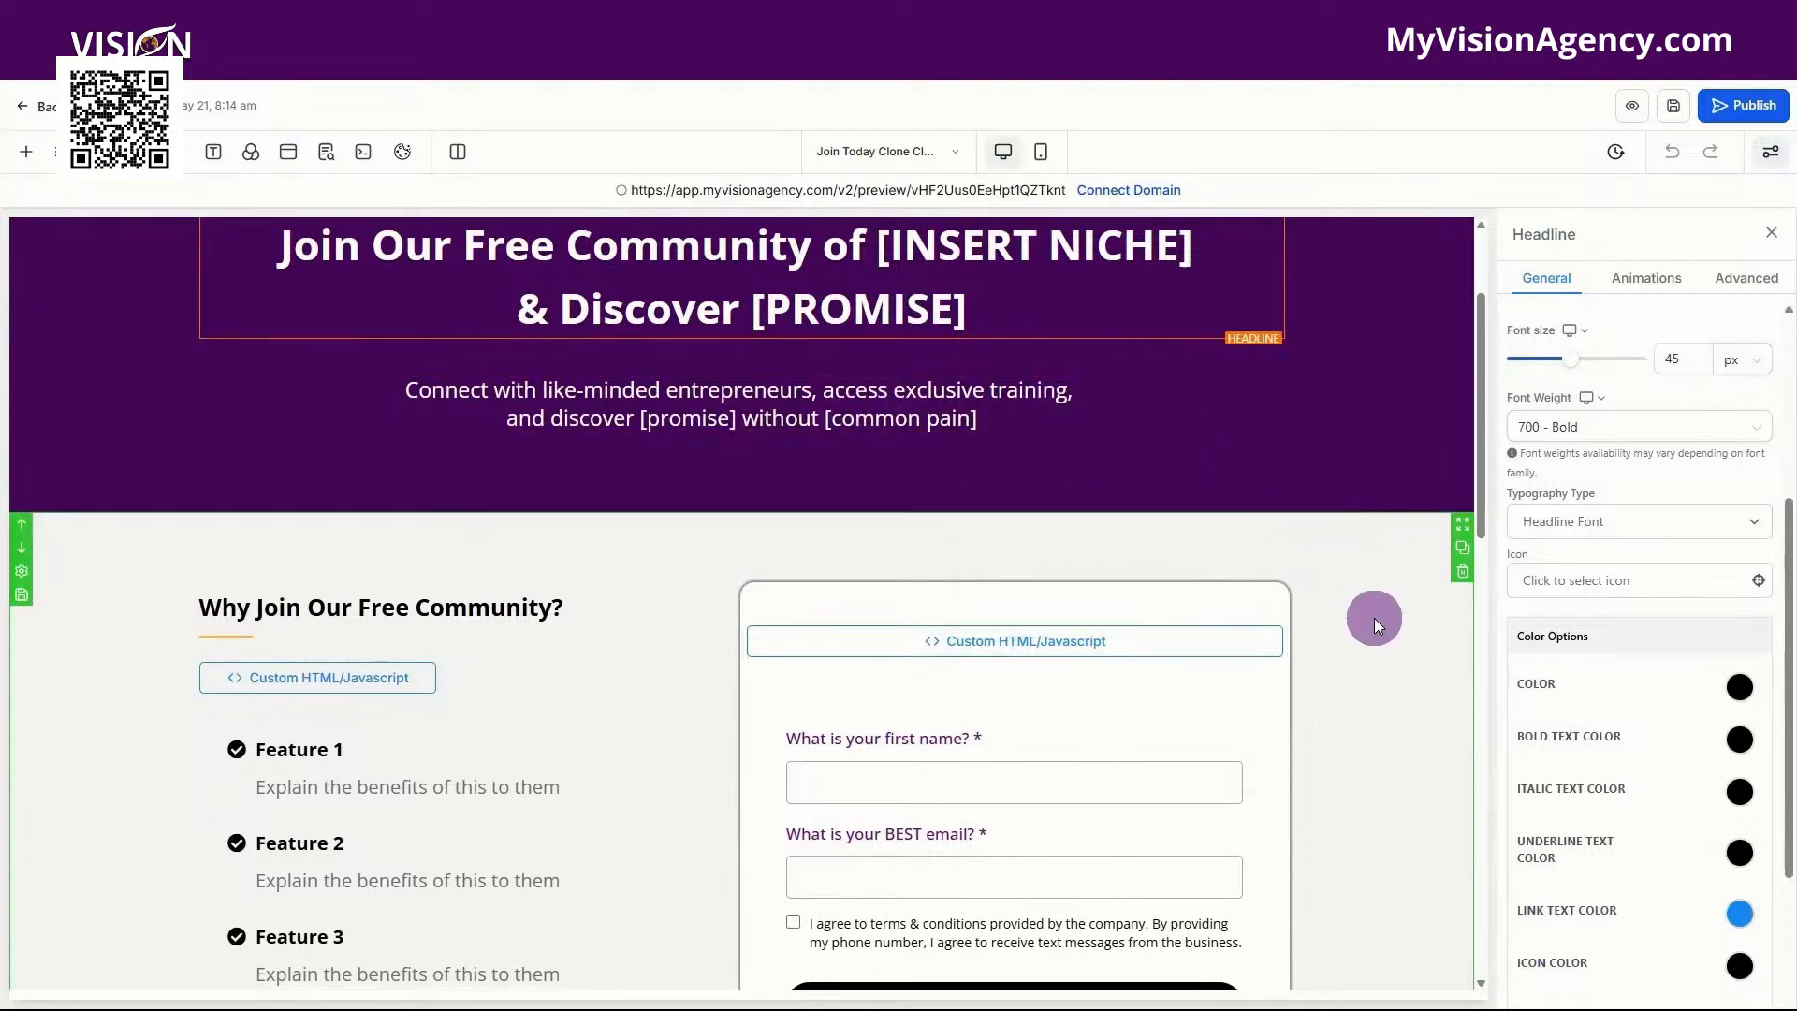
Inspect the custom code elements above and below the feature list in the opt-in section.
{"action": "scroll", "coordinate": [1374, 618], "scroll_direction": "down", "scroll_amount": 3}
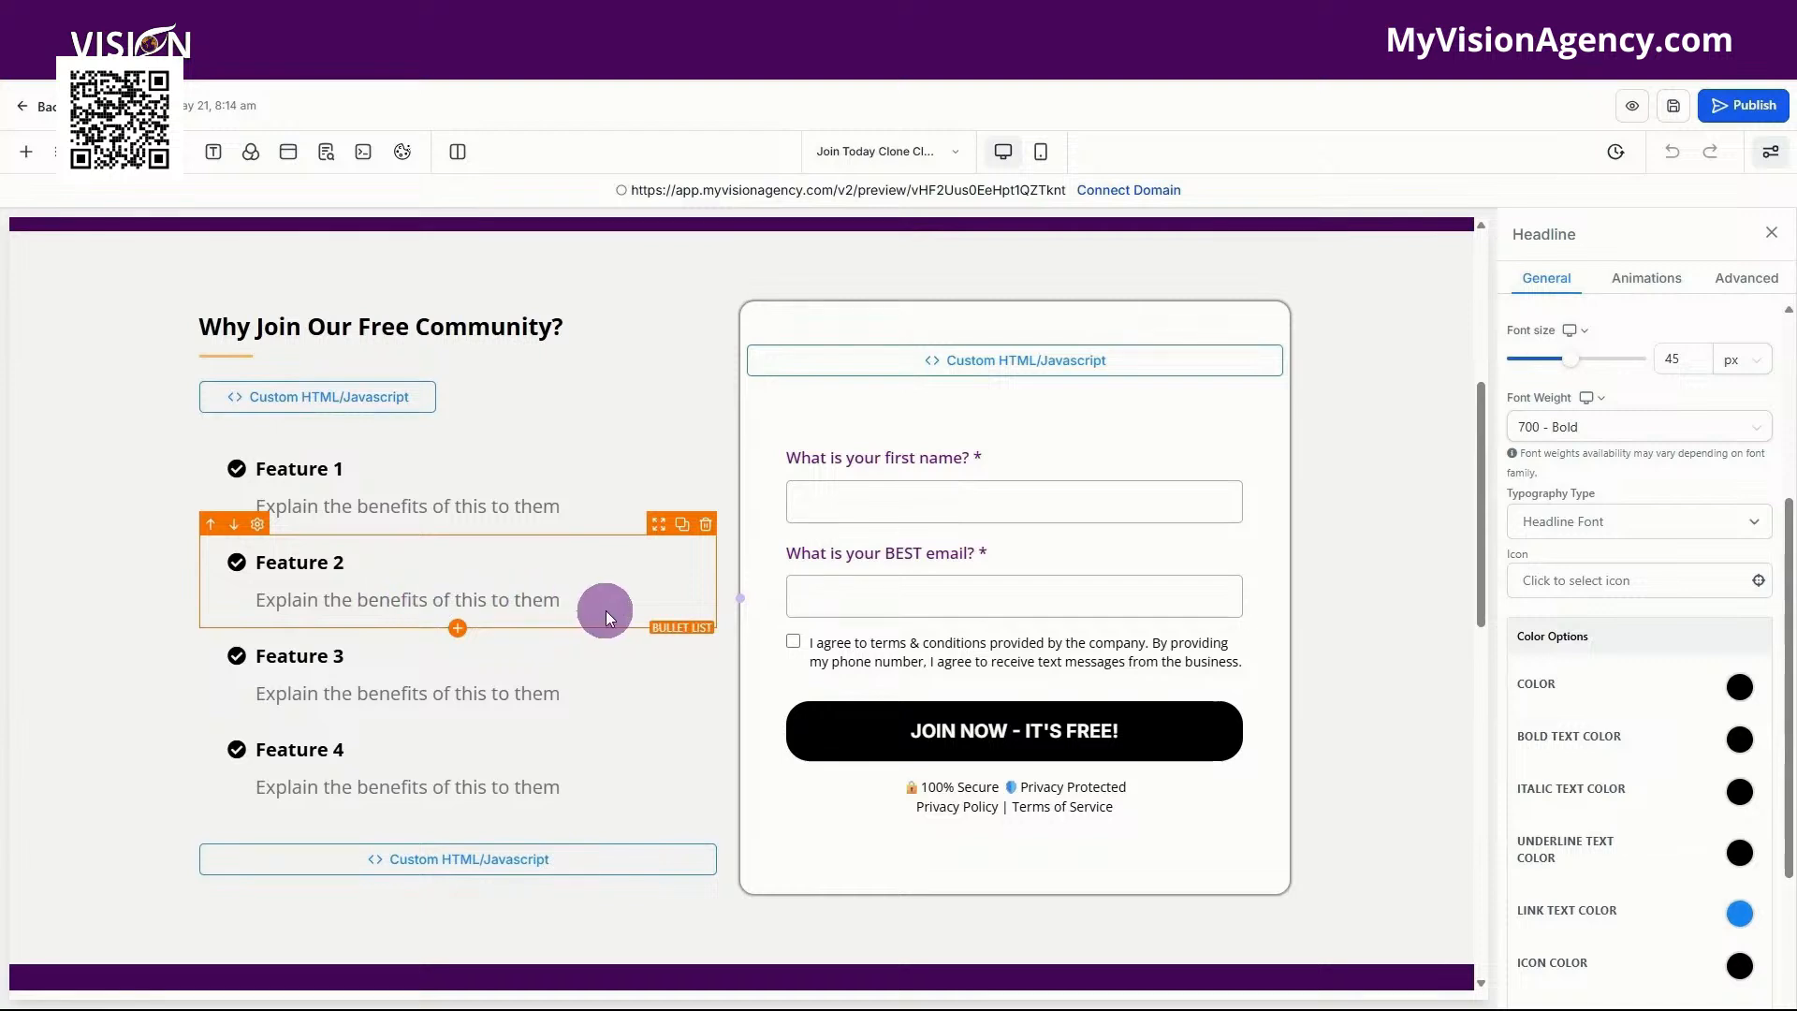
{"action": "left_click", "coordinate": [375, 404]}
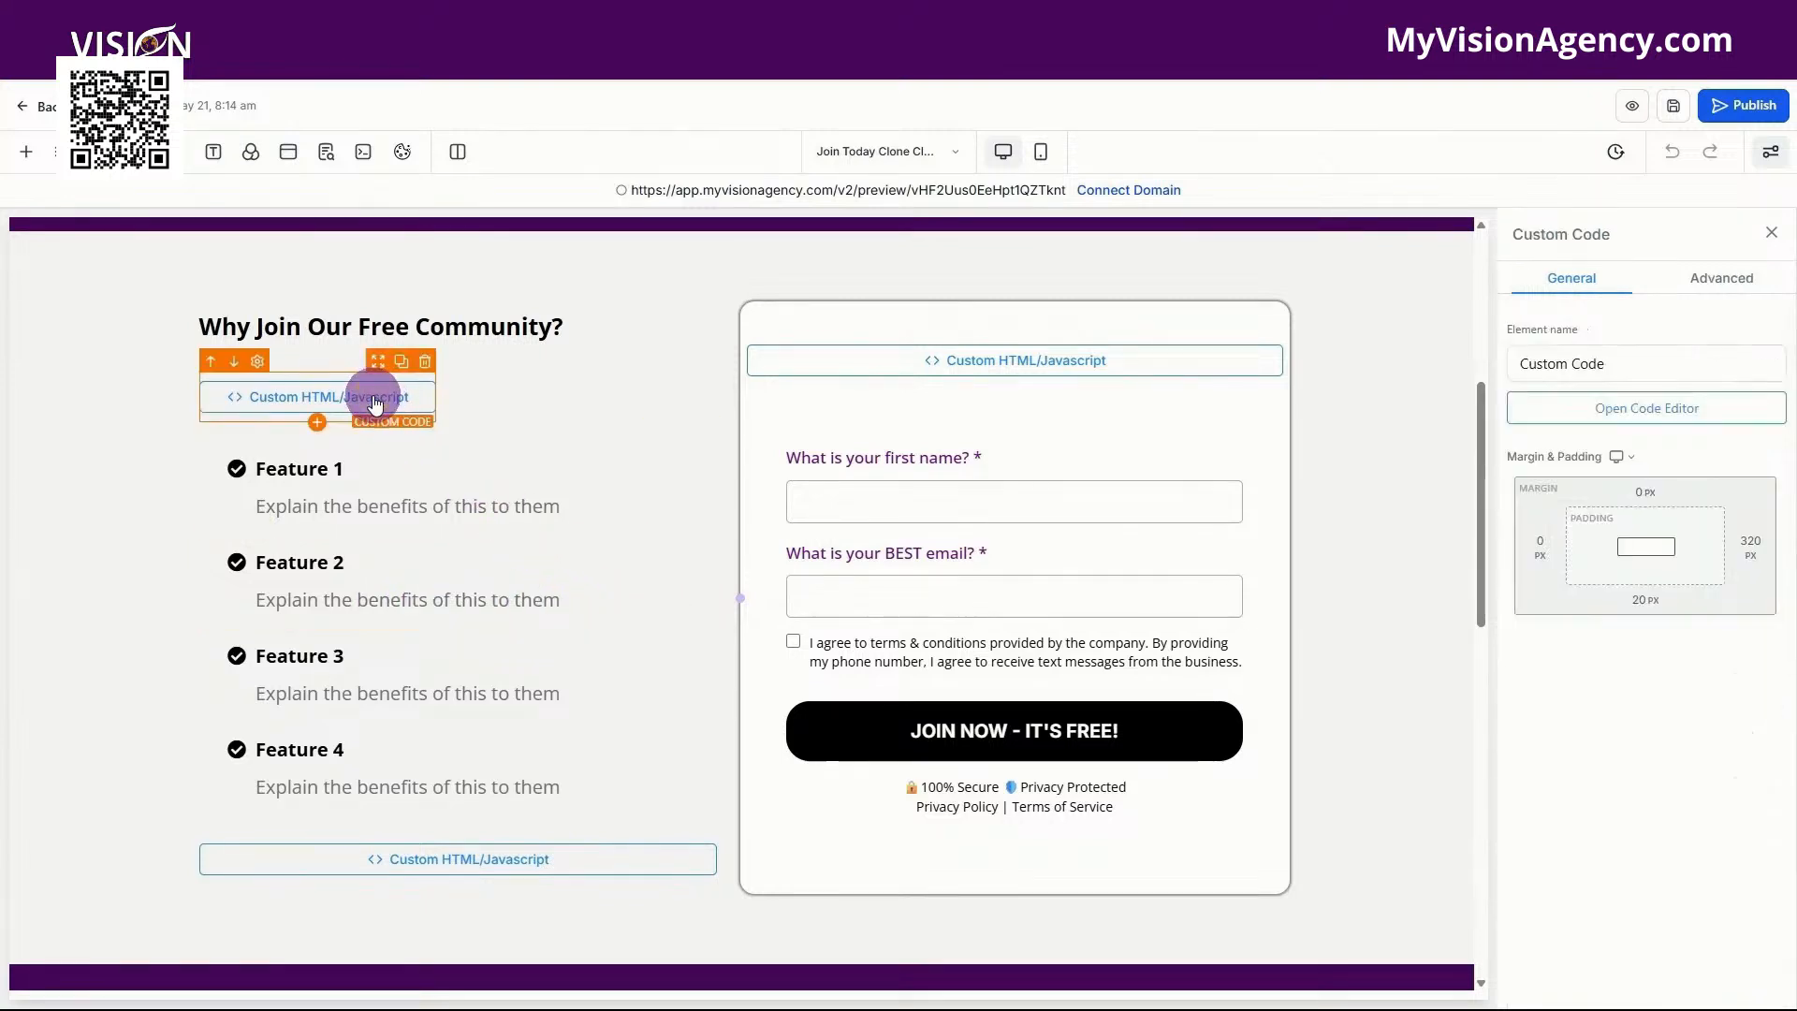
{"action": "left_click", "coordinate": [420, 859]}
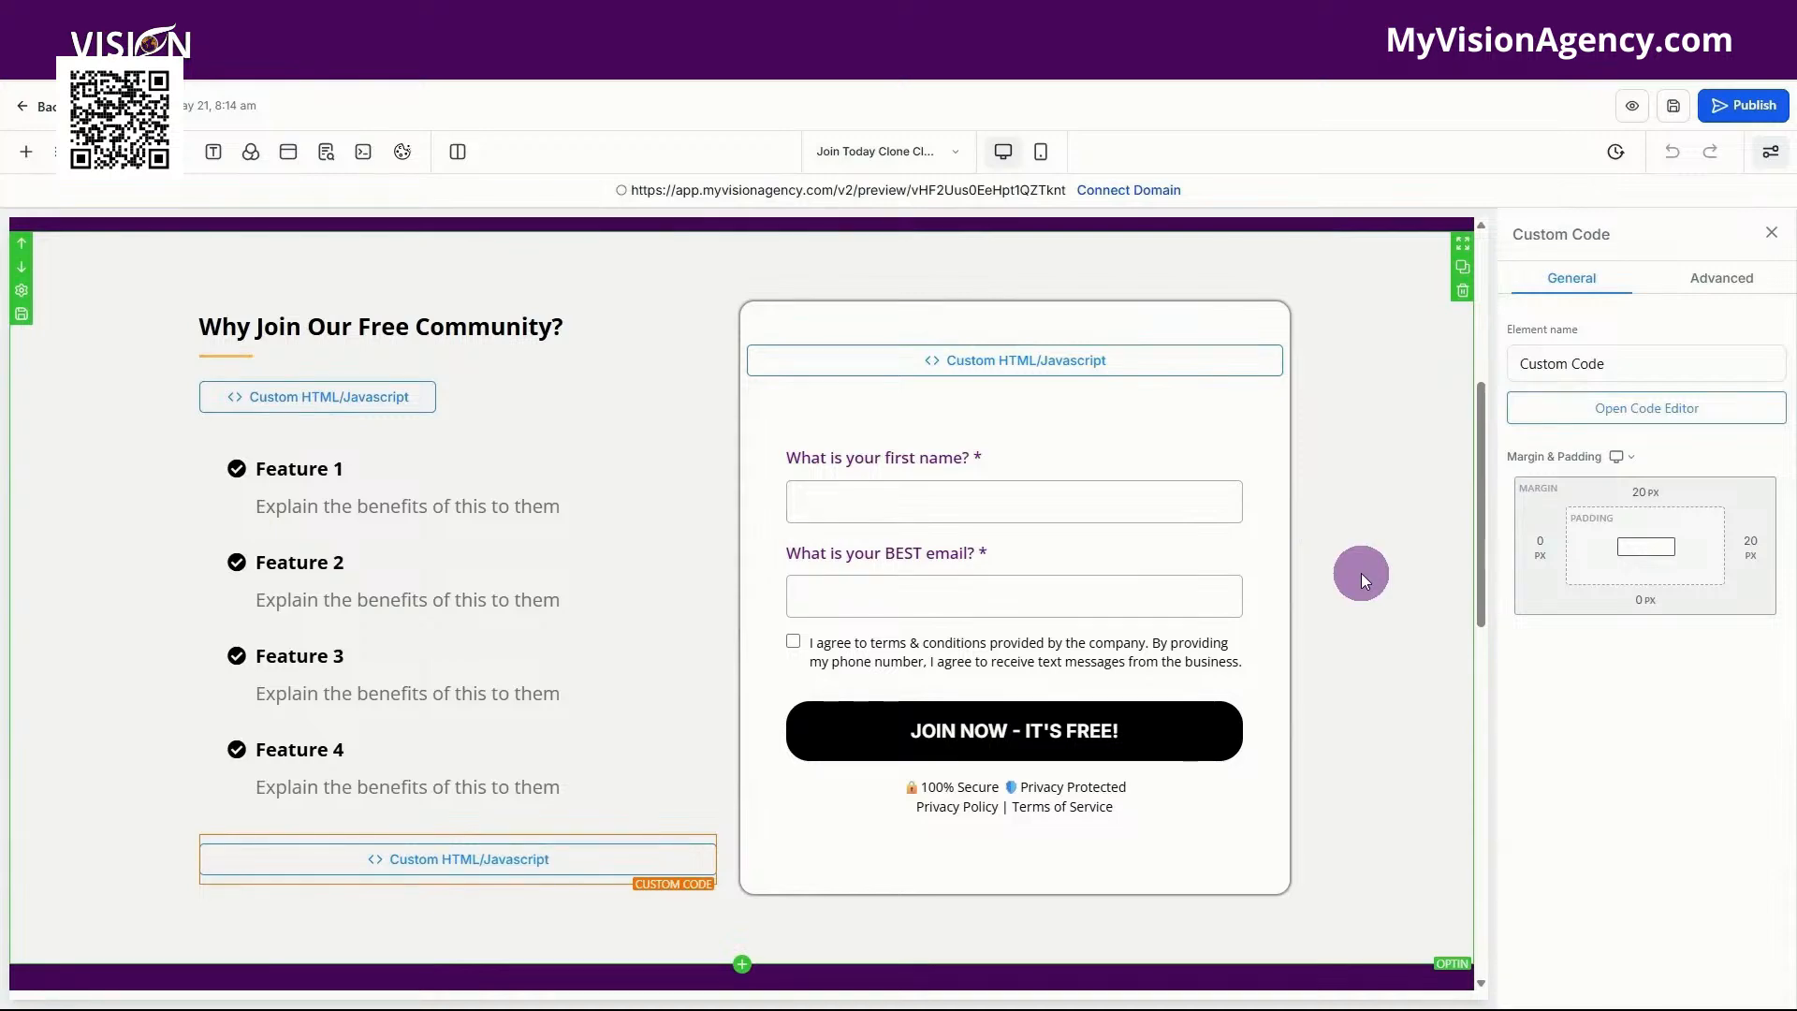
Apply the dark purple custom color swatch to the Reviews section's background and check its primary color custom value.
{"action": "scroll", "coordinate": [1361, 574], "scroll_direction": "down", "scroll_amount": 2}
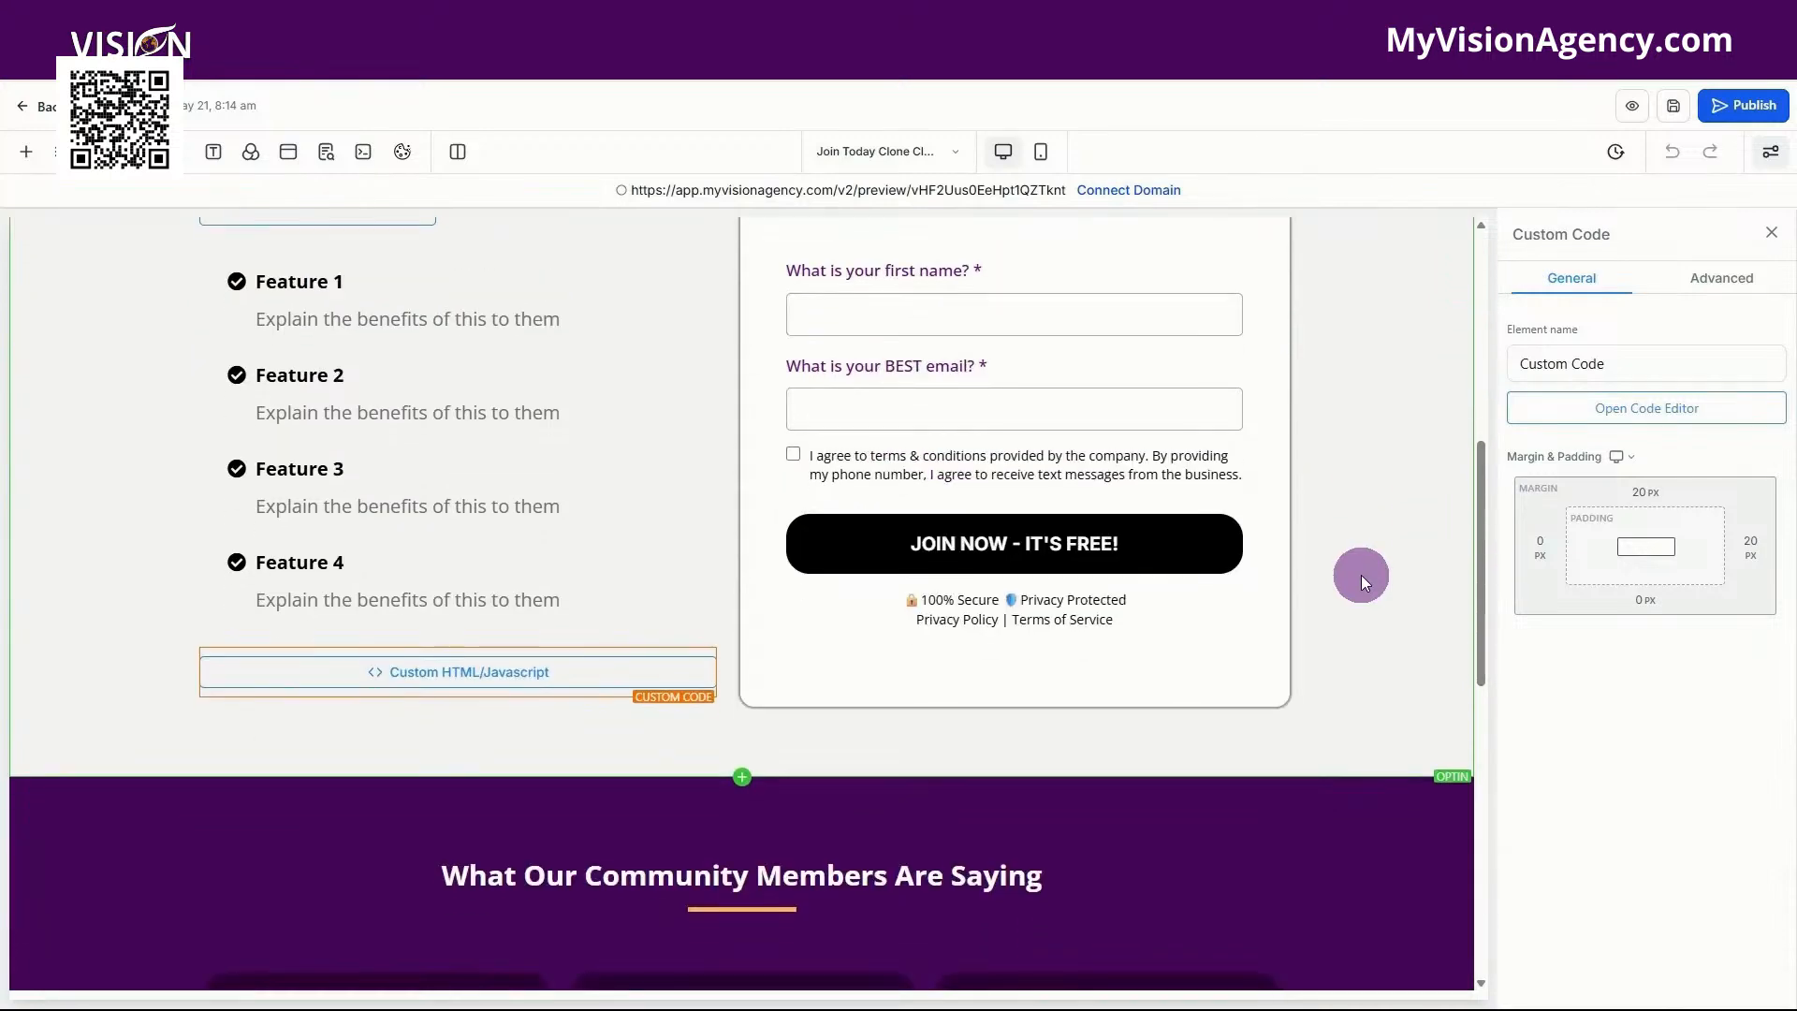
{"action": "scroll", "coordinate": [1360, 574], "scroll_direction": "down", "scroll_amount": 5}
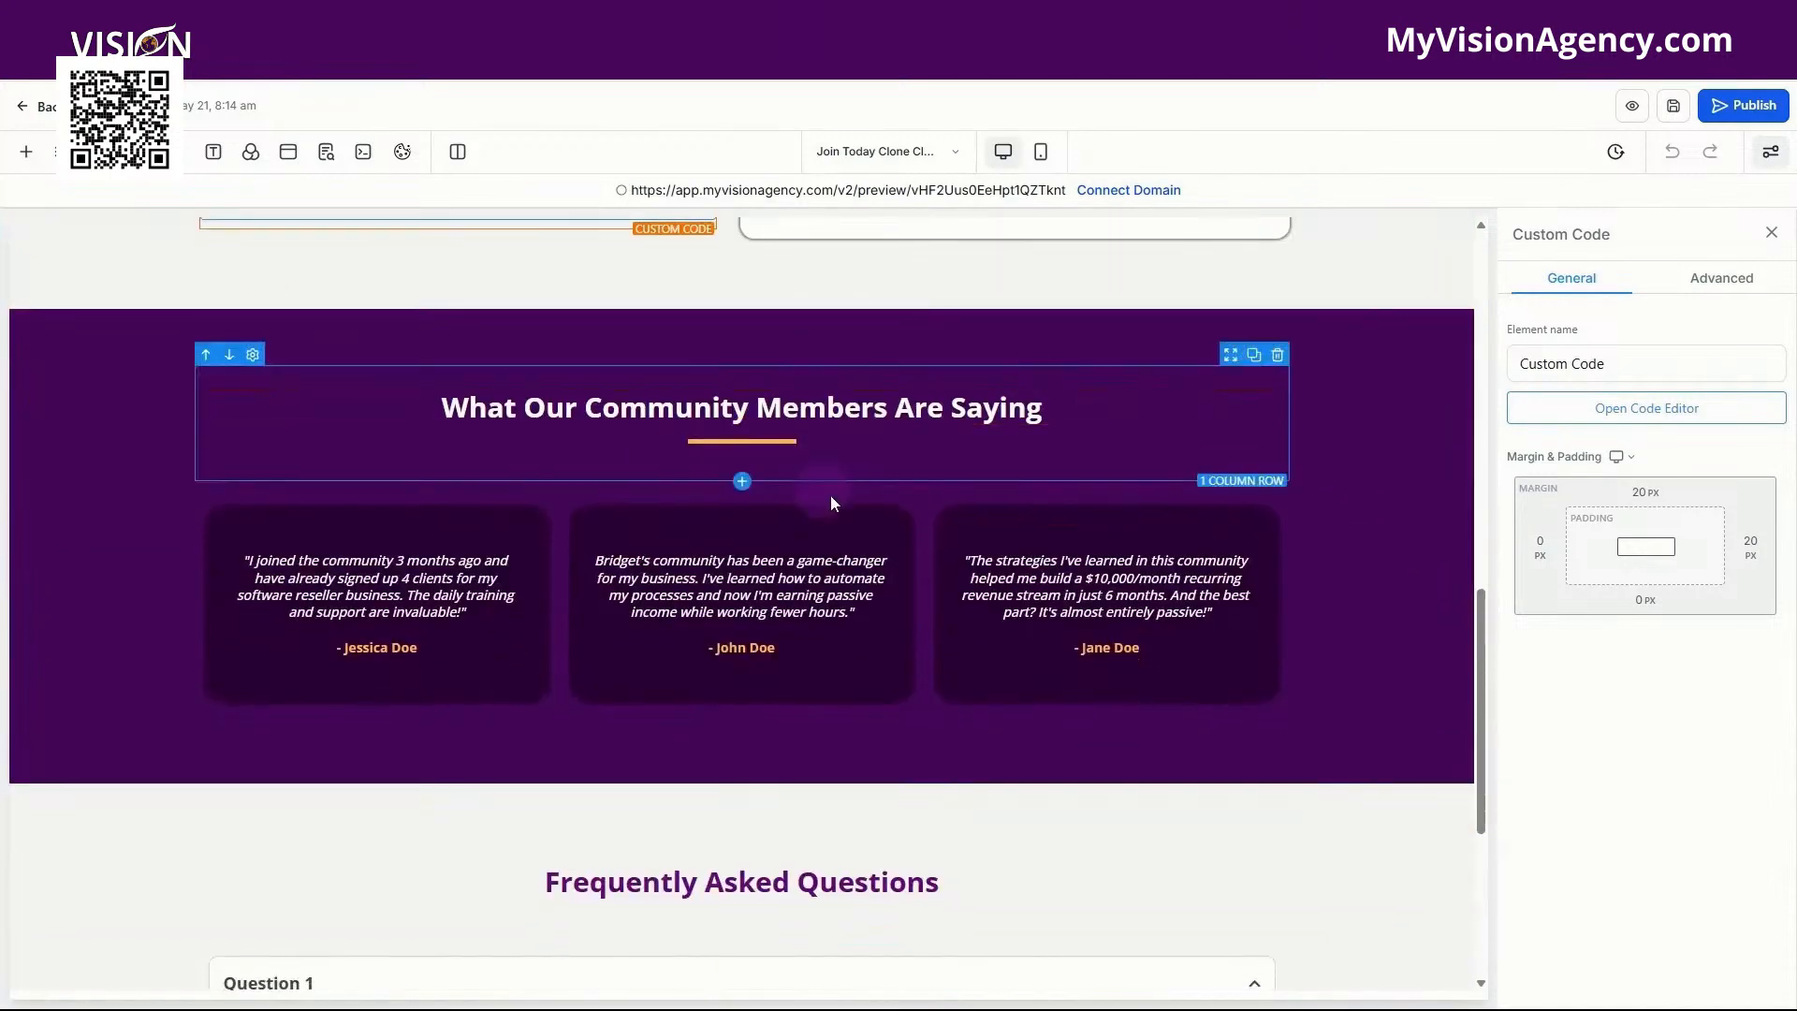
{"action": "left_click", "coordinate": [1407, 462]}
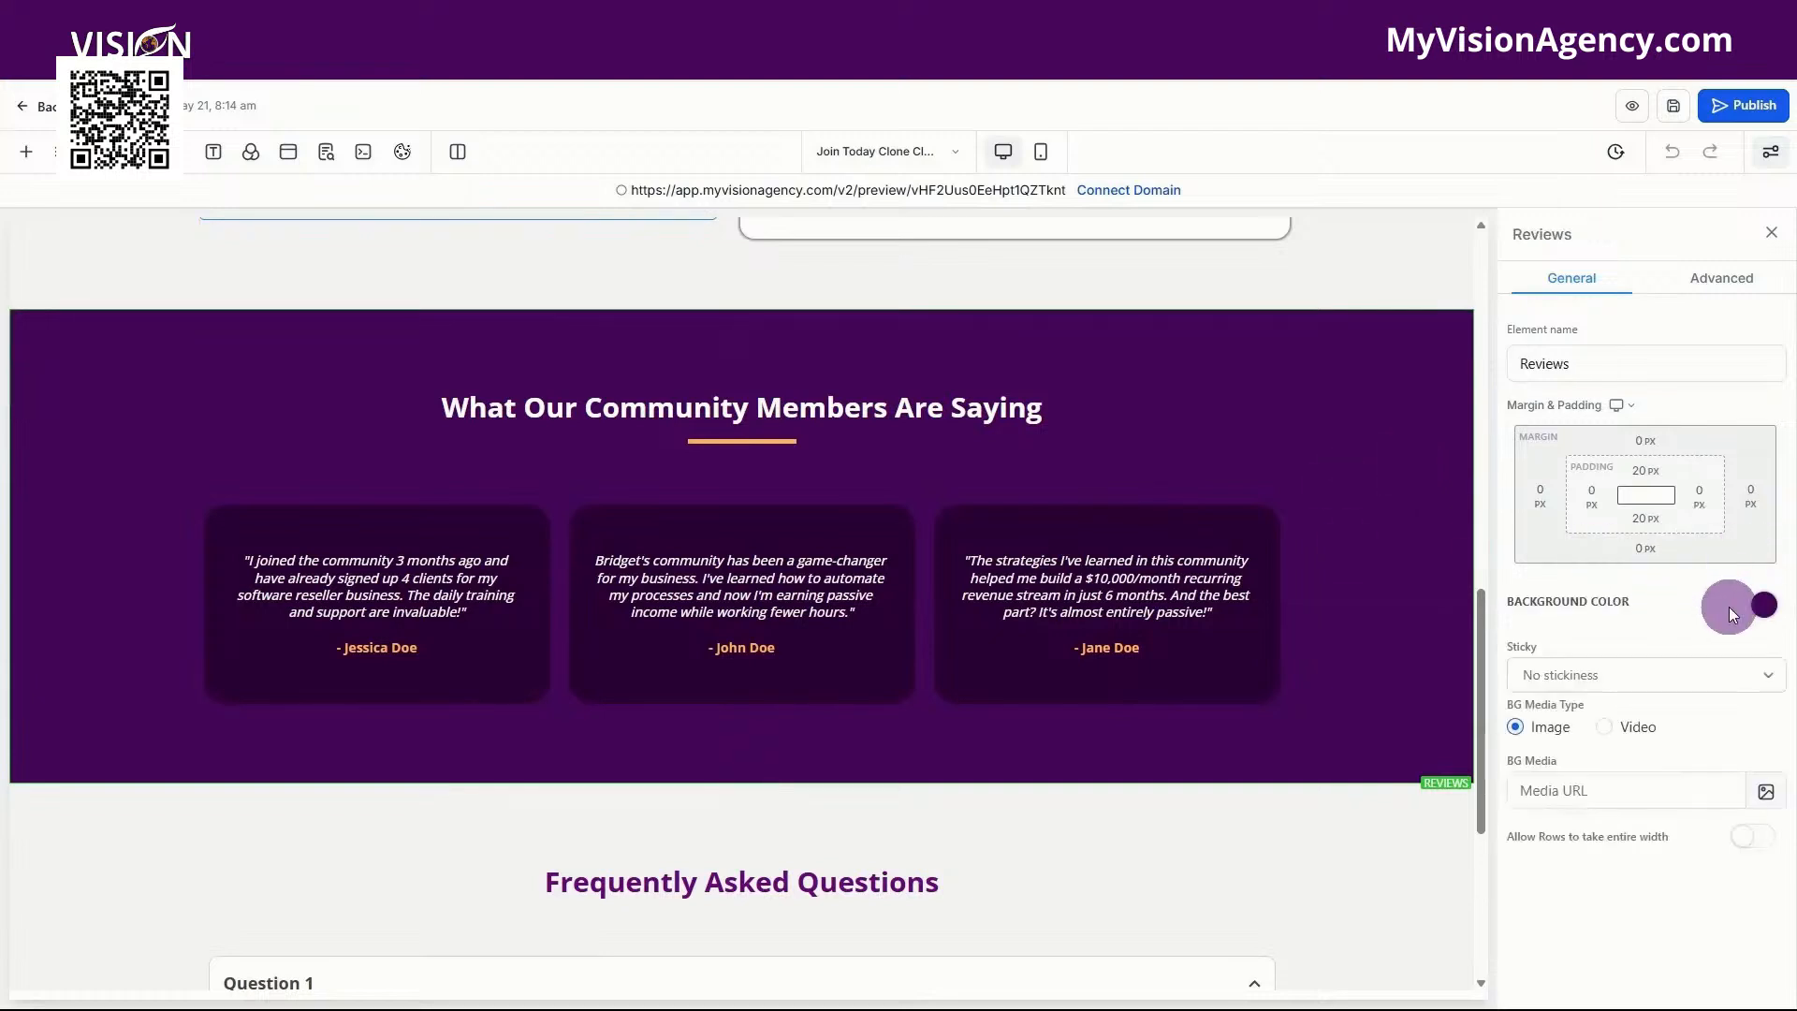
{"action": "left_click", "coordinate": [1757, 616]}
{"action": "left_click", "coordinate": [1591, 773]}
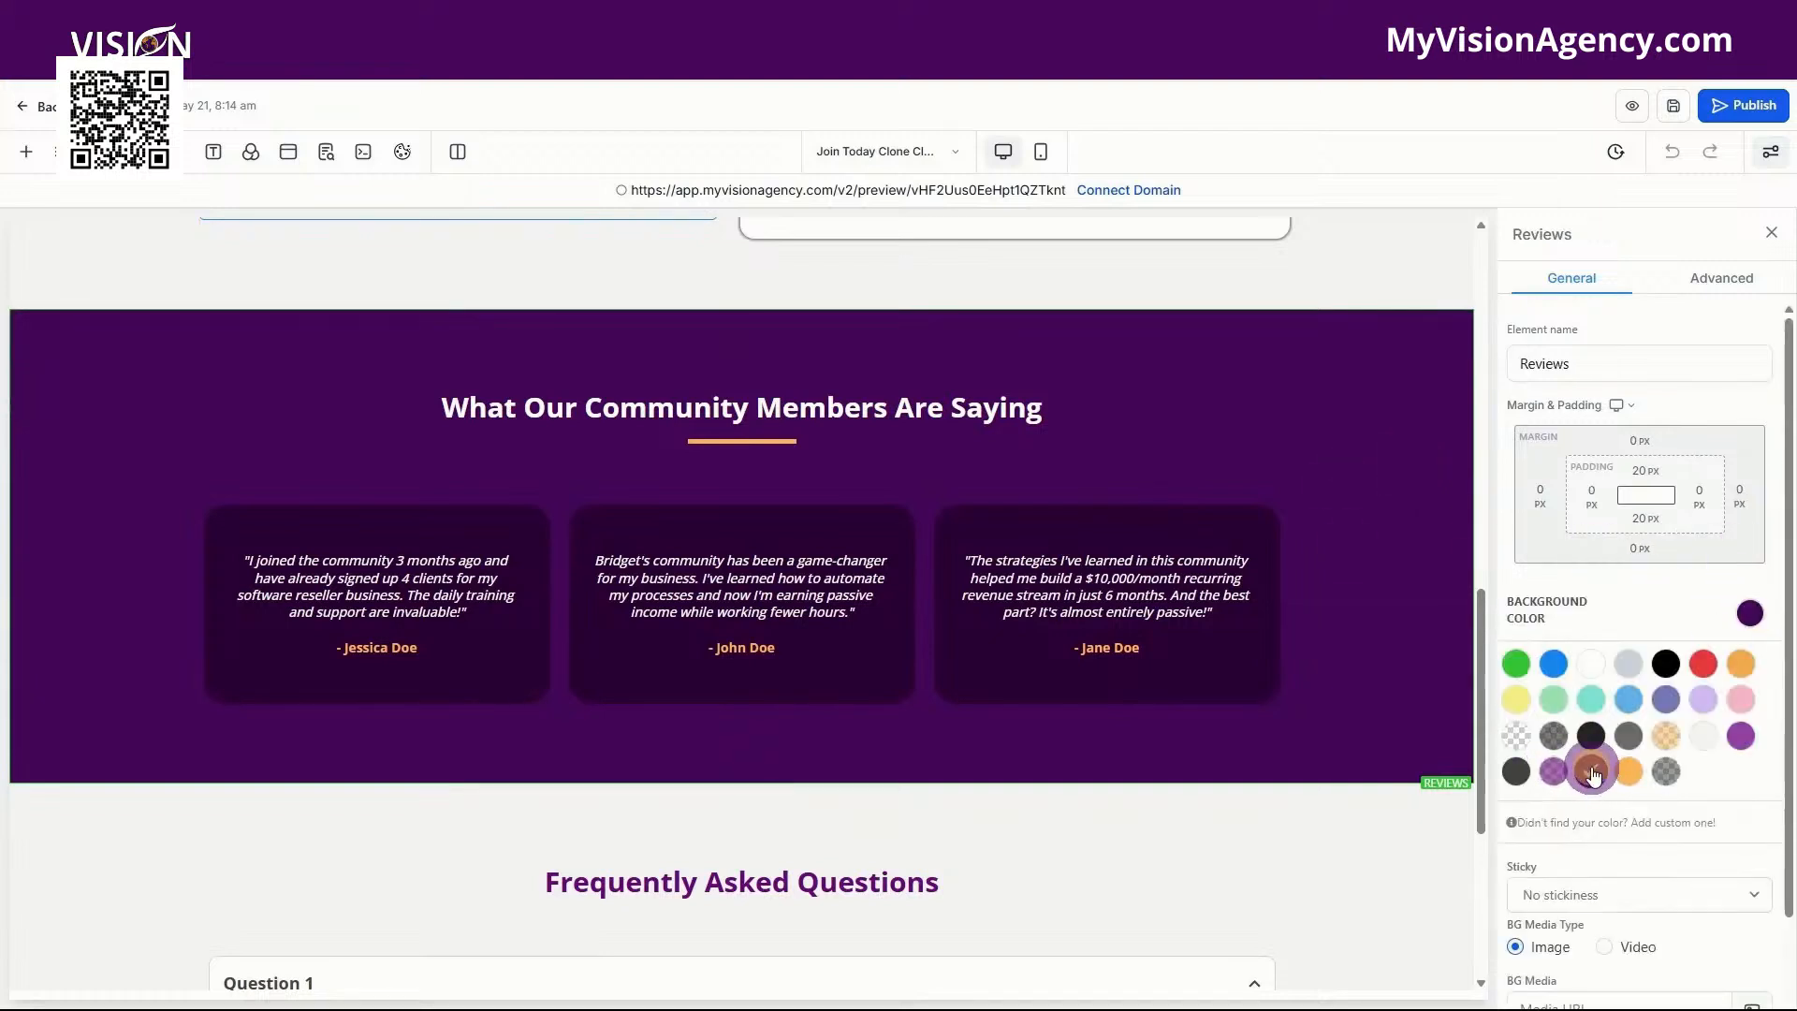
{"action": "left_click", "coordinate": [1535, 848]}
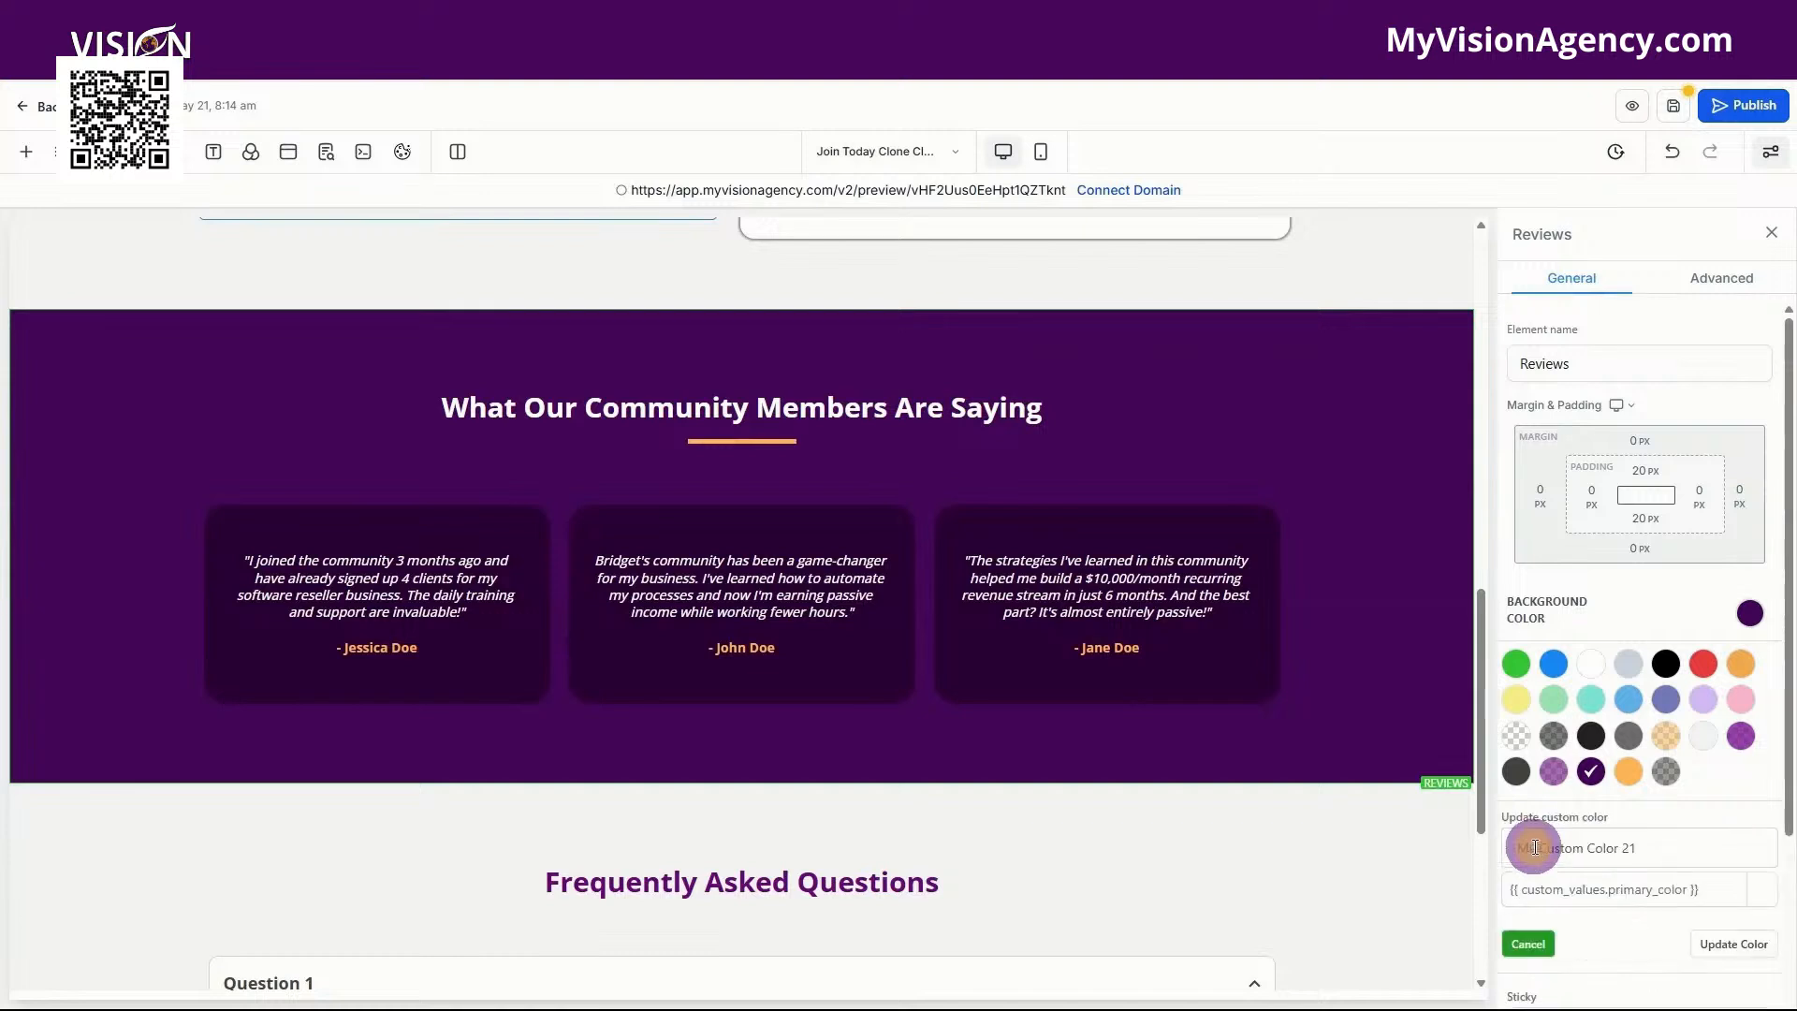
{"action": "scroll", "coordinate": [1673, 830], "scroll_direction": "down", "scroll_amount": 1}
{"action": "left_click_drag", "start_coordinate": [1703, 796], "coordinate": [1509, 800]}
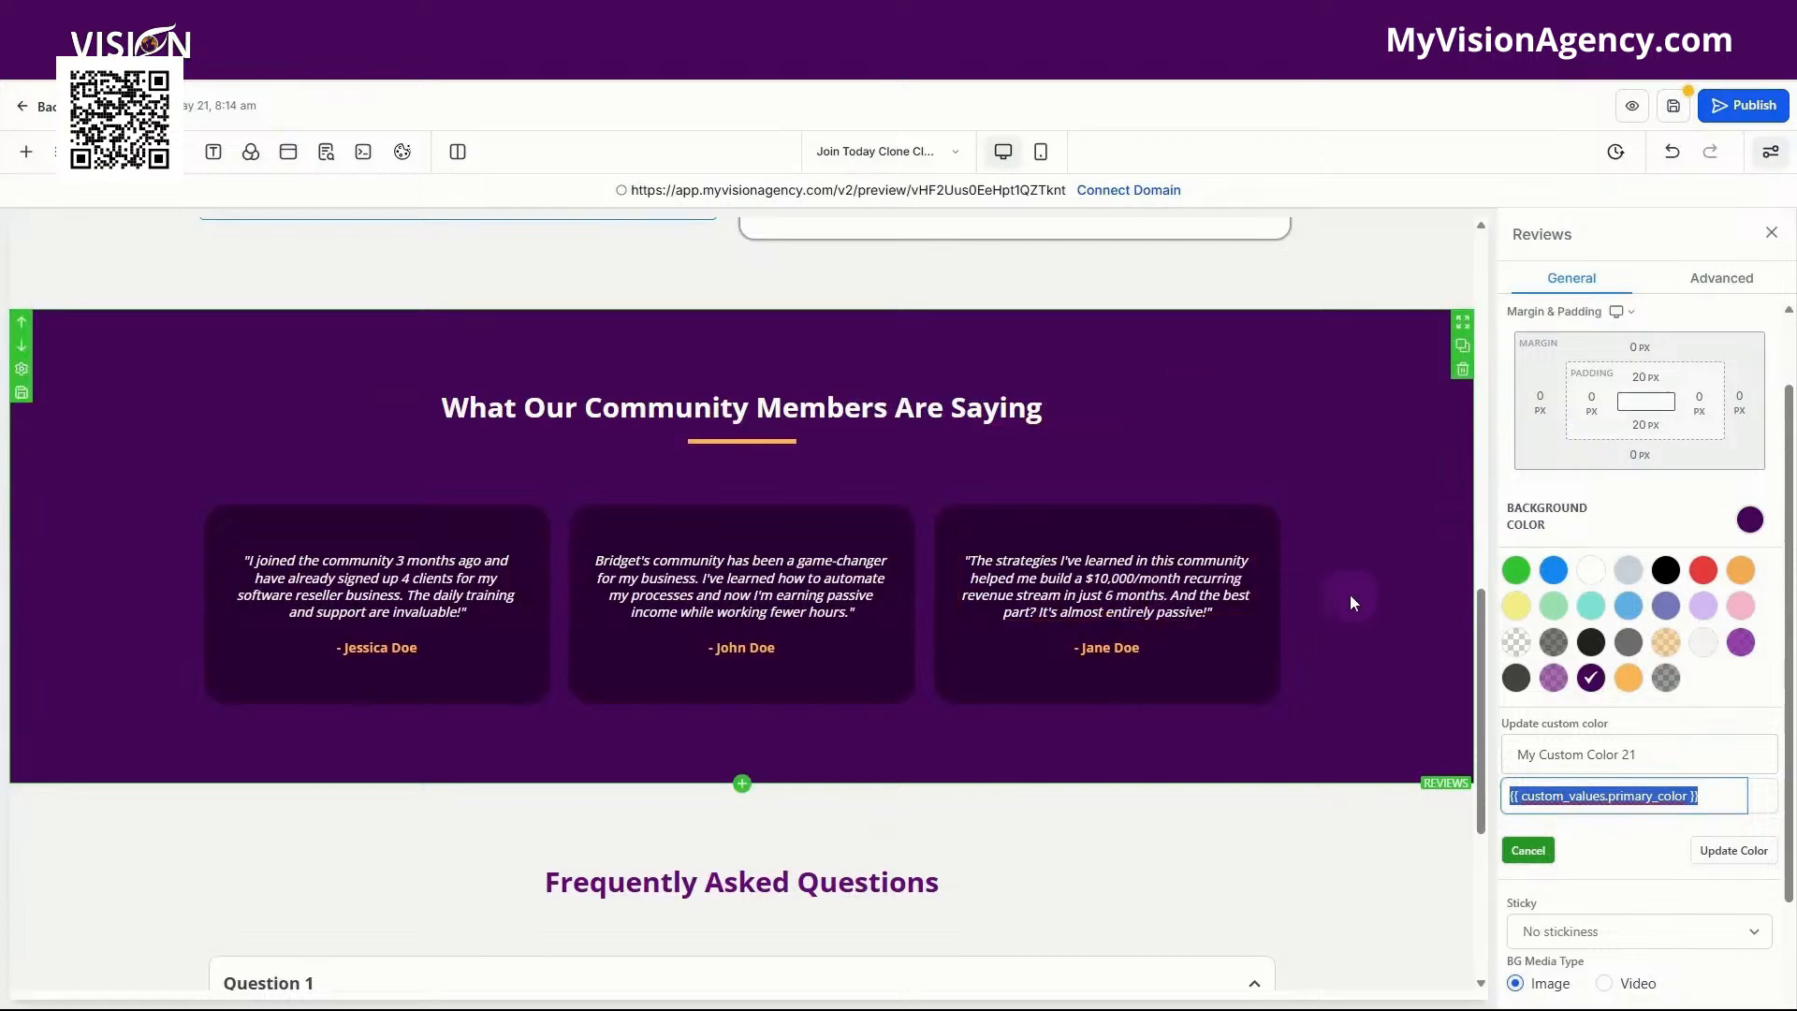
Look over the FAQ and footer sections, and display the settings of the opt-in form element.
{"action": "scroll", "coordinate": [1349, 607], "scroll_direction": "down", "scroll_amount": 3}
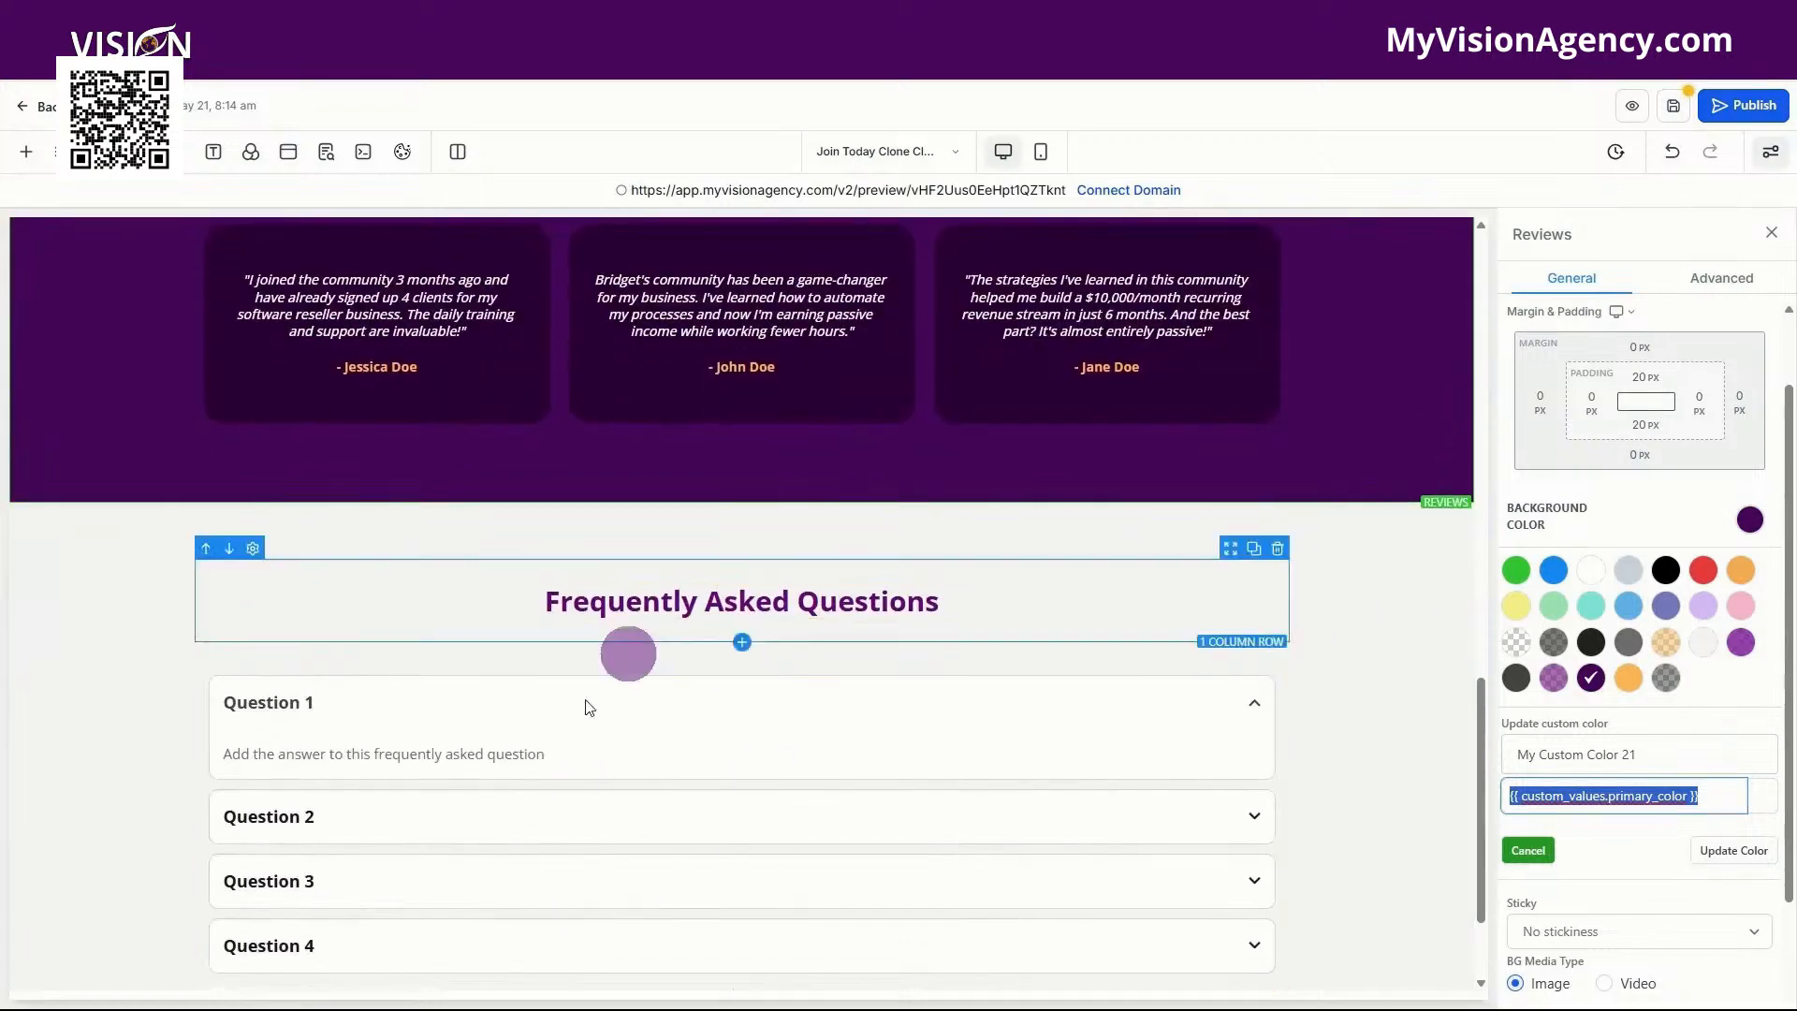
{"action": "scroll", "coordinate": [782, 747], "scroll_direction": "down", "scroll_amount": 2}
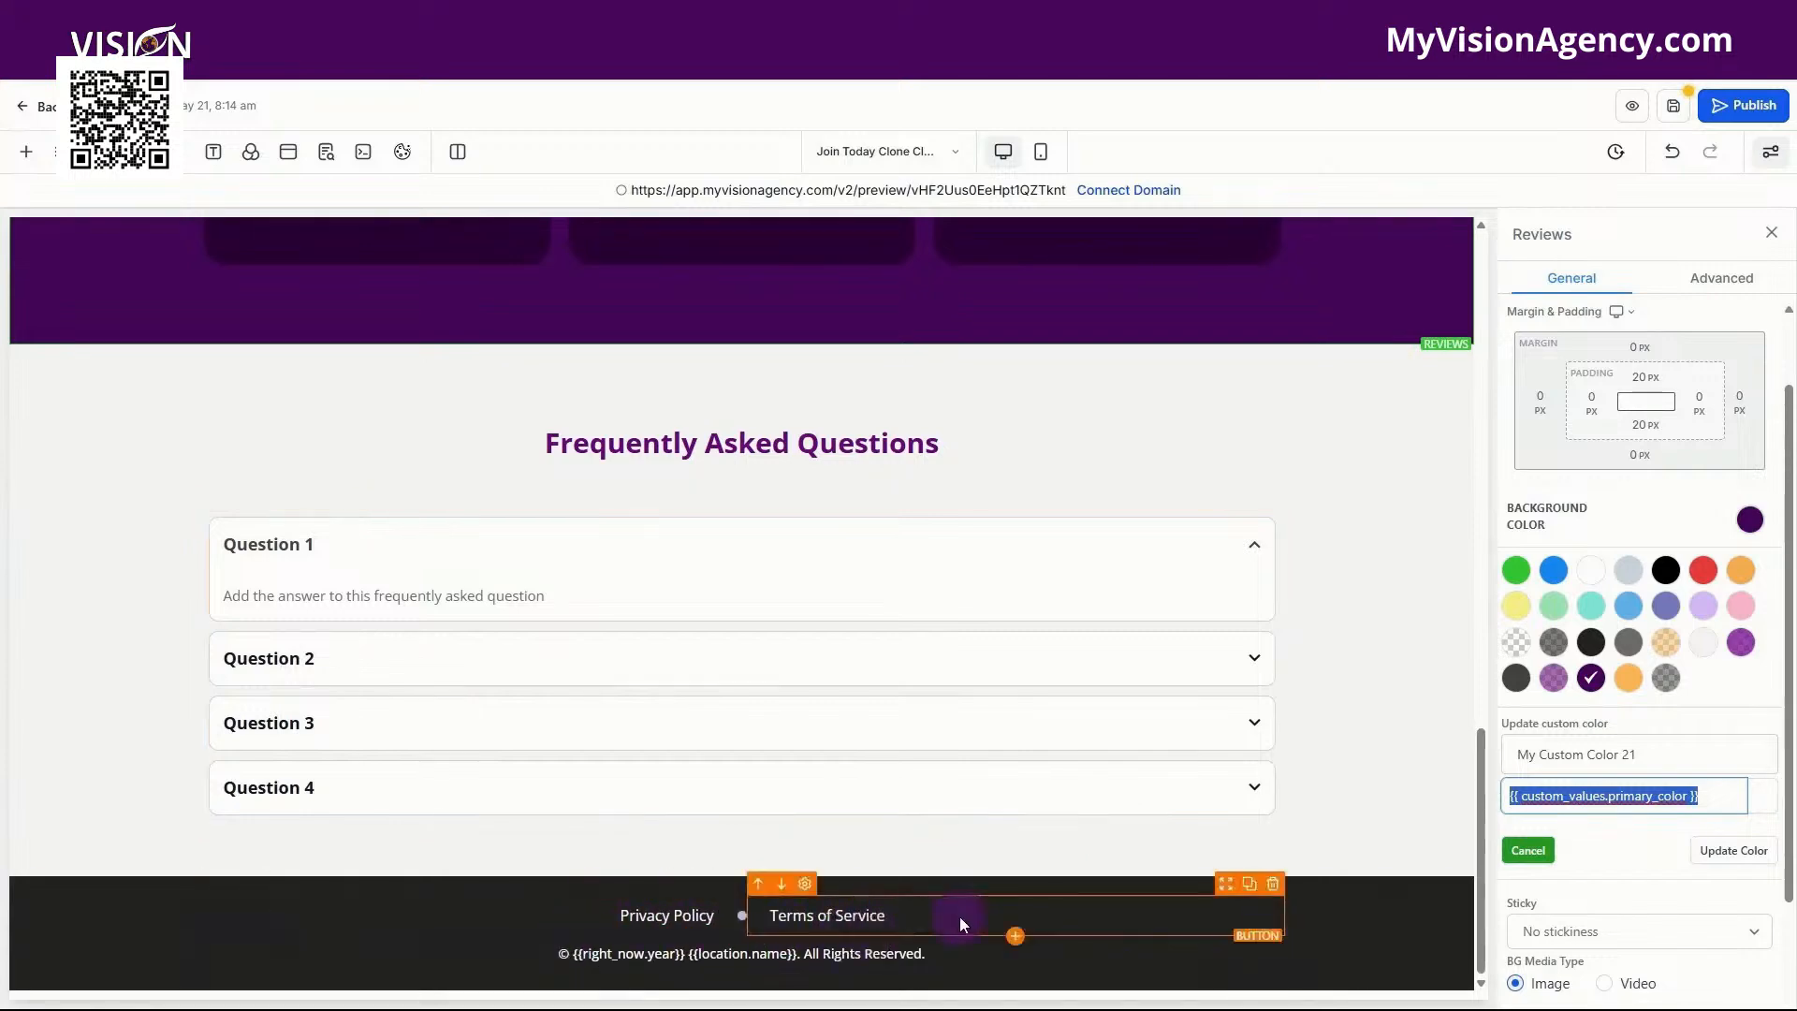
{"action": "scroll", "coordinate": [958, 917], "scroll_direction": "up", "scroll_amount": 10}
{"action": "scroll", "coordinate": [958, 917], "scroll_direction": "up", "scroll_amount": 5}
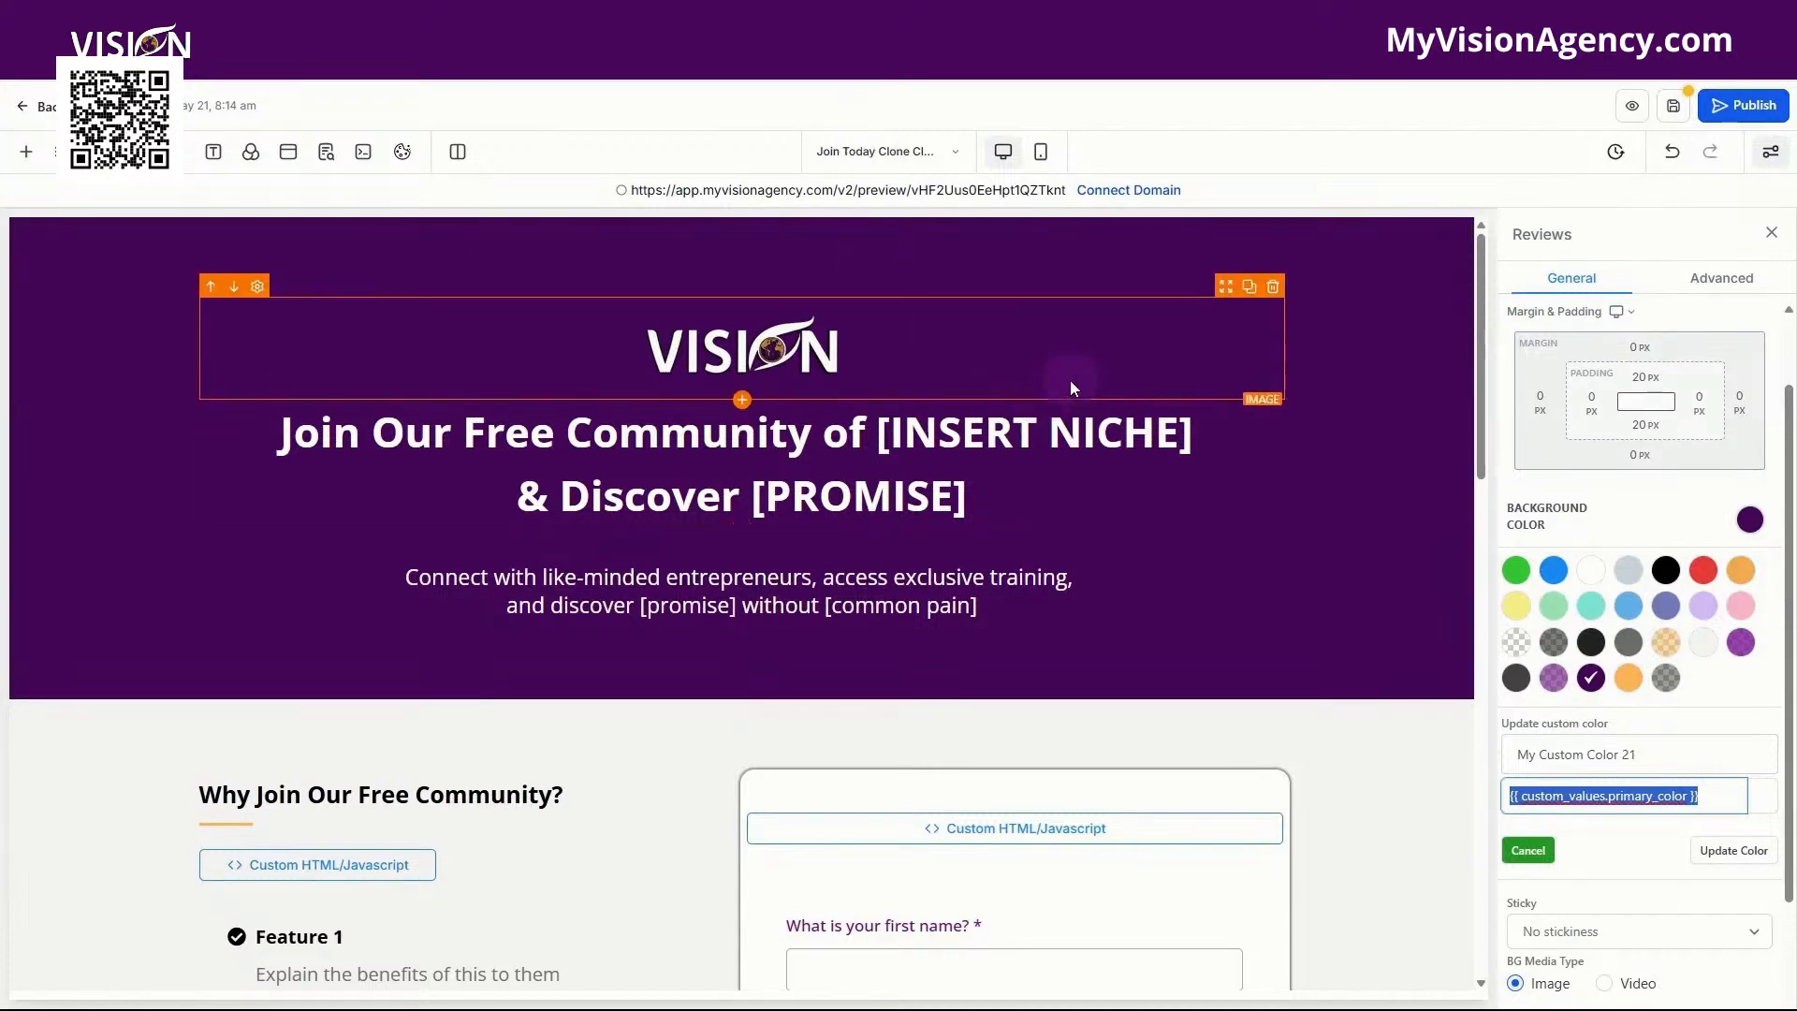
{"action": "scroll", "coordinate": [1075, 389], "scroll_direction": "down", "scroll_amount": 4}
{"action": "left_click", "coordinate": [1095, 639]}
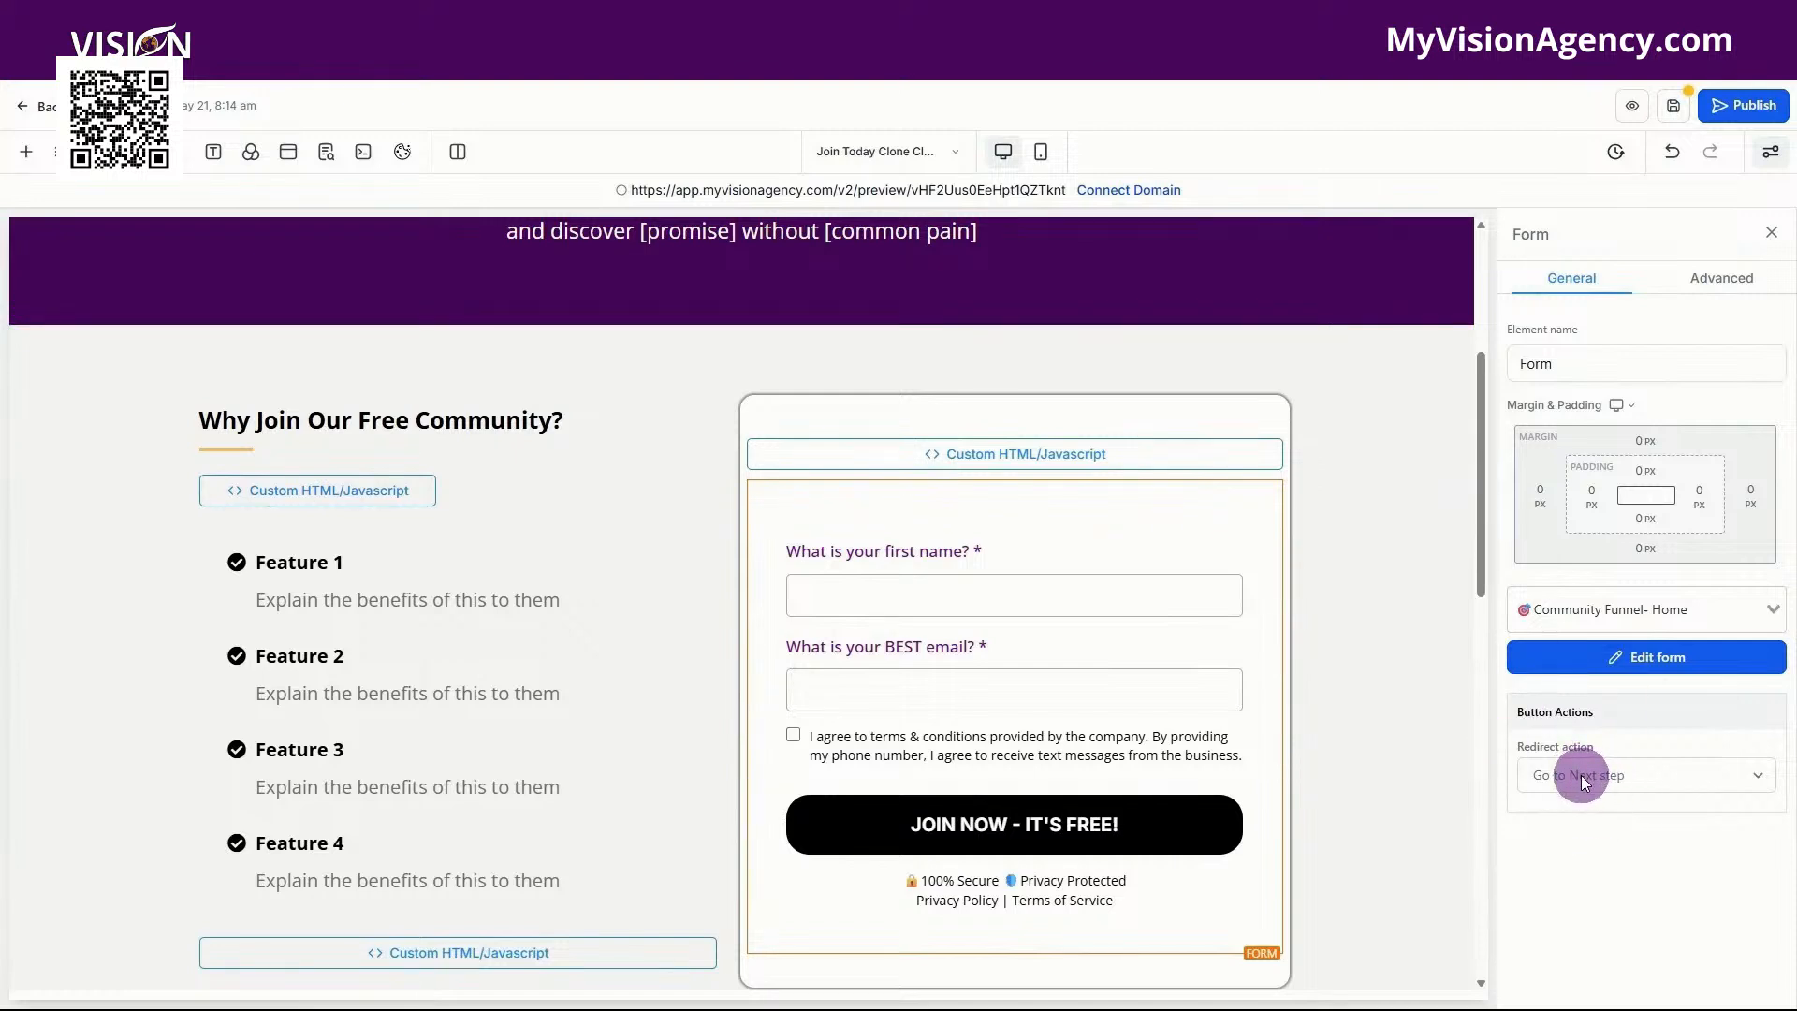
Review the opt-in form's redirect action options and keep Go to Next step selected.
{"action": "left_click", "coordinate": [1037, 570]}
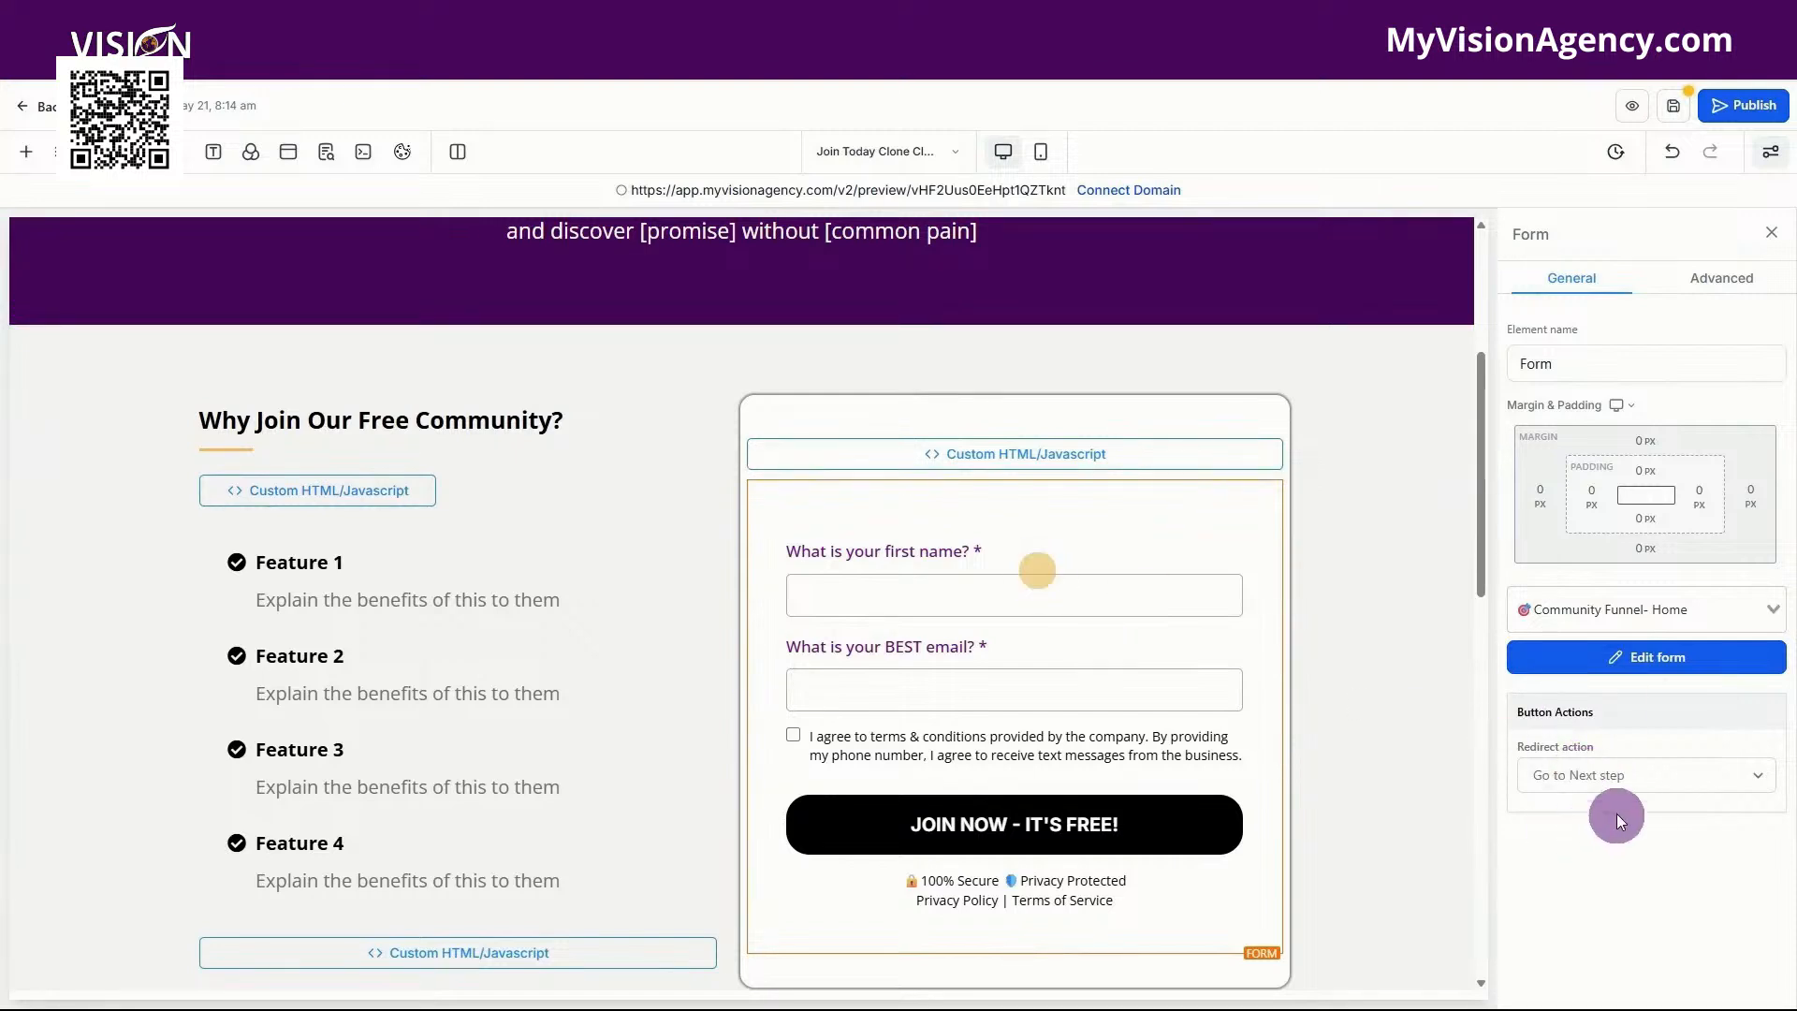
{"action": "left_click", "coordinate": [1548, 775]}
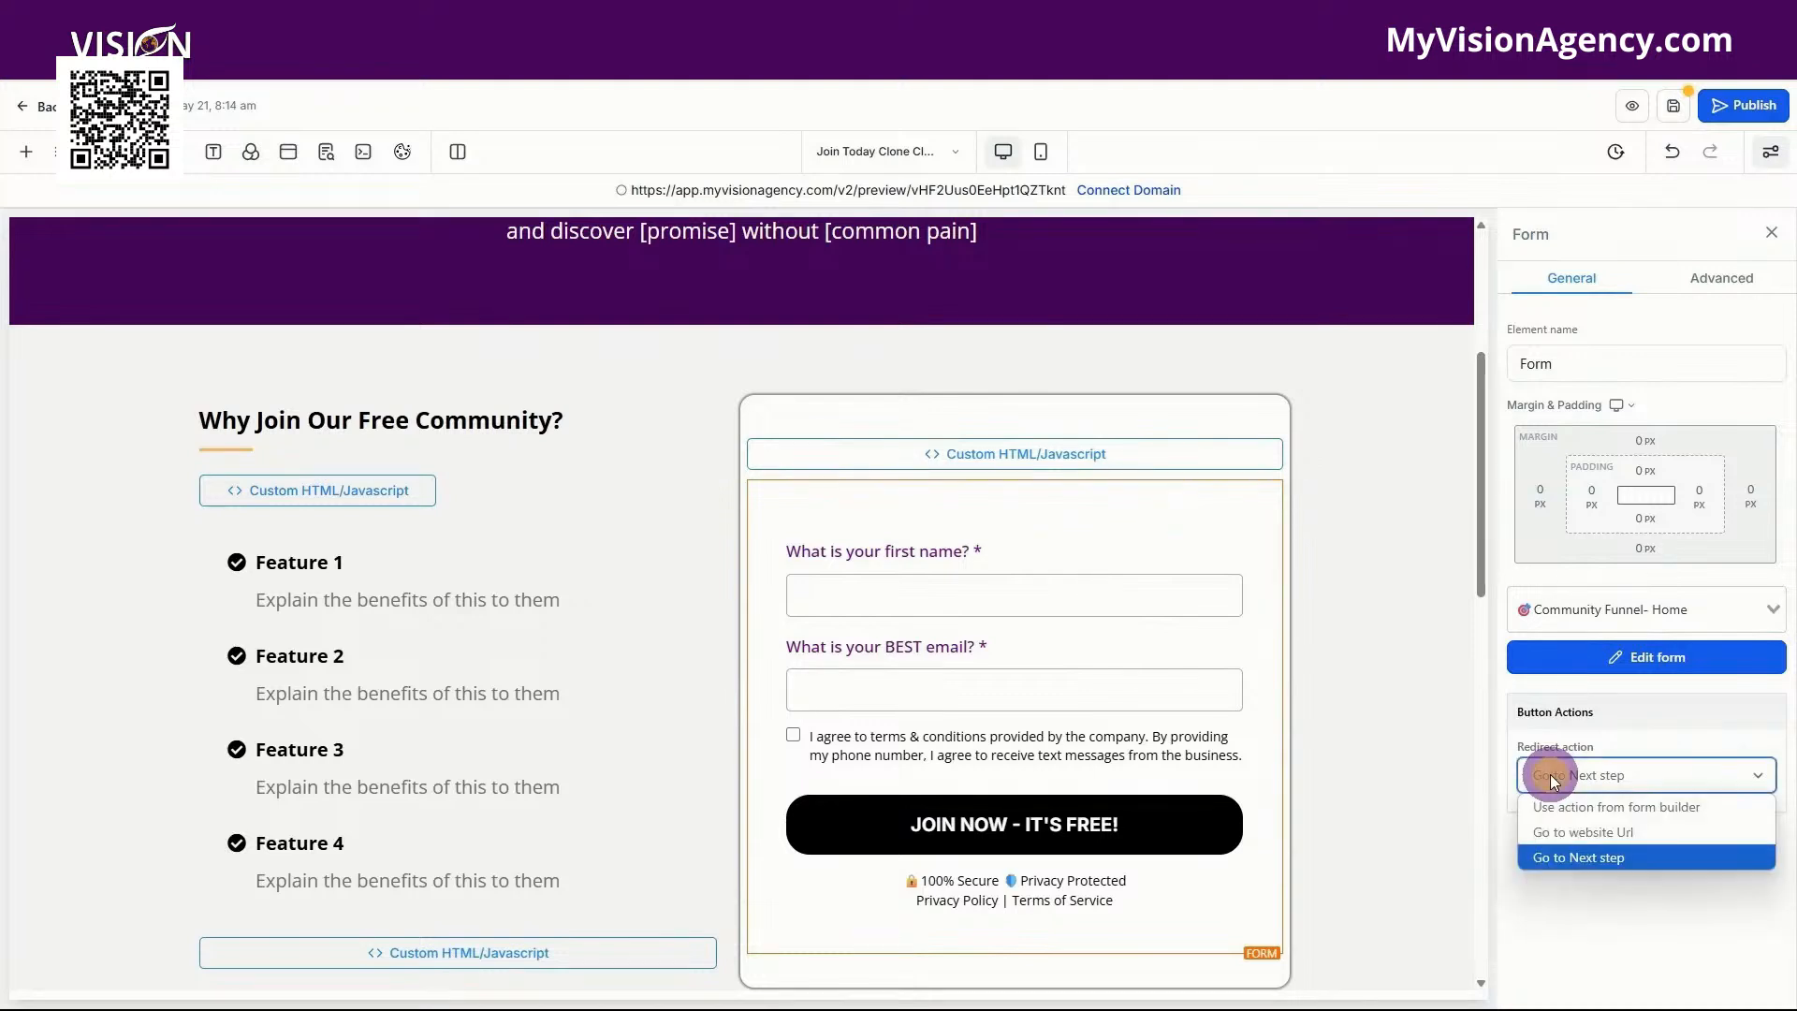
{"action": "left_click", "coordinate": [1566, 855]}
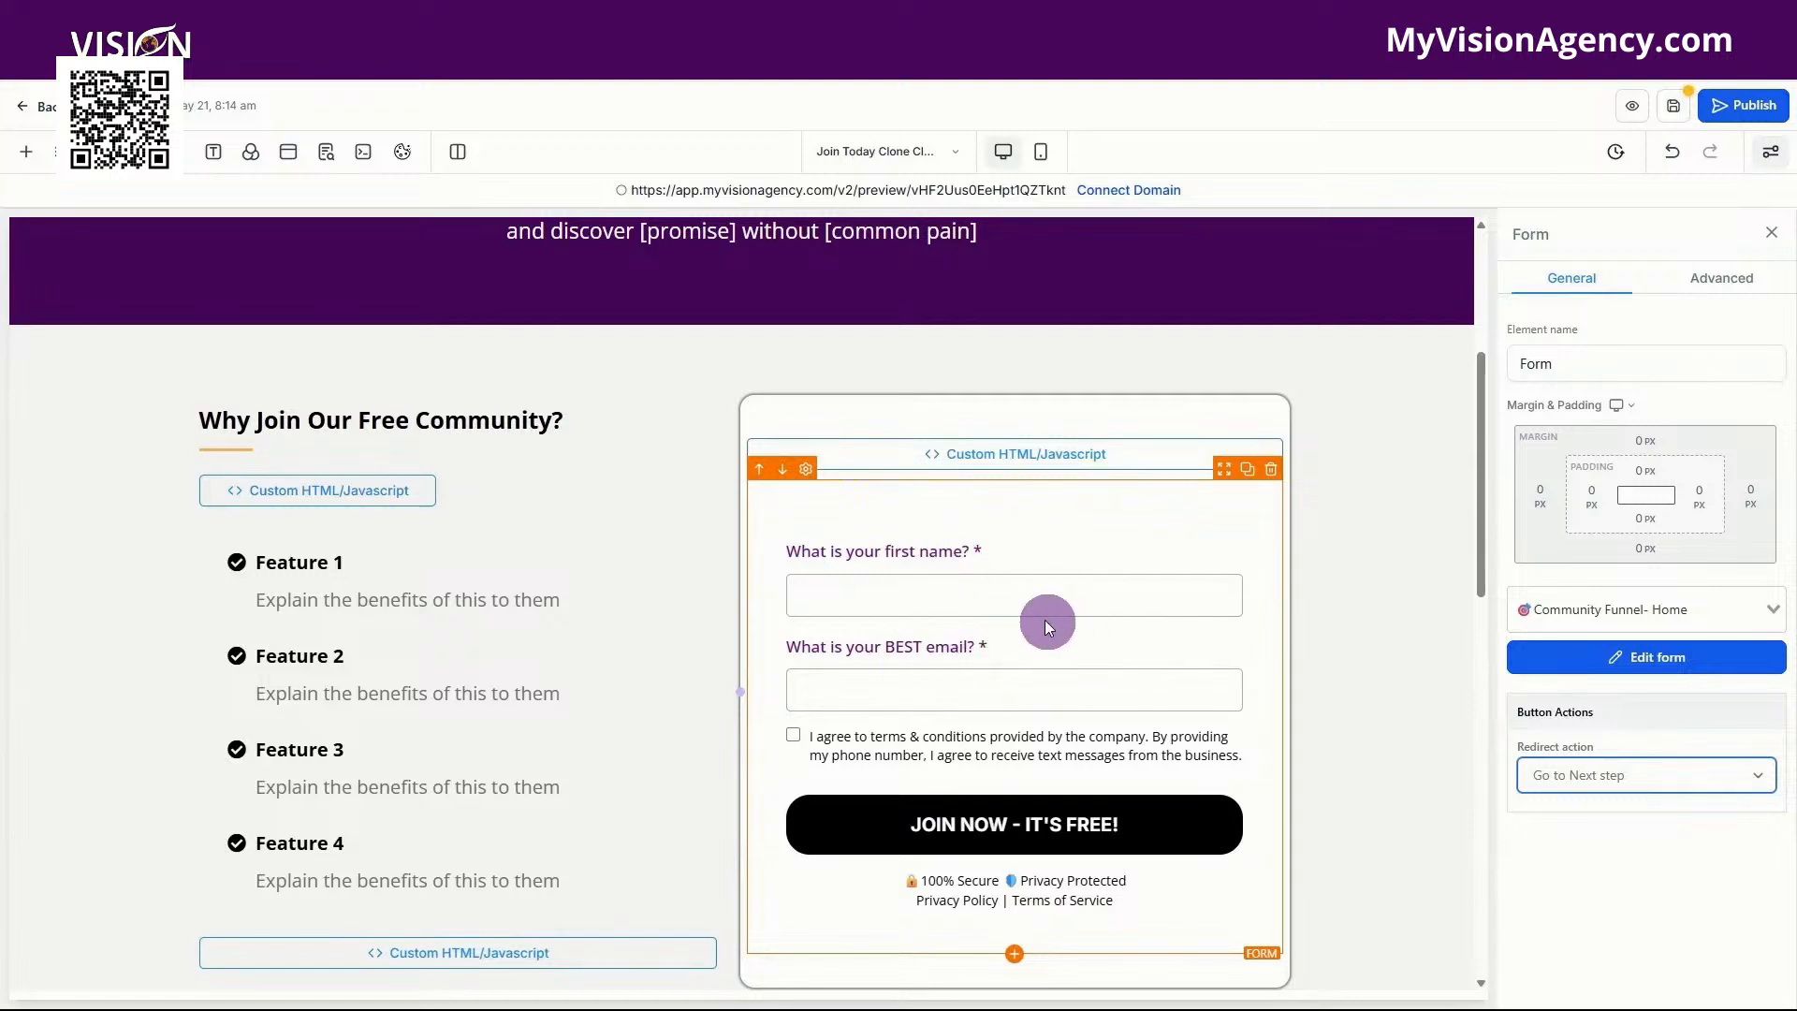
{"action": "left_click", "coordinate": [1015, 548]}
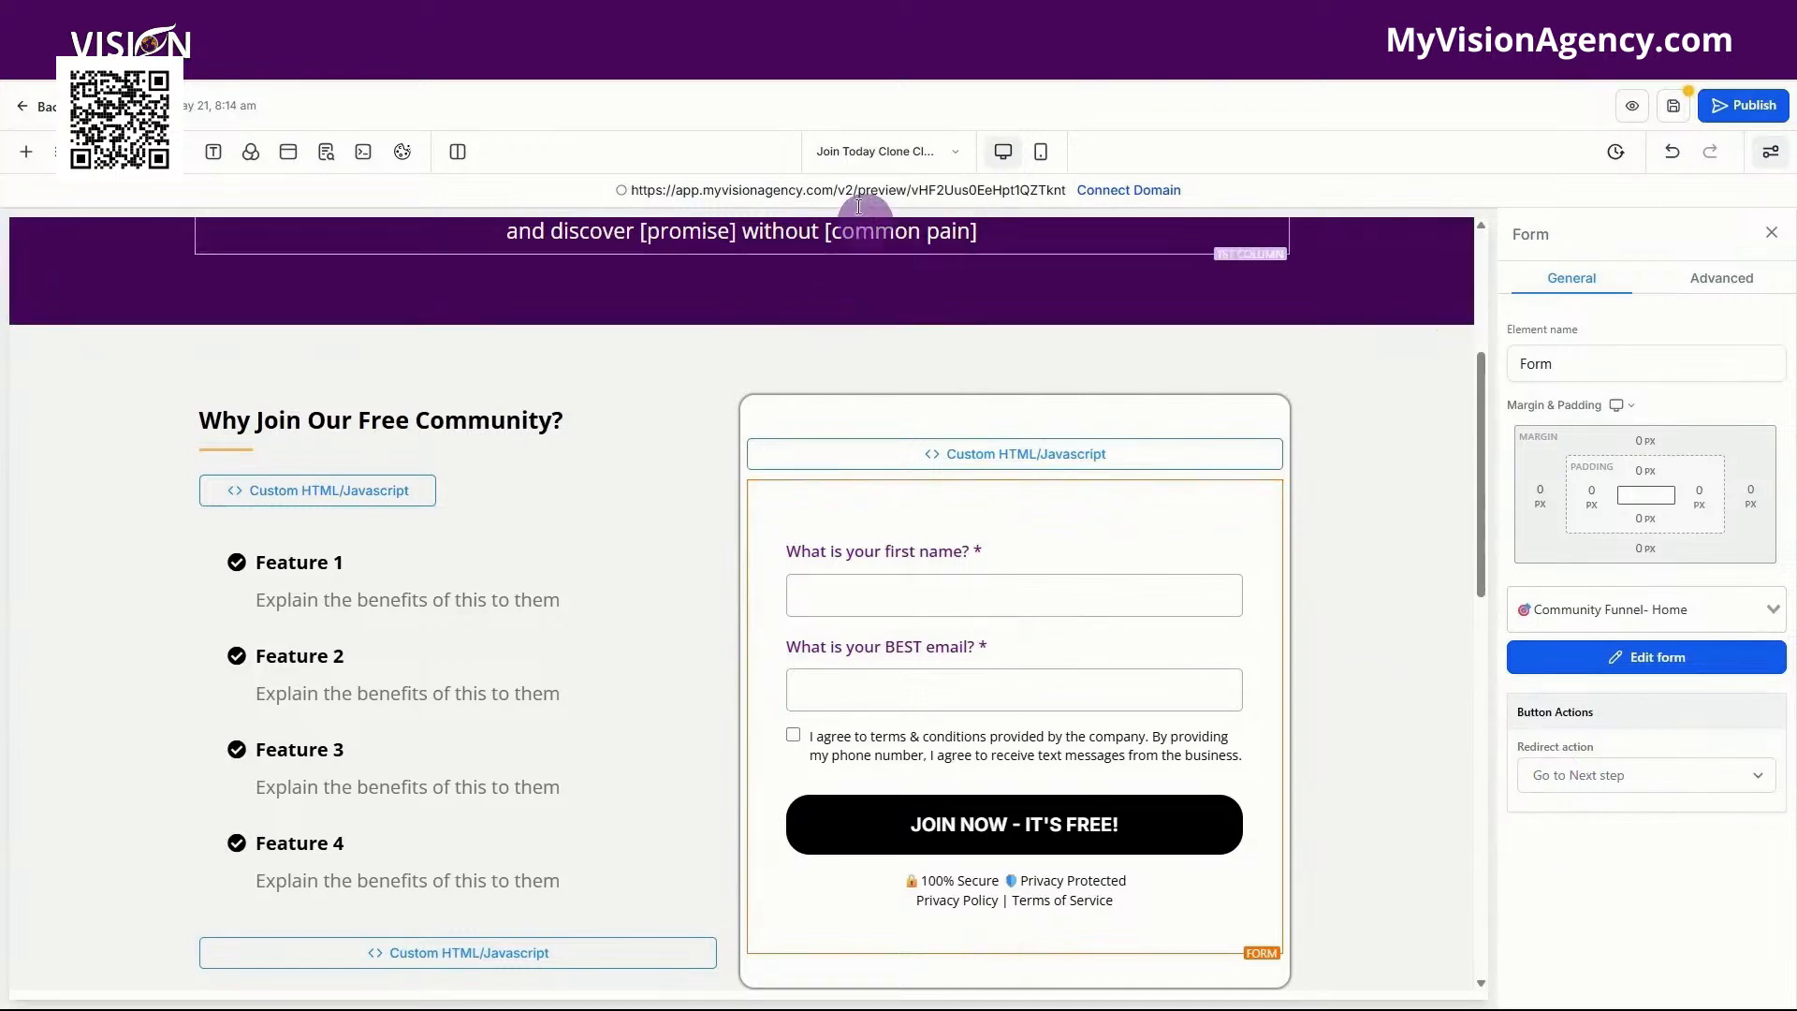
Switch to editing the Thank you Clone Clone page, discarding the unsaved changes on the Join Today page.
{"action": "left_click", "coordinate": [848, 157]}
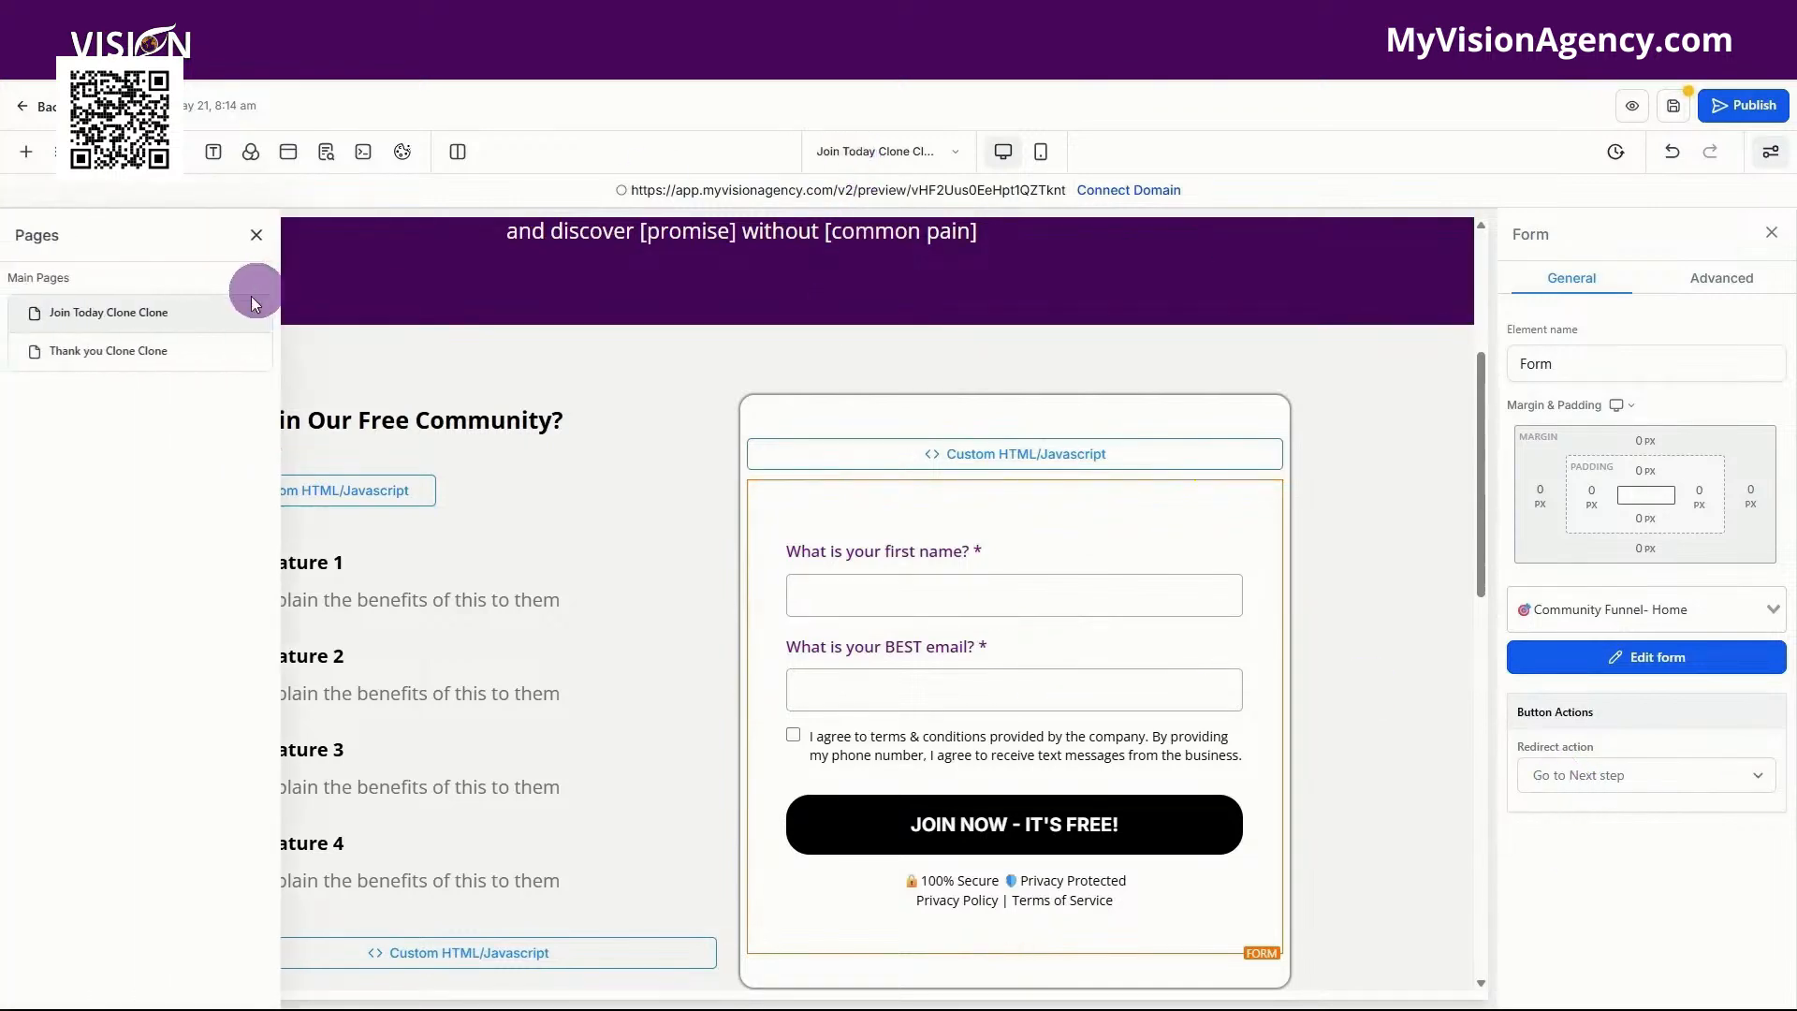
{"action": "left_click", "coordinate": [117, 363]}
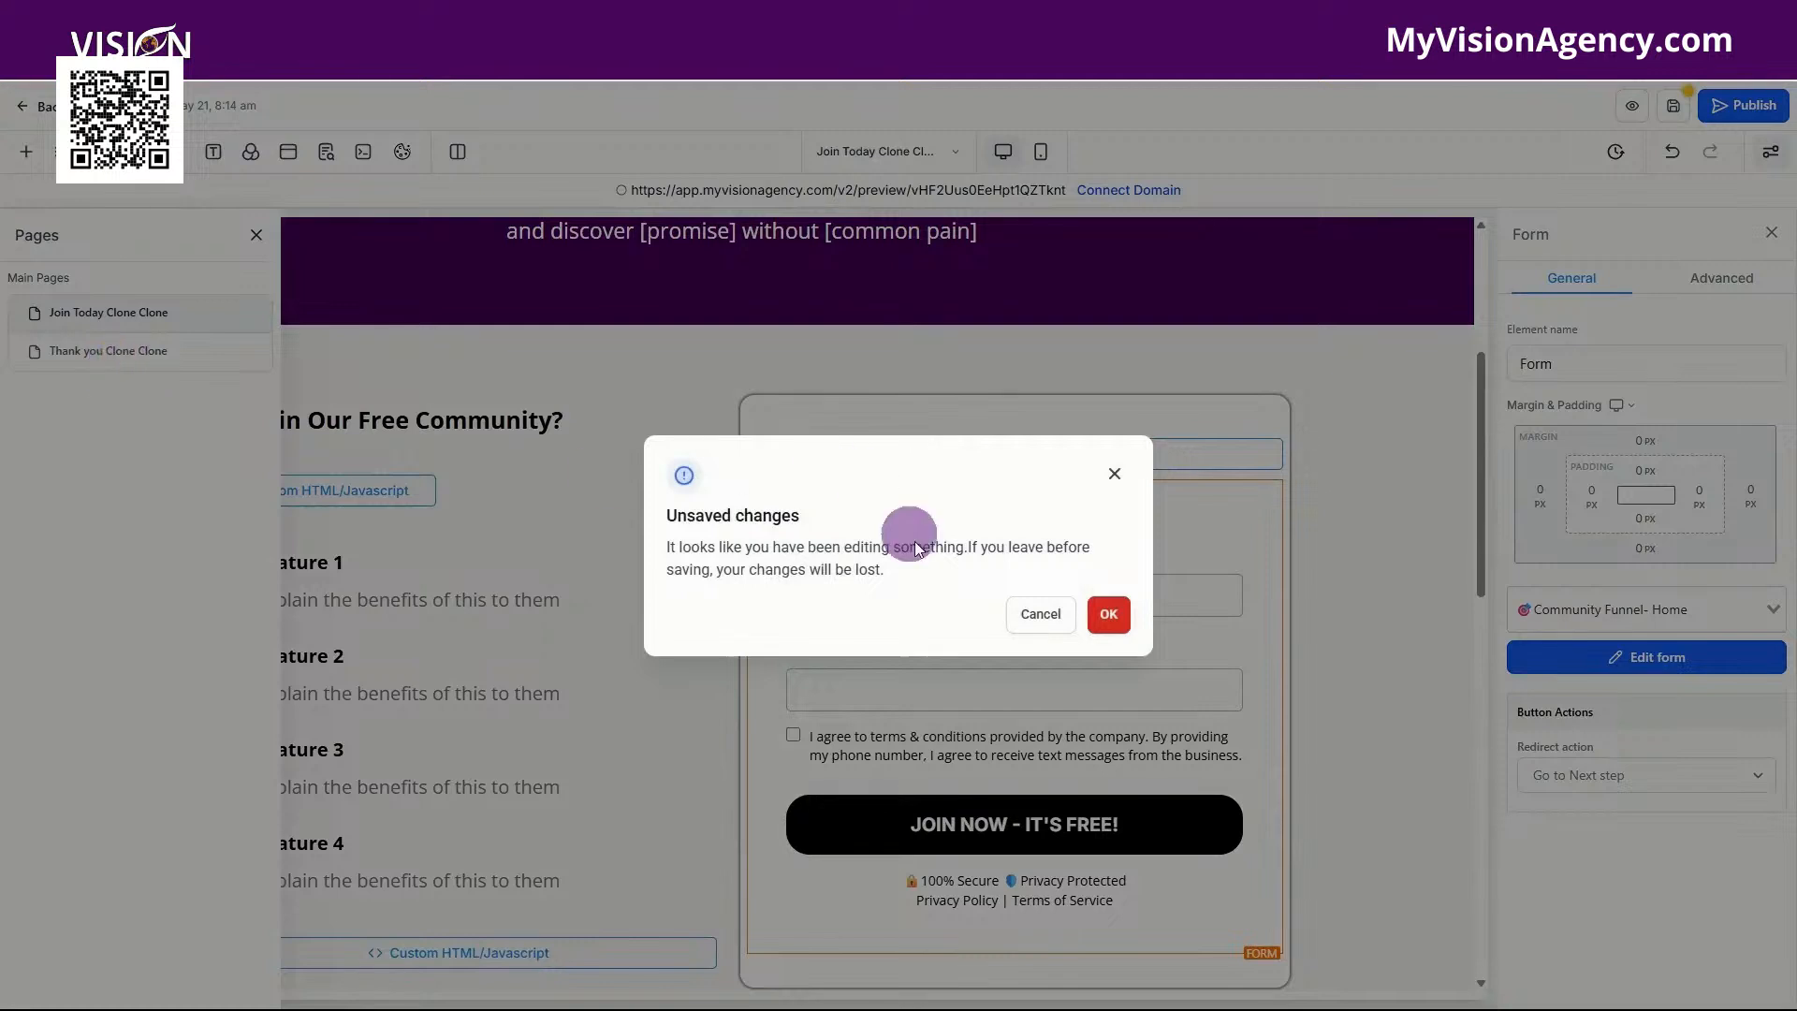
{"action": "left_click", "coordinate": [1105, 613]}
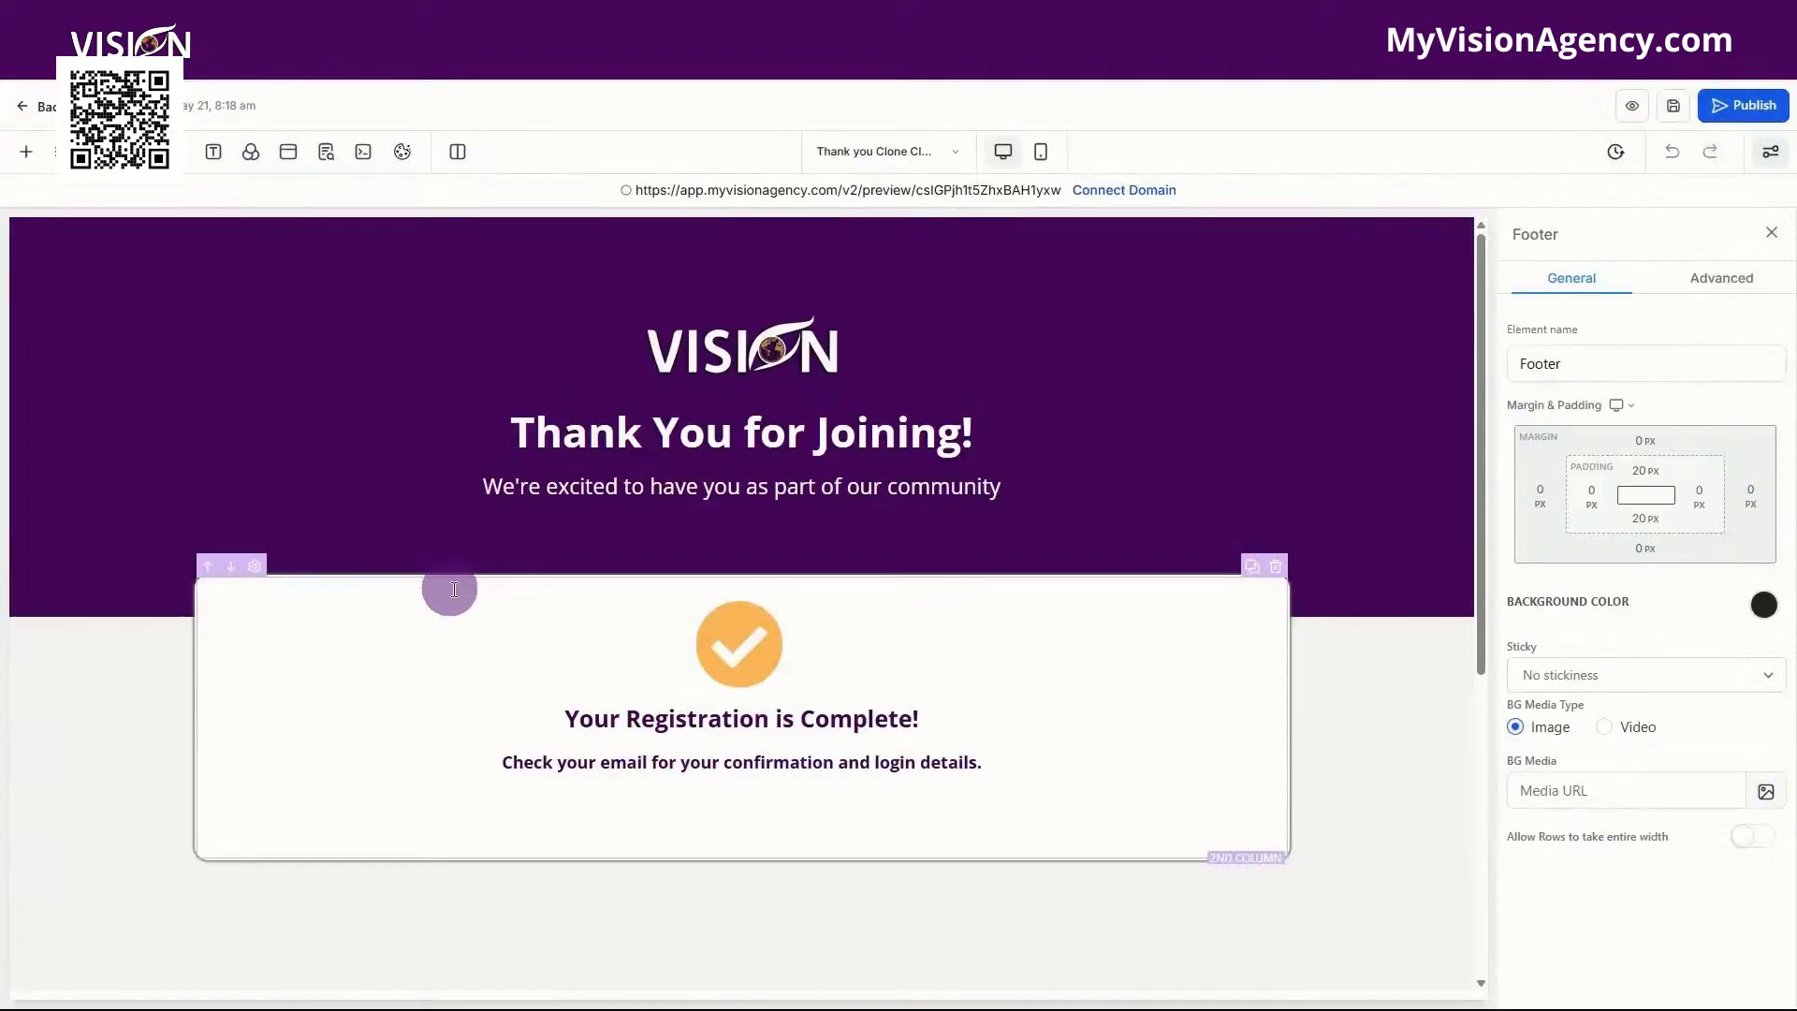
Inspect the thank-you page's logo image, the hero background's primary color custom value and the registration message box.
{"action": "left_click", "coordinate": [739, 335]}
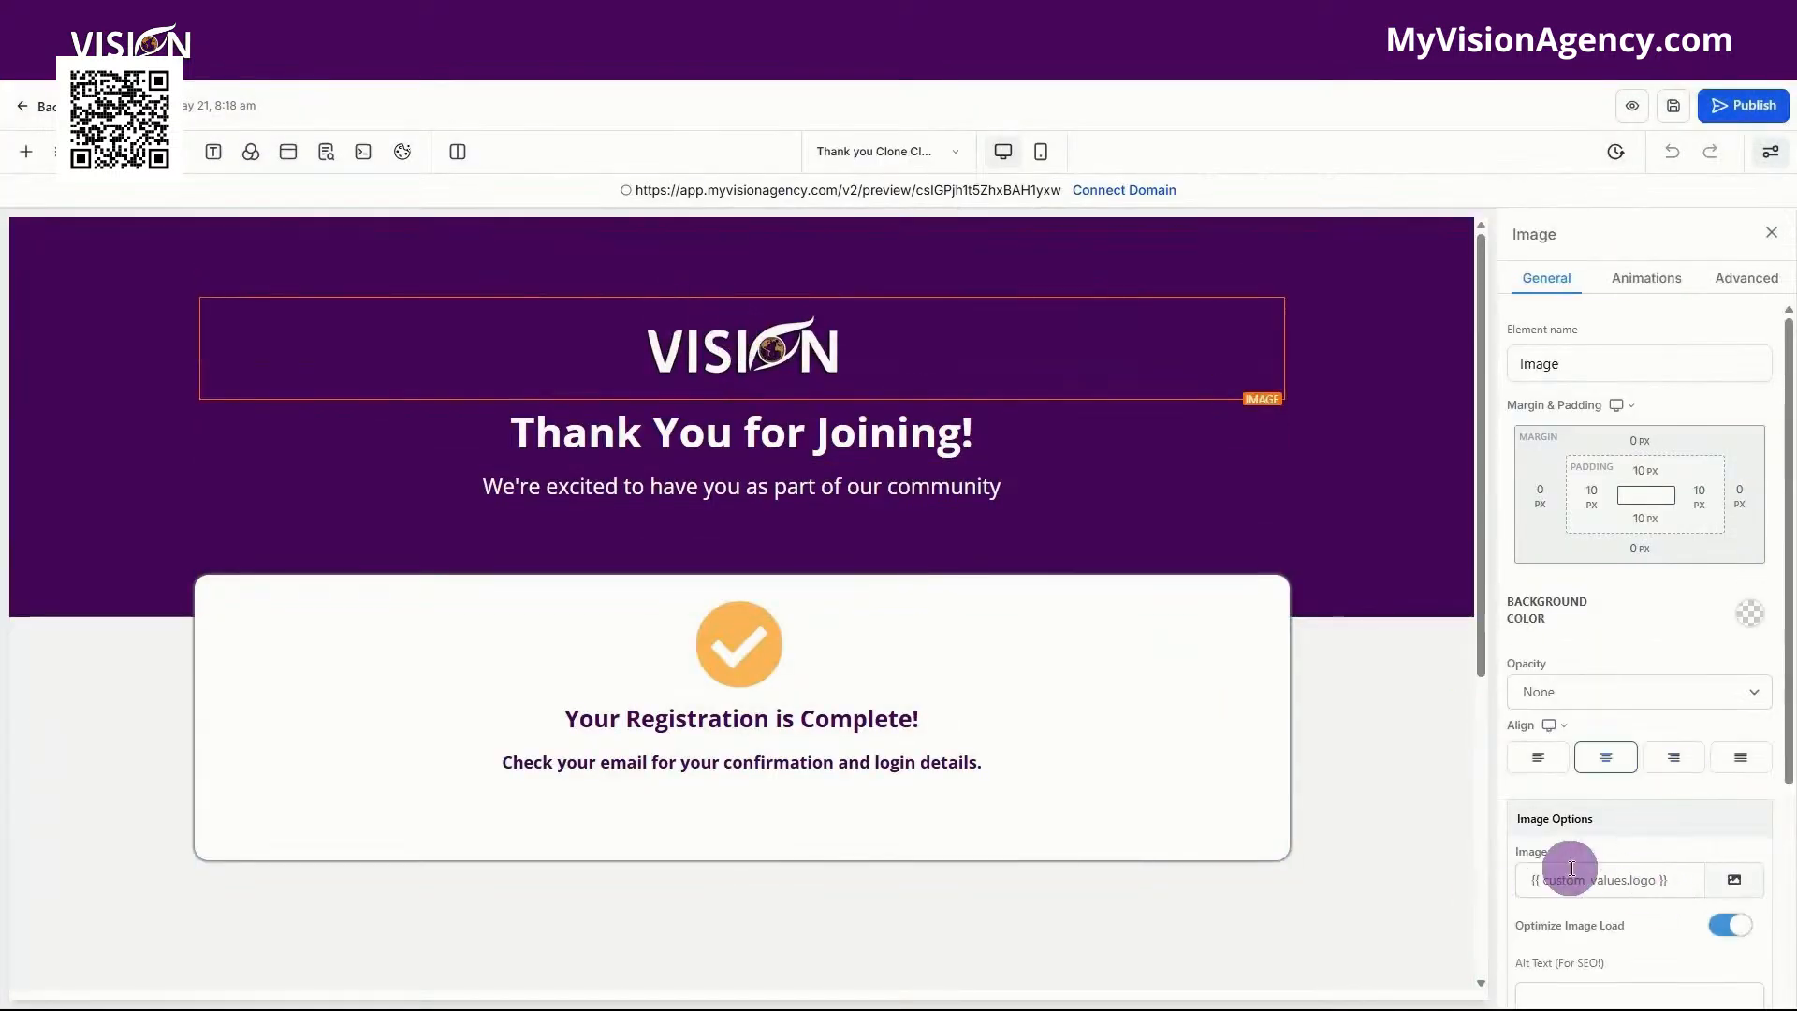
{"action": "left_click", "coordinate": [1355, 457]}
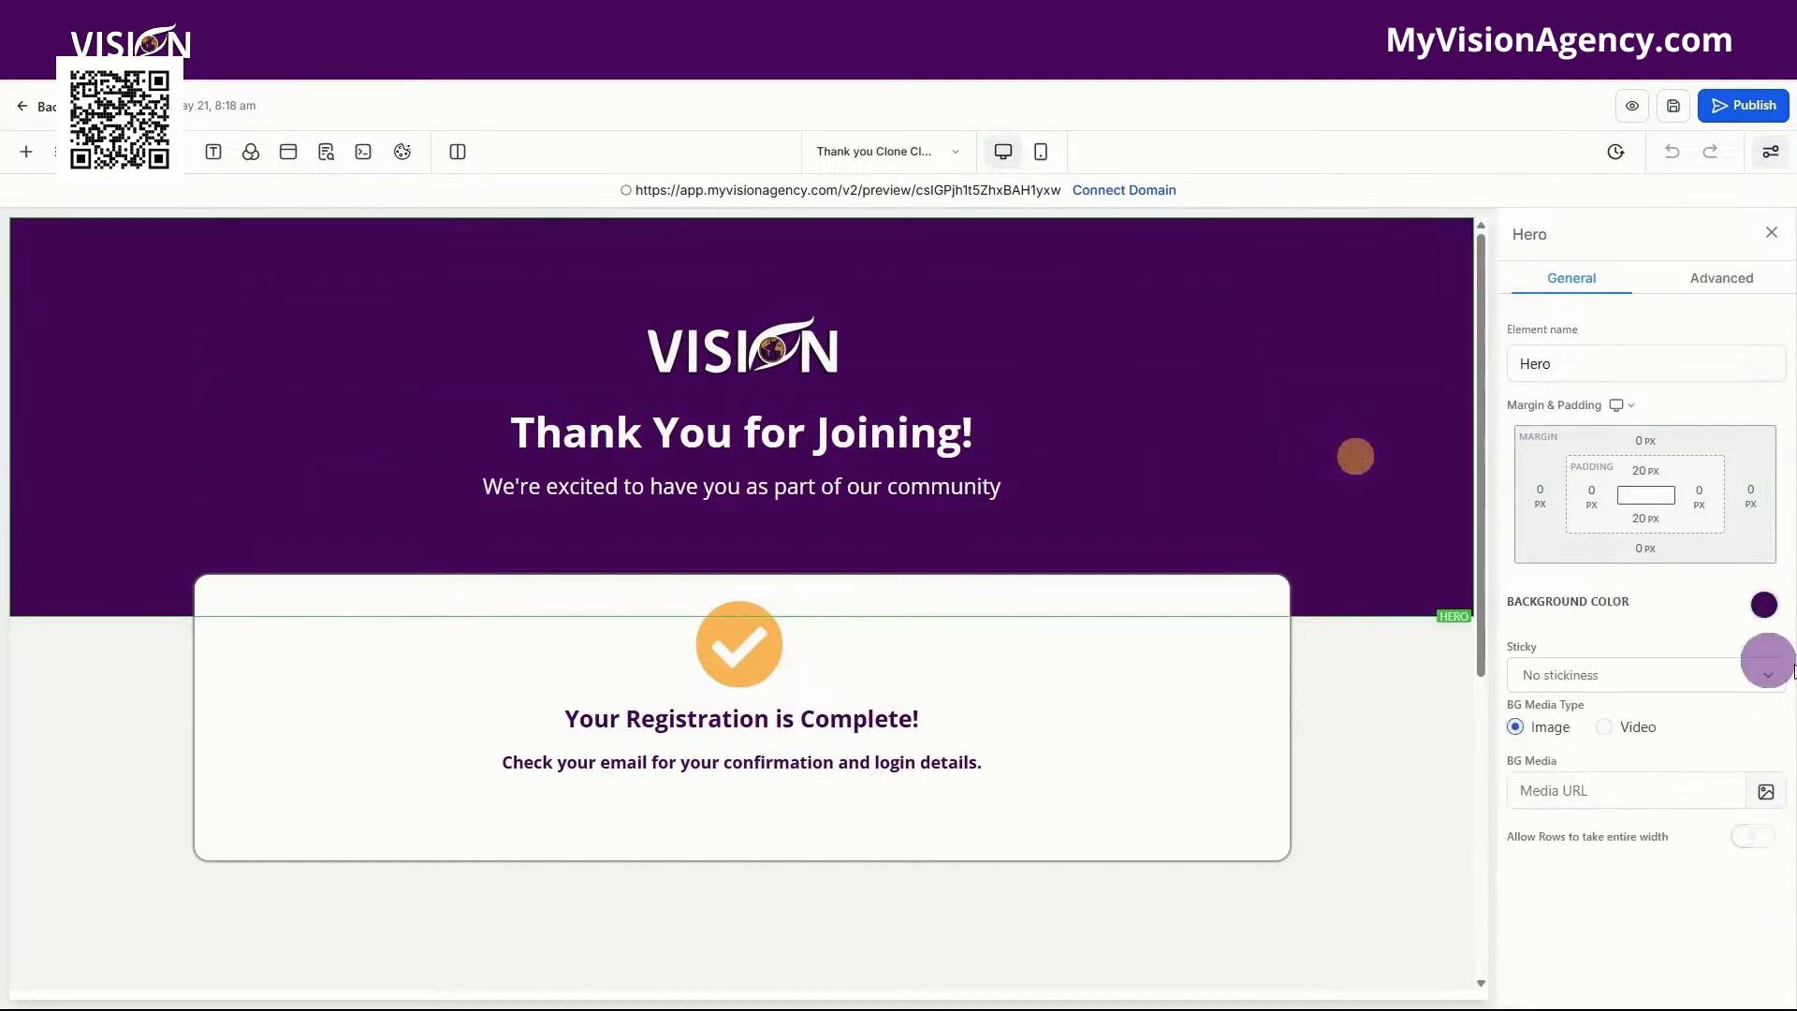
{"action": "left_click", "coordinate": [1763, 605]}
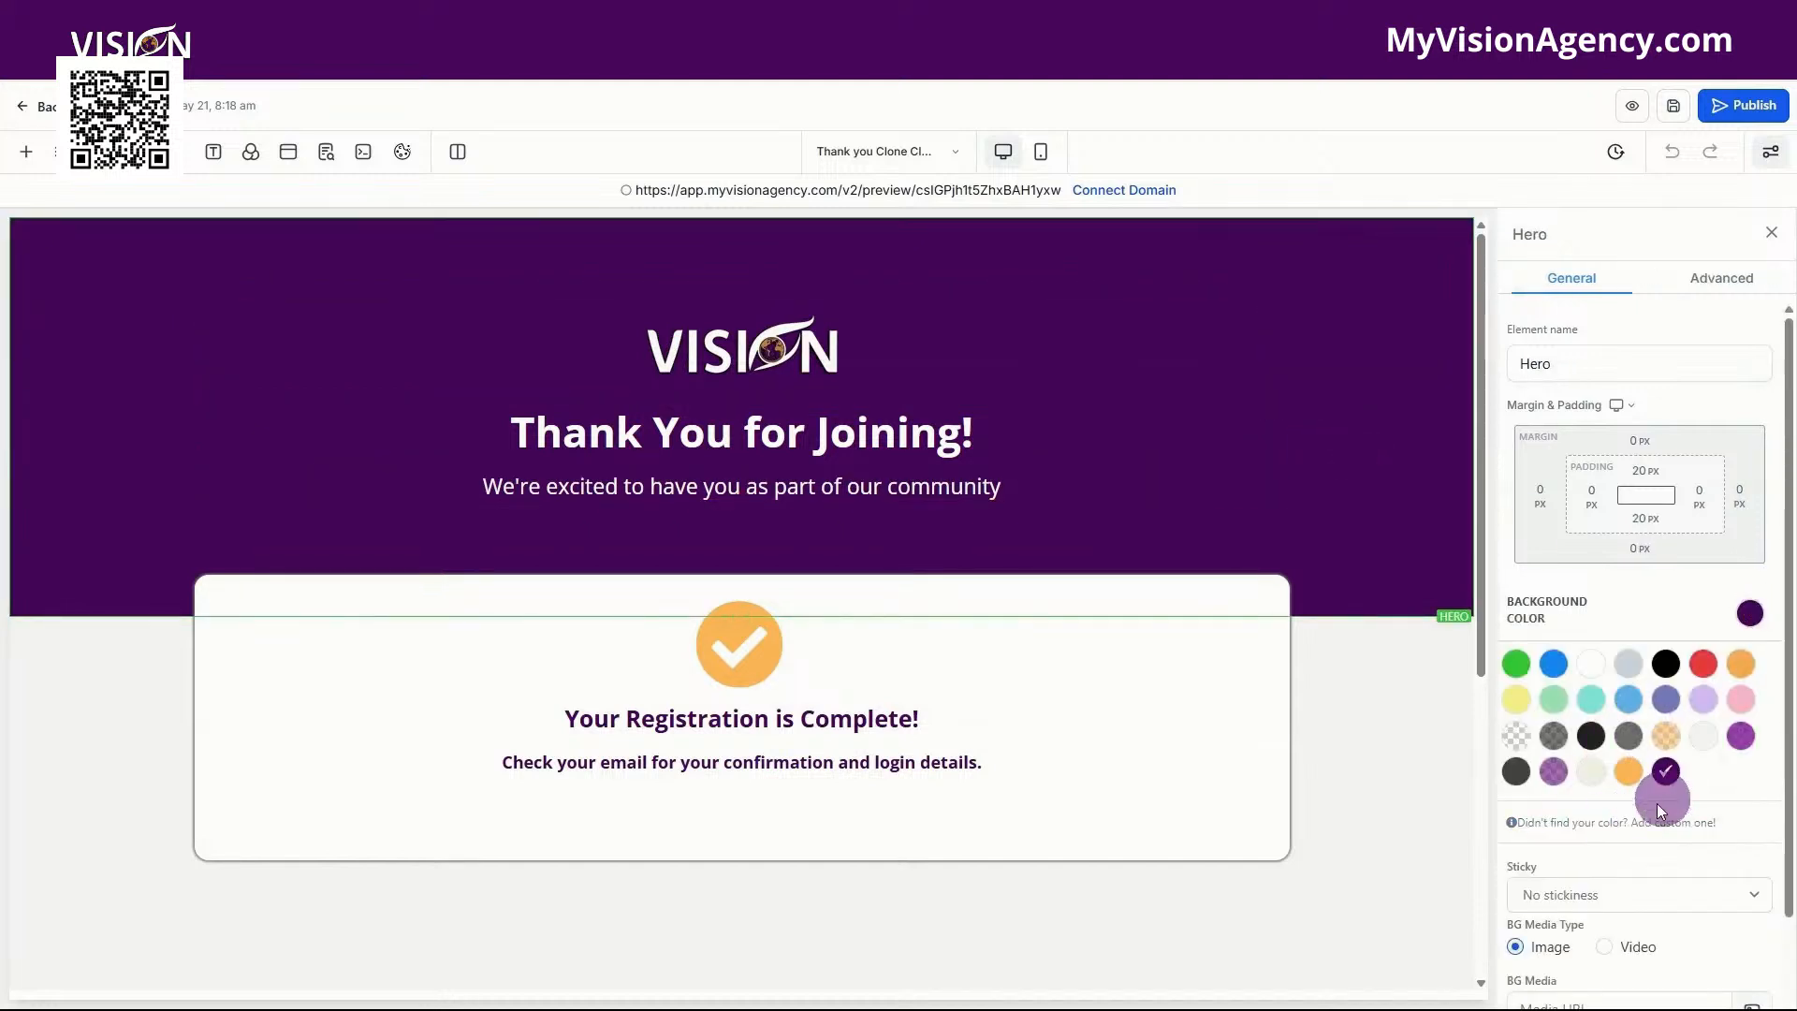
{"action": "left_click", "coordinate": [1614, 823]}
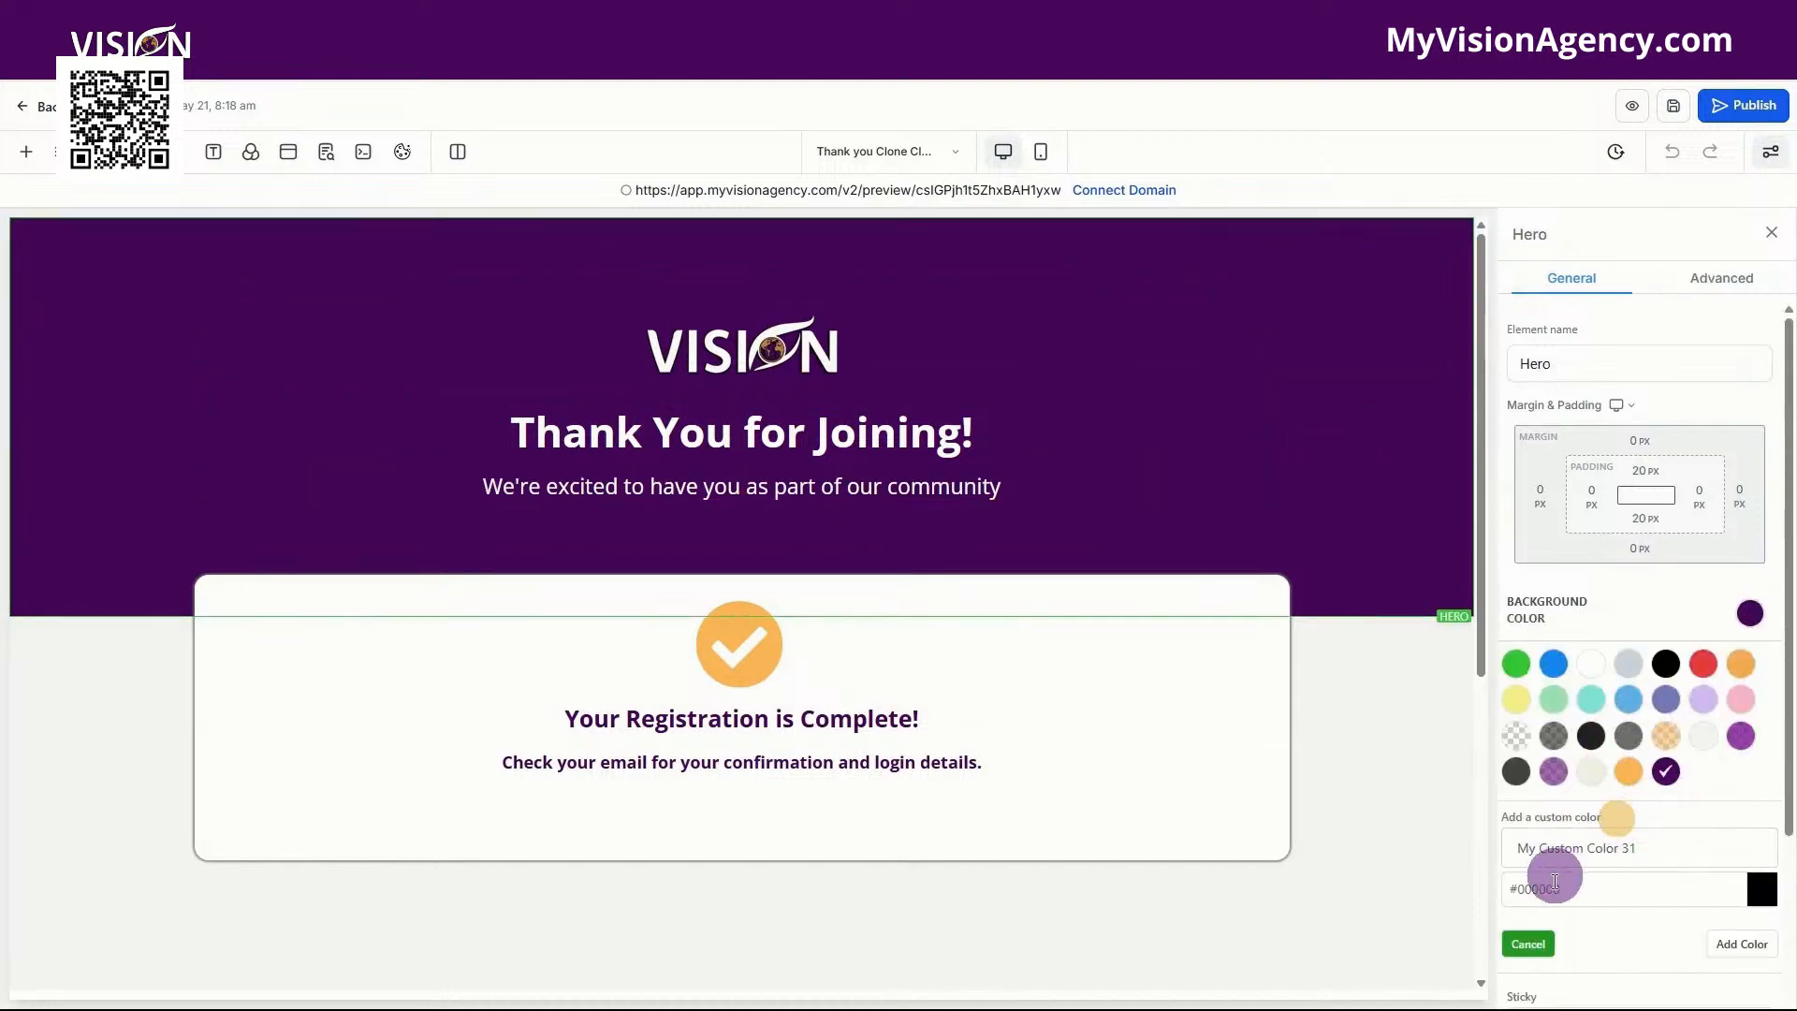
{"action": "left_click", "coordinate": [1665, 771]}
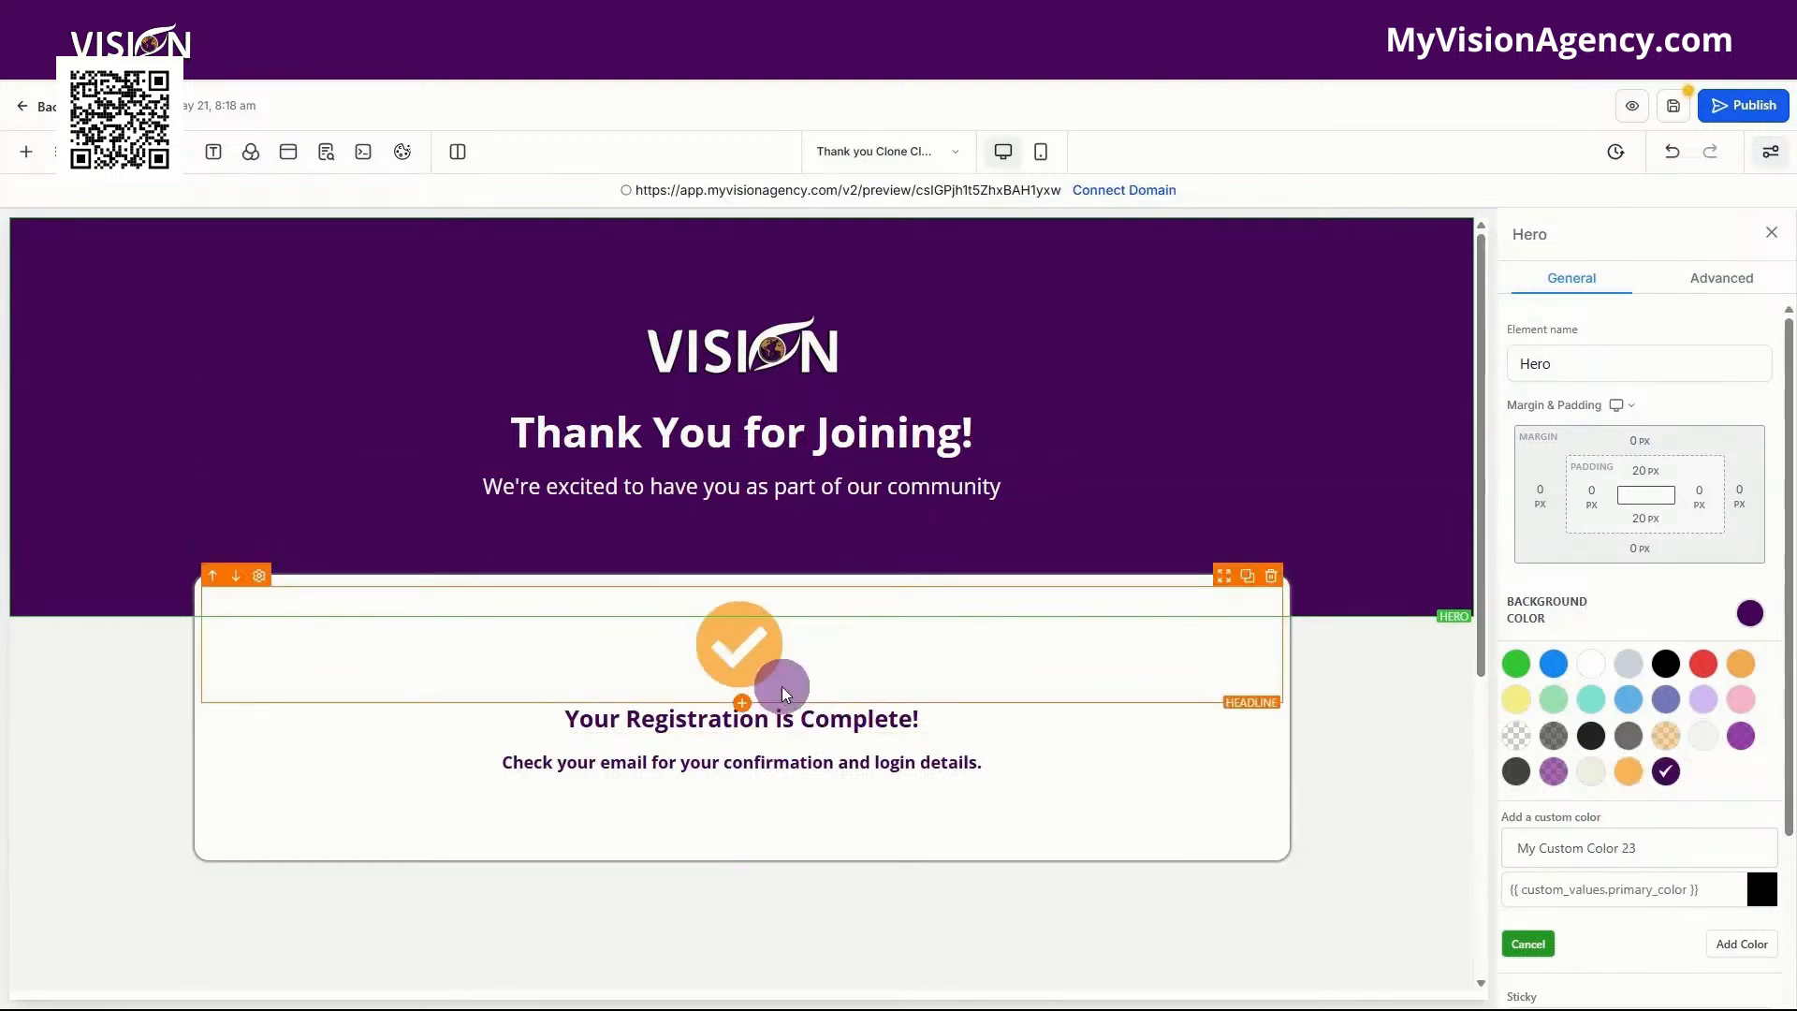
{"action": "scroll", "coordinate": [983, 720], "scroll_direction": "down", "scroll_amount": 3}
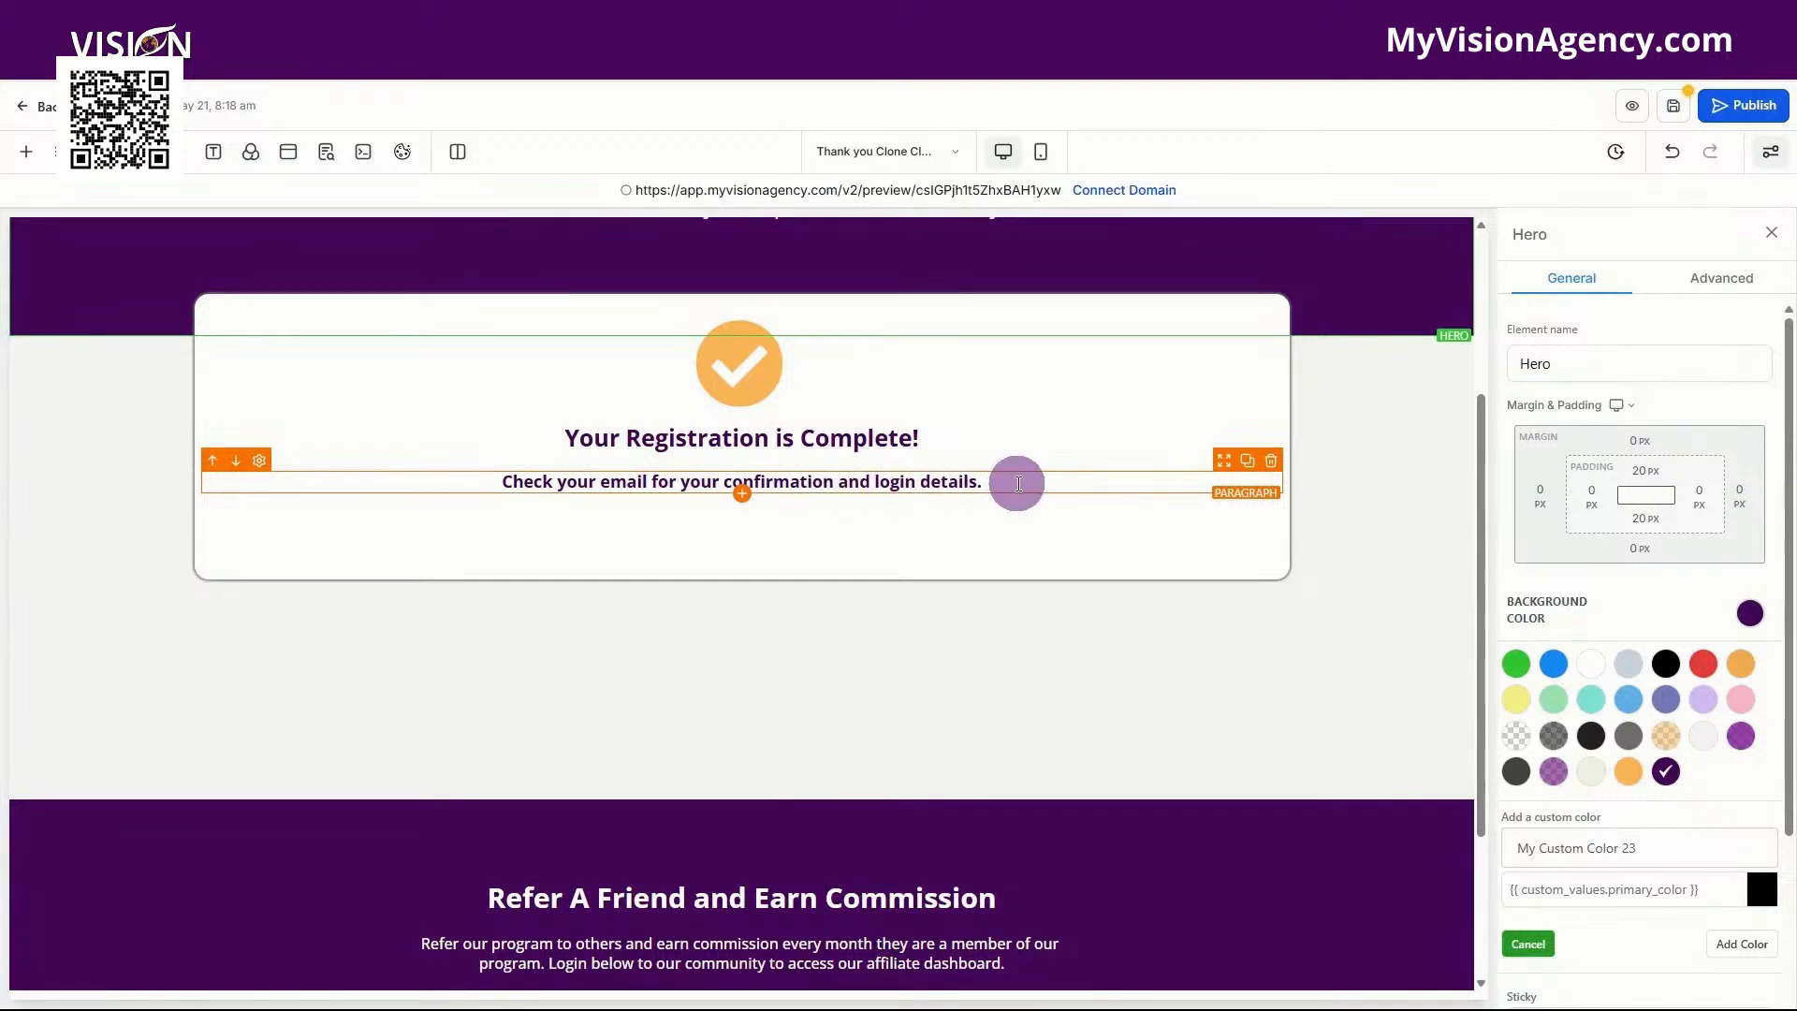
{"action": "scroll", "coordinate": [1018, 482], "scroll_direction": "up", "scroll_amount": 1}
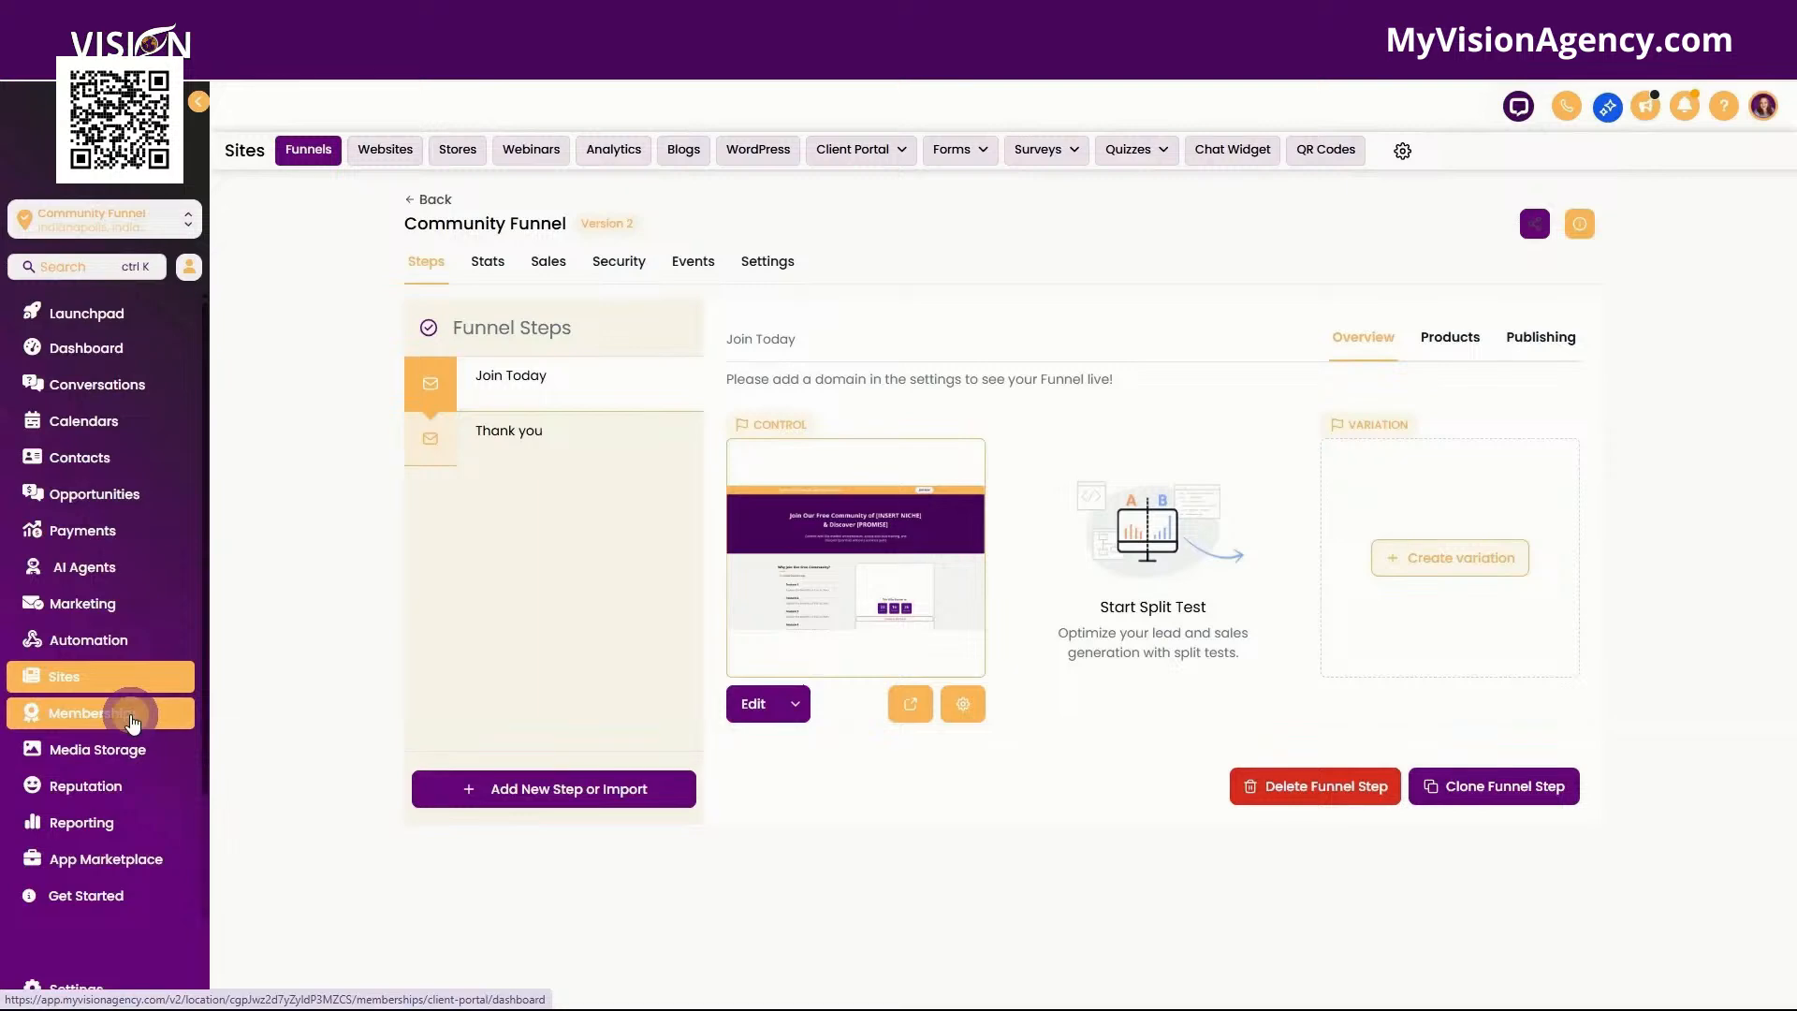
Log in to the Demo community group from the memberships area and copy its group link from the member invitation.
{"action": "left_click", "coordinate": [131, 713]}
{"action": "left_click", "coordinate": [610, 149]}
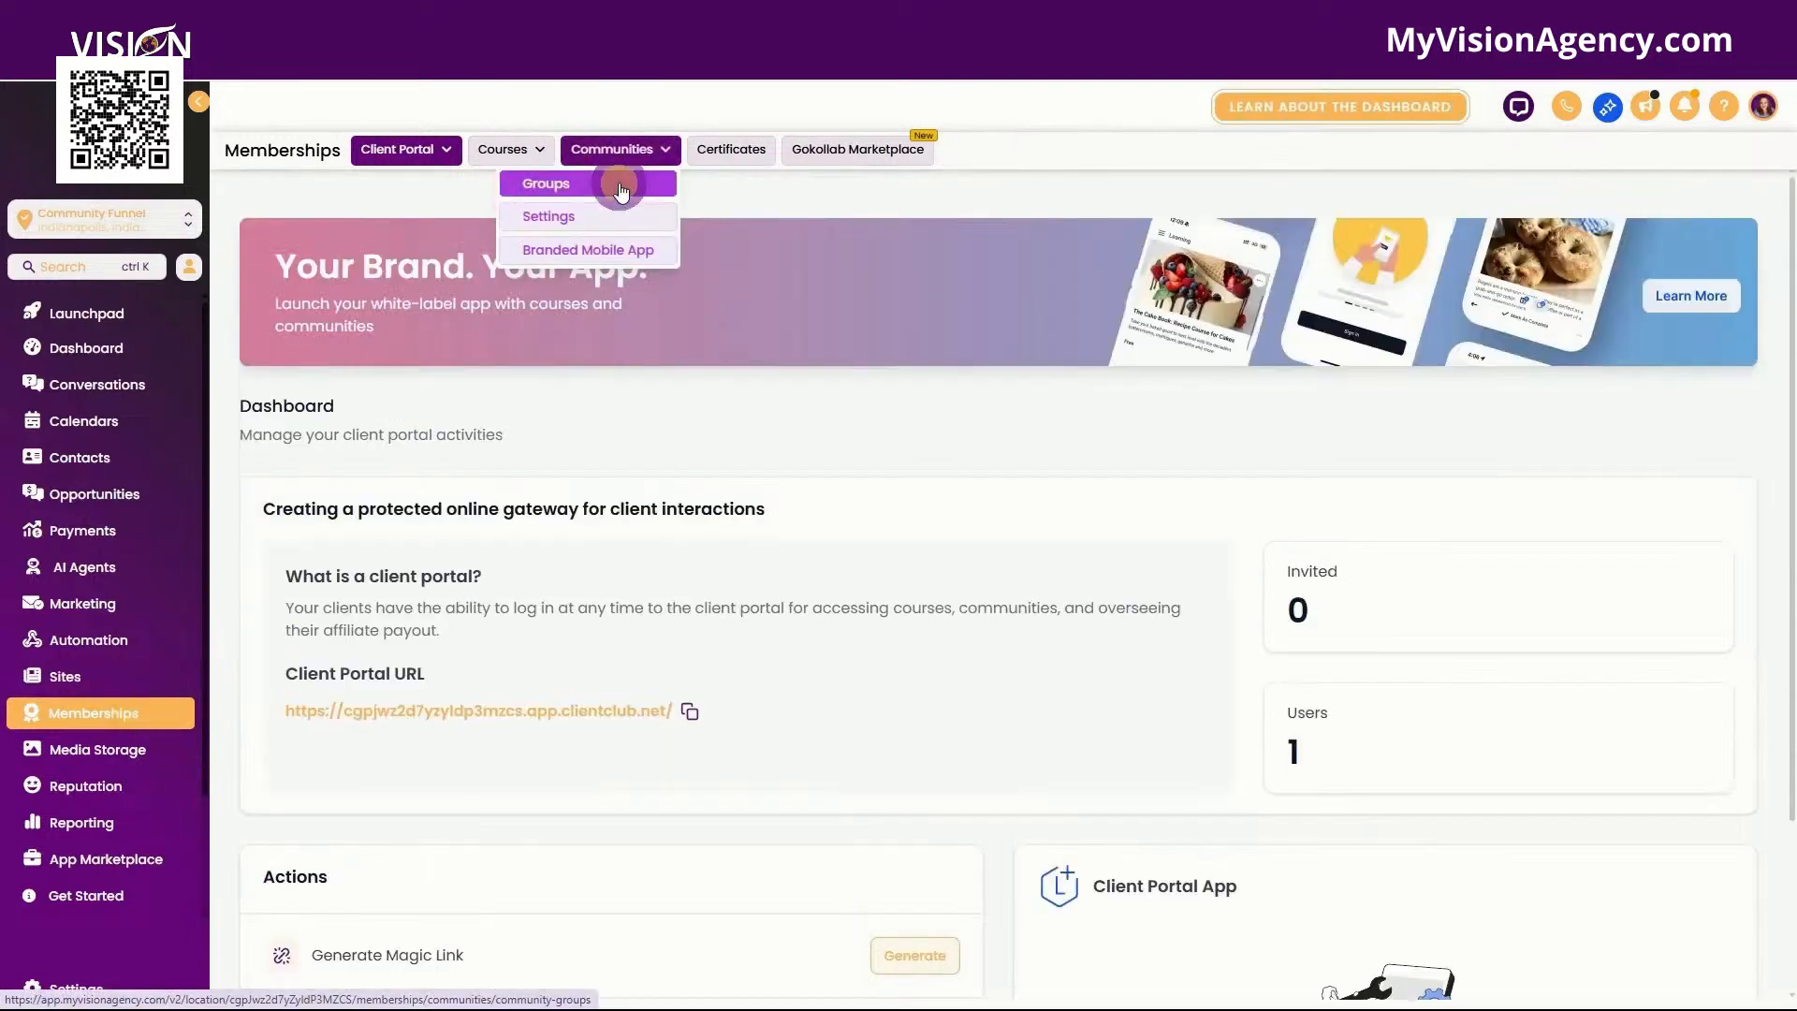
{"action": "left_click", "coordinate": [622, 187]}
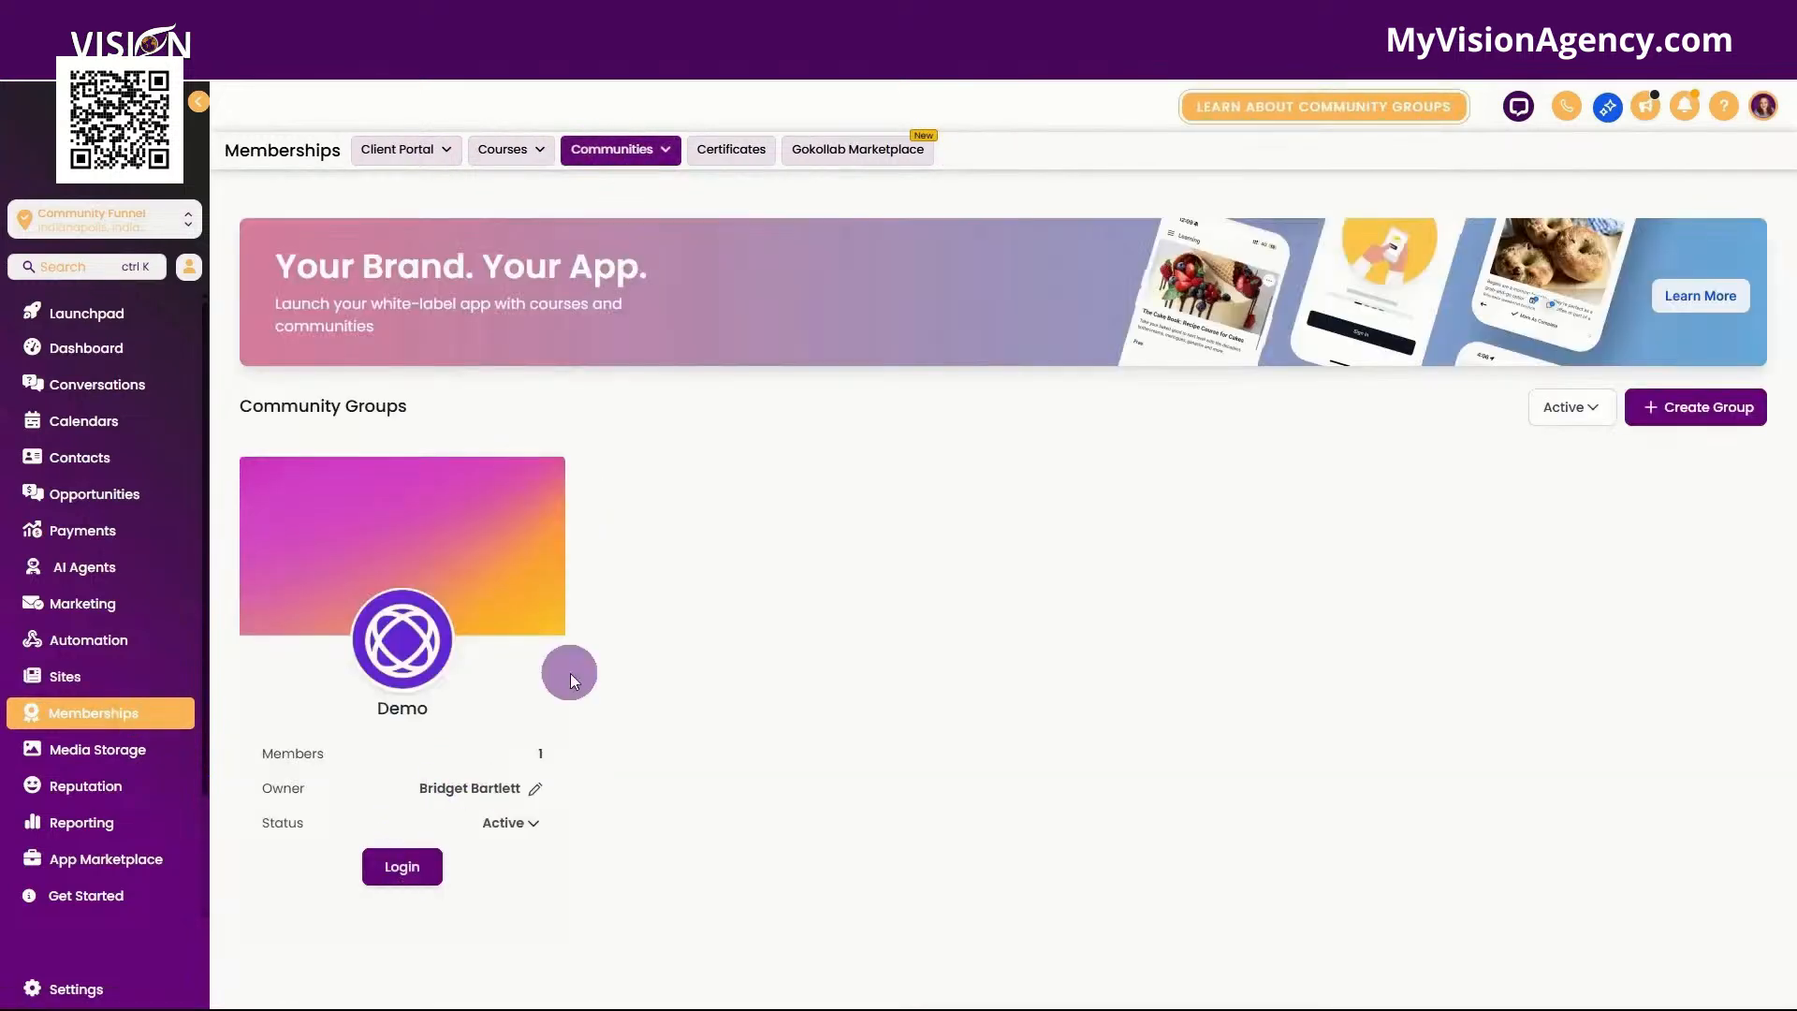
{"action": "left_click", "coordinate": [397, 865]}
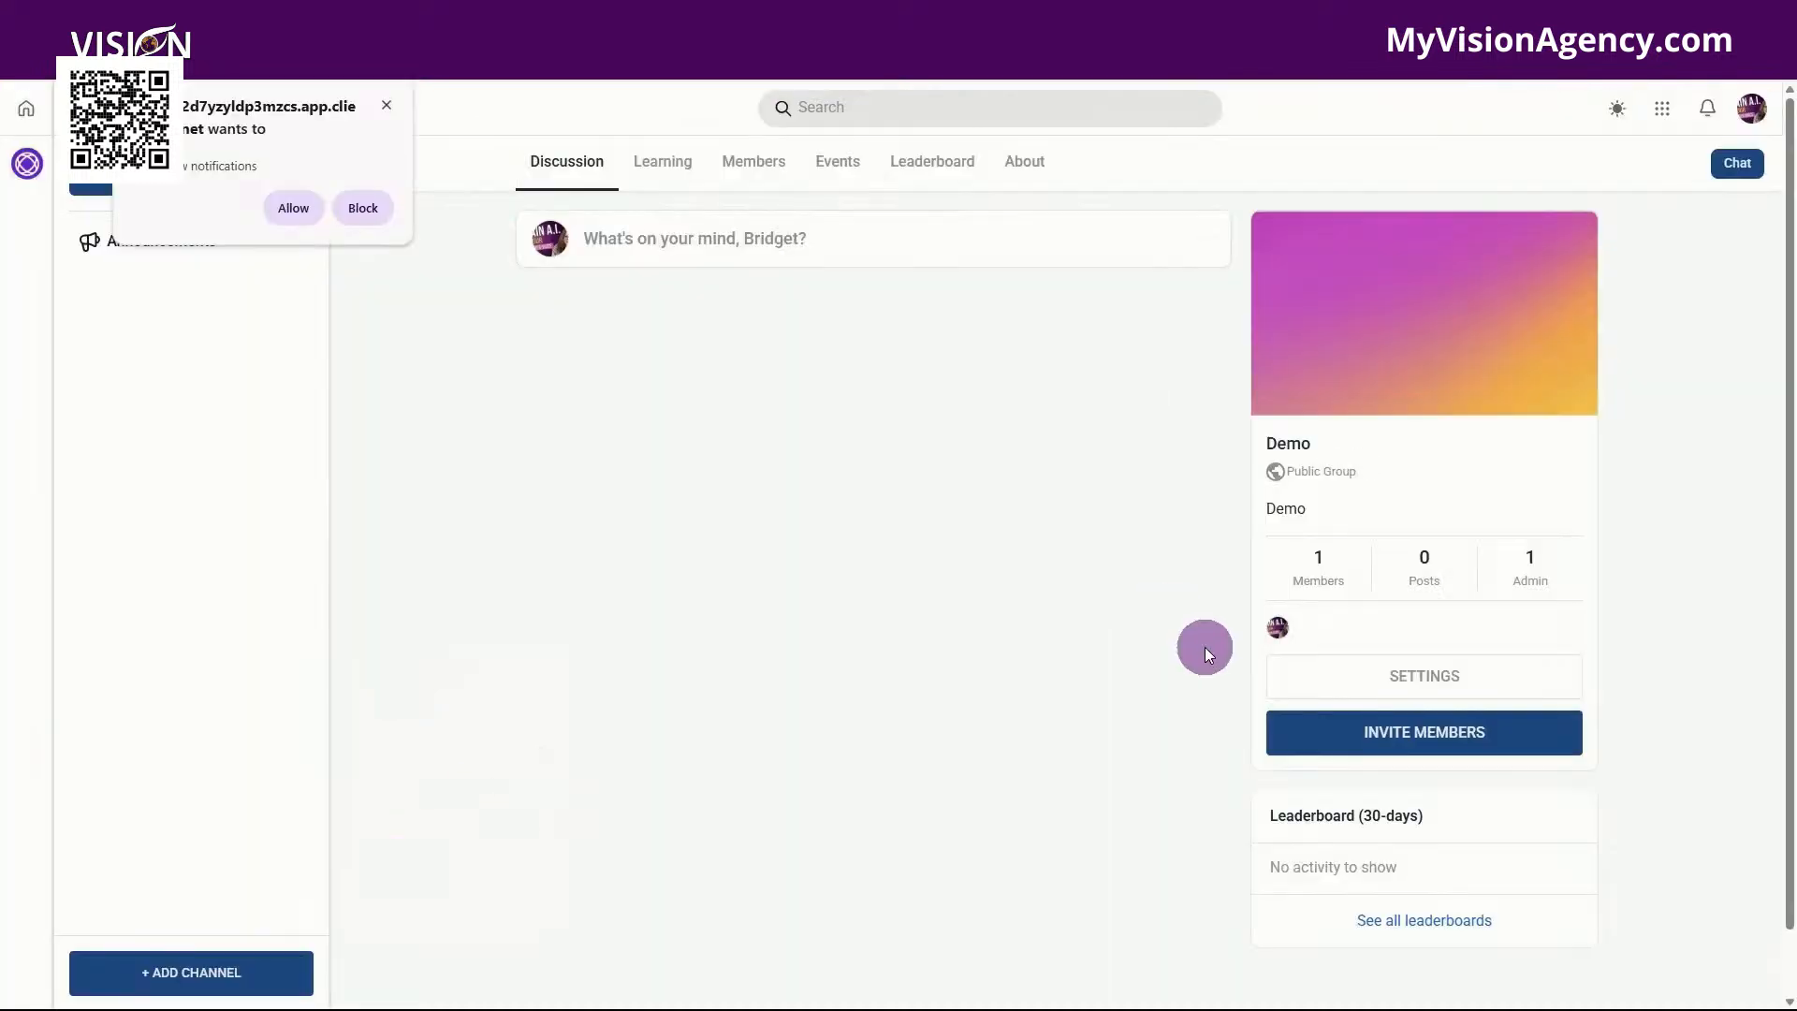
{"action": "left_click", "coordinate": [1413, 746]}
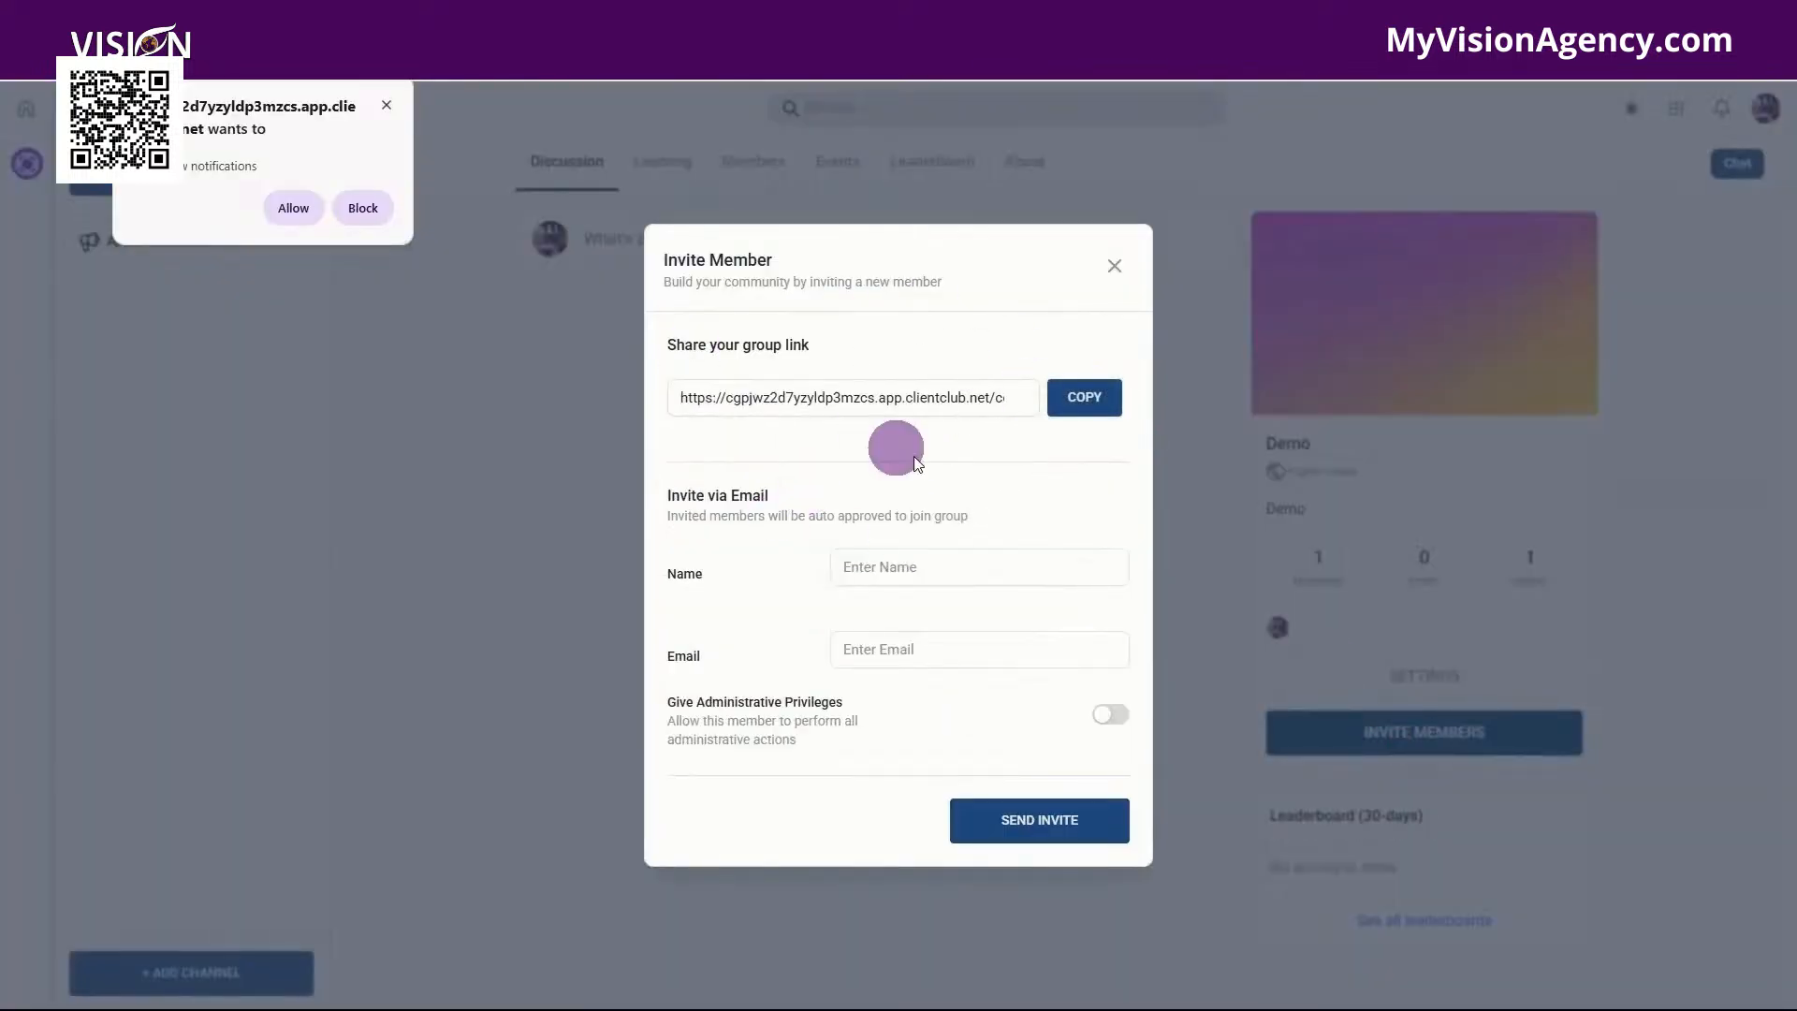
{"action": "left_click", "coordinate": [1078, 396]}
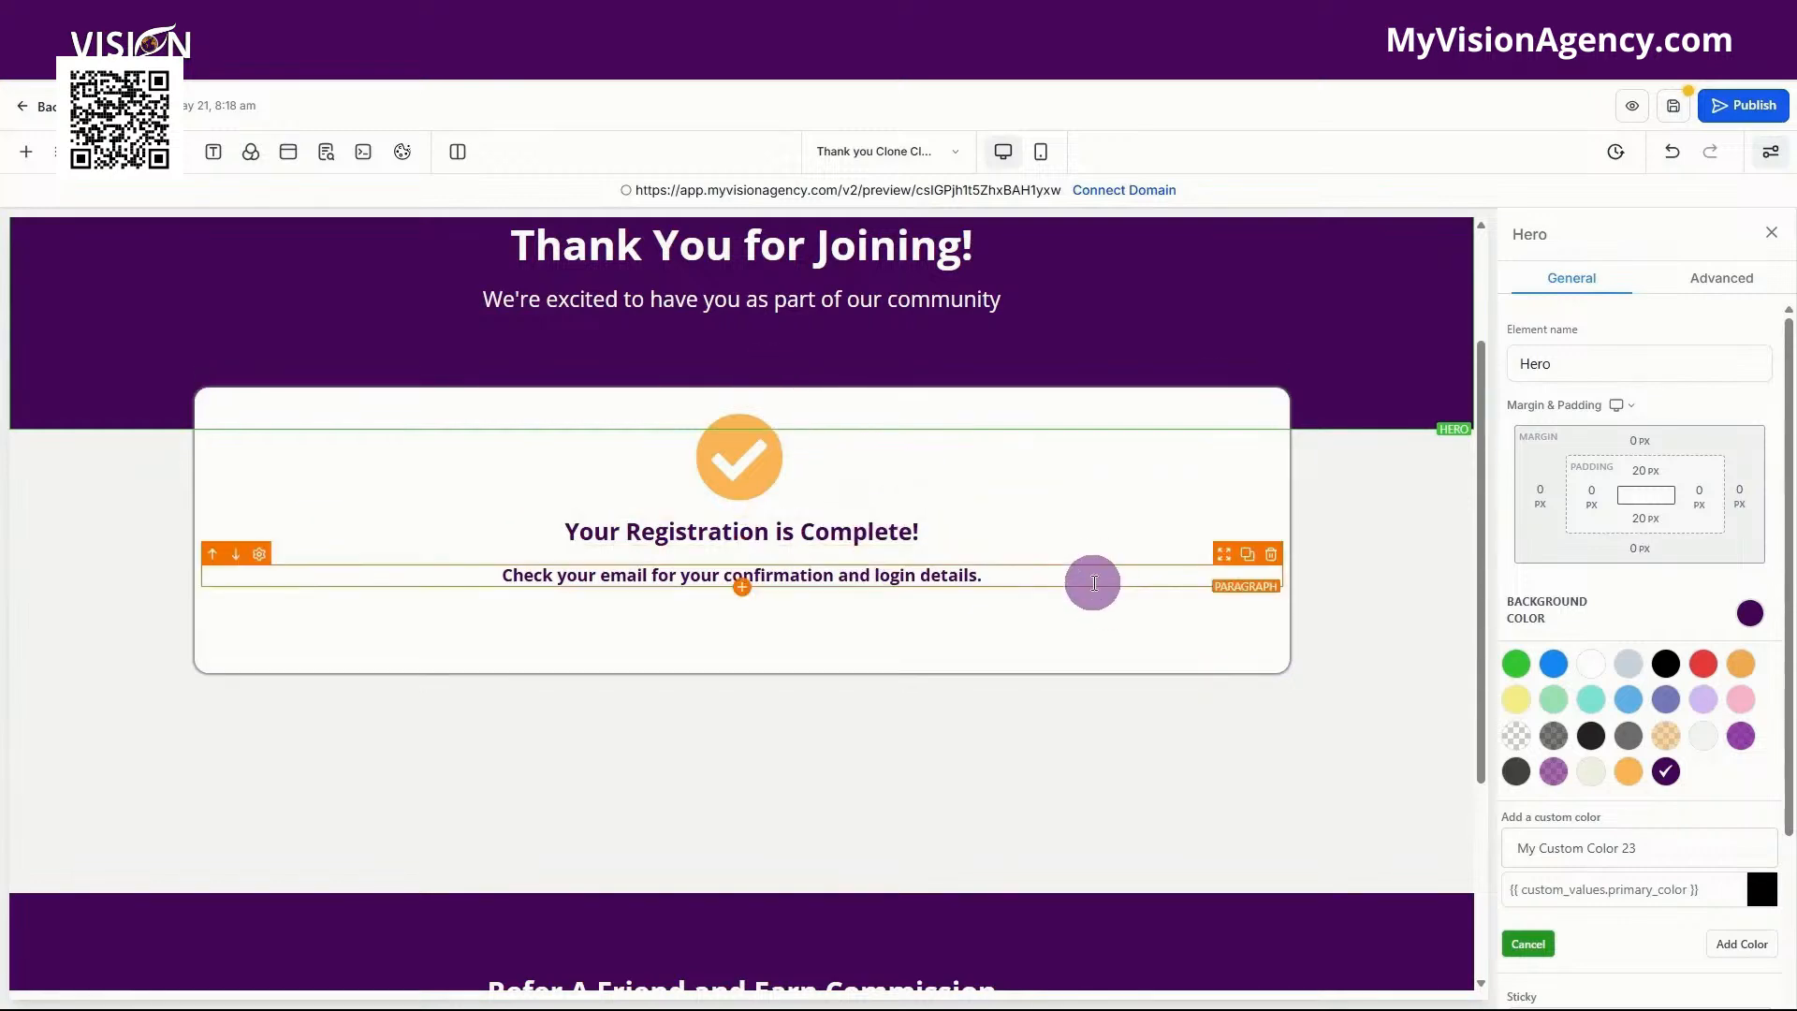
Look over the thank-you page's Refer A Friend section and footer.
{"action": "scroll", "coordinate": [1093, 588], "scroll_direction": "down", "scroll_amount": 3}
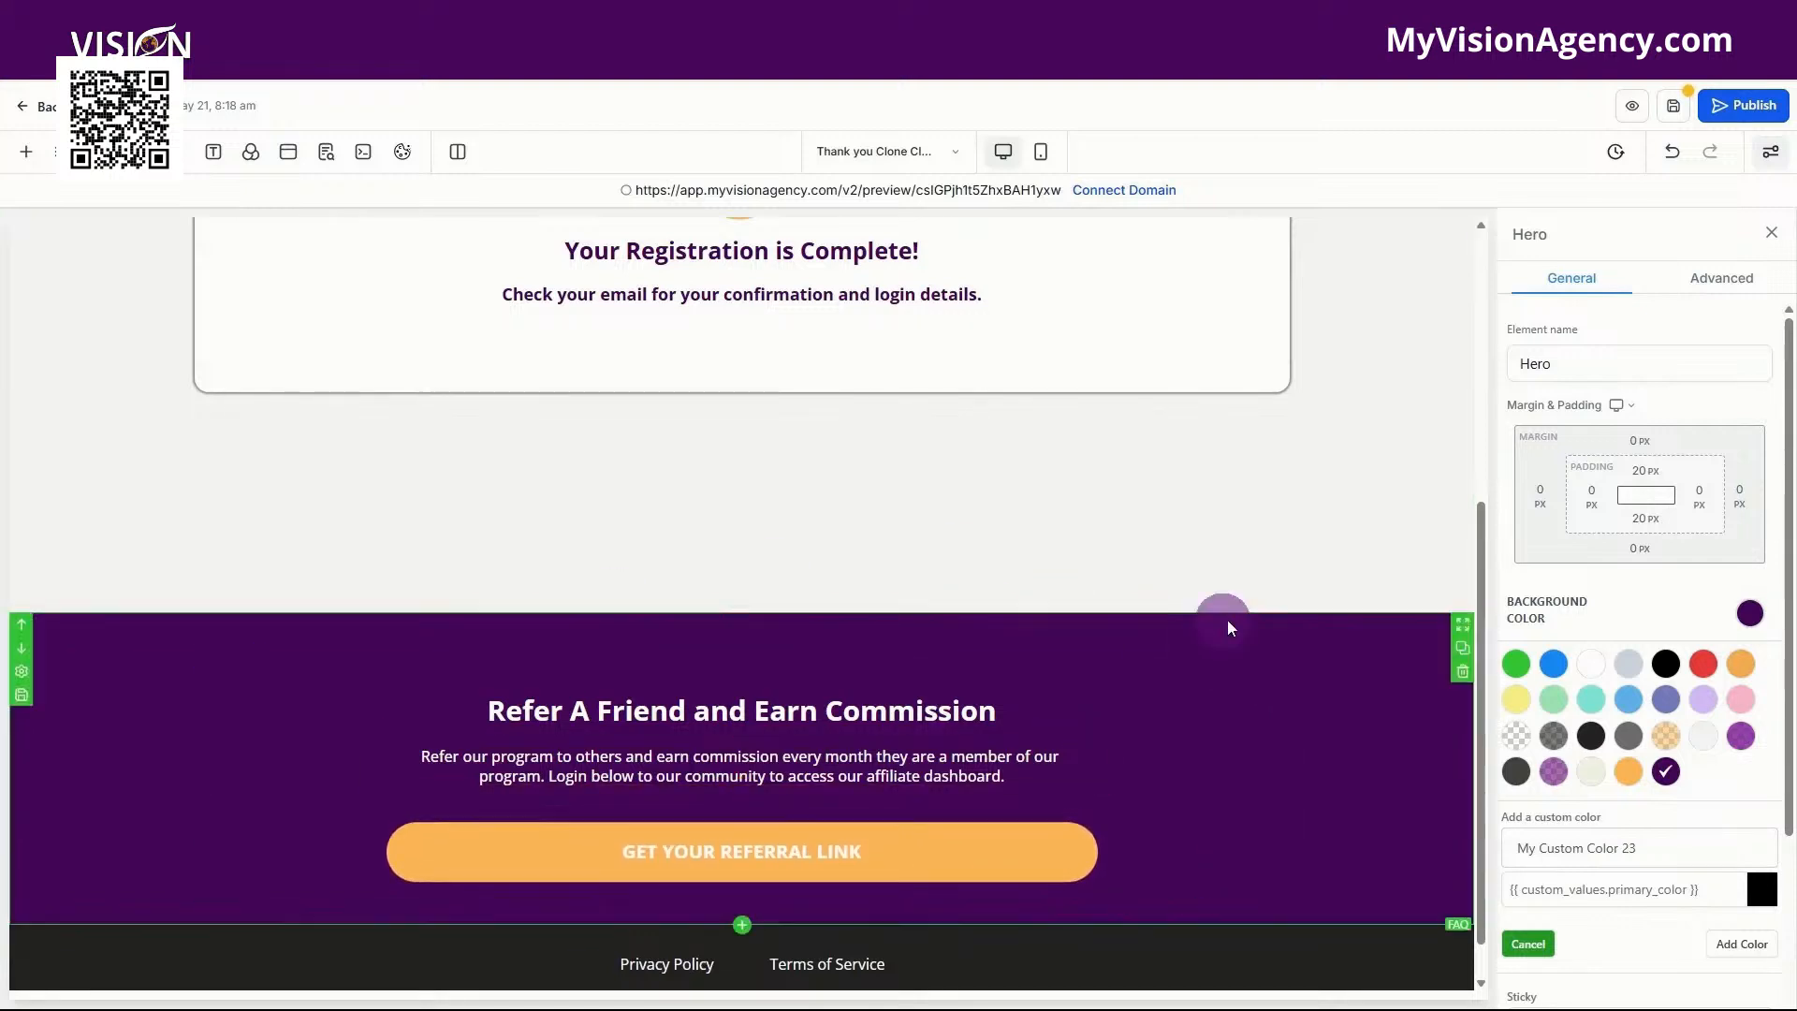
{"action": "scroll", "coordinate": [1256, 541], "scroll_direction": "down", "scroll_amount": 1}
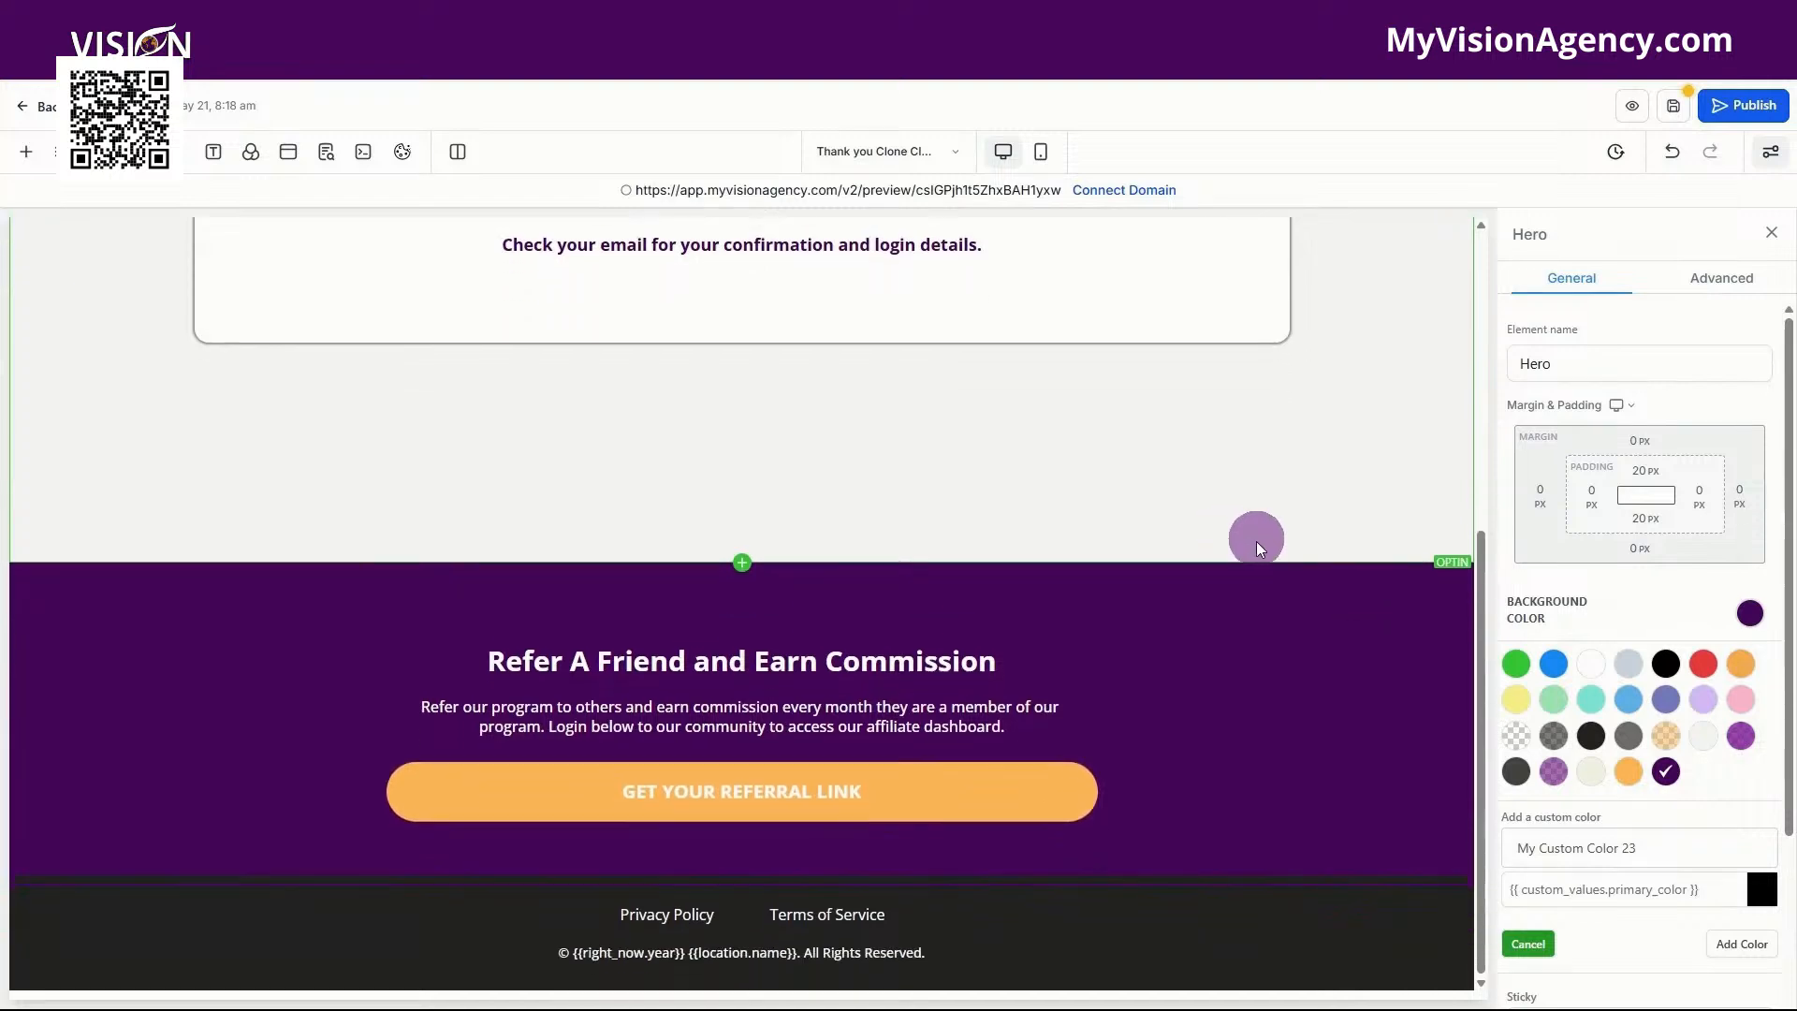
{"action": "left_click", "coordinate": [1346, 610]}
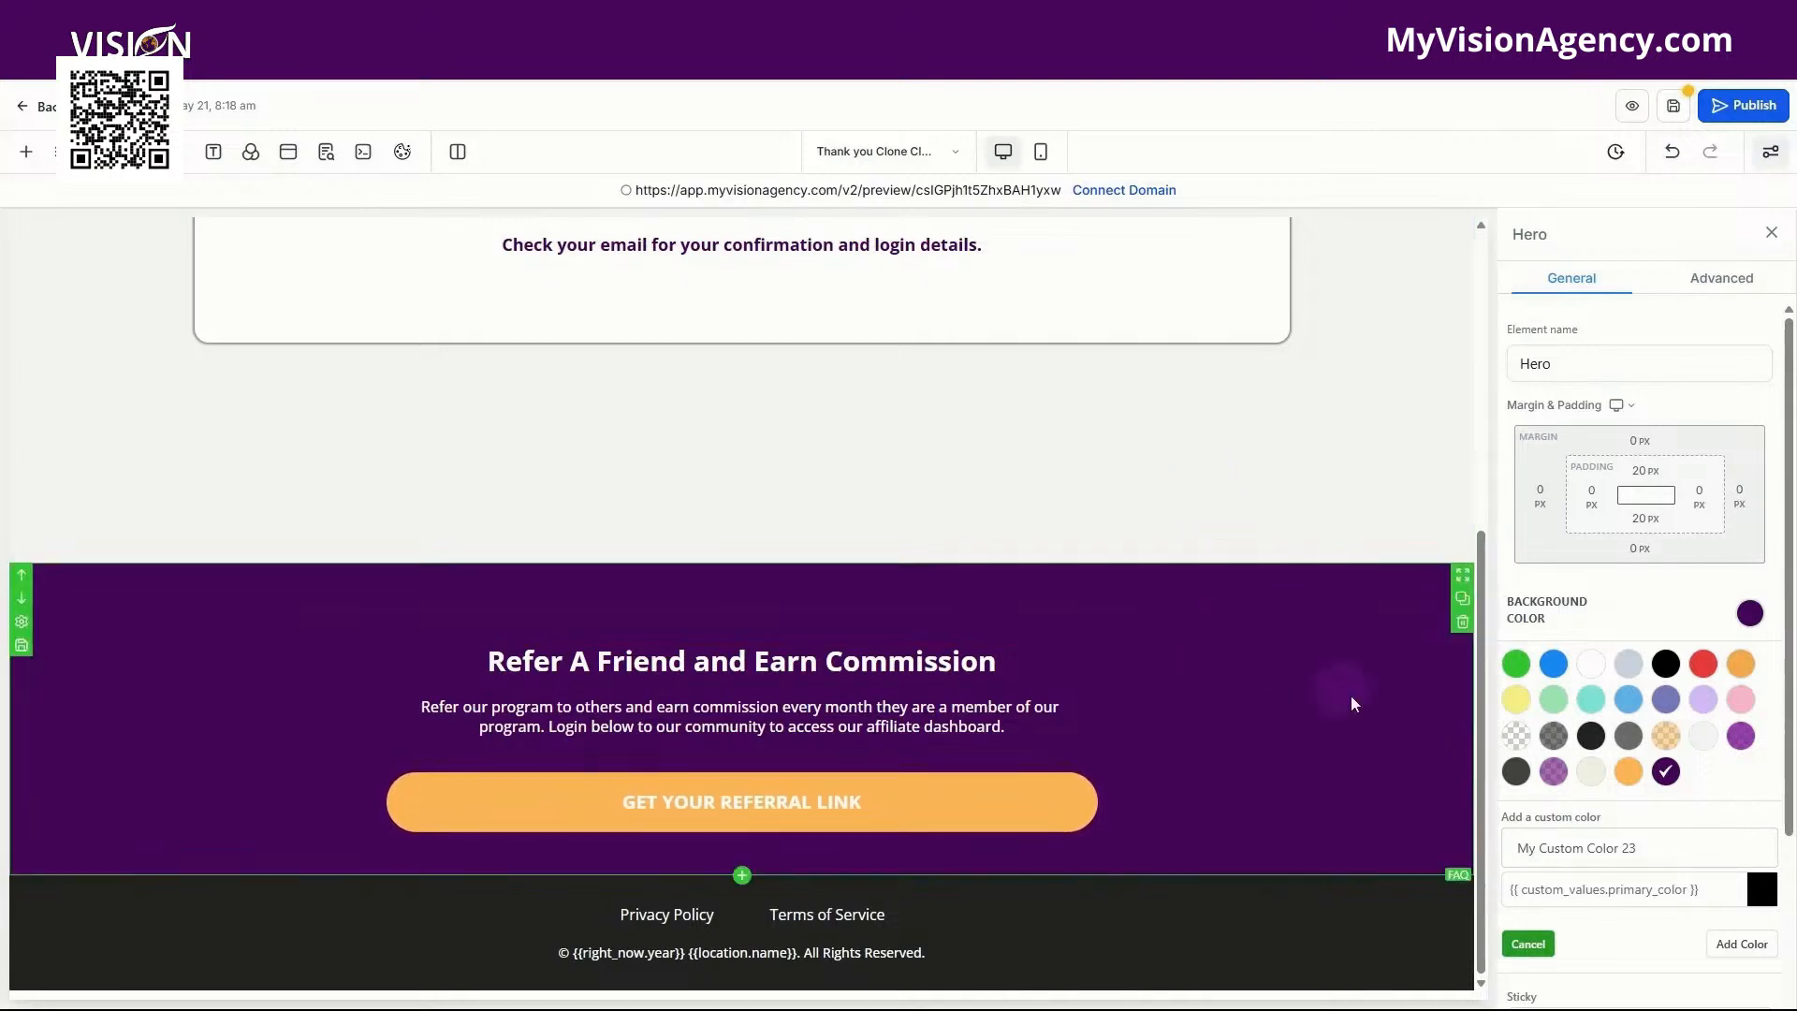
{"action": "scroll", "coordinate": [1135, 581], "scroll_direction": "up", "scroll_amount": 5}
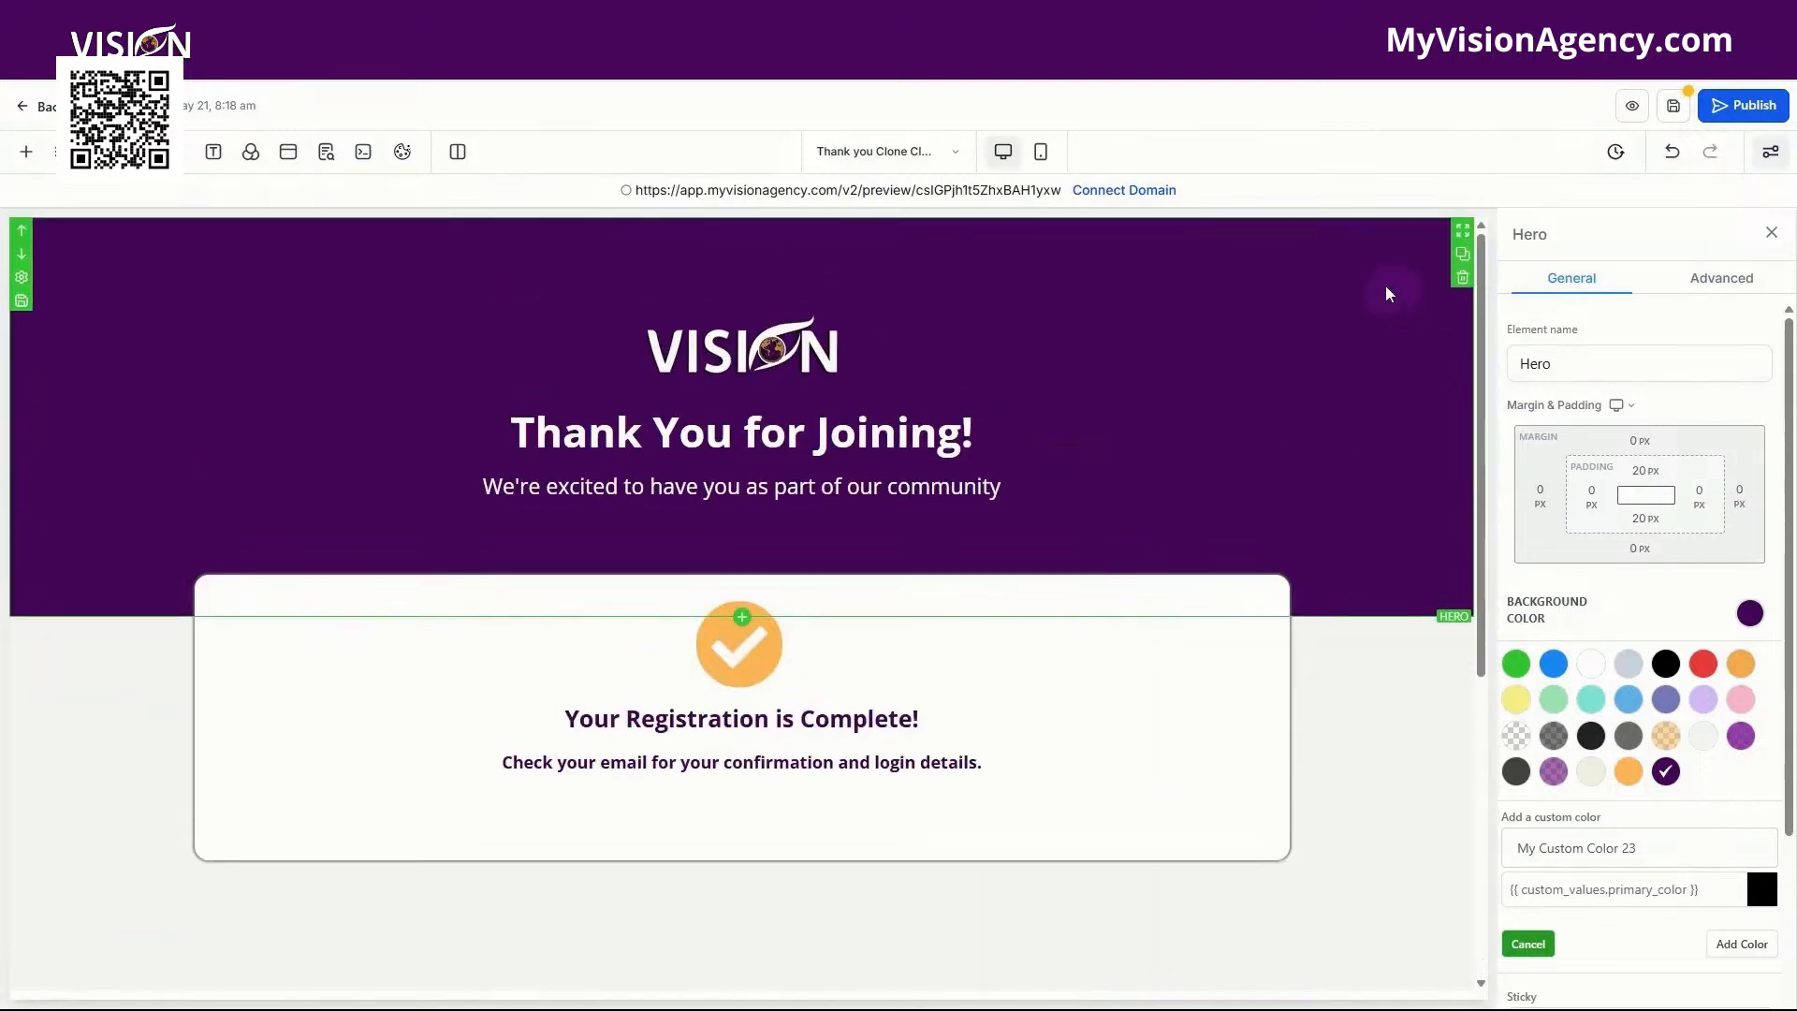
Leave the page editor without saving and bring up the domain connection form from the Community Funnel's settings.
{"action": "left_click", "coordinate": [47, 108]}
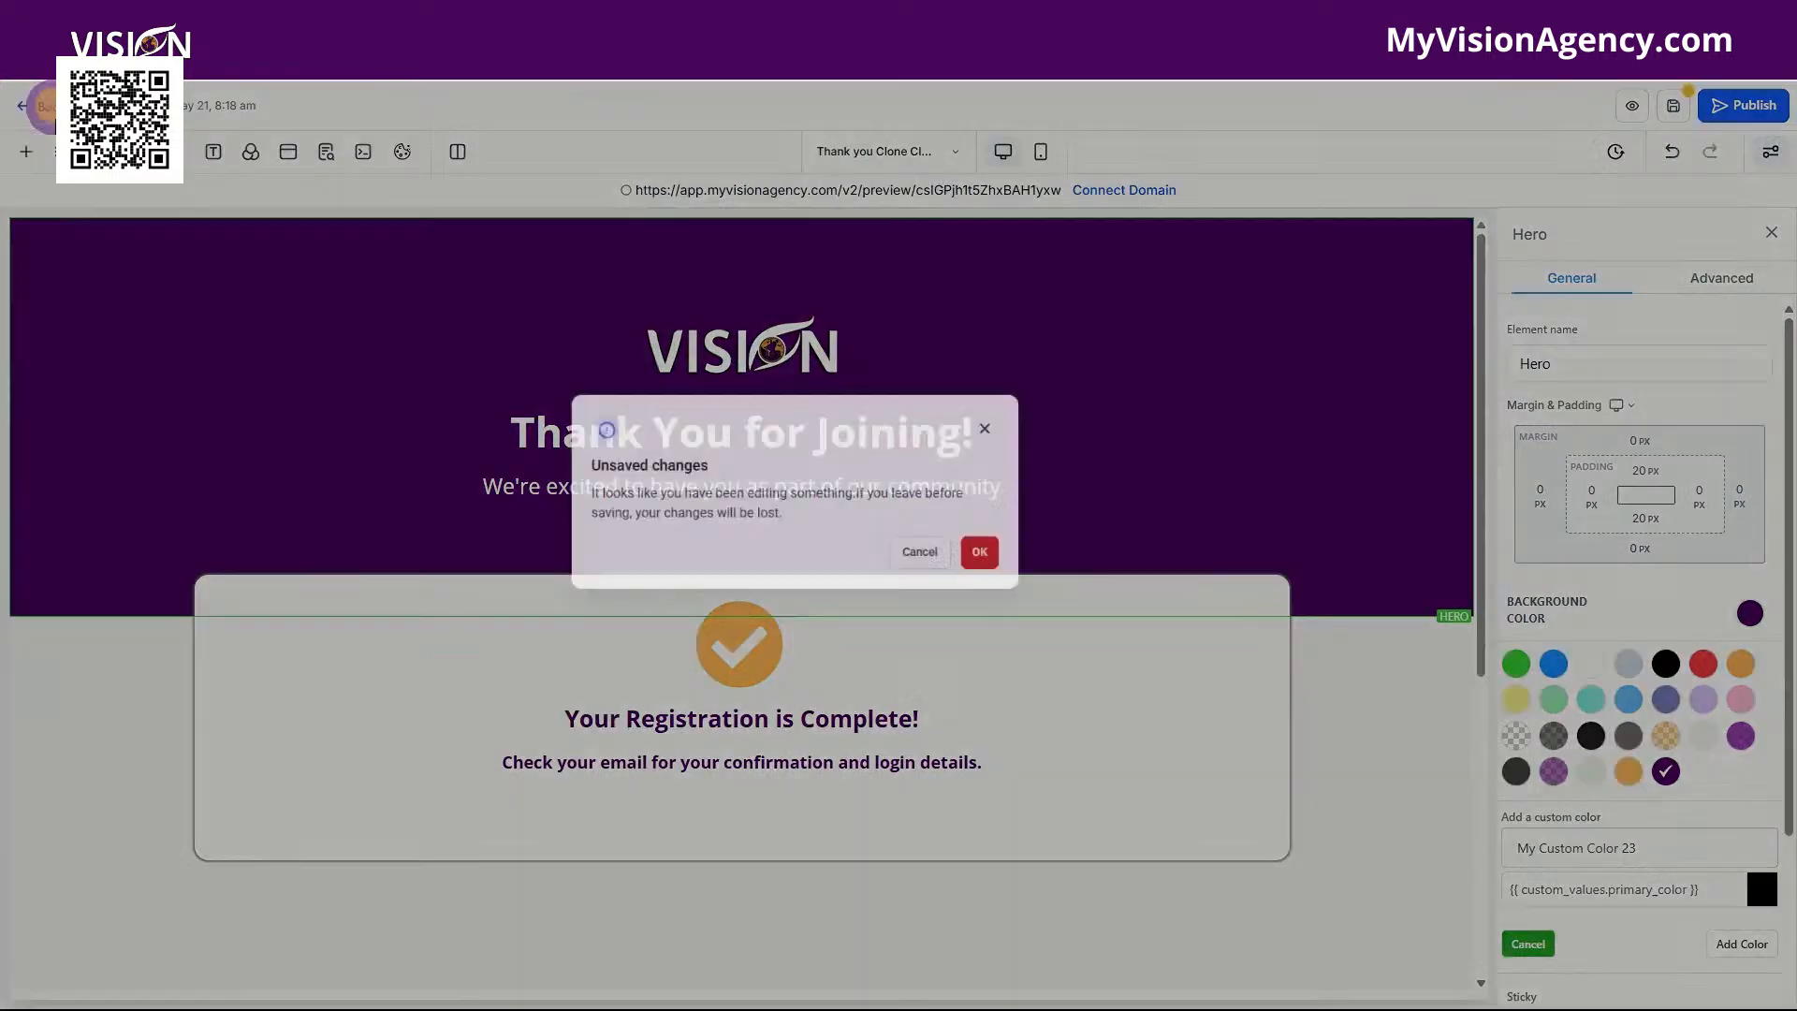
{"action": "left_click", "coordinate": [1114, 608]}
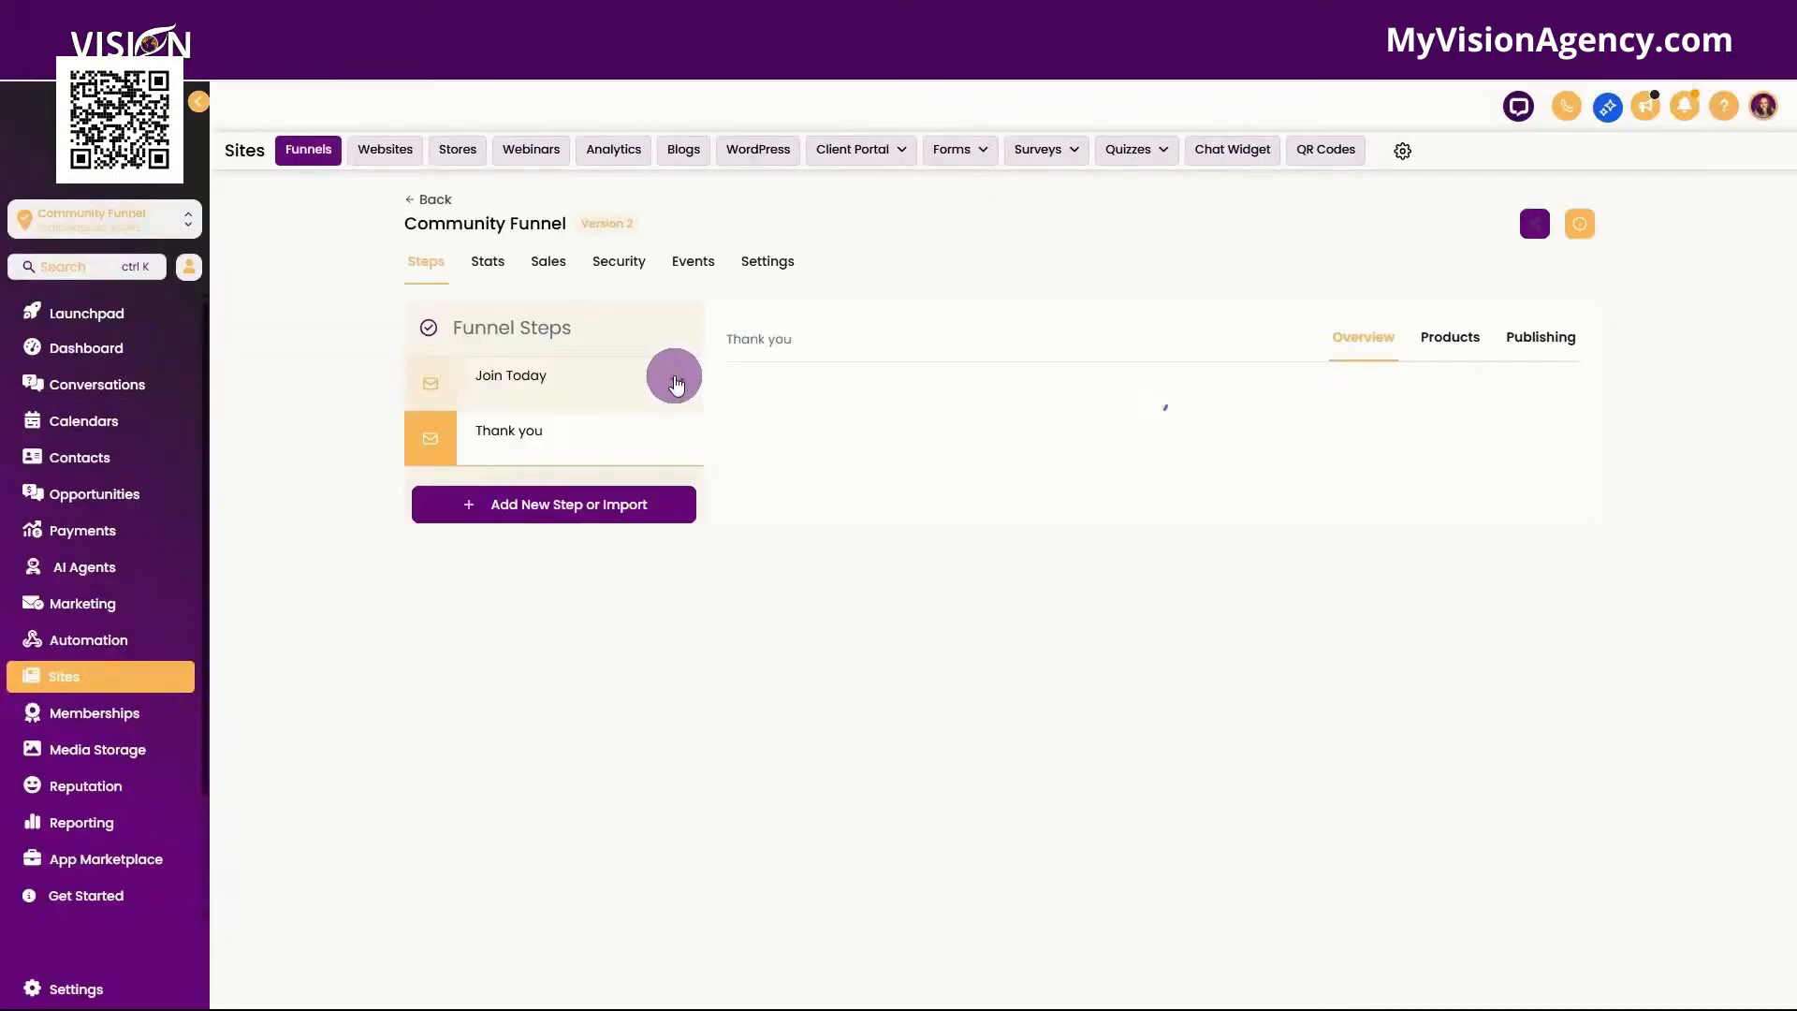
{"action": "left_click", "coordinate": [746, 270]}
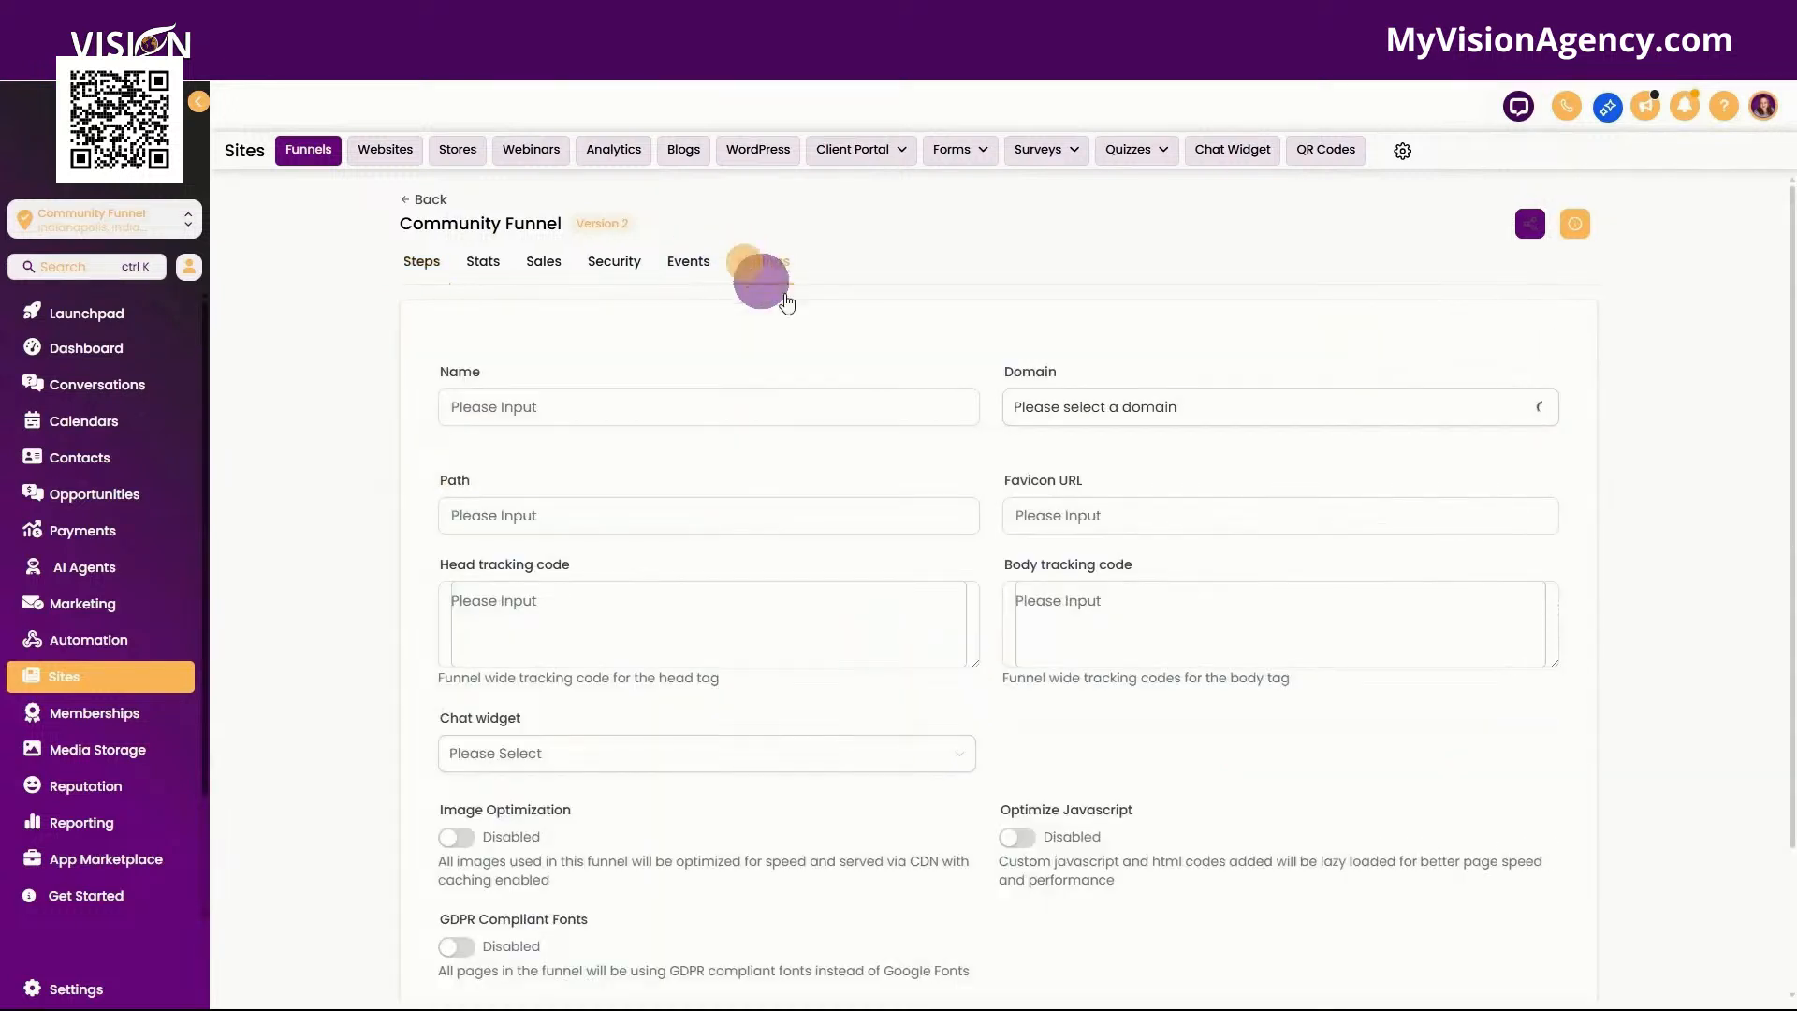
{"action": "left_click", "coordinate": [1169, 405]}
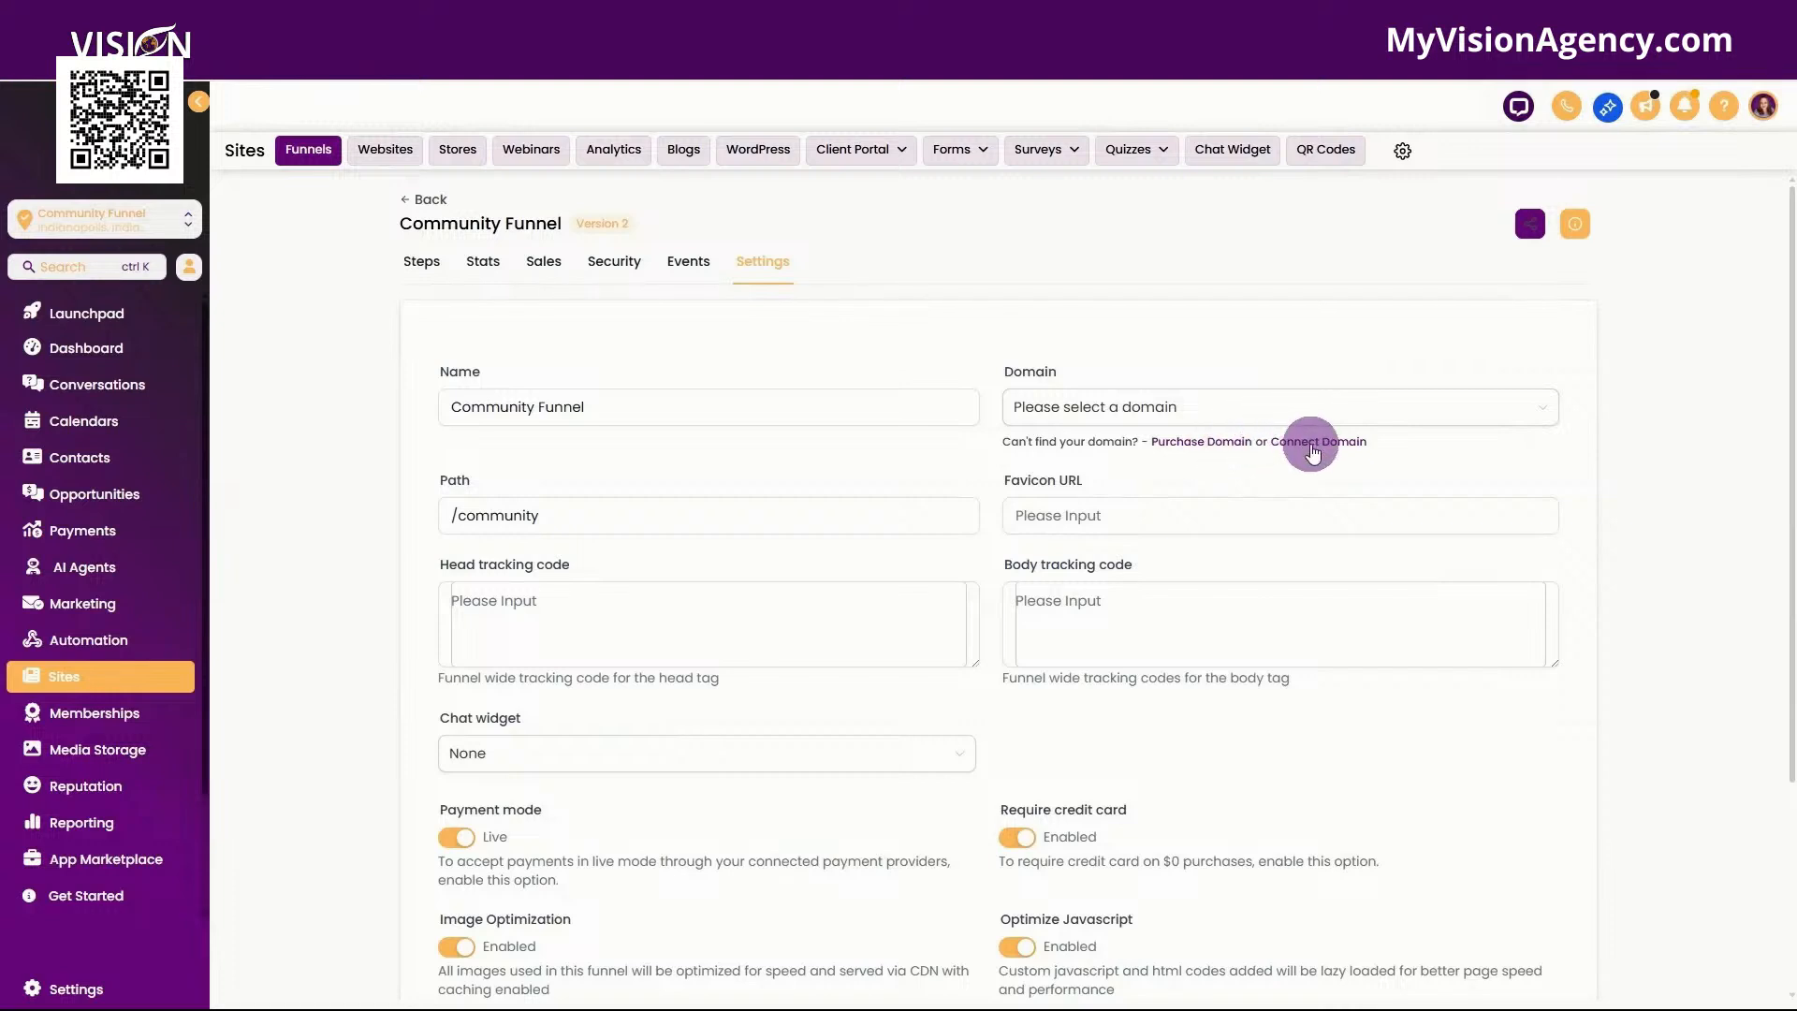
{"action": "left_click", "coordinate": [1311, 444]}
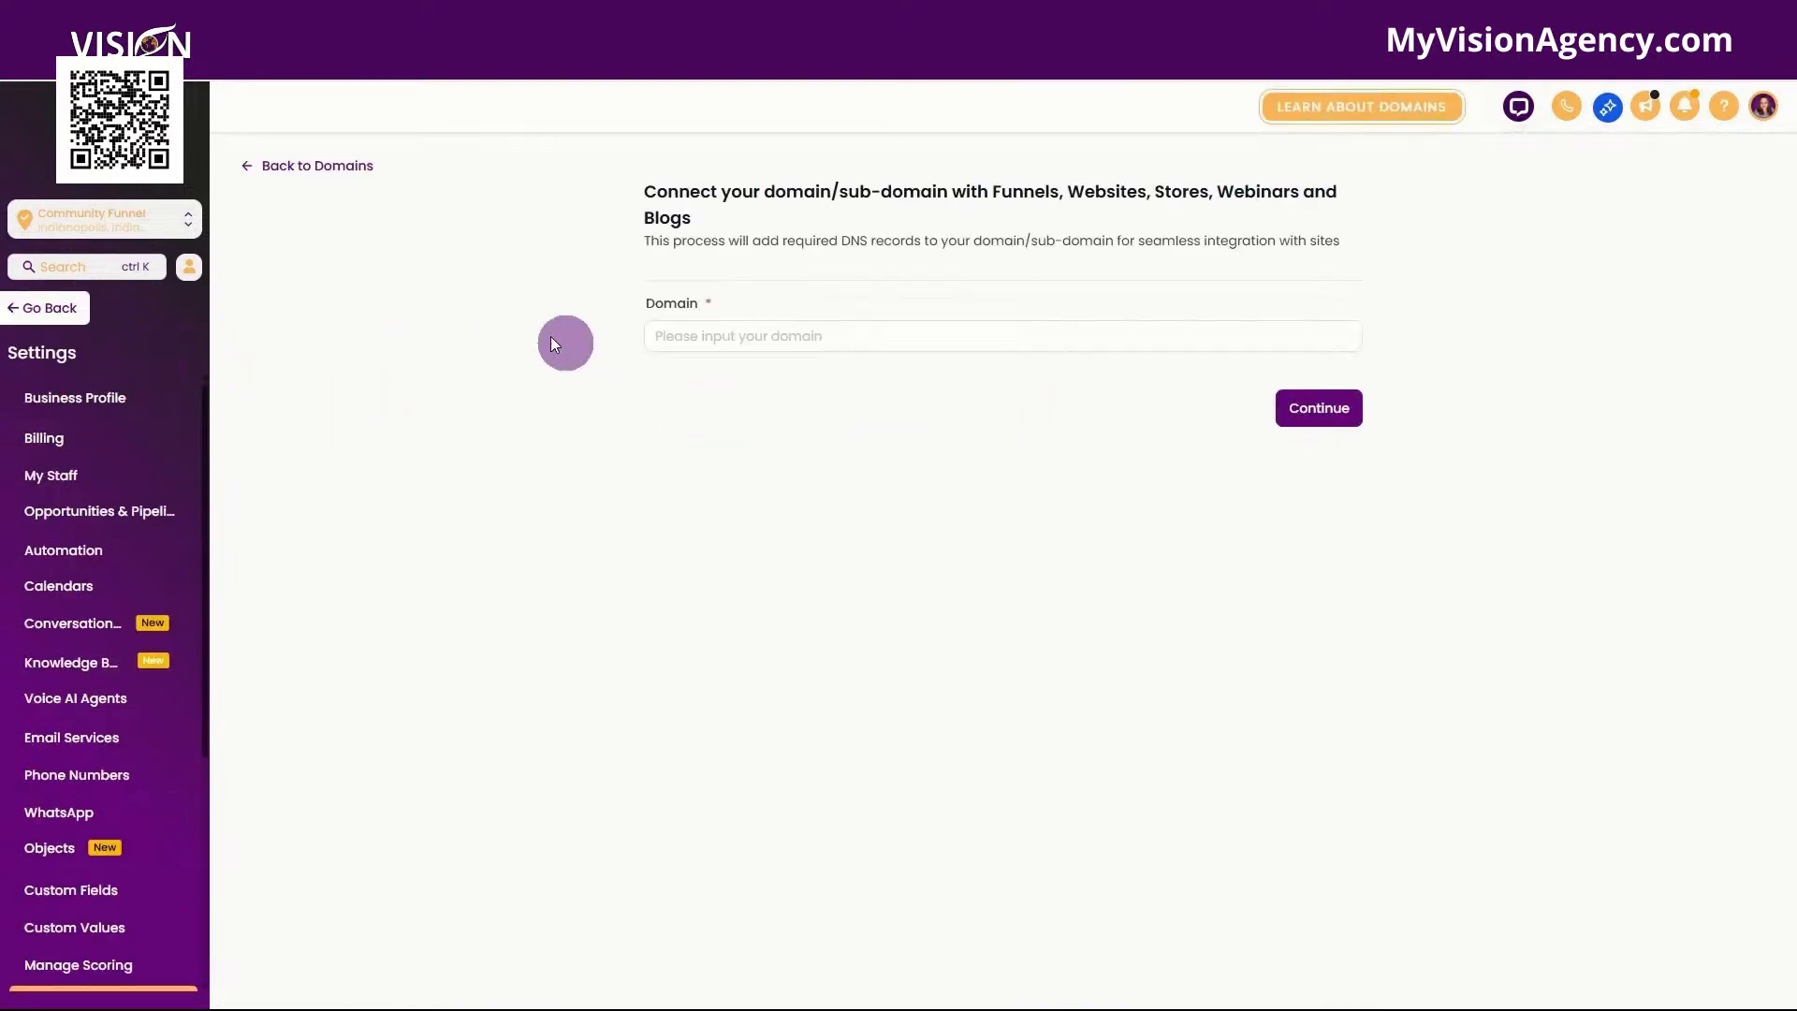
{"action": "left_click", "coordinate": [734, 337]}
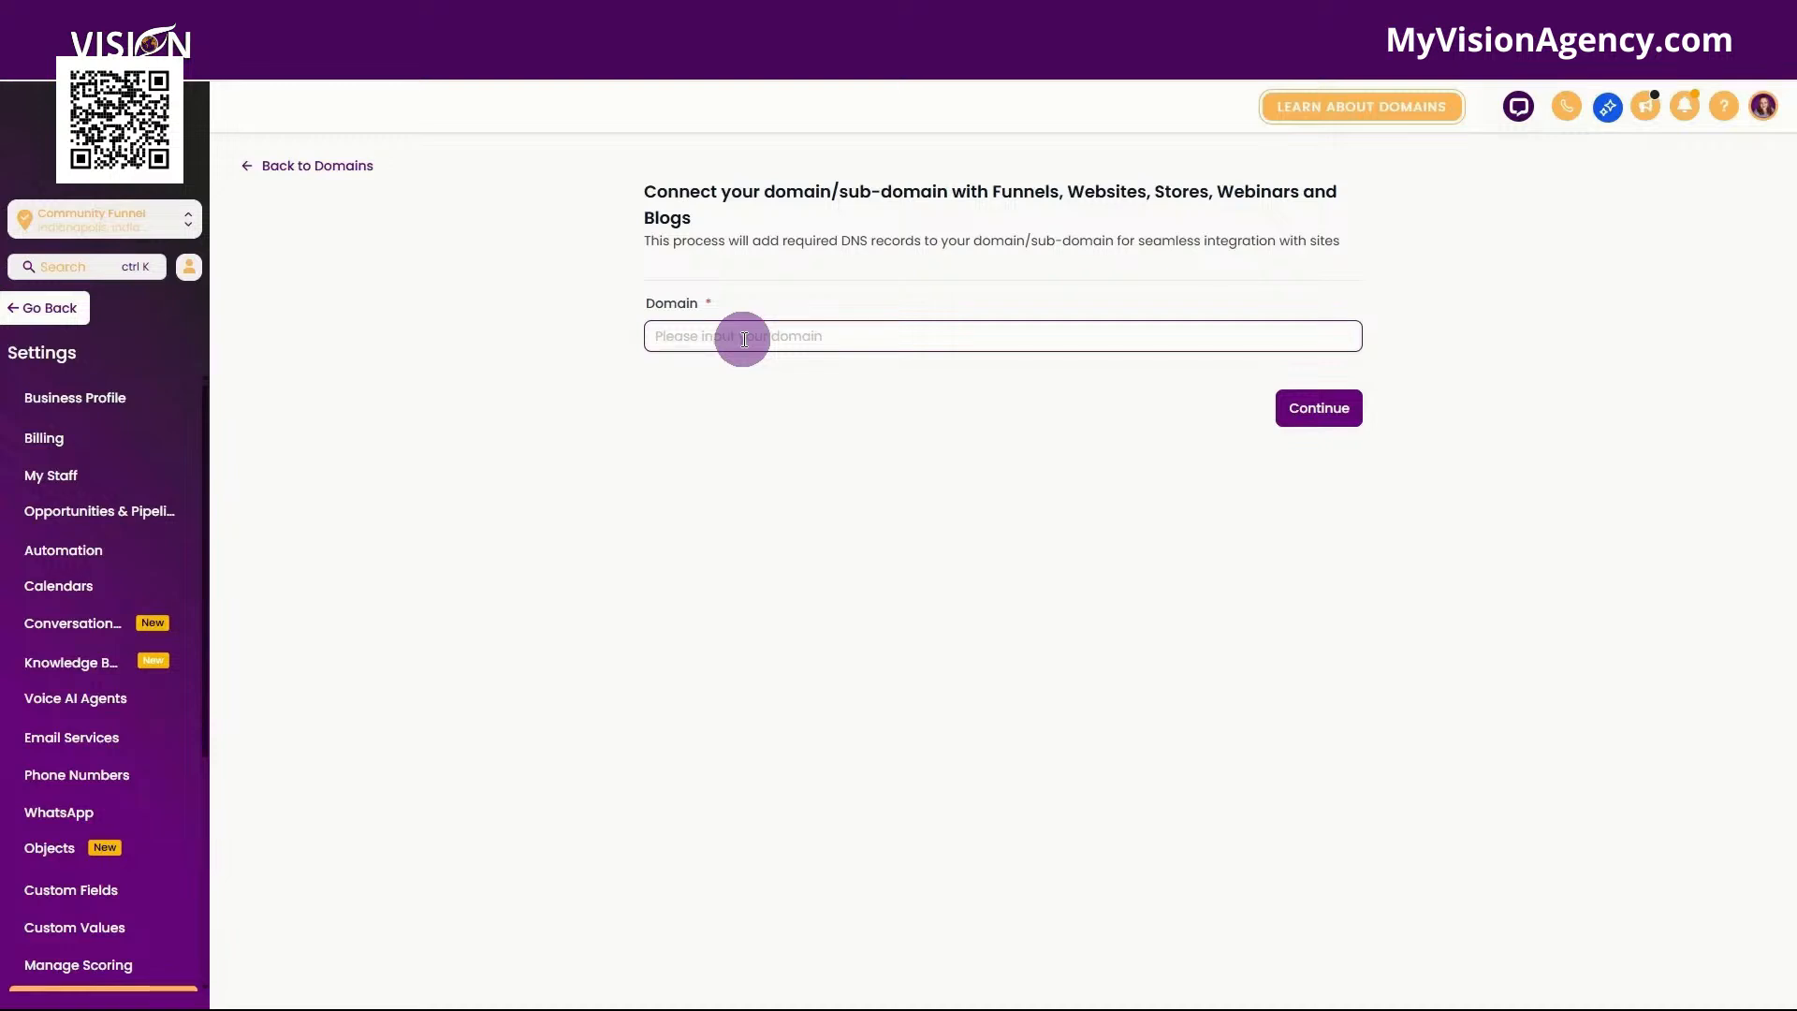
{"action": "left_click", "coordinate": [757, 334]}
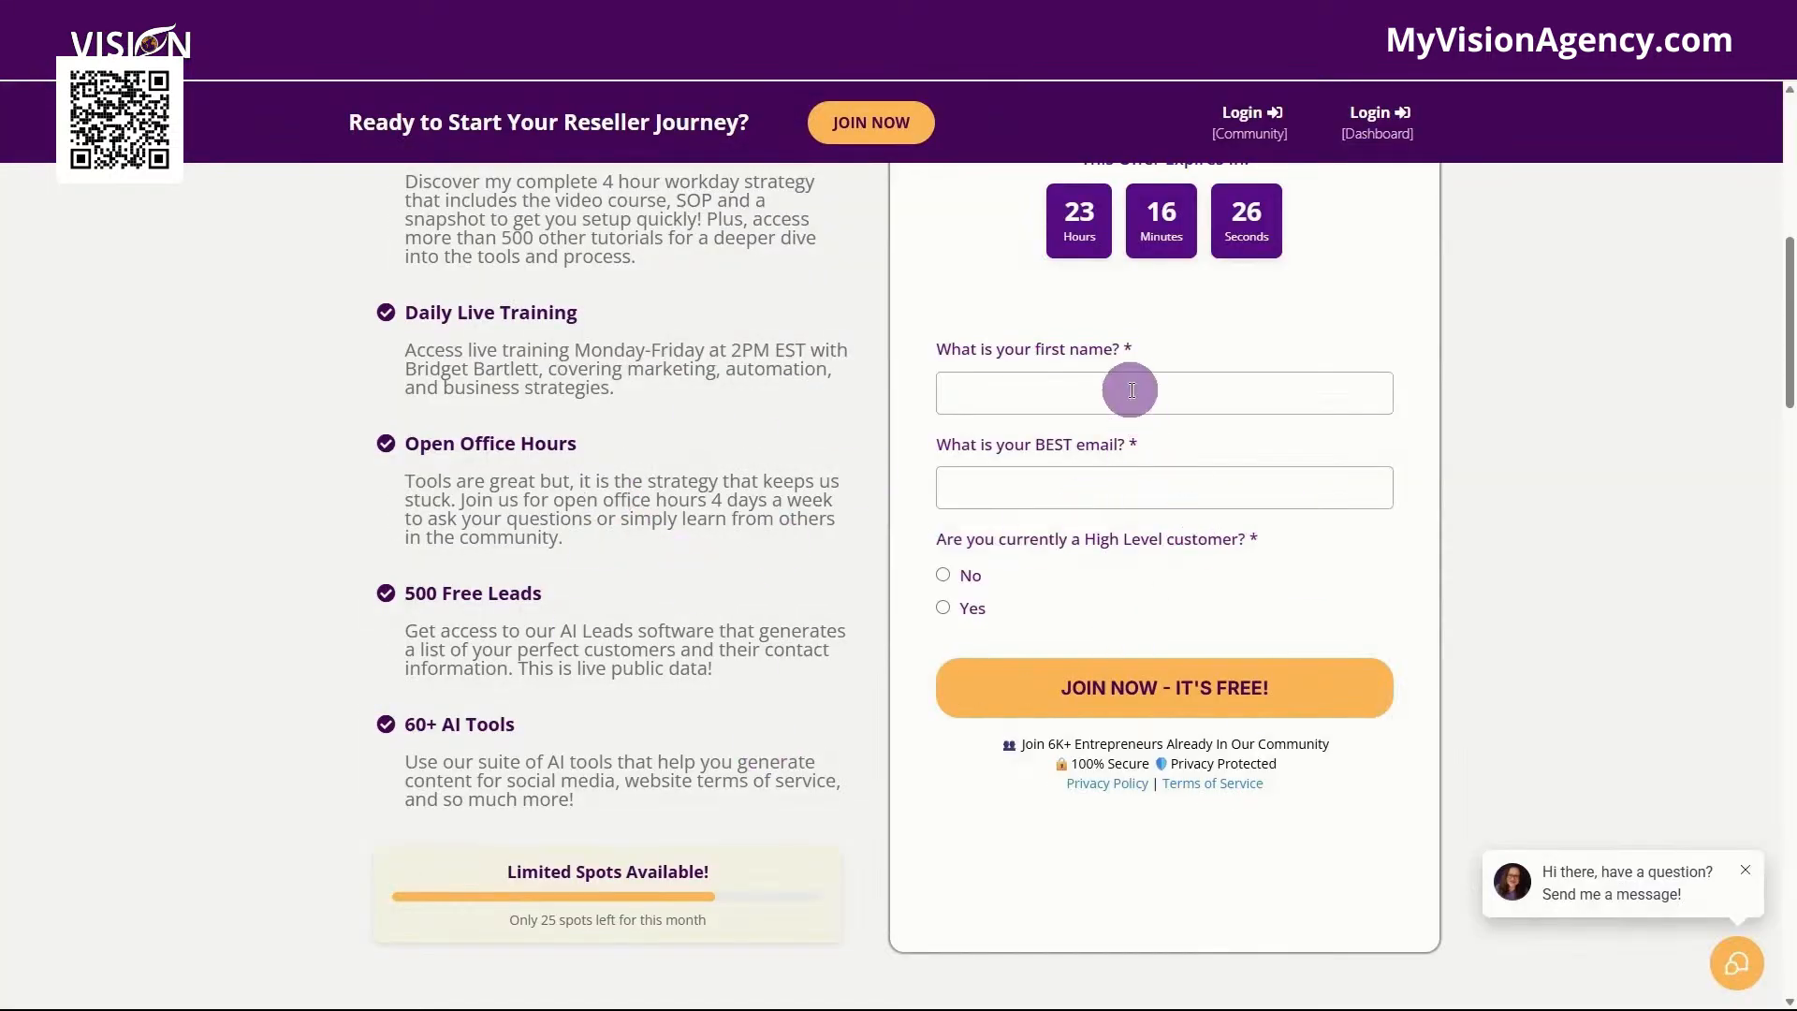
Look over the live community page from its opt-in form through the plan options, testimonials, consultation calendar, FAQ and footer.
{"action": "scroll", "coordinate": [1130, 520], "scroll_direction": "down", "scroll_amount": 4}
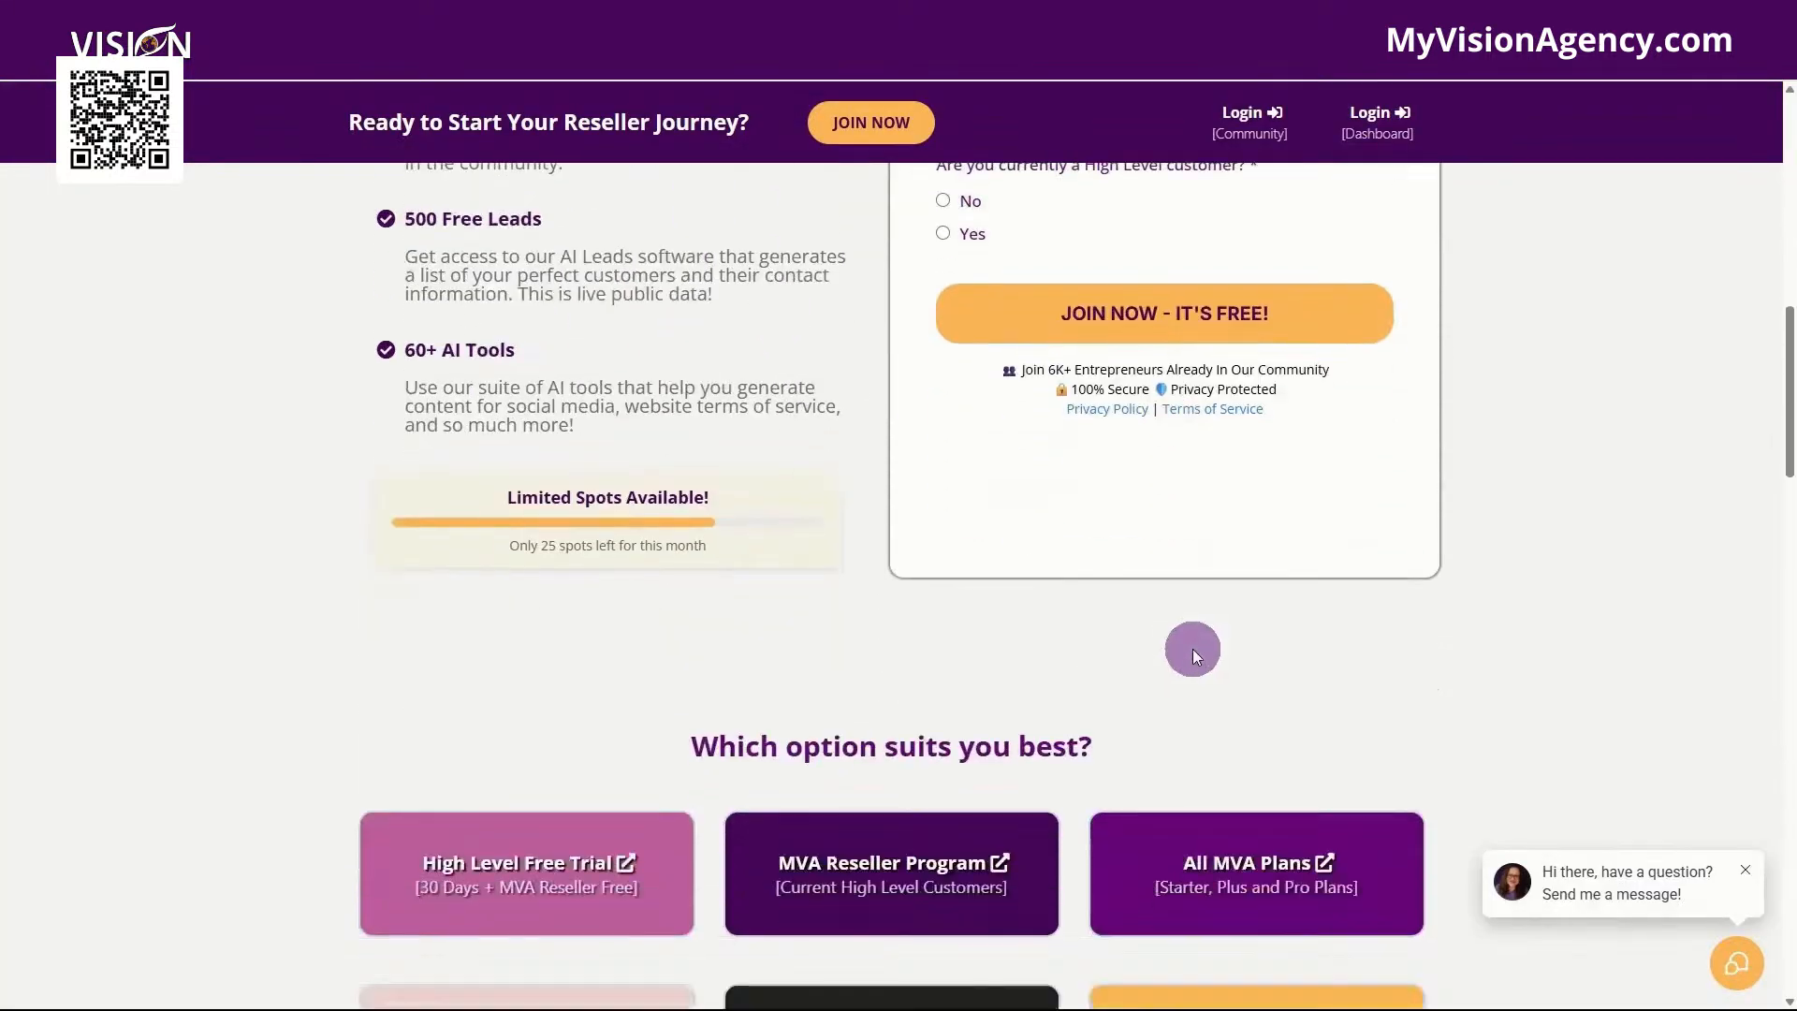
{"action": "scroll", "coordinate": [1192, 655], "scroll_direction": "down", "scroll_amount": 4}
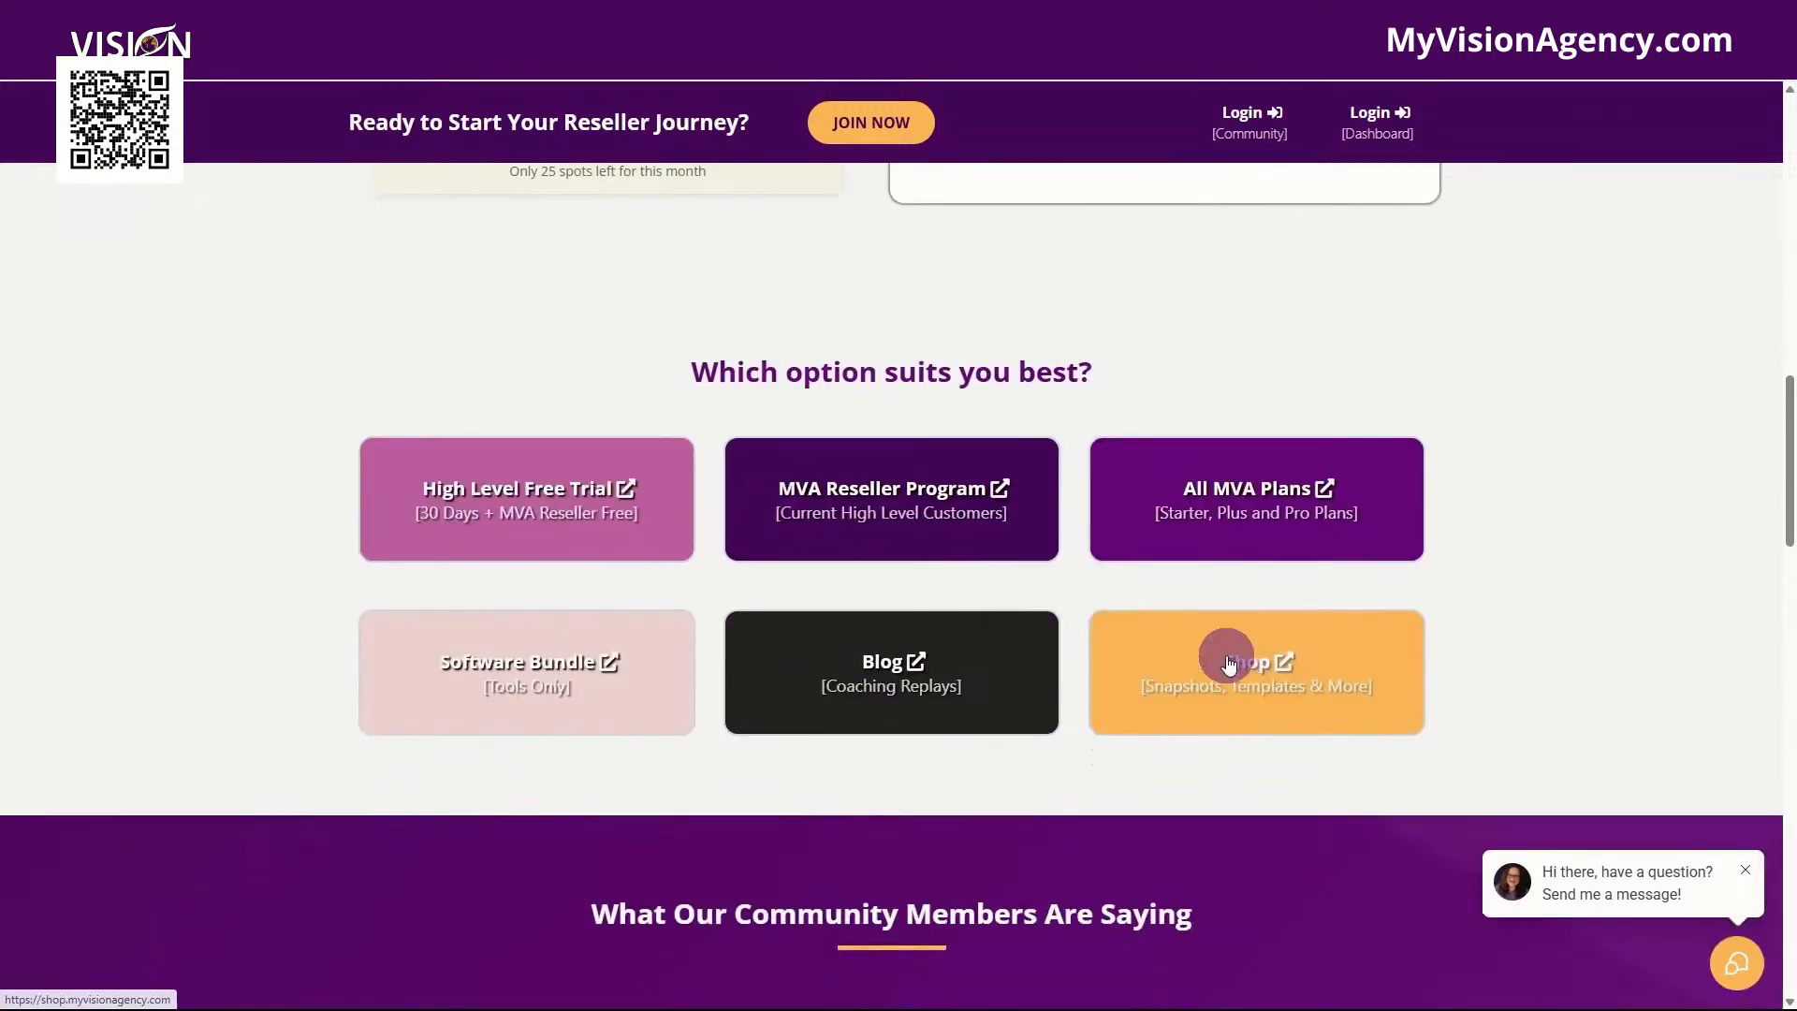
{"action": "scroll", "coordinate": [1228, 663], "scroll_direction": "down", "scroll_amount": 12}
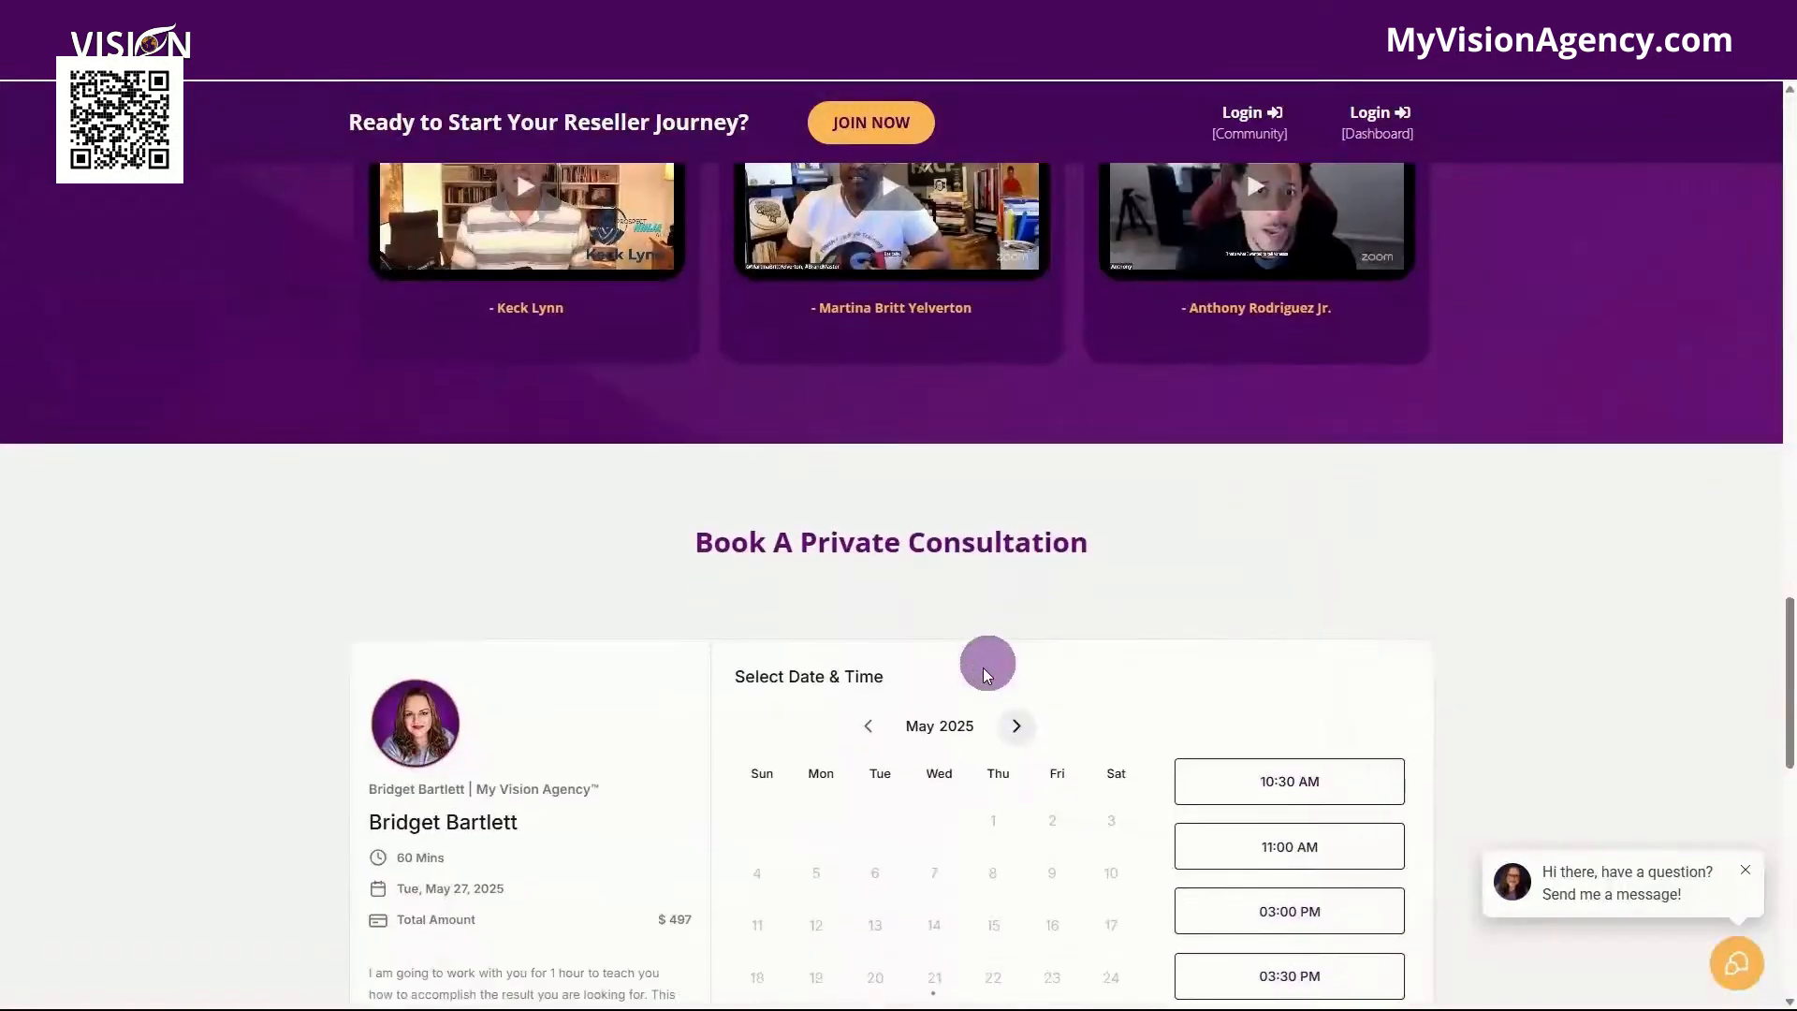
{"action": "scroll", "coordinate": [988, 666], "scroll_direction": "down", "scroll_amount": 10}
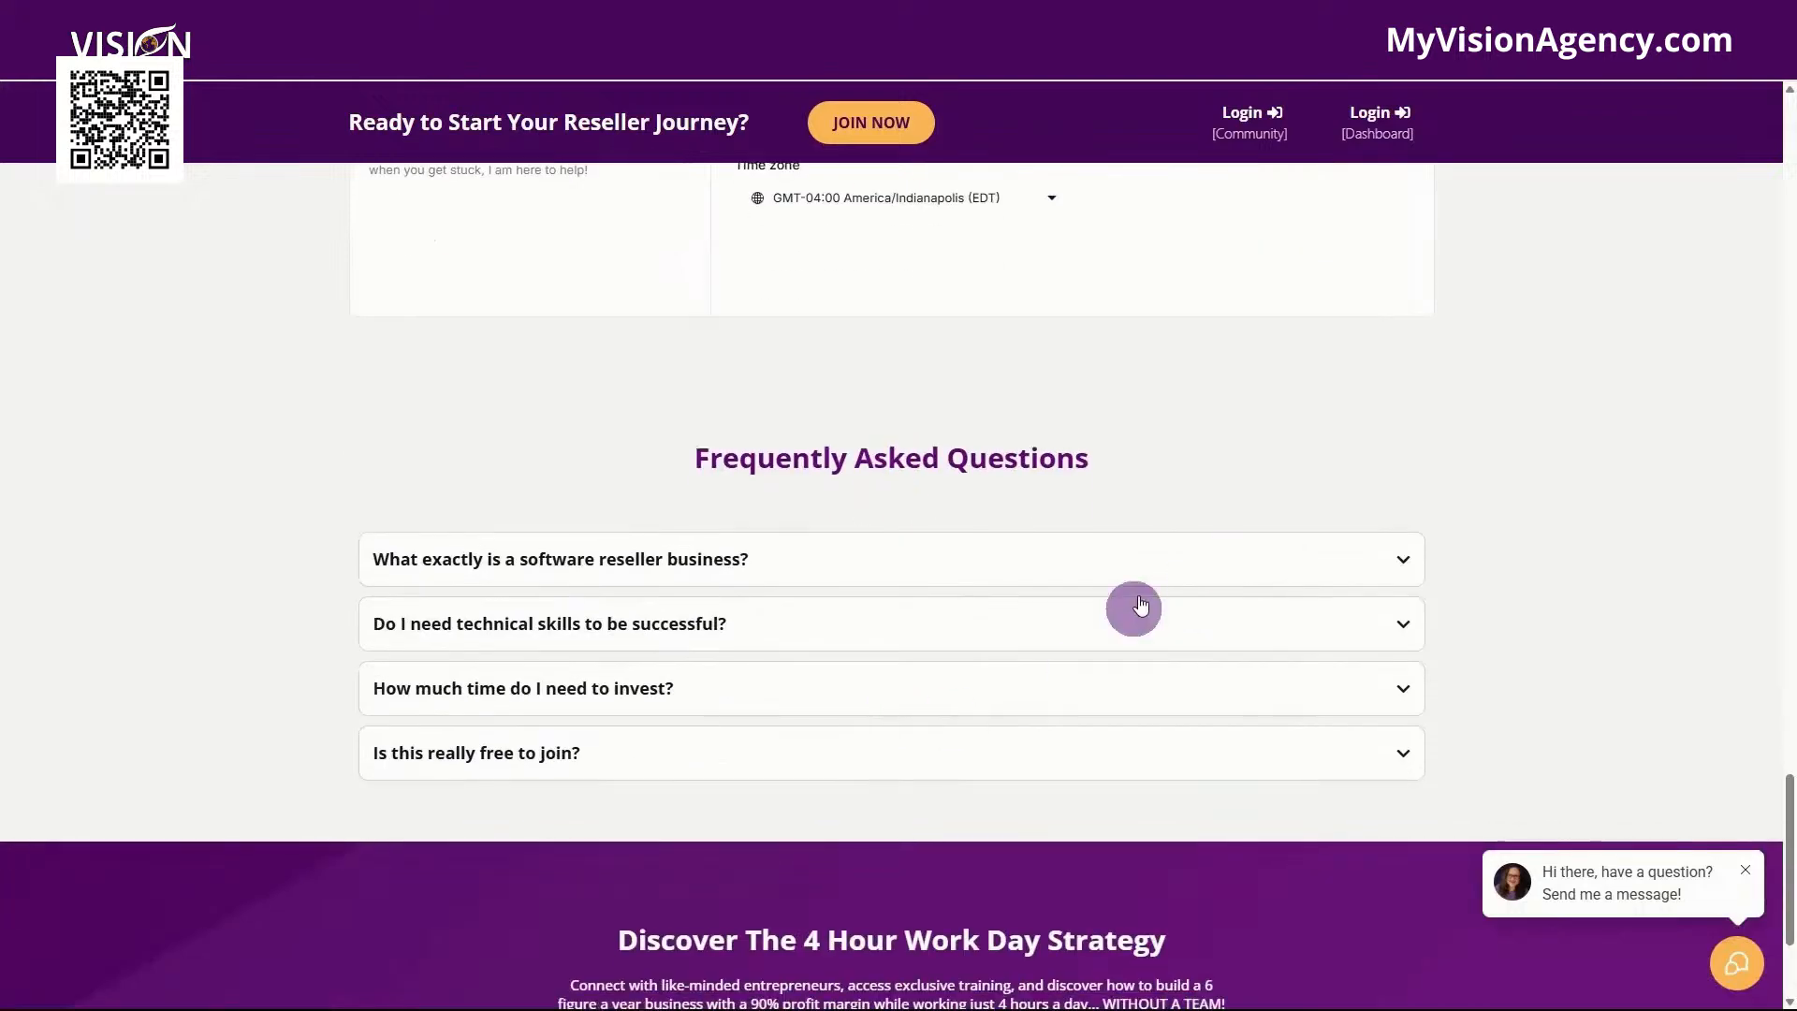
{"action": "scroll", "coordinate": [1135, 742], "scroll_direction": "down", "scroll_amount": 3}
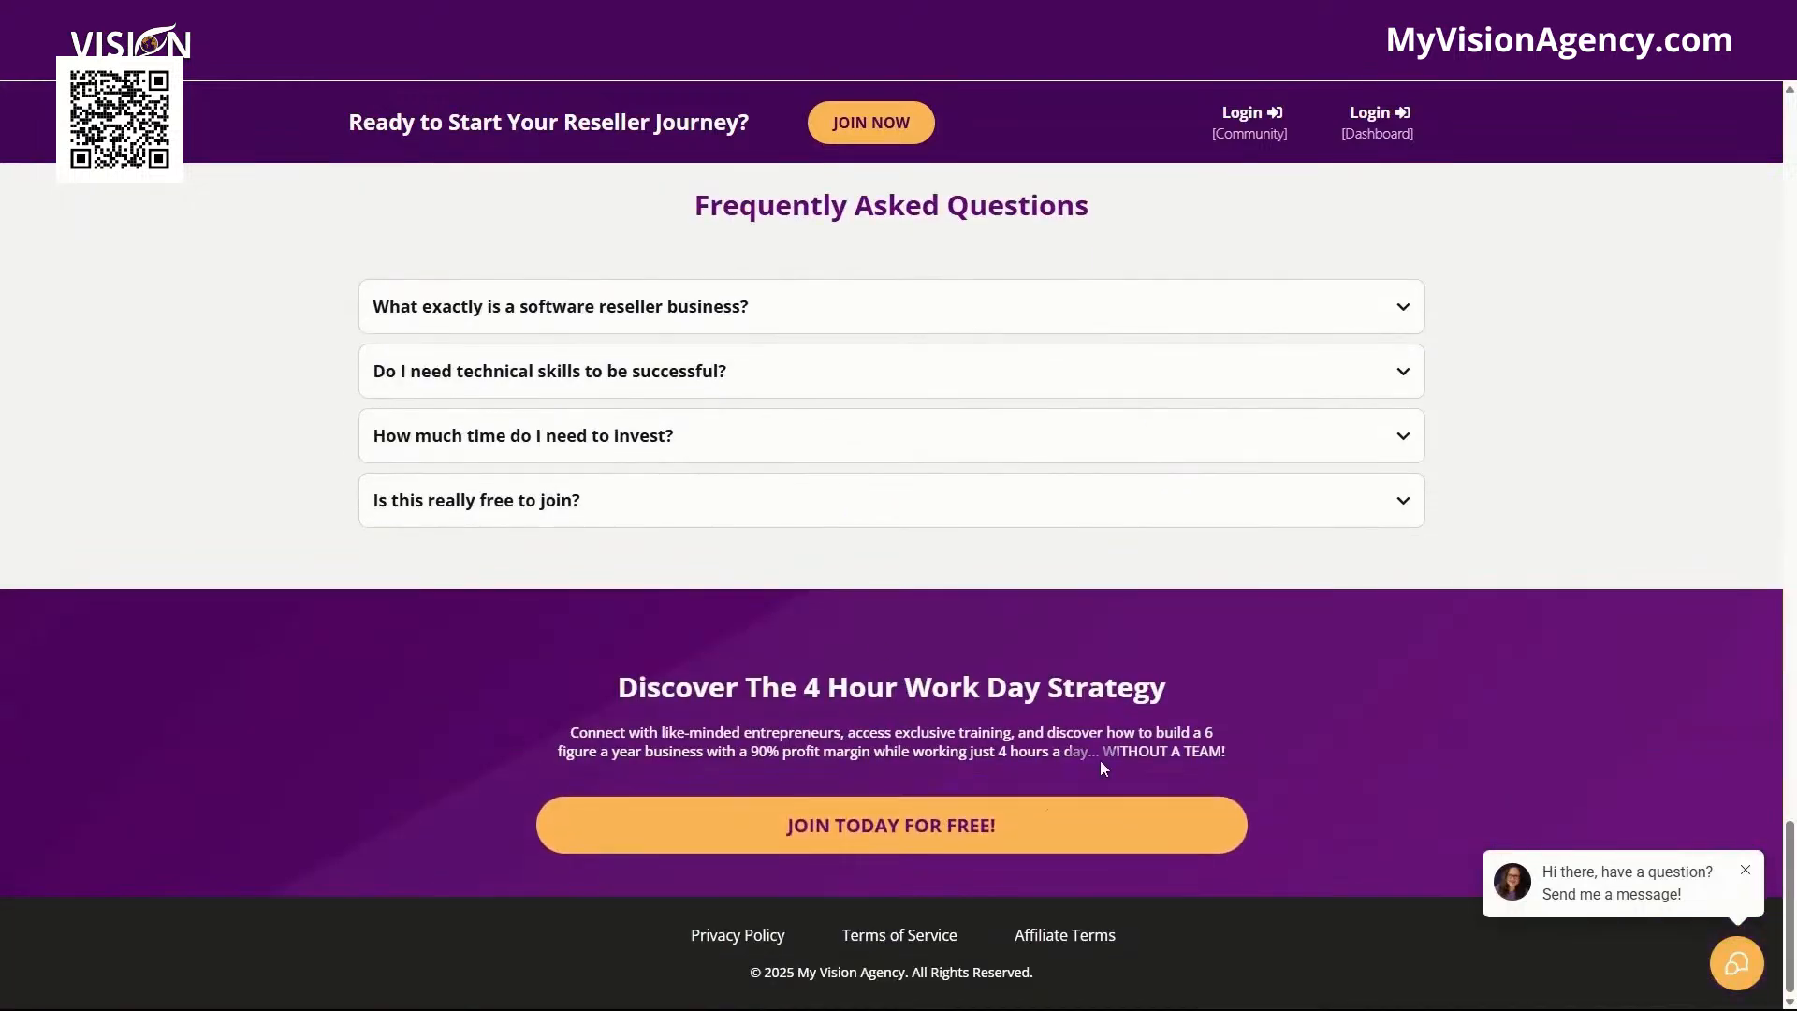
Go back from the live community page to the domain connection form and enter community.mychosendomain.com as the domain.
{"action": "scroll", "coordinate": [1261, 722], "scroll_direction": "up", "scroll_amount": 6}
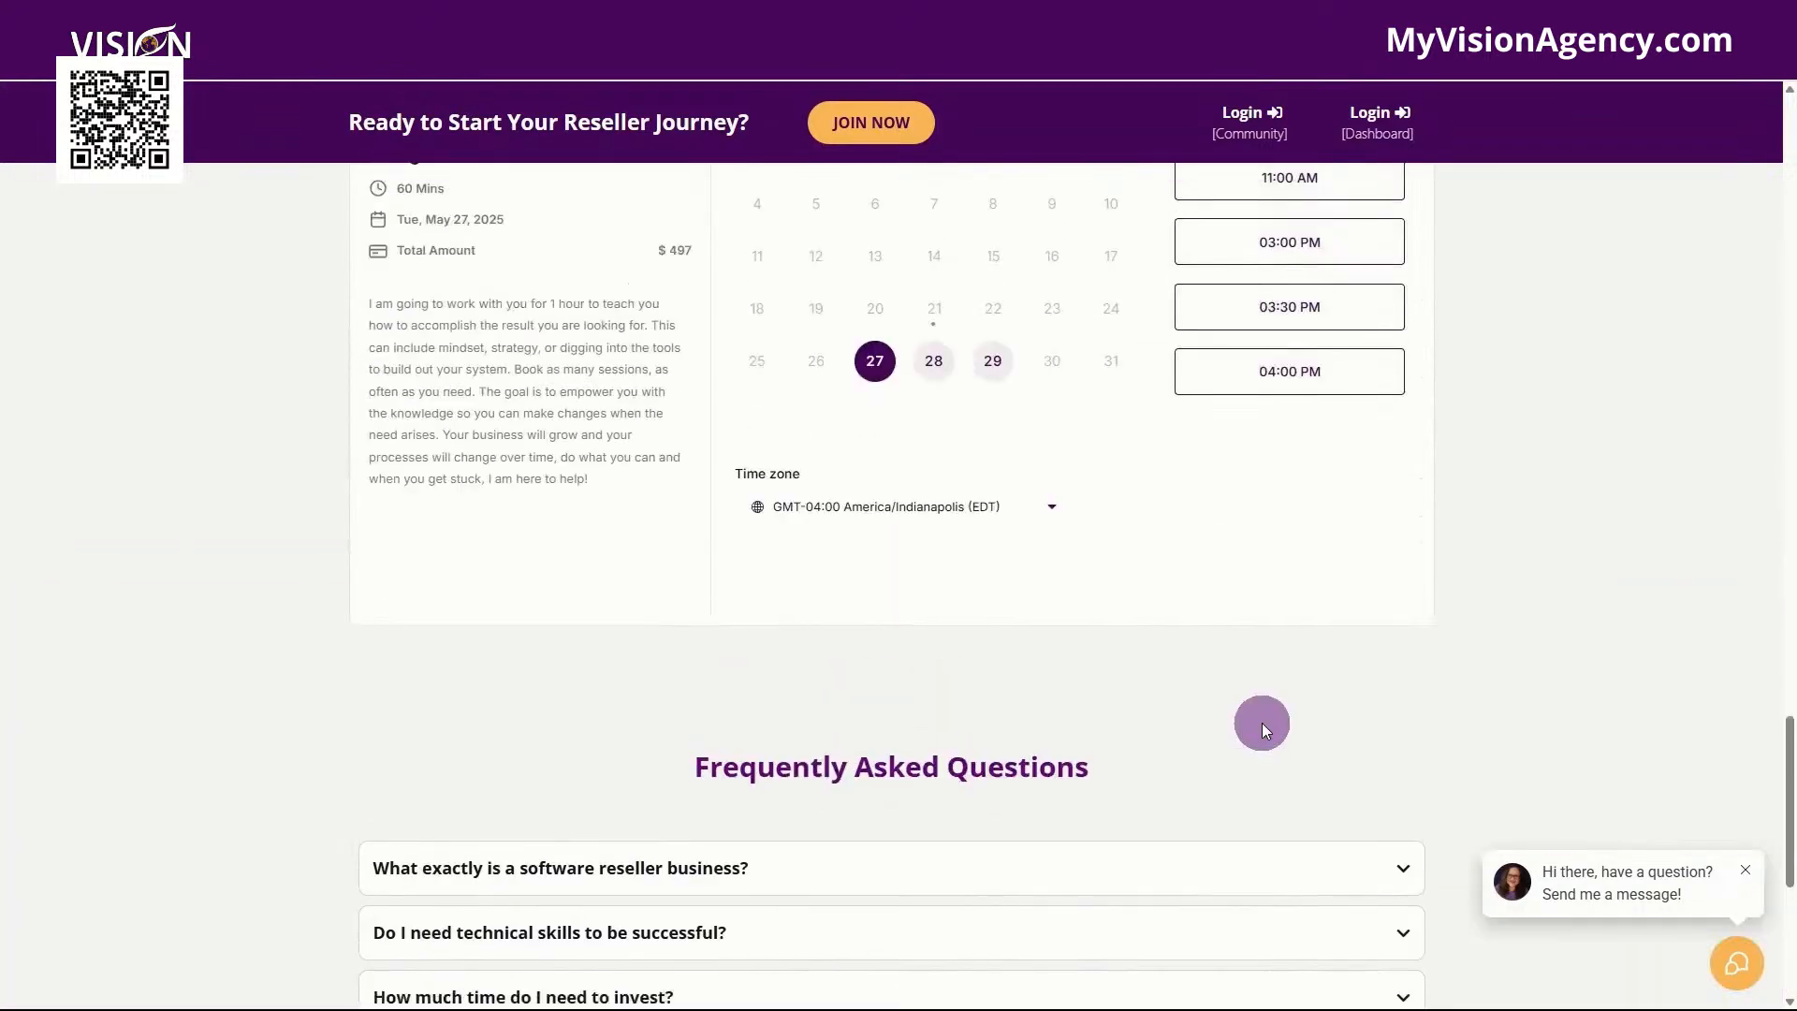
{"action": "scroll", "coordinate": [1261, 722], "scroll_direction": "up", "scroll_amount": 20}
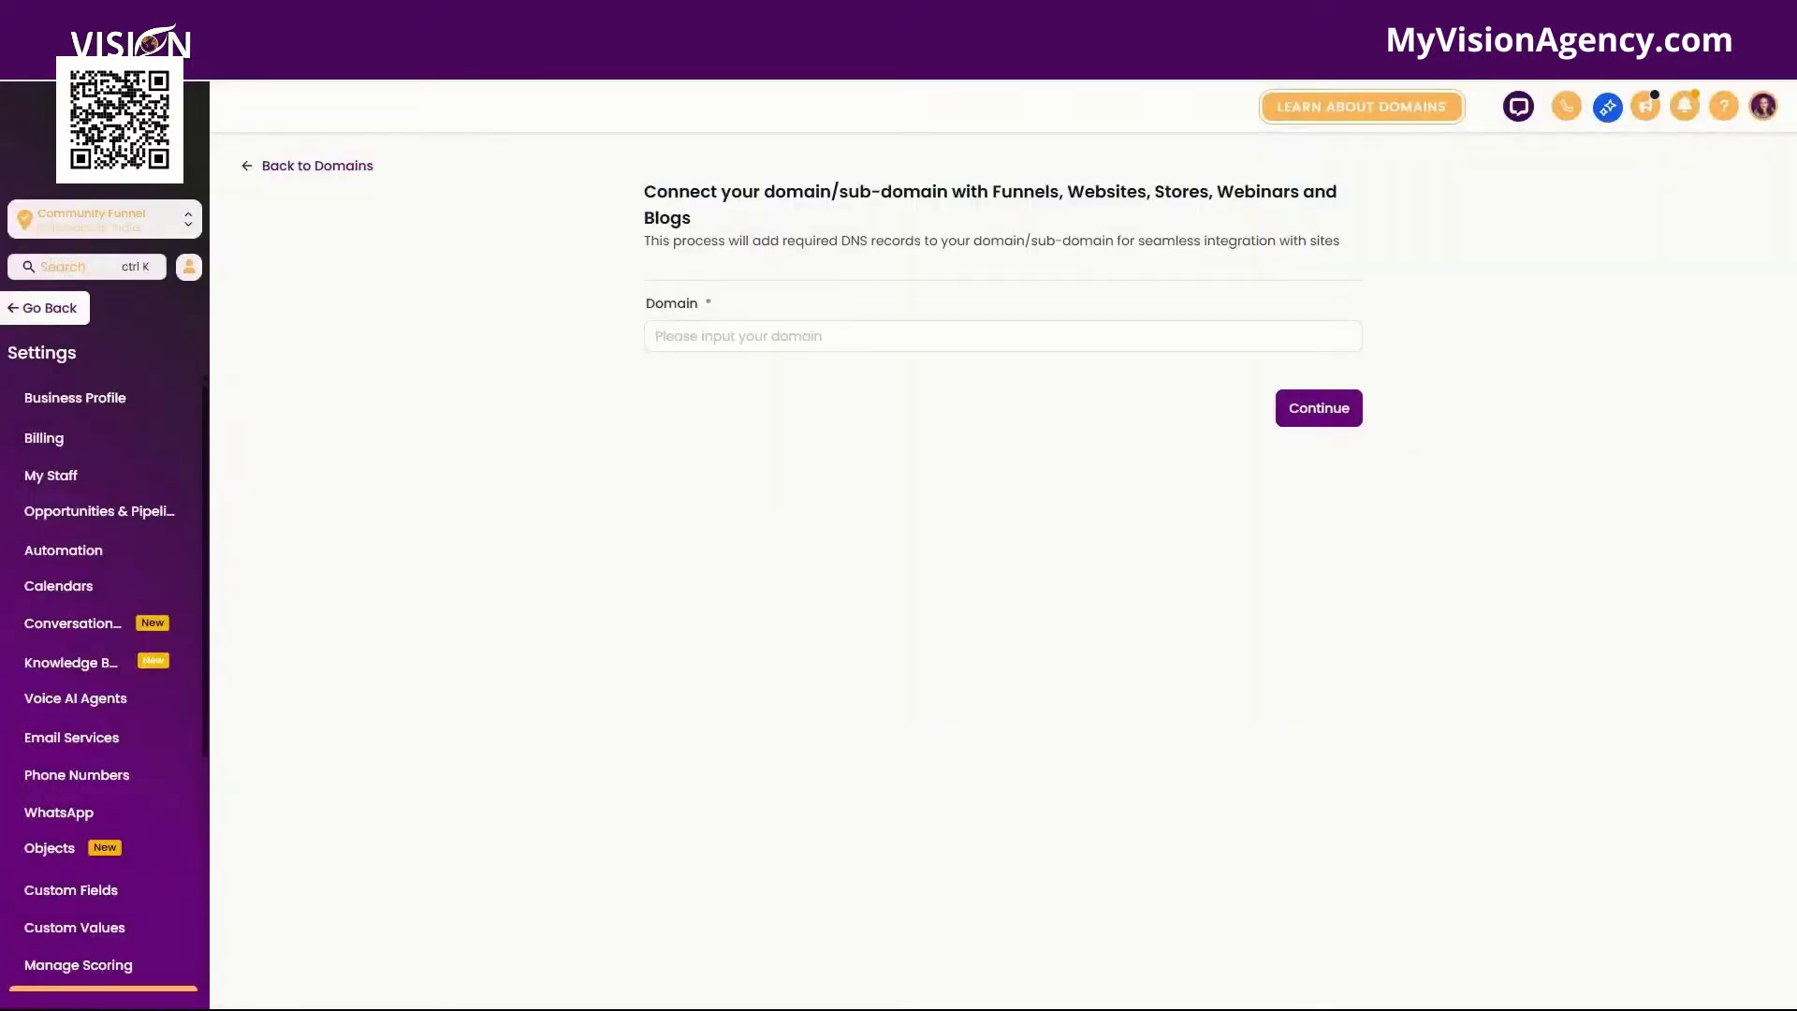
{"action": "left_click", "coordinate": [747, 343]}
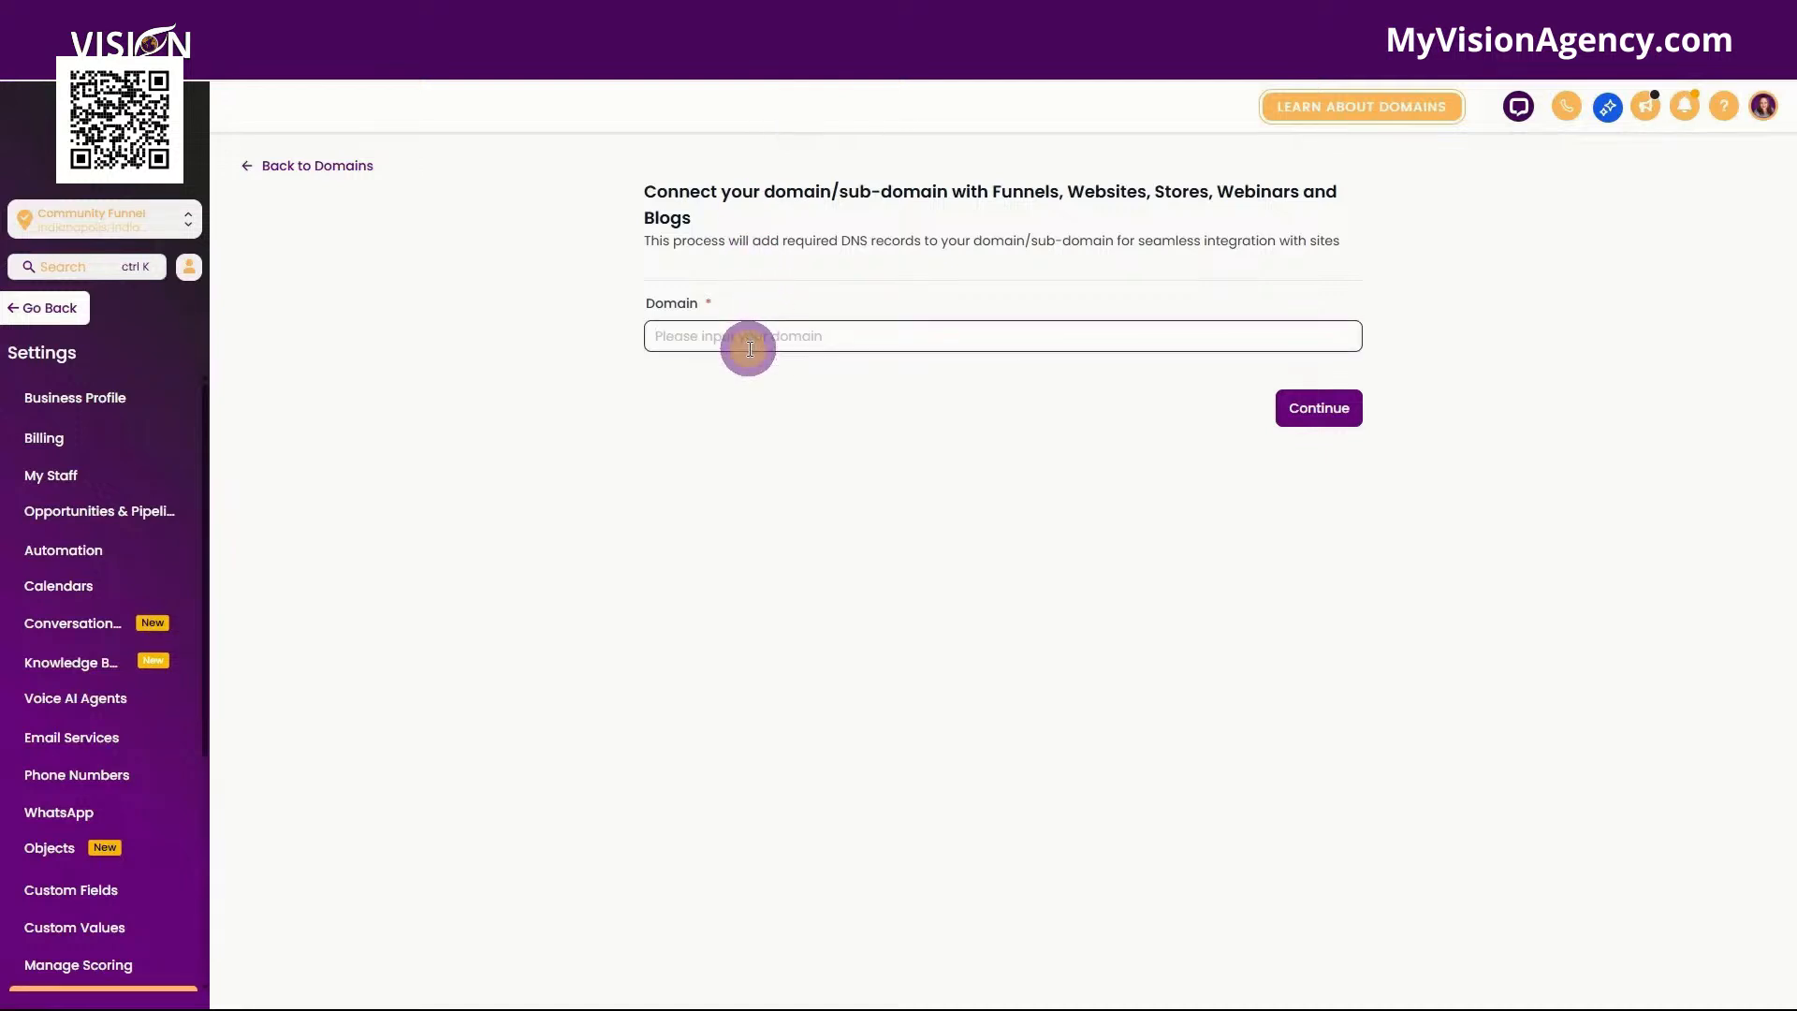
{"action": "type", "text": "community.mychosendomain.com"}
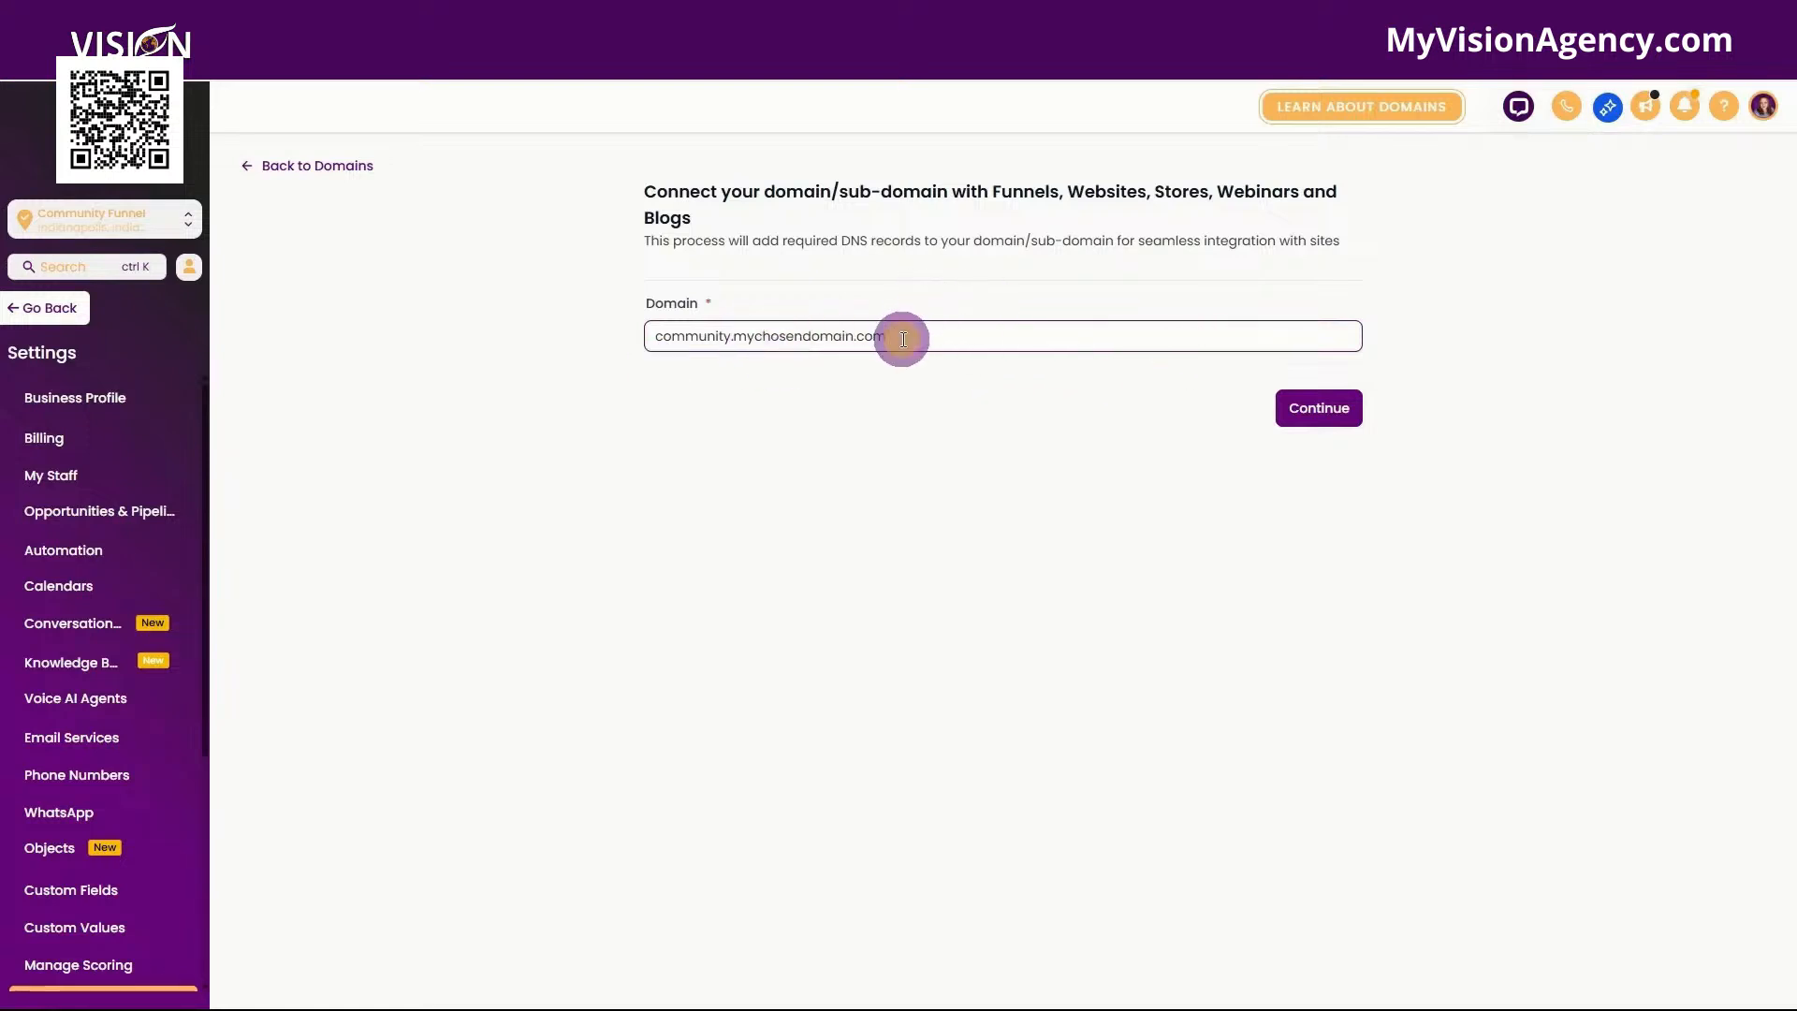
{"action": "left_click_drag", "start_coordinate": [900, 338], "coordinate": [730, 350]}
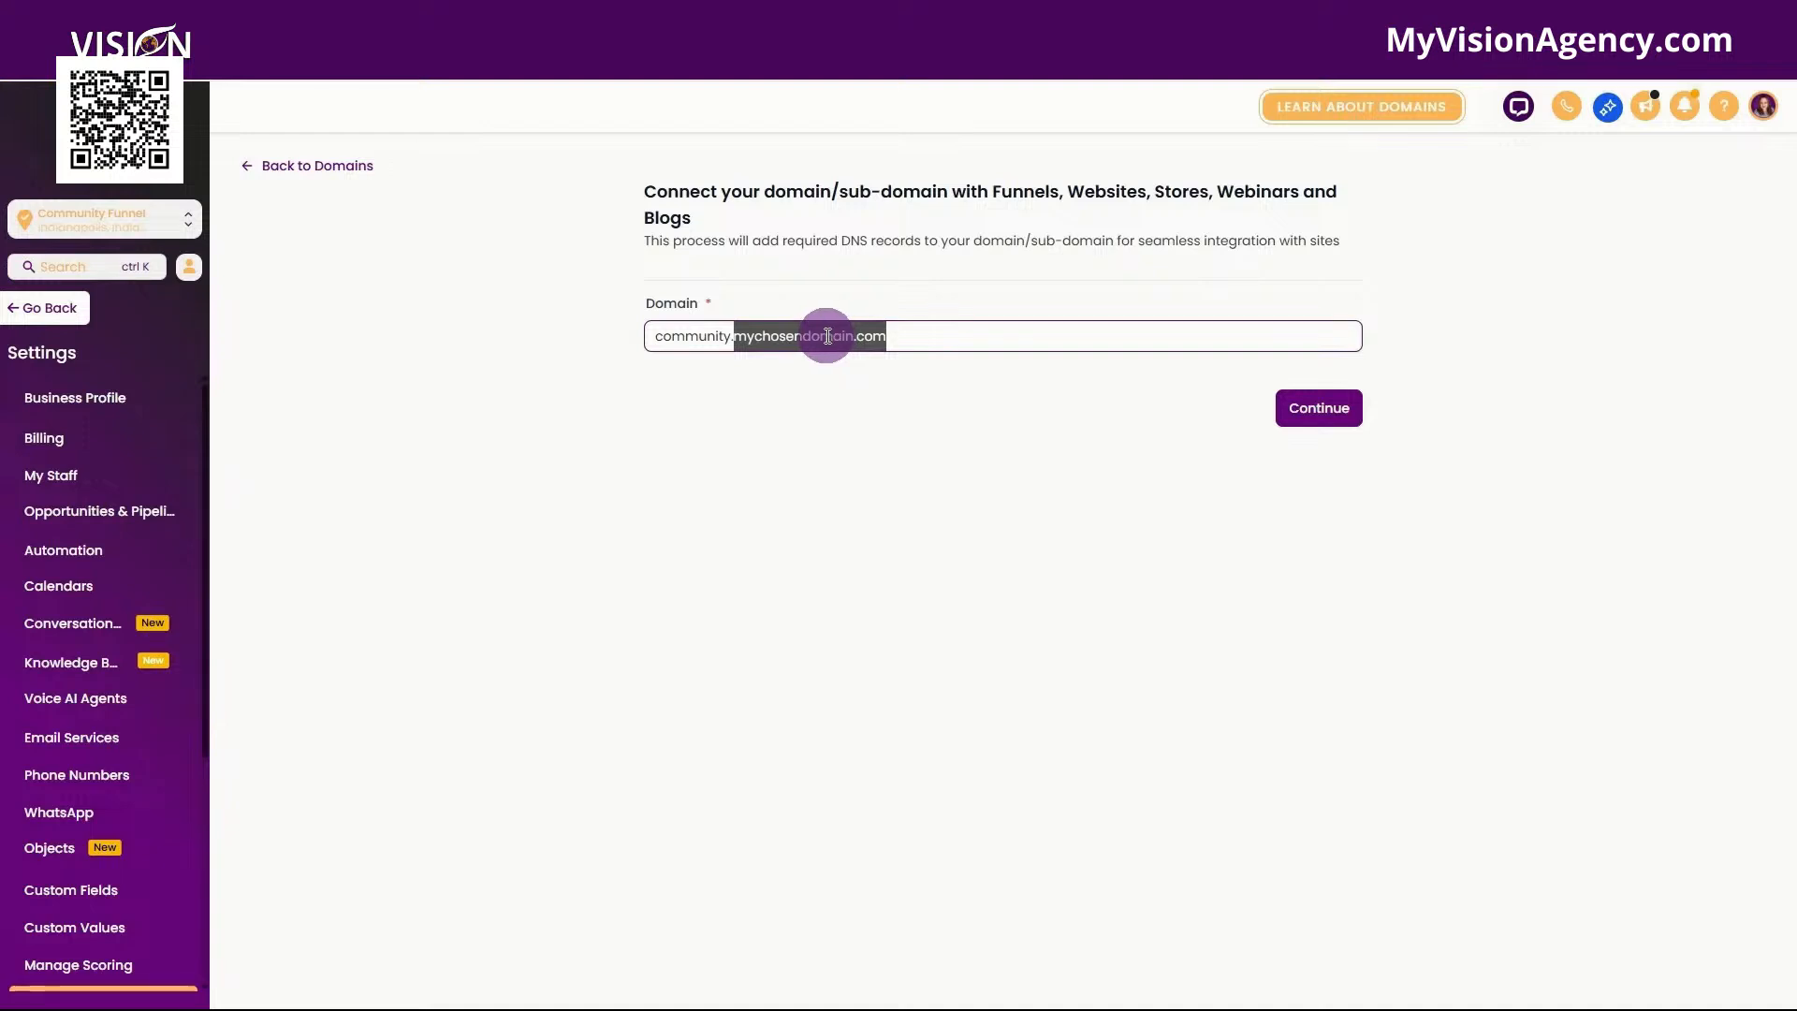
{"action": "left_click", "coordinate": [735, 339]}
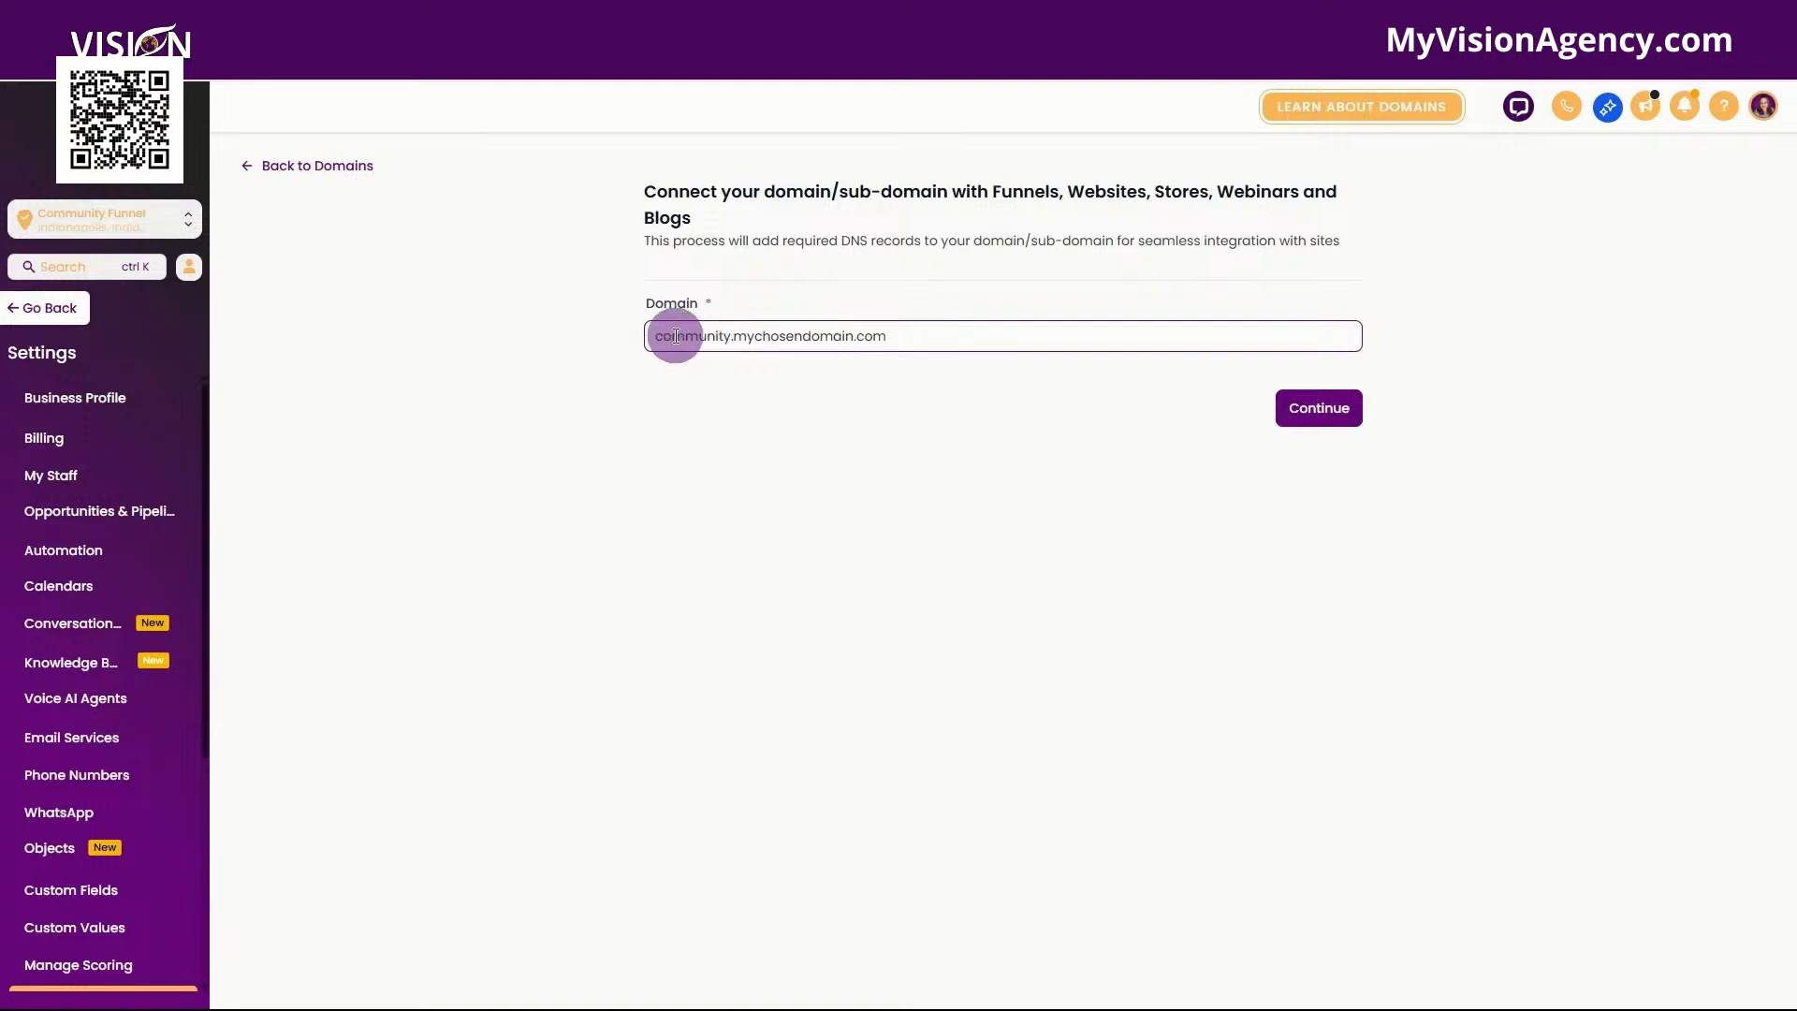
{"action": "left_click_drag", "start_coordinate": [658, 335], "coordinate": [723, 337]}
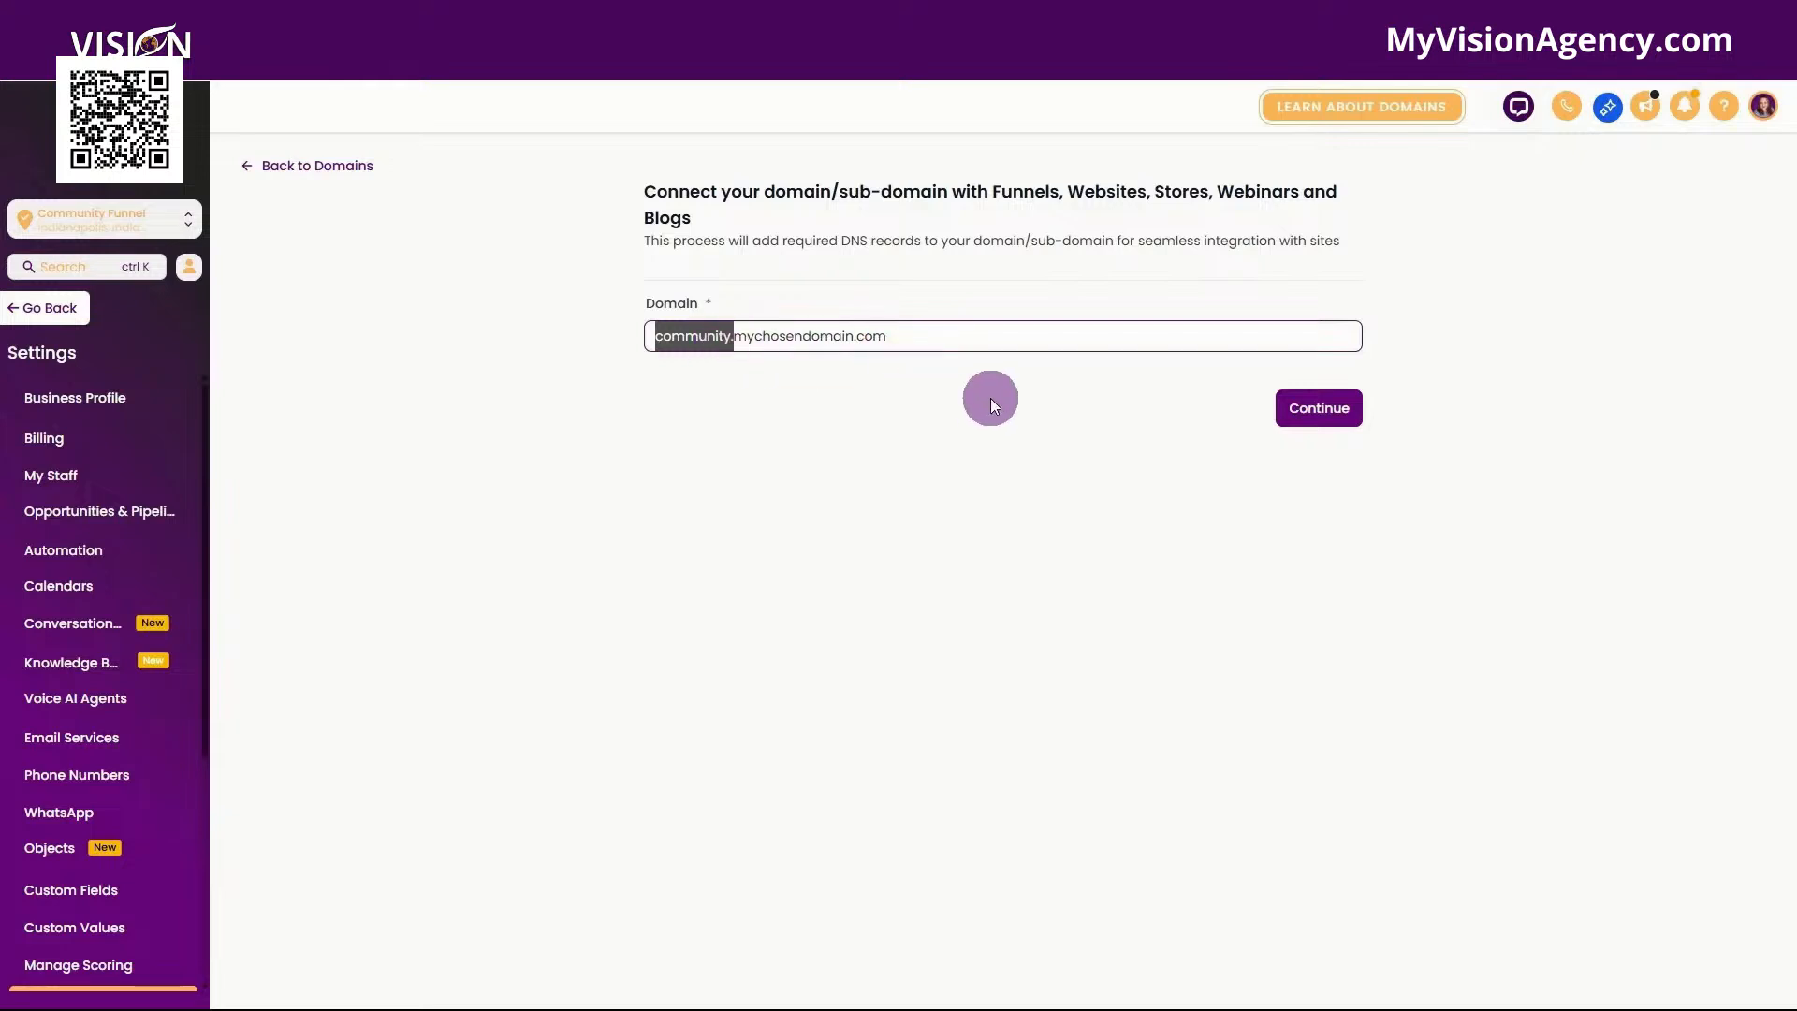
Submit the subdomain, check the manual record option, and authorize LeadConnector to add the CNAME record through Cloudflare.
{"action": "left_click", "coordinate": [1297, 429]}
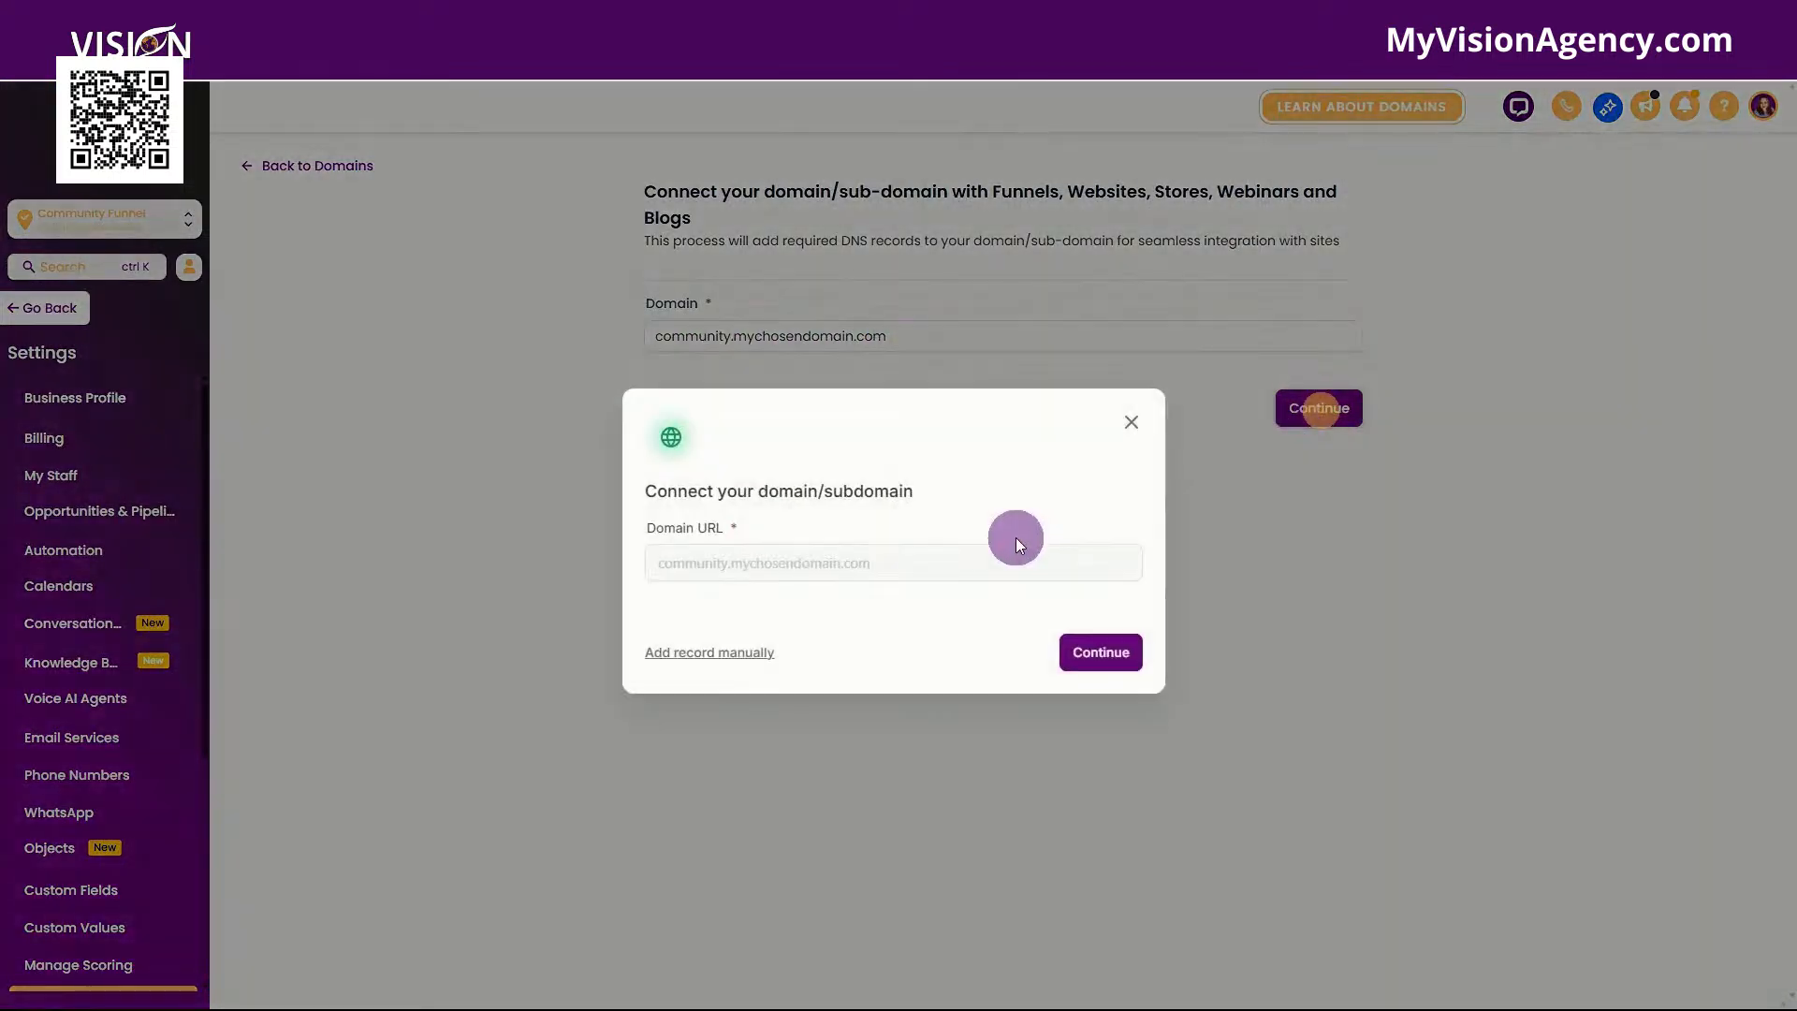
{"action": "left_click", "coordinate": [713, 652]}
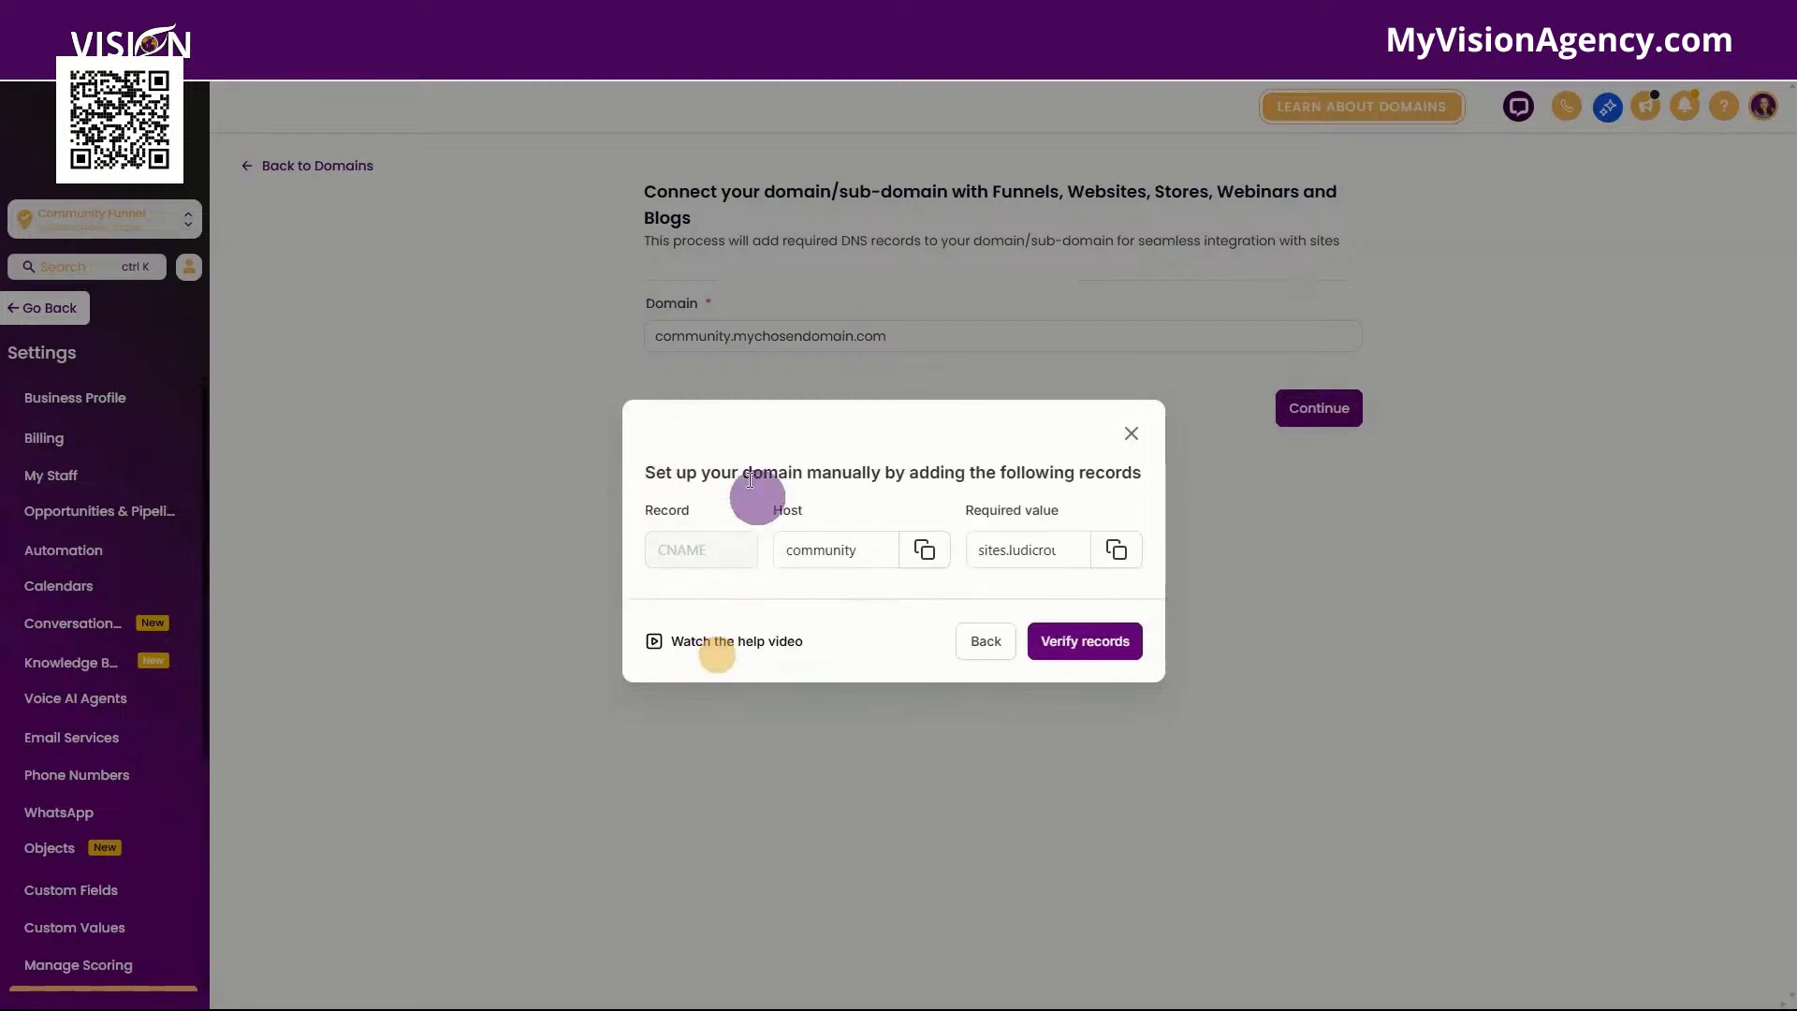
{"action": "left_click", "coordinate": [987, 644]}
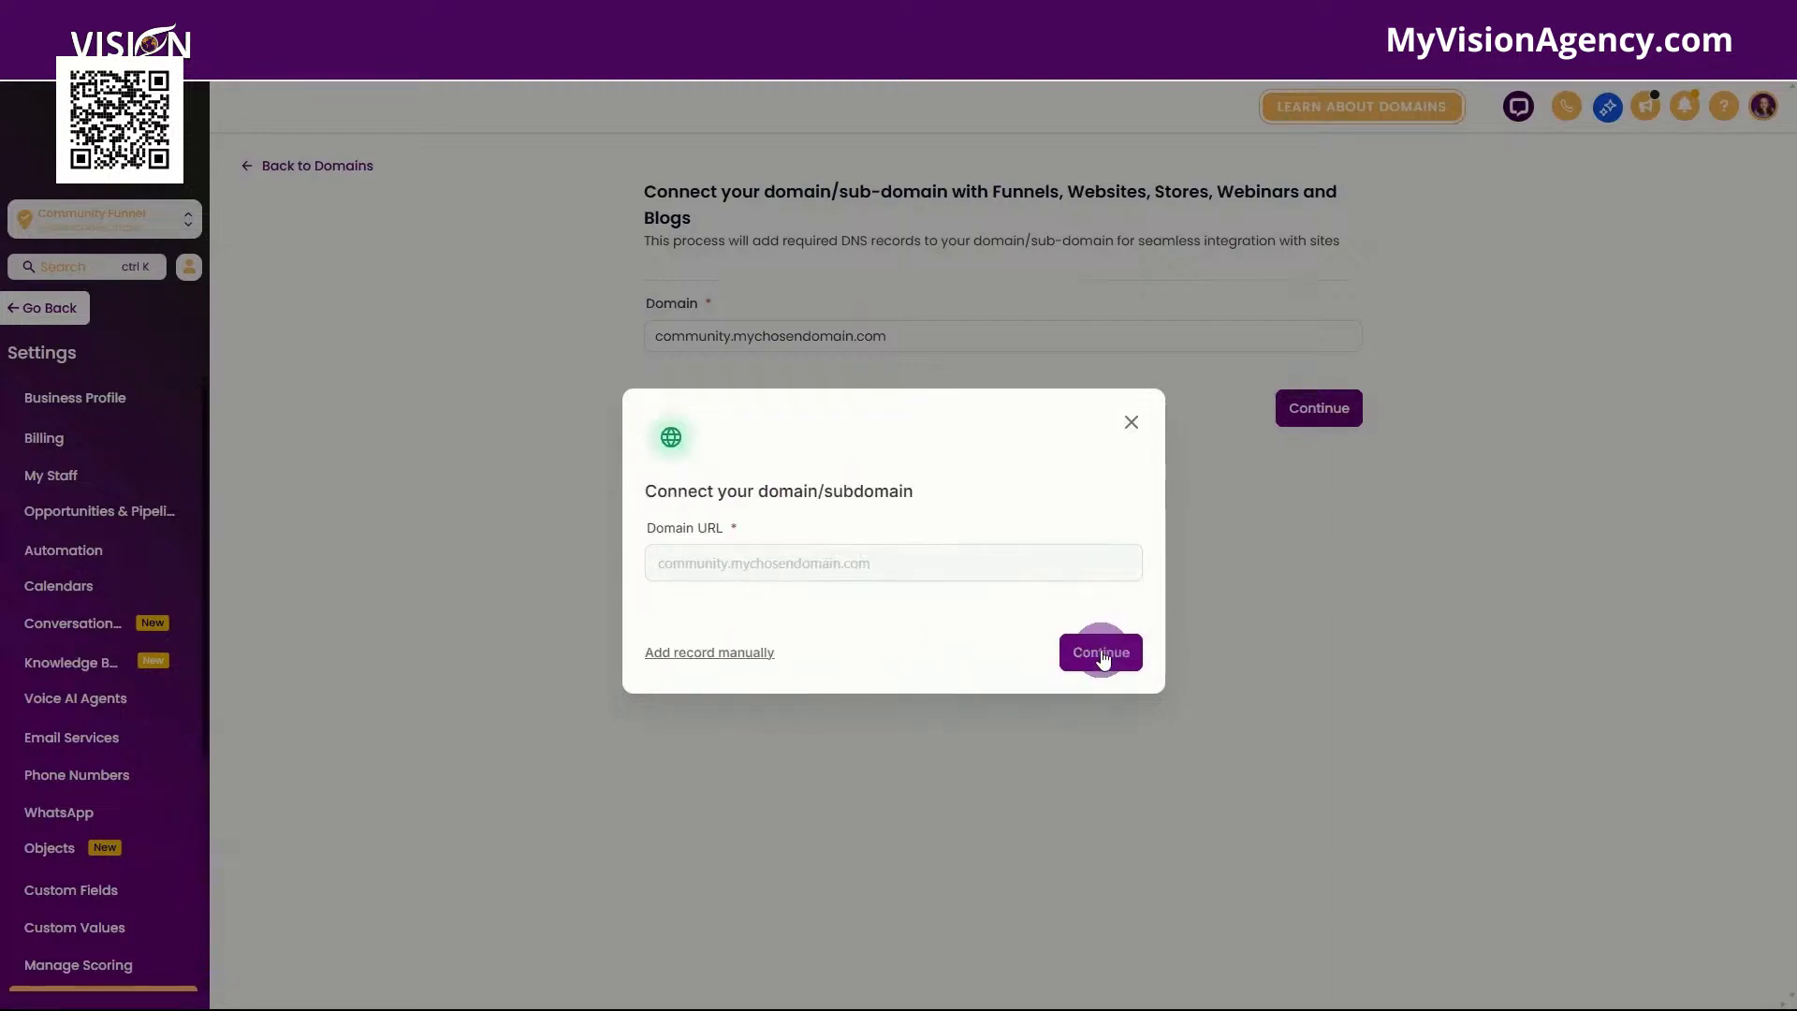
{"action": "left_click", "coordinate": [1103, 657]}
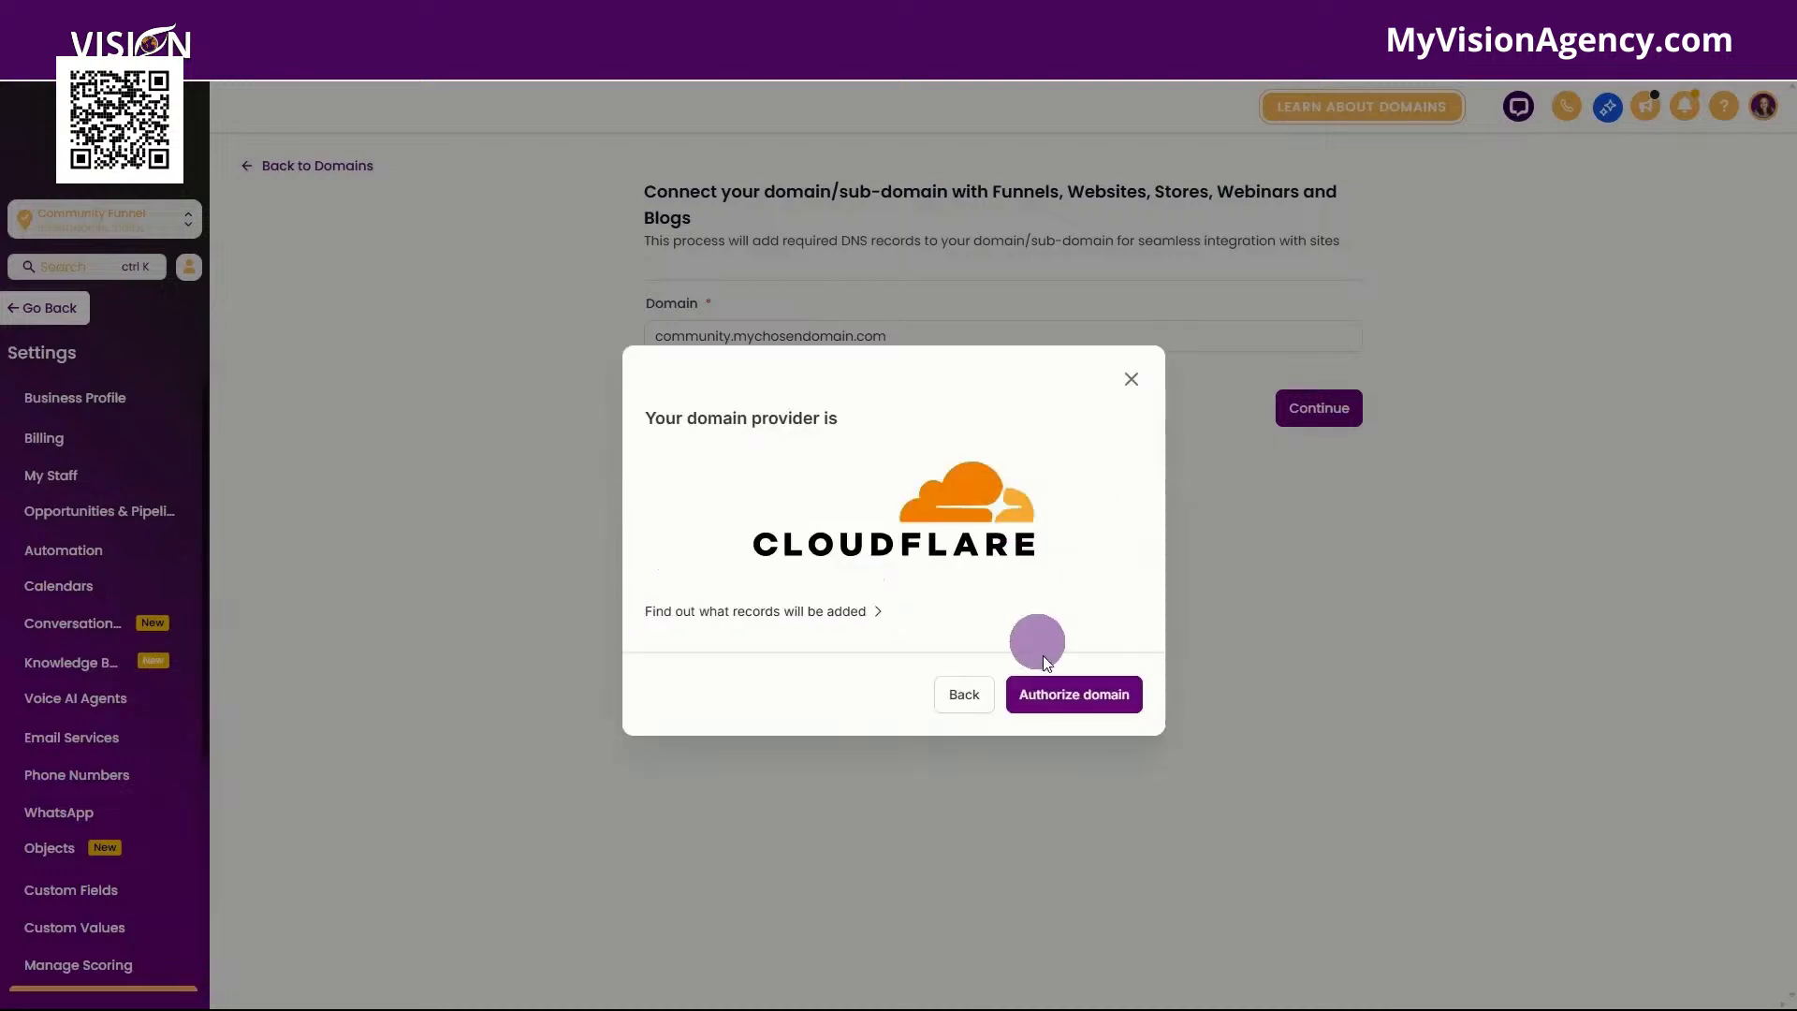
{"action": "left_click", "coordinate": [1076, 699]}
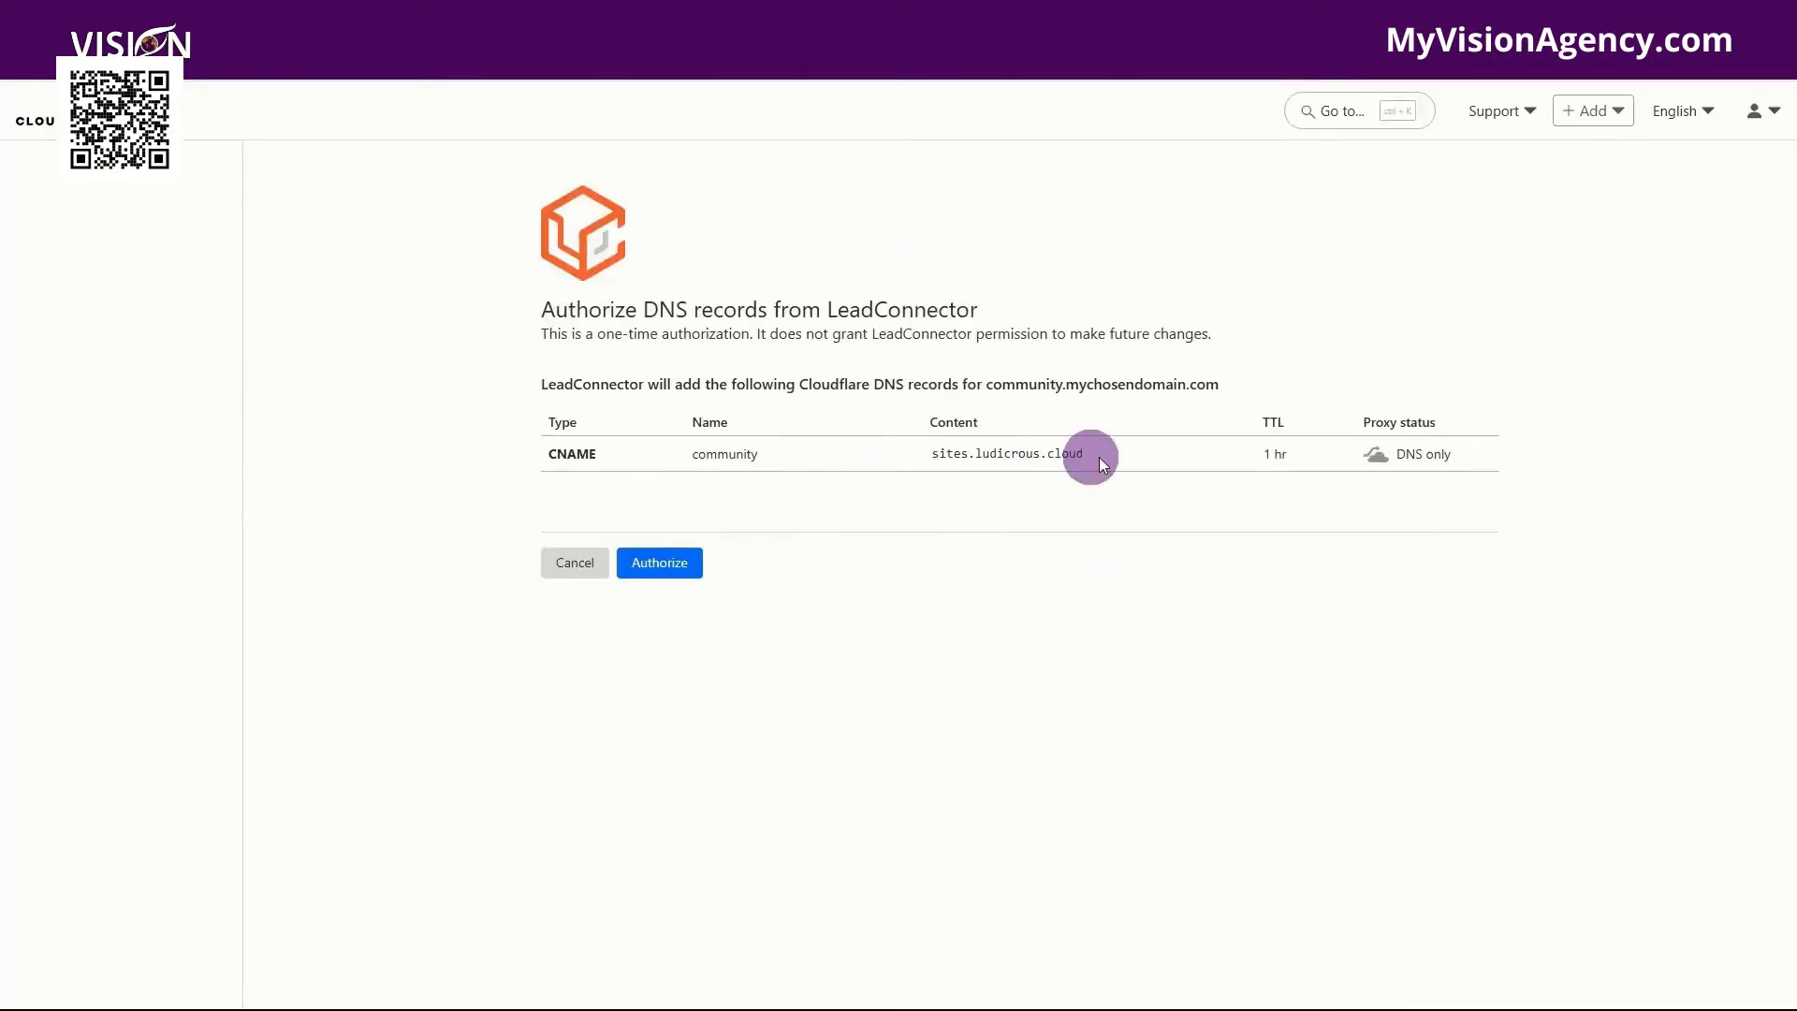
{"action": "left_click", "coordinate": [683, 565]}
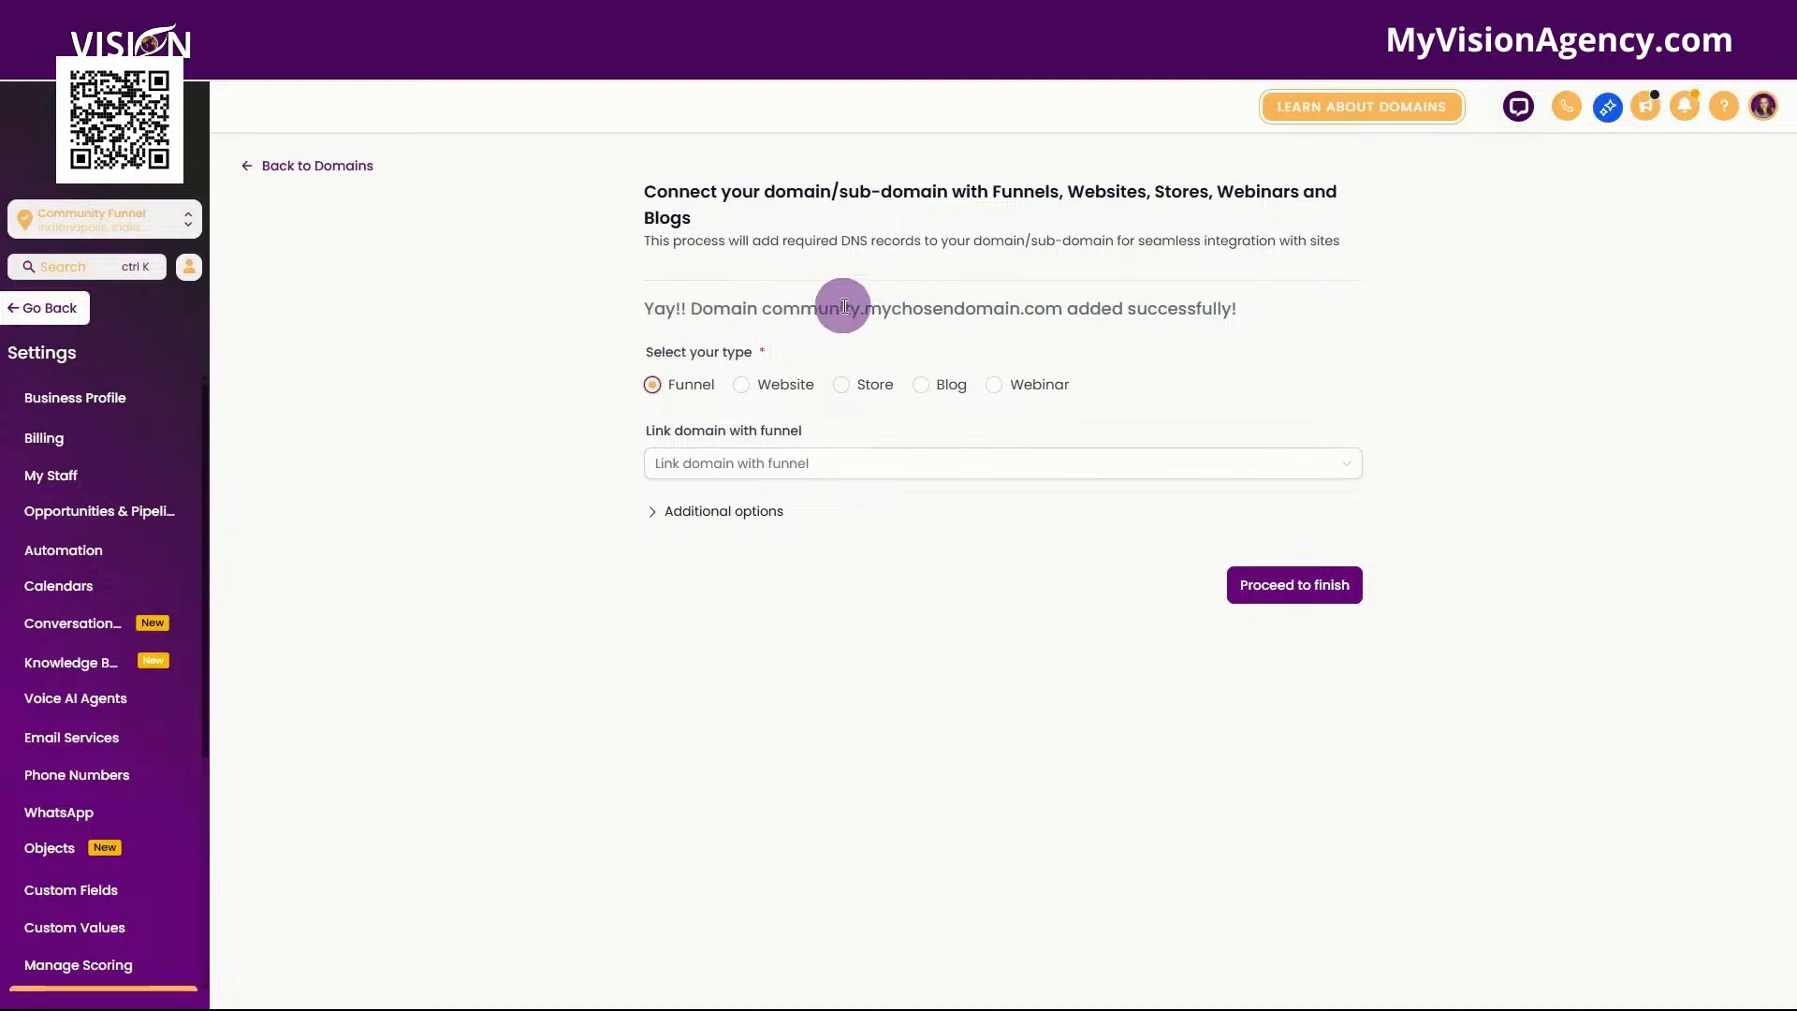
Link the new subdomain to the Community Funnel with Join Today as its default page.
{"action": "left_click", "coordinate": [798, 473]}
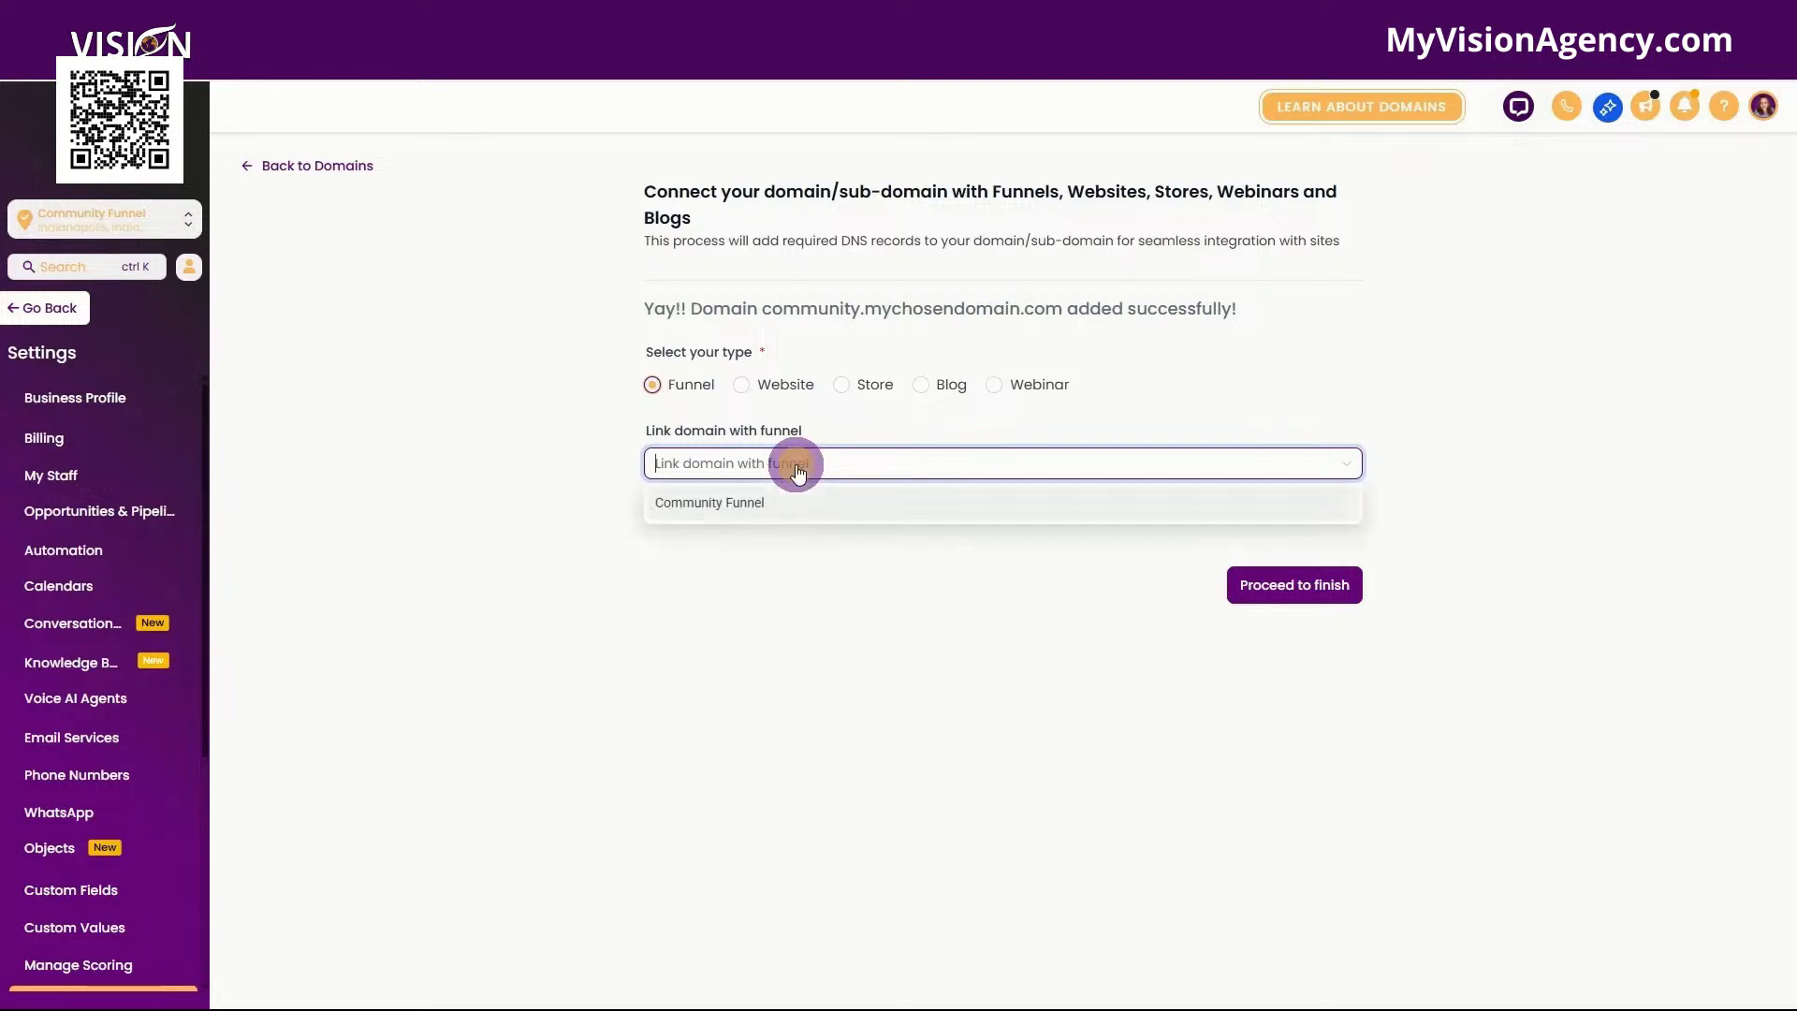
{"action": "left_click", "coordinate": [754, 506]}
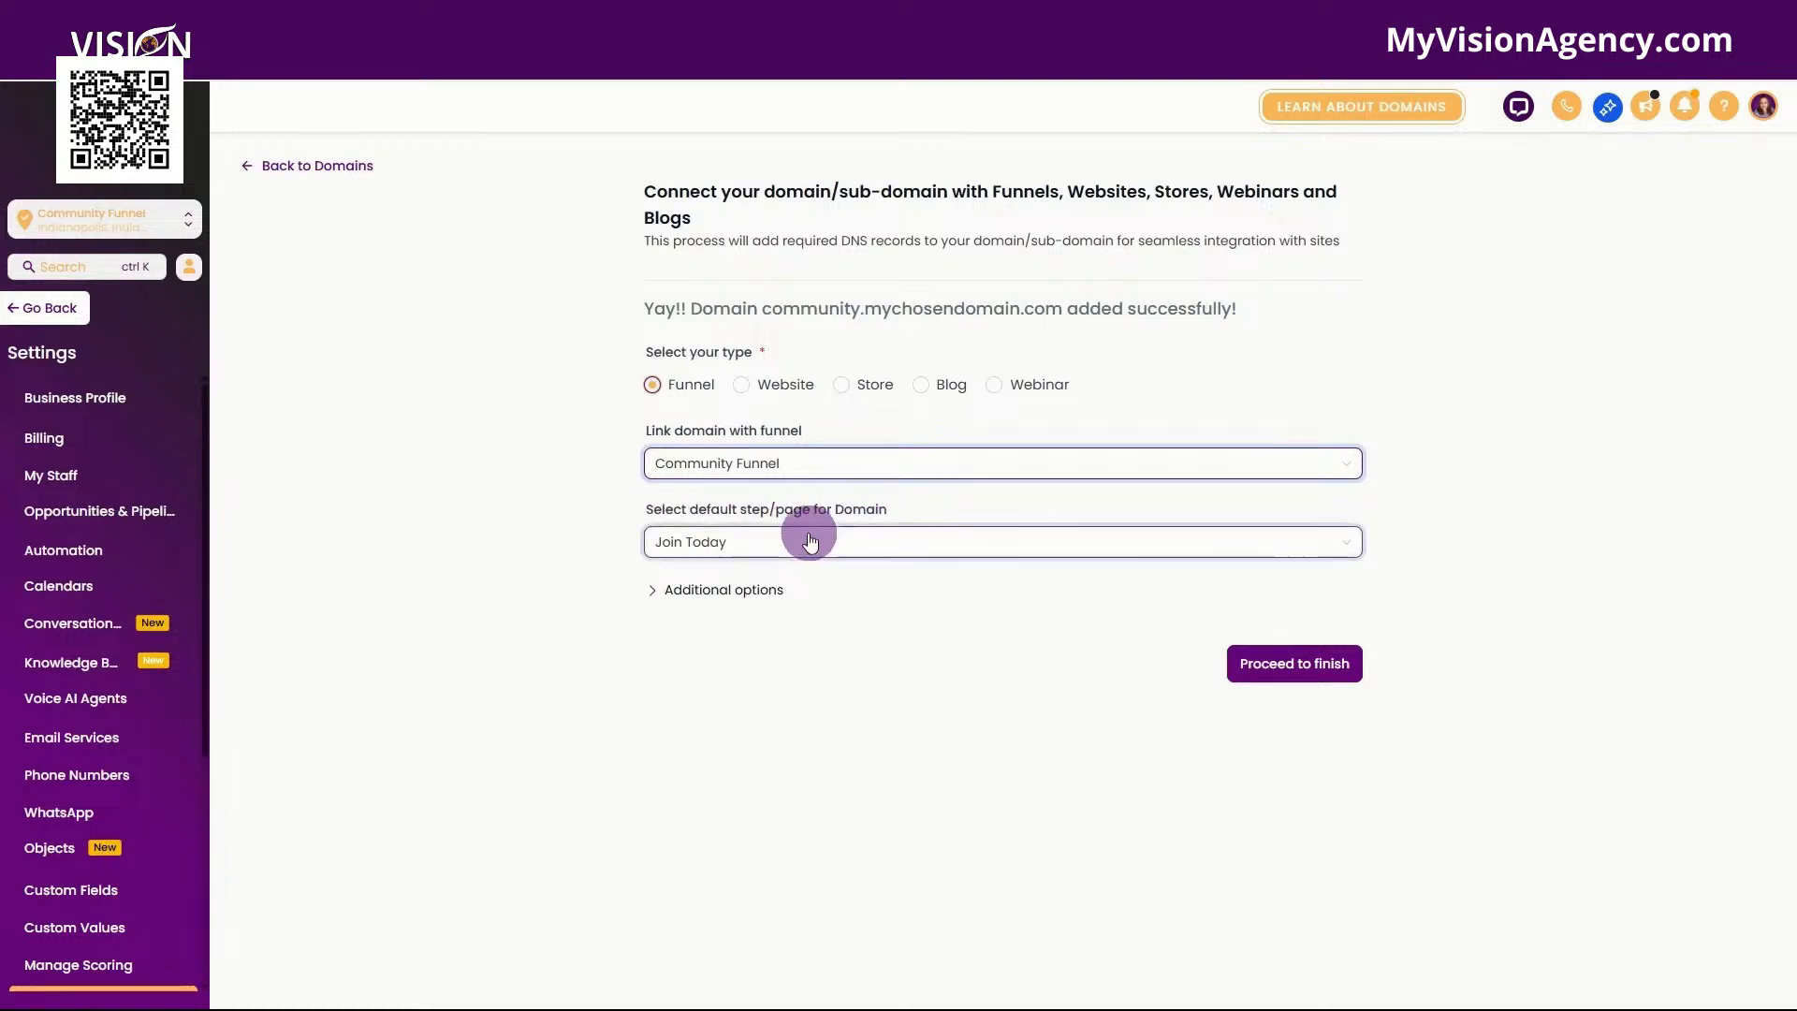
{"action": "left_click", "coordinate": [758, 548]}
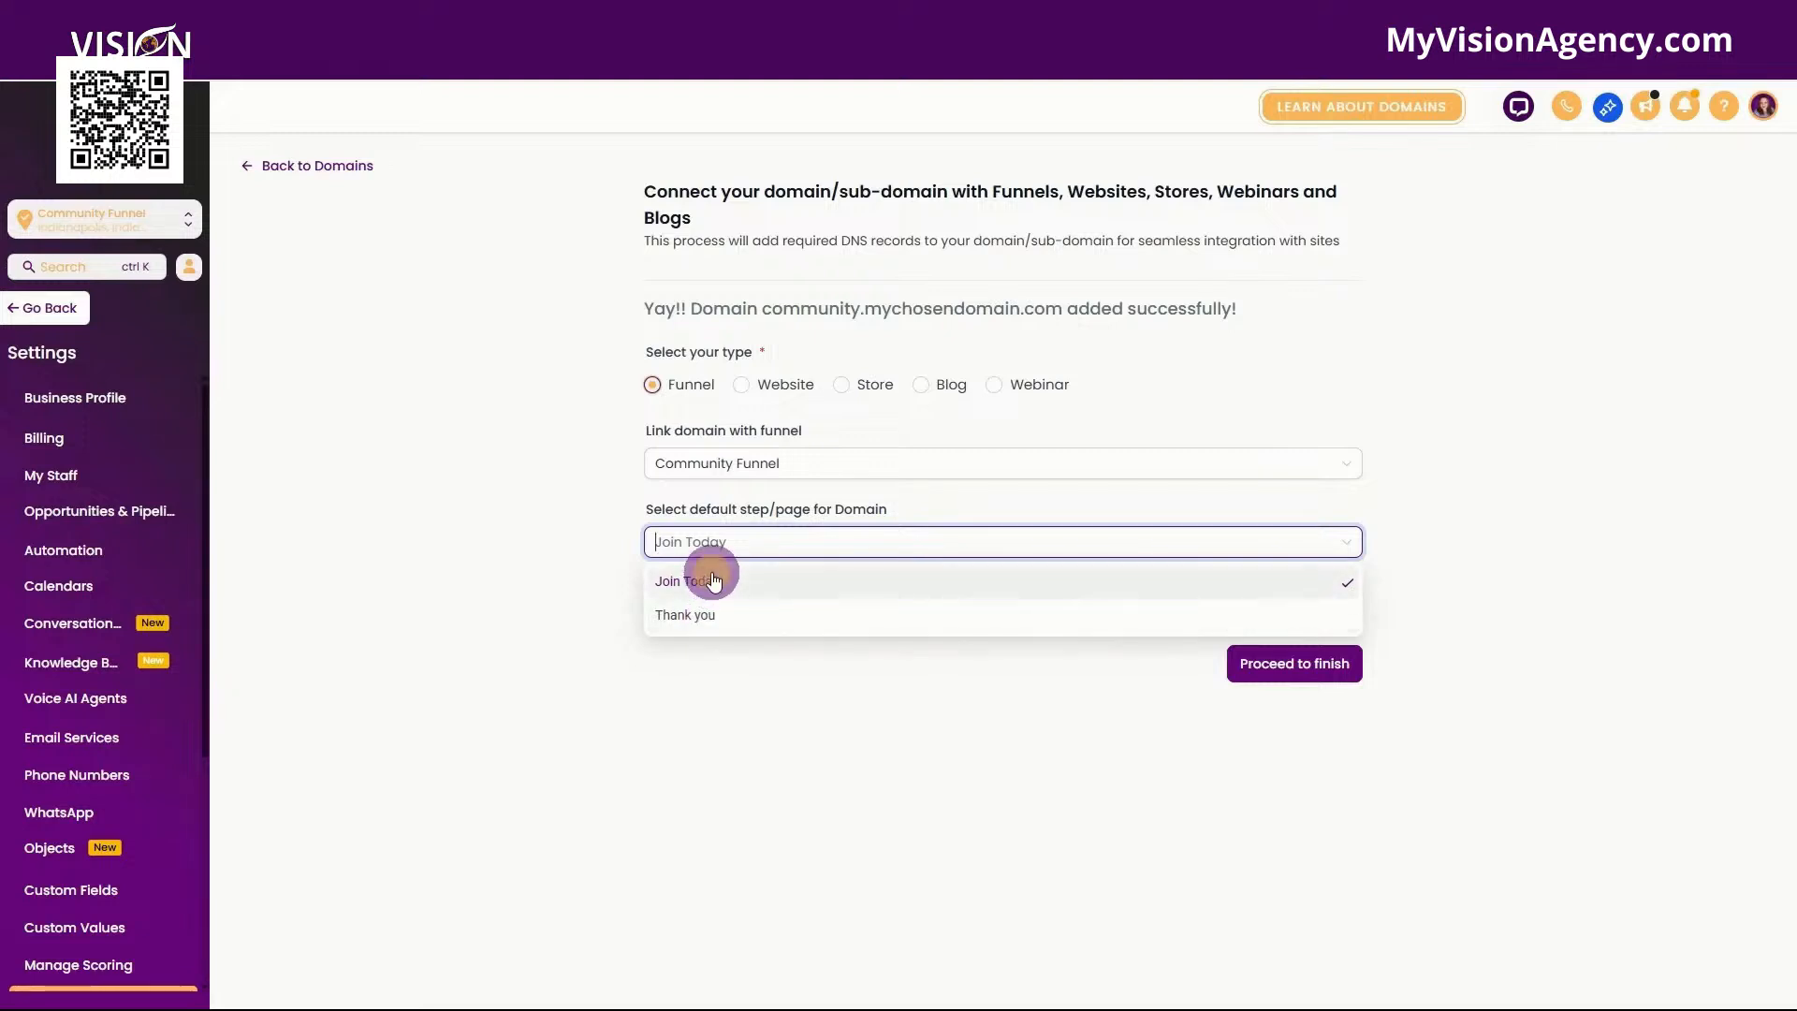
{"action": "left_click", "coordinate": [713, 581]}
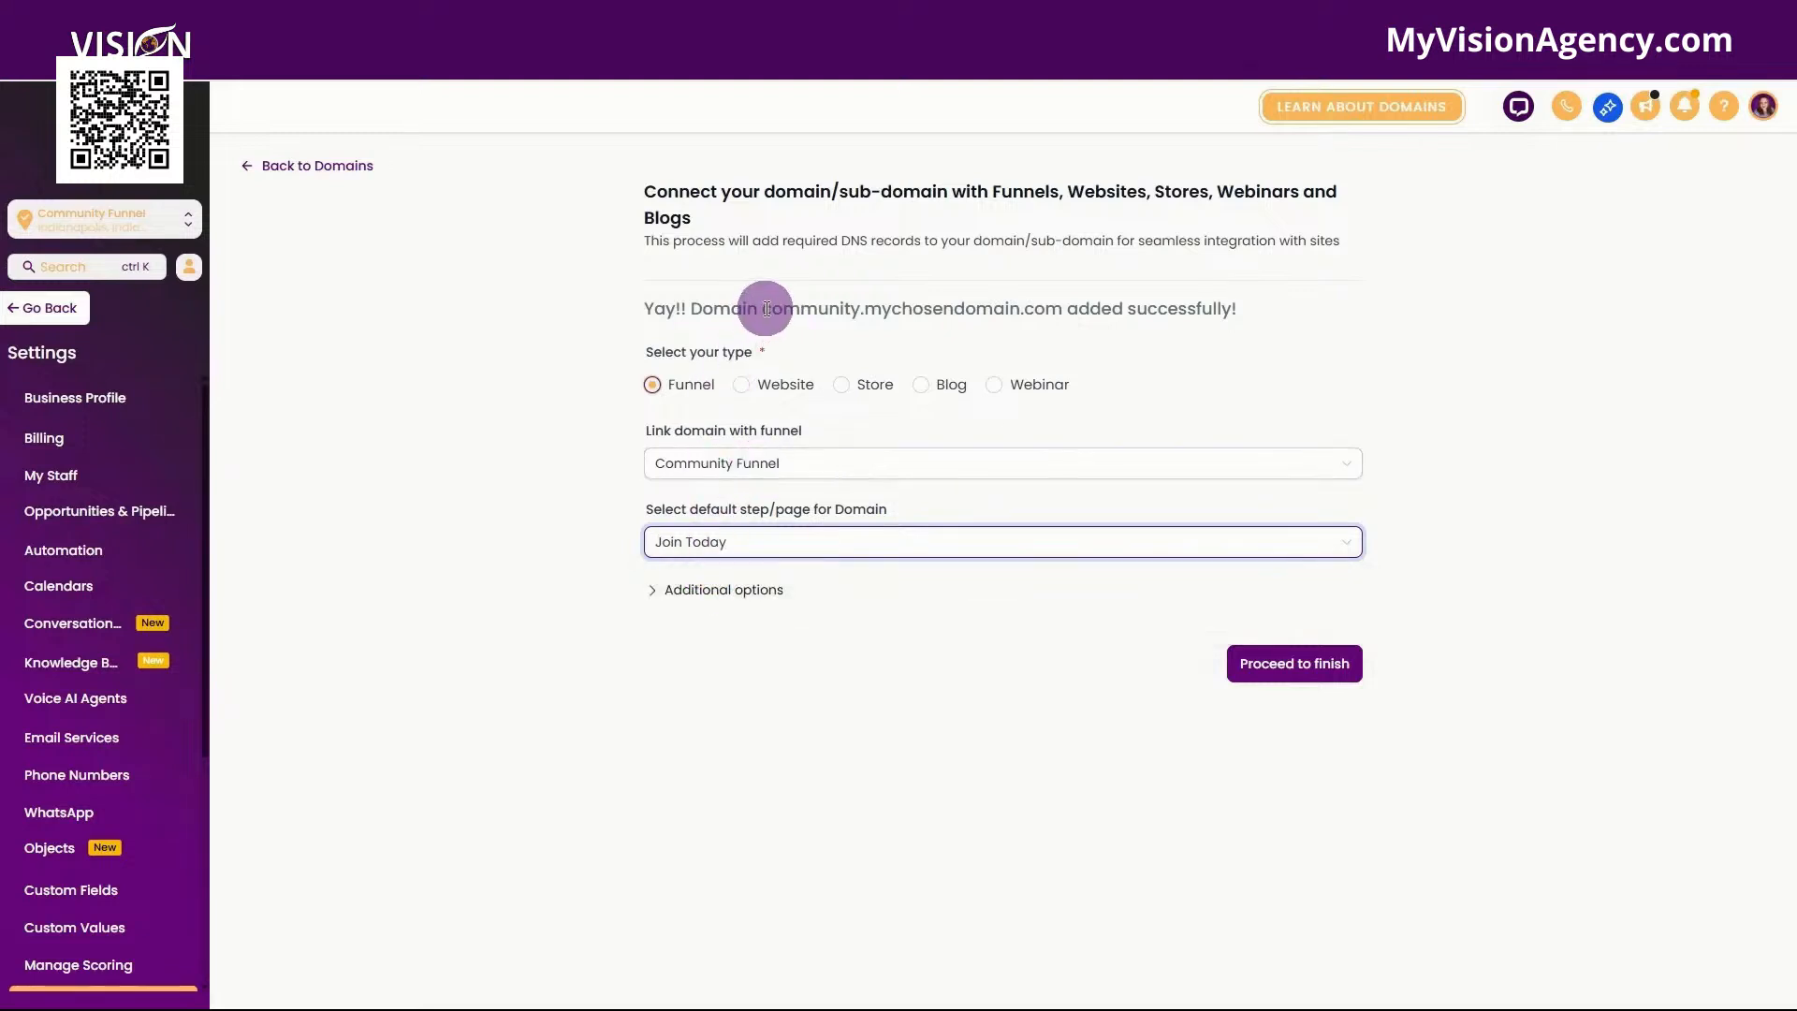
{"action": "left_click_drag", "start_coordinate": [765, 309], "coordinate": [1060, 312]}
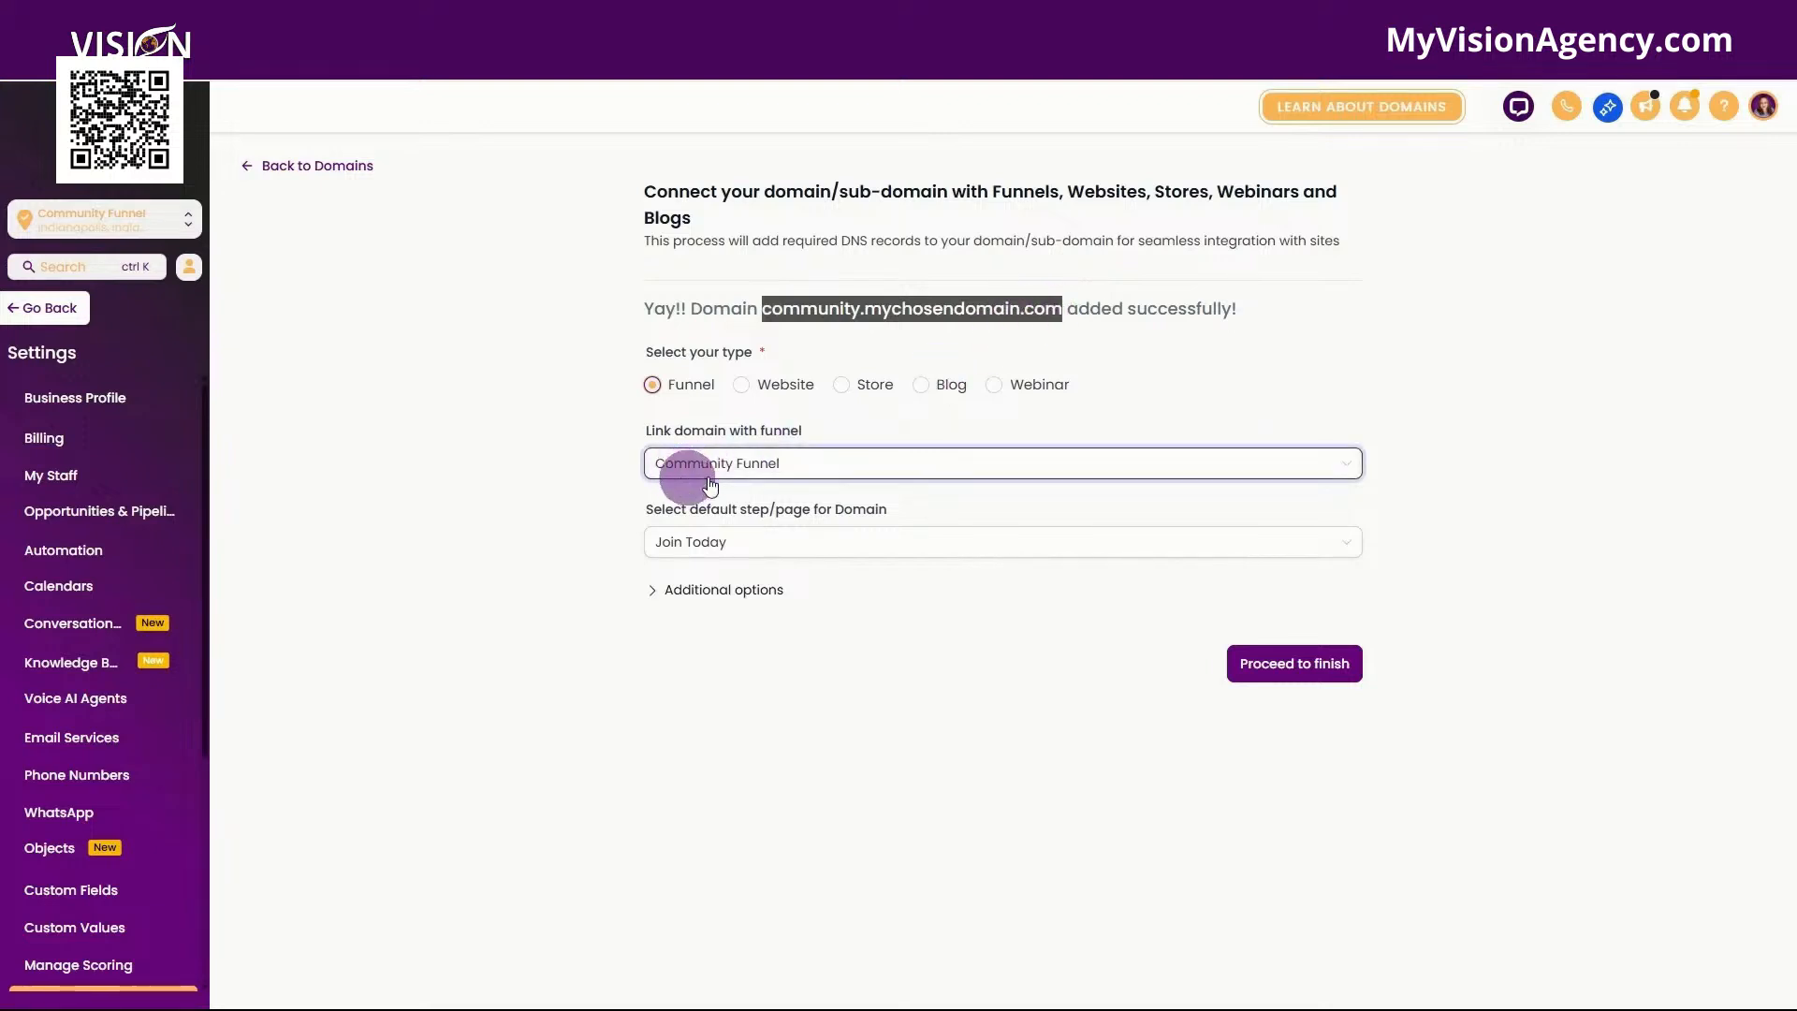
Set Community Funnel / Join Today as the domain's default 404/error page and finish the domain connection.
{"action": "left_click", "coordinate": [721, 591]}
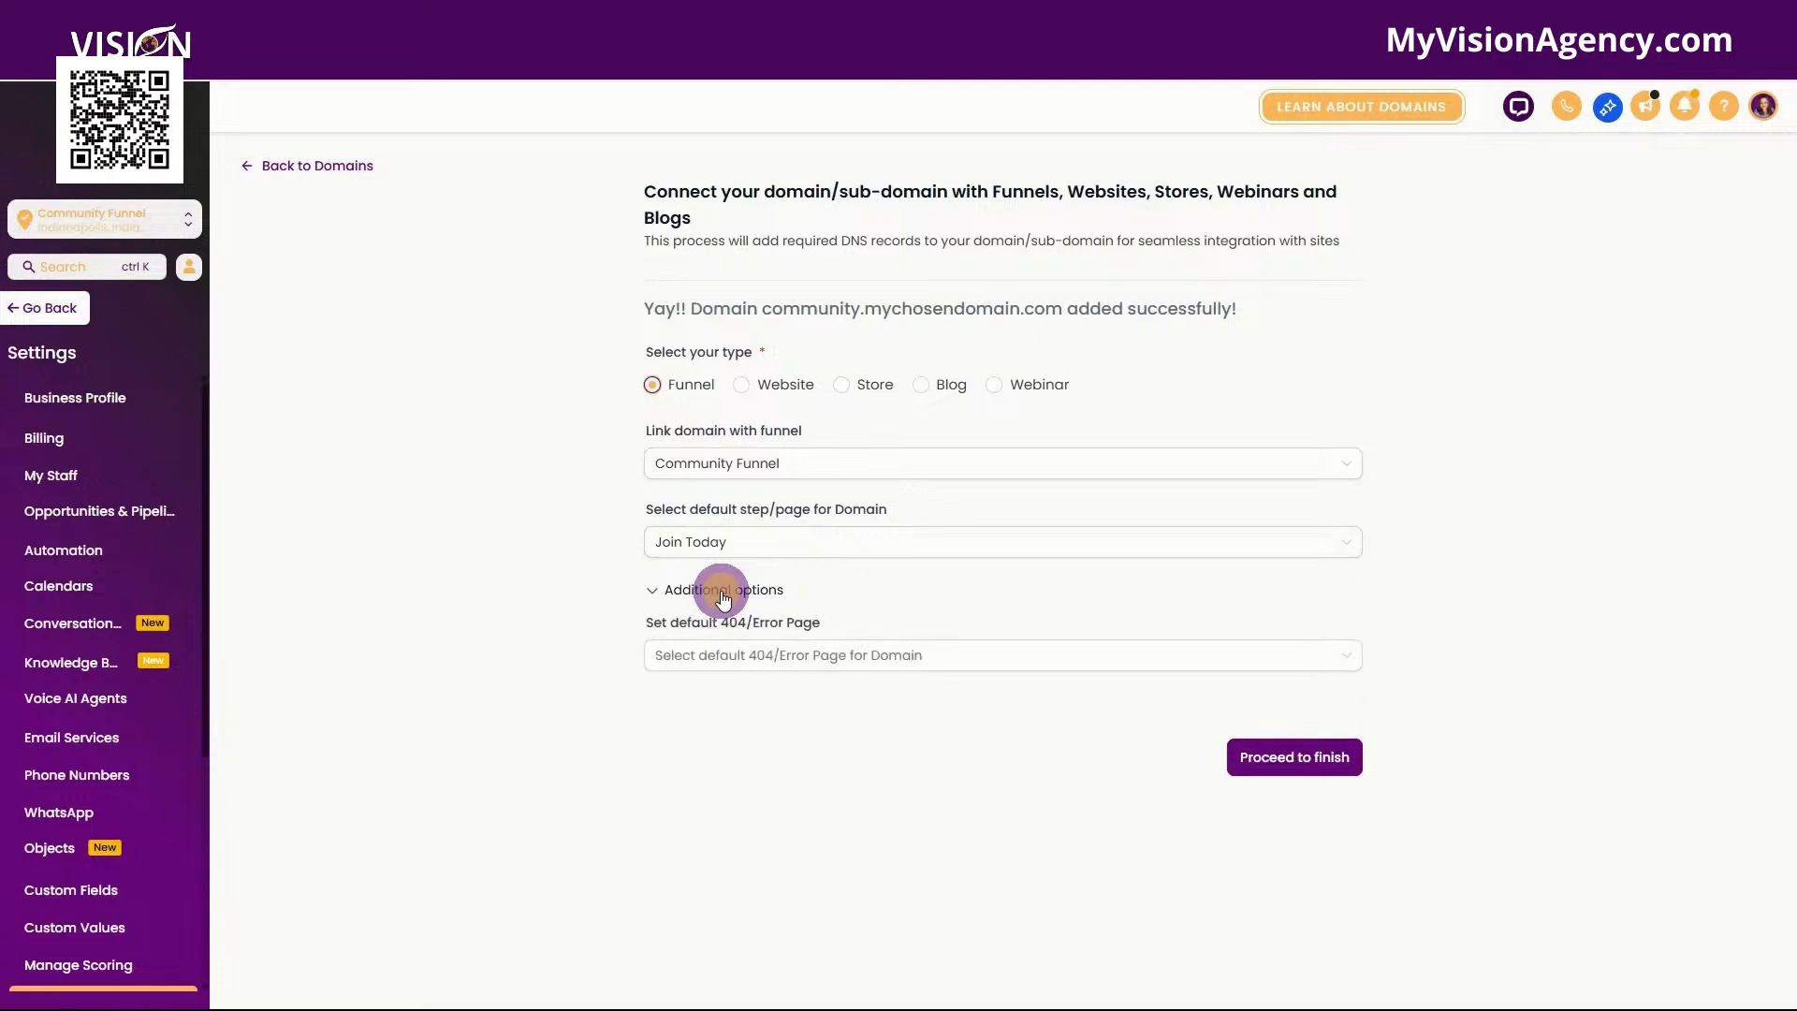
{"action": "left_click", "coordinate": [731, 663]}
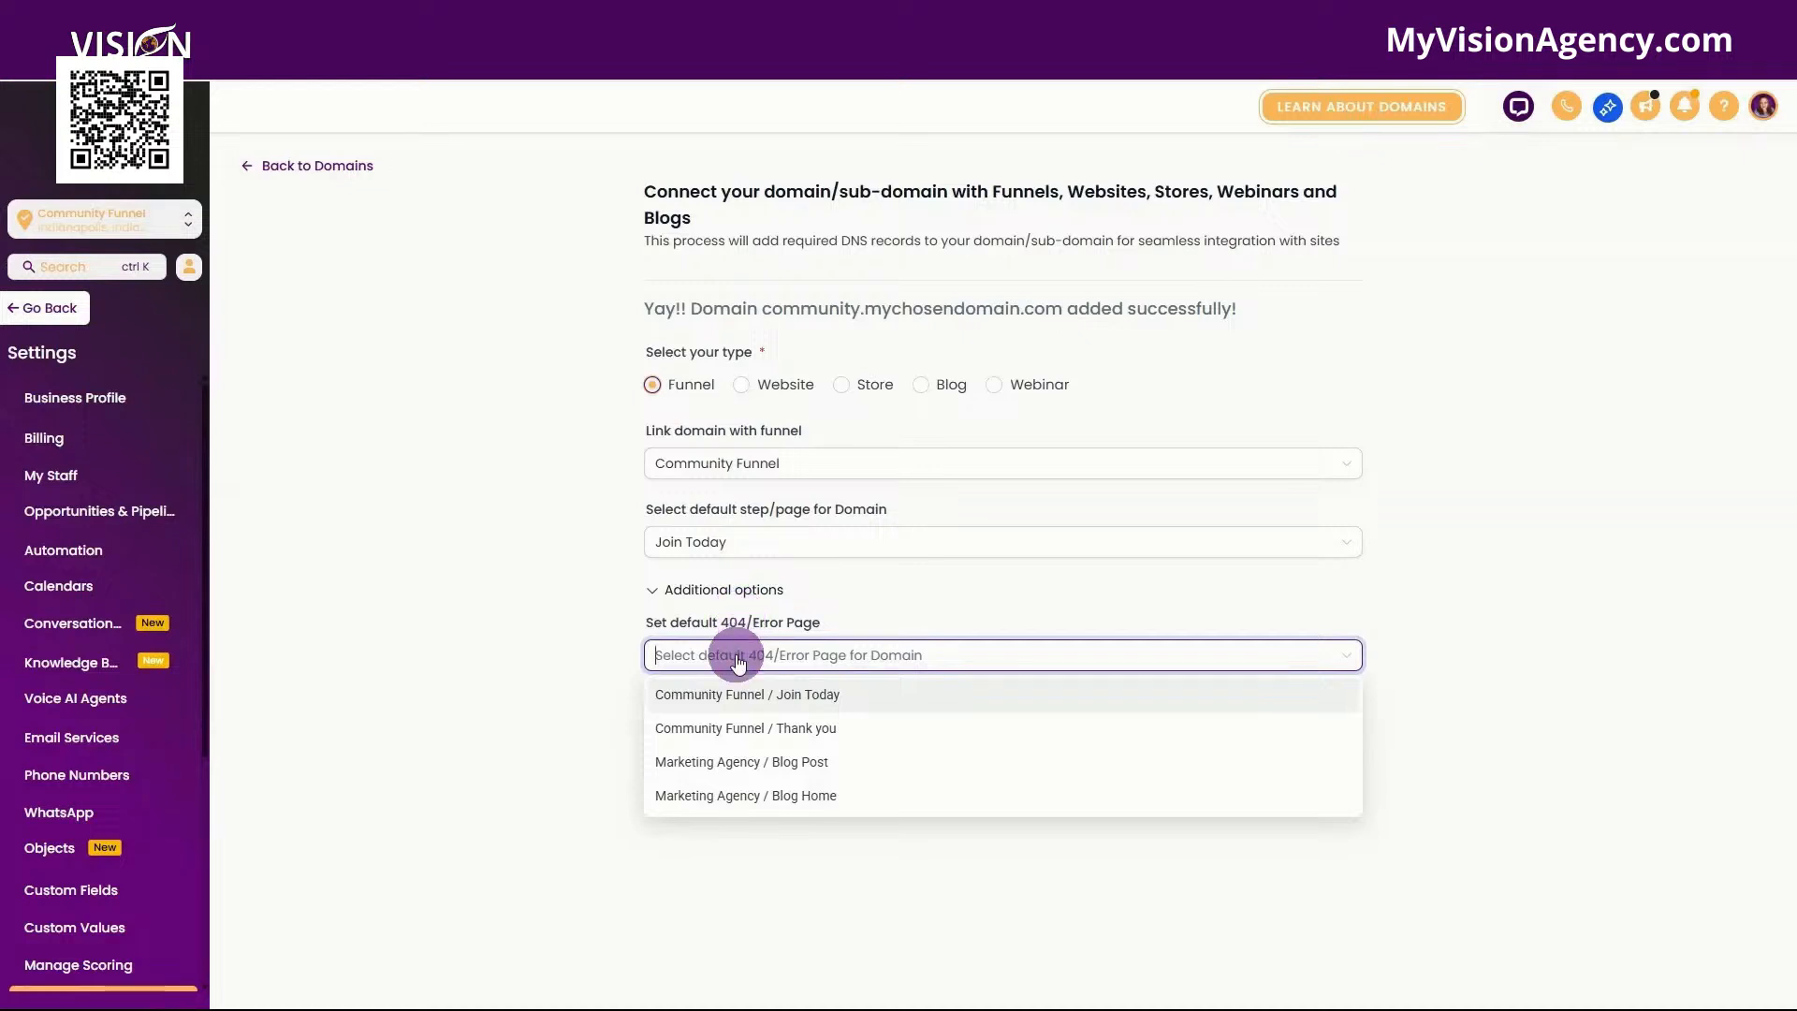
{"action": "left_click", "coordinate": [734, 694]}
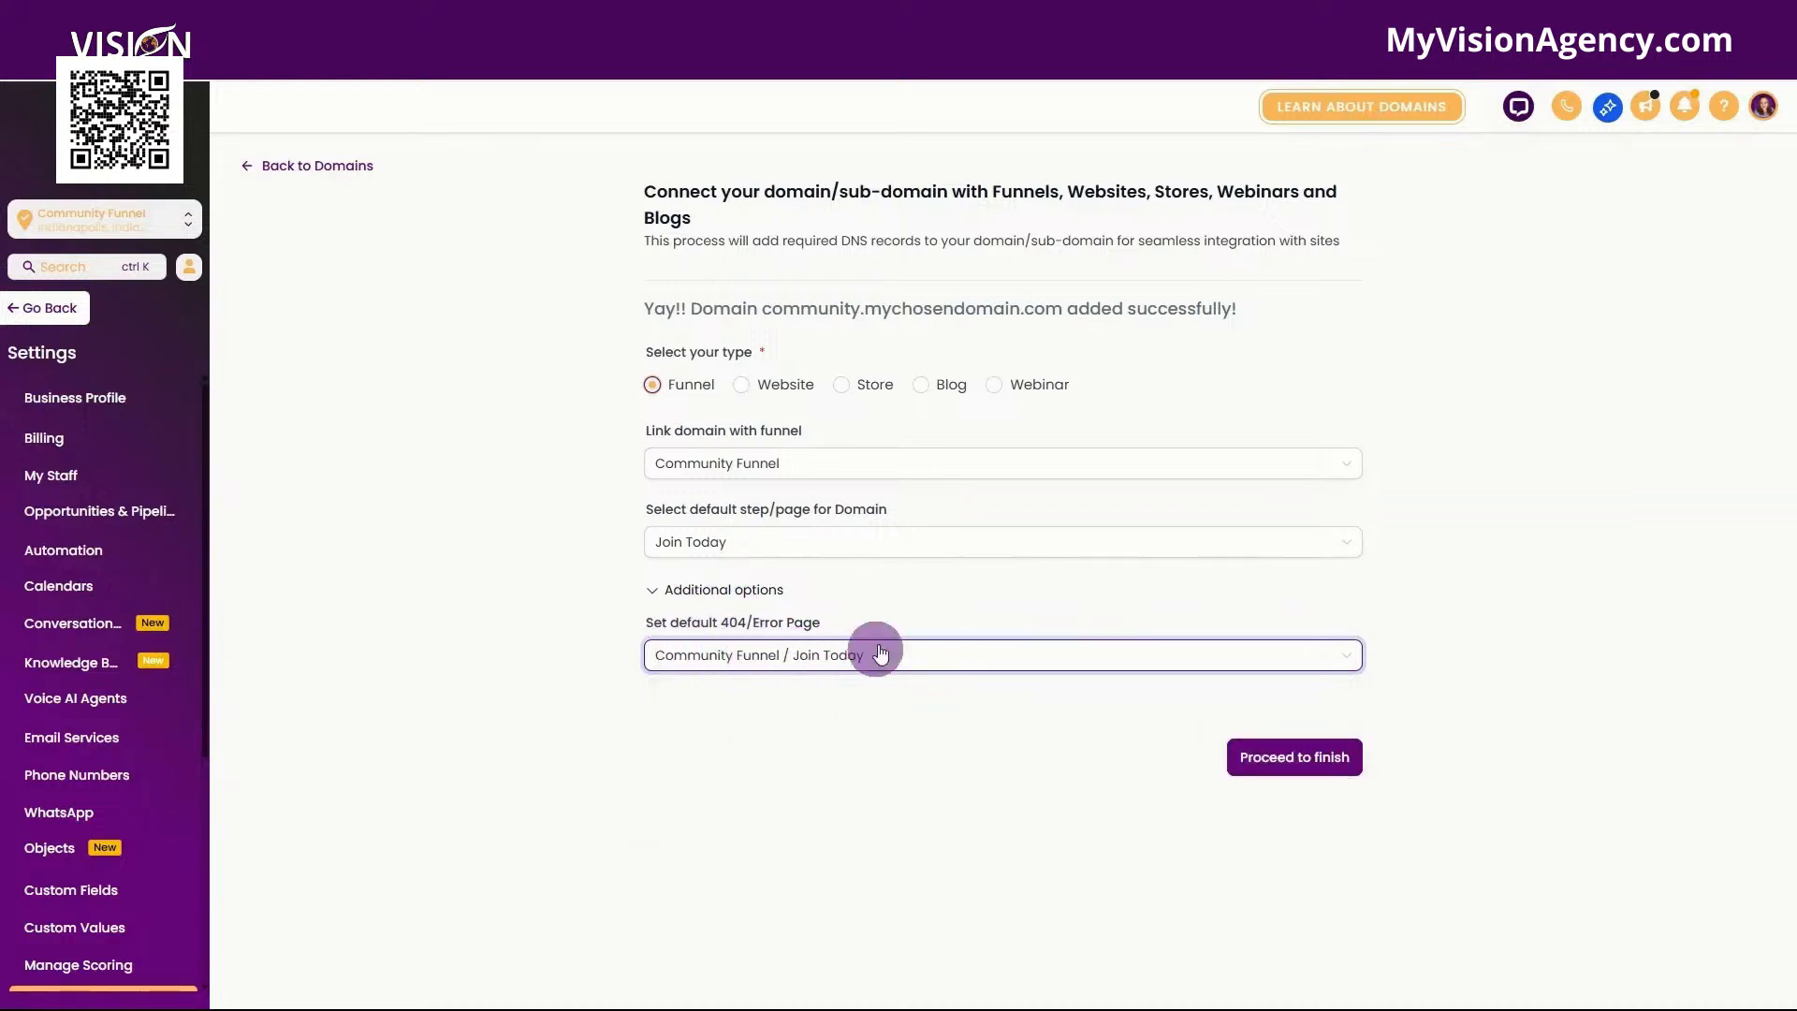
{"action": "left_click", "coordinate": [1307, 765]}
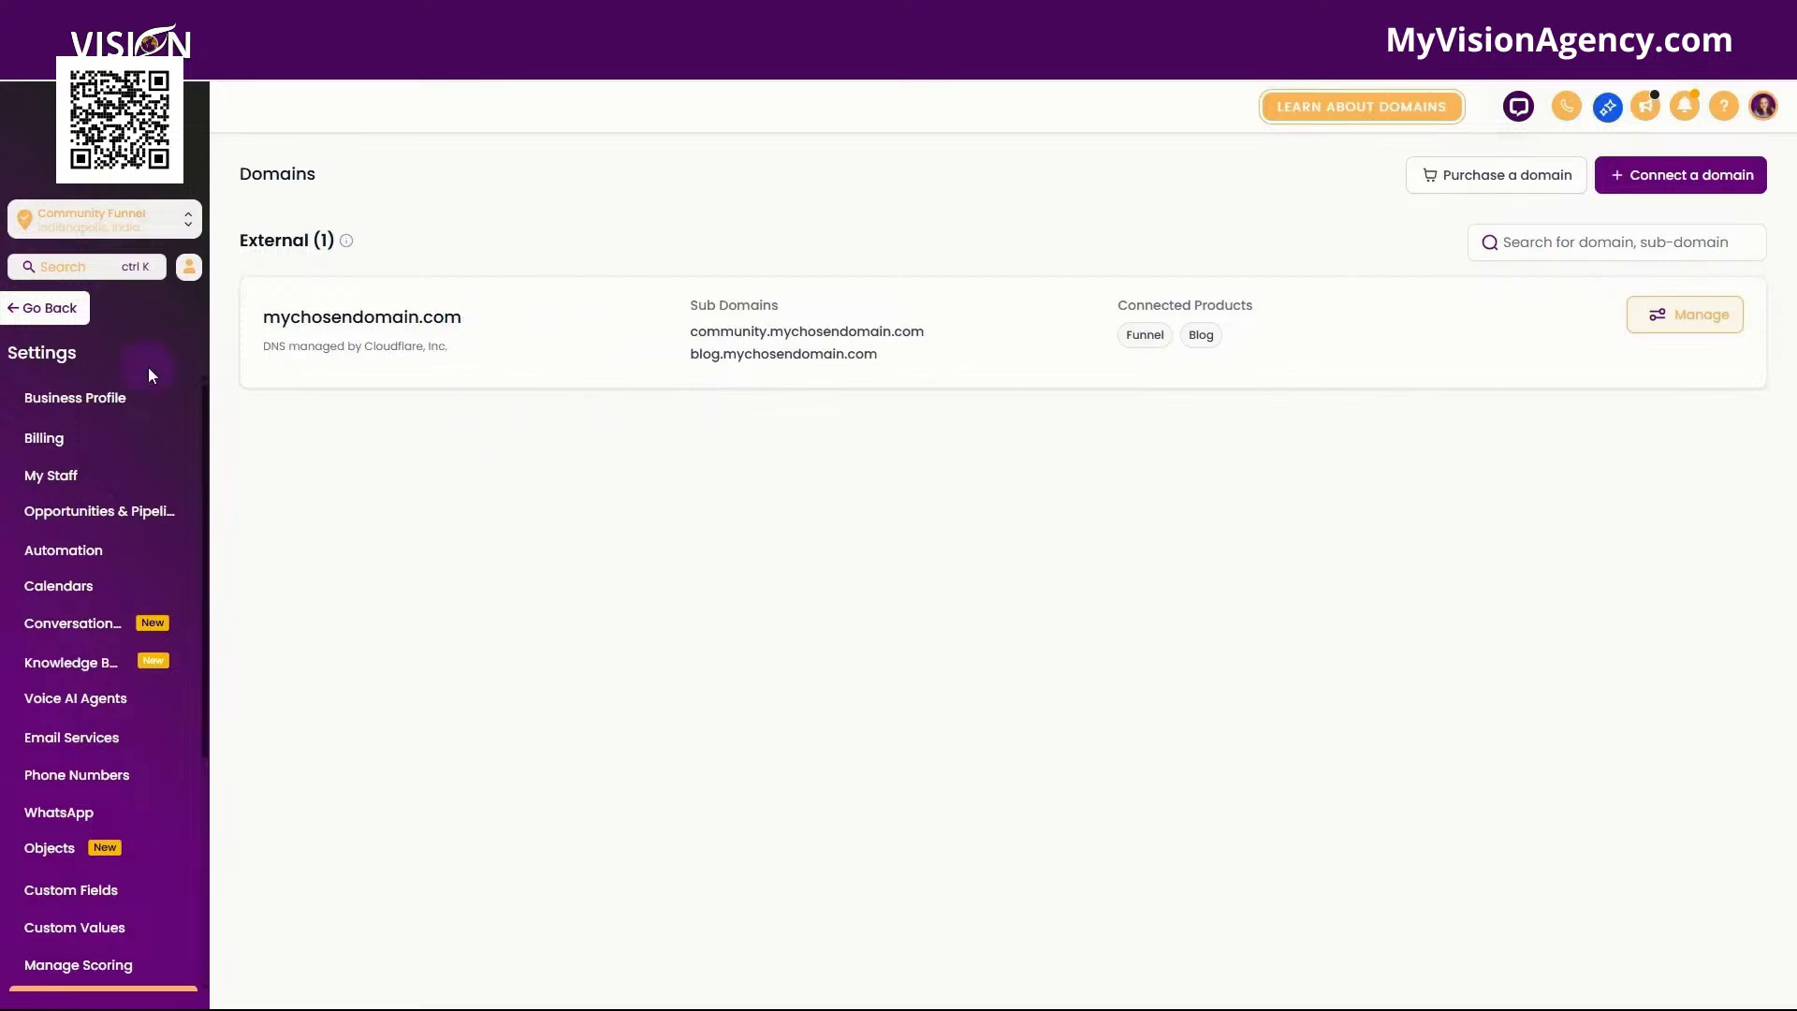
Return to the Community Funnel's steps and bring up the publishing settings of the Join Today step.
{"action": "left_click", "coordinate": [54, 321]}
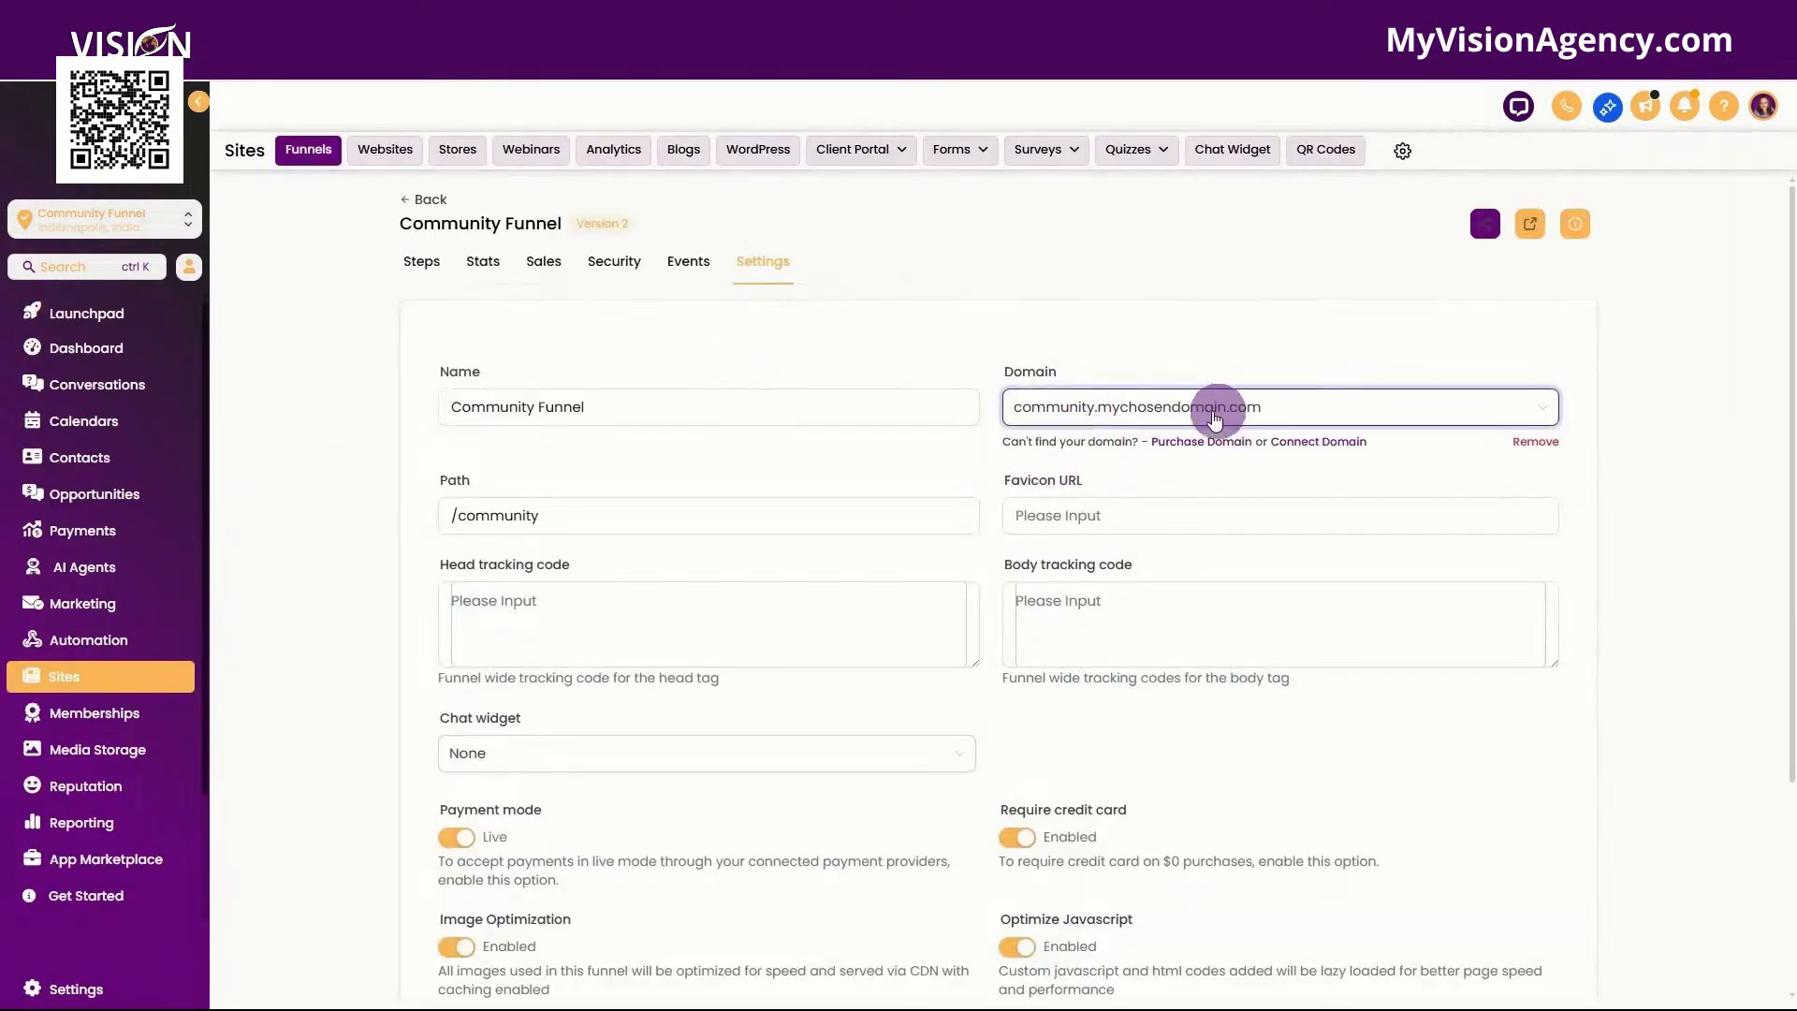
{"action": "left_click", "coordinate": [435, 265]}
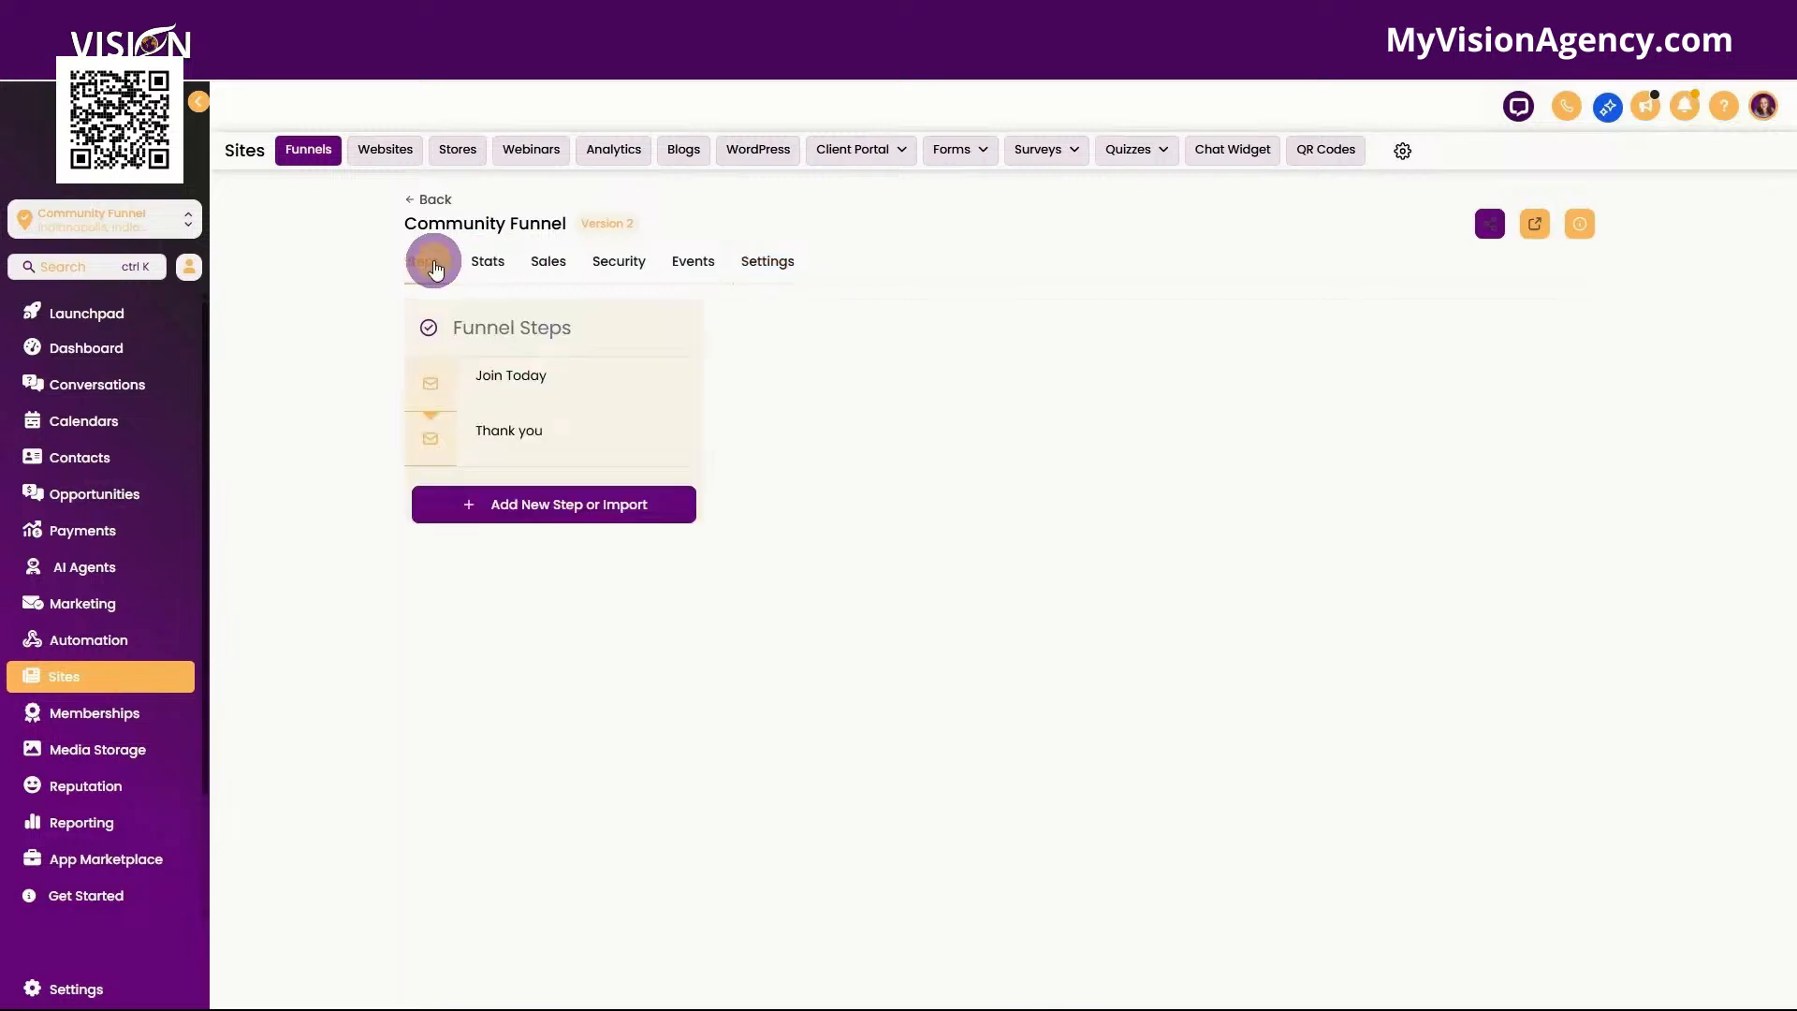
{"action": "left_click", "coordinate": [1544, 338]}
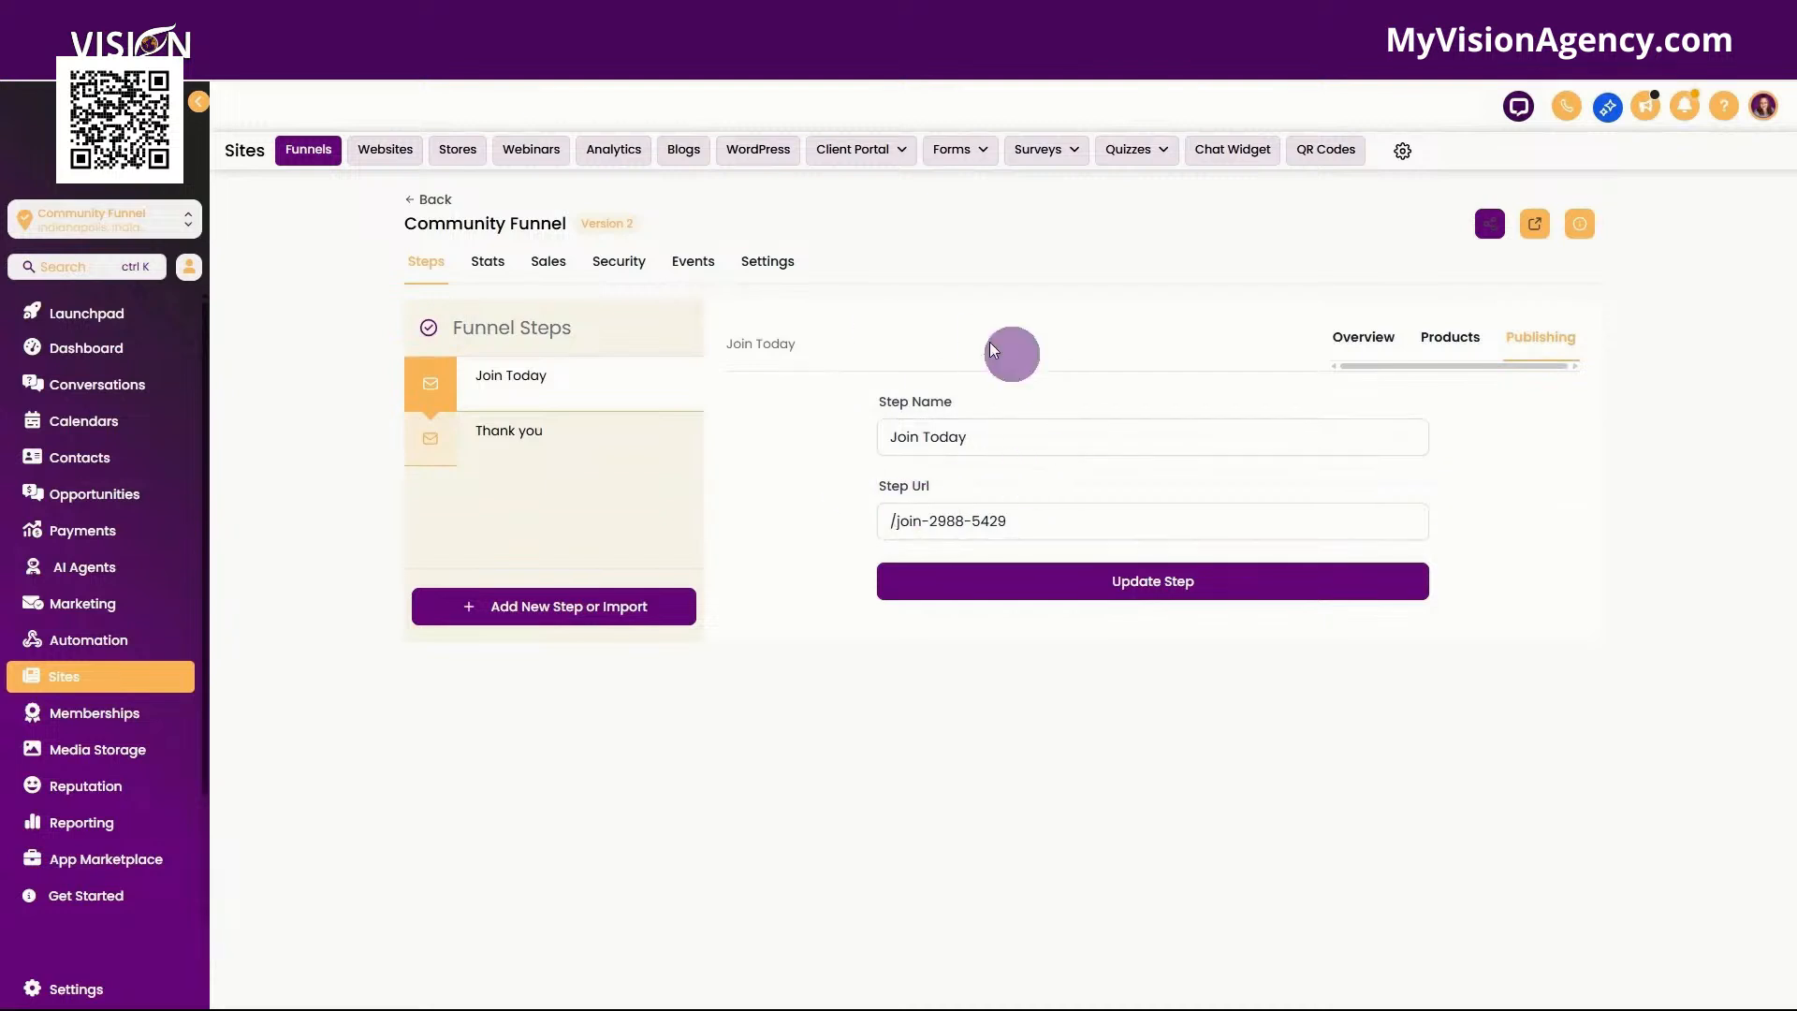
{"action": "left_click", "coordinate": [894, 520]}
{"action": "left_click", "coordinate": [1588, 356]}
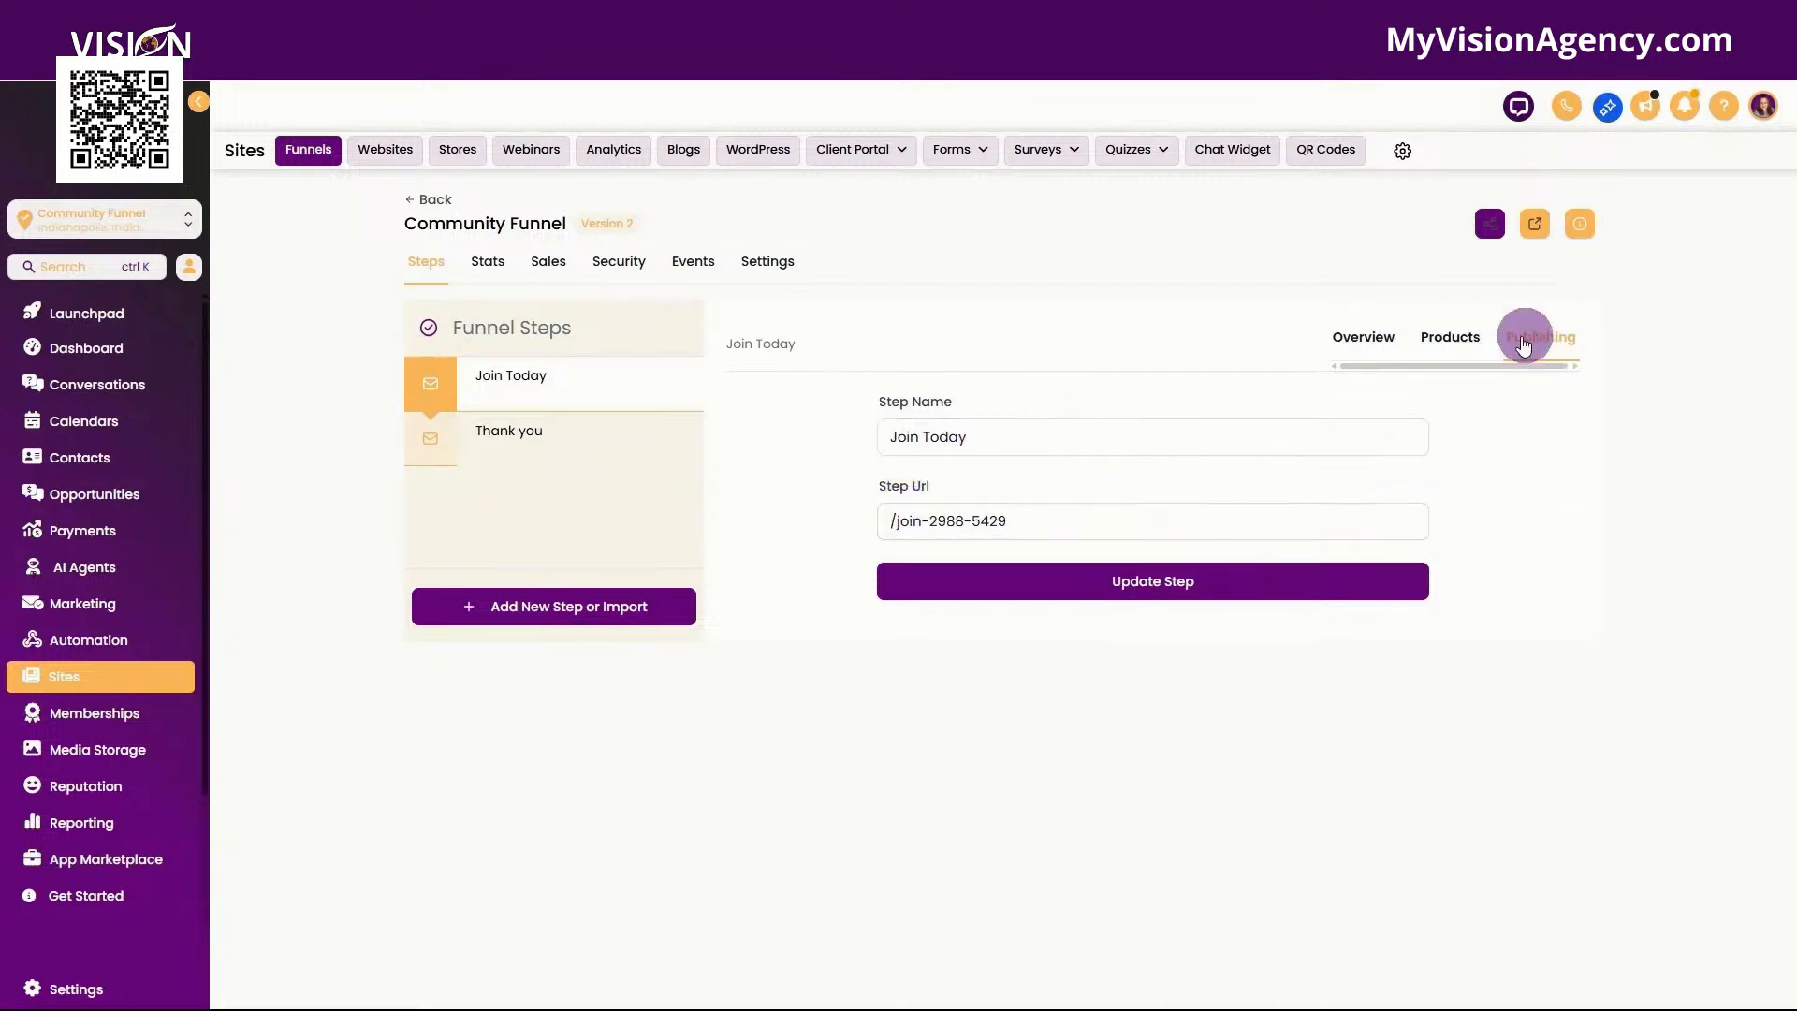
Set the Join Today step's URL to /home, rename the step Home, and update it.
{"action": "left_click", "coordinate": [910, 526]}
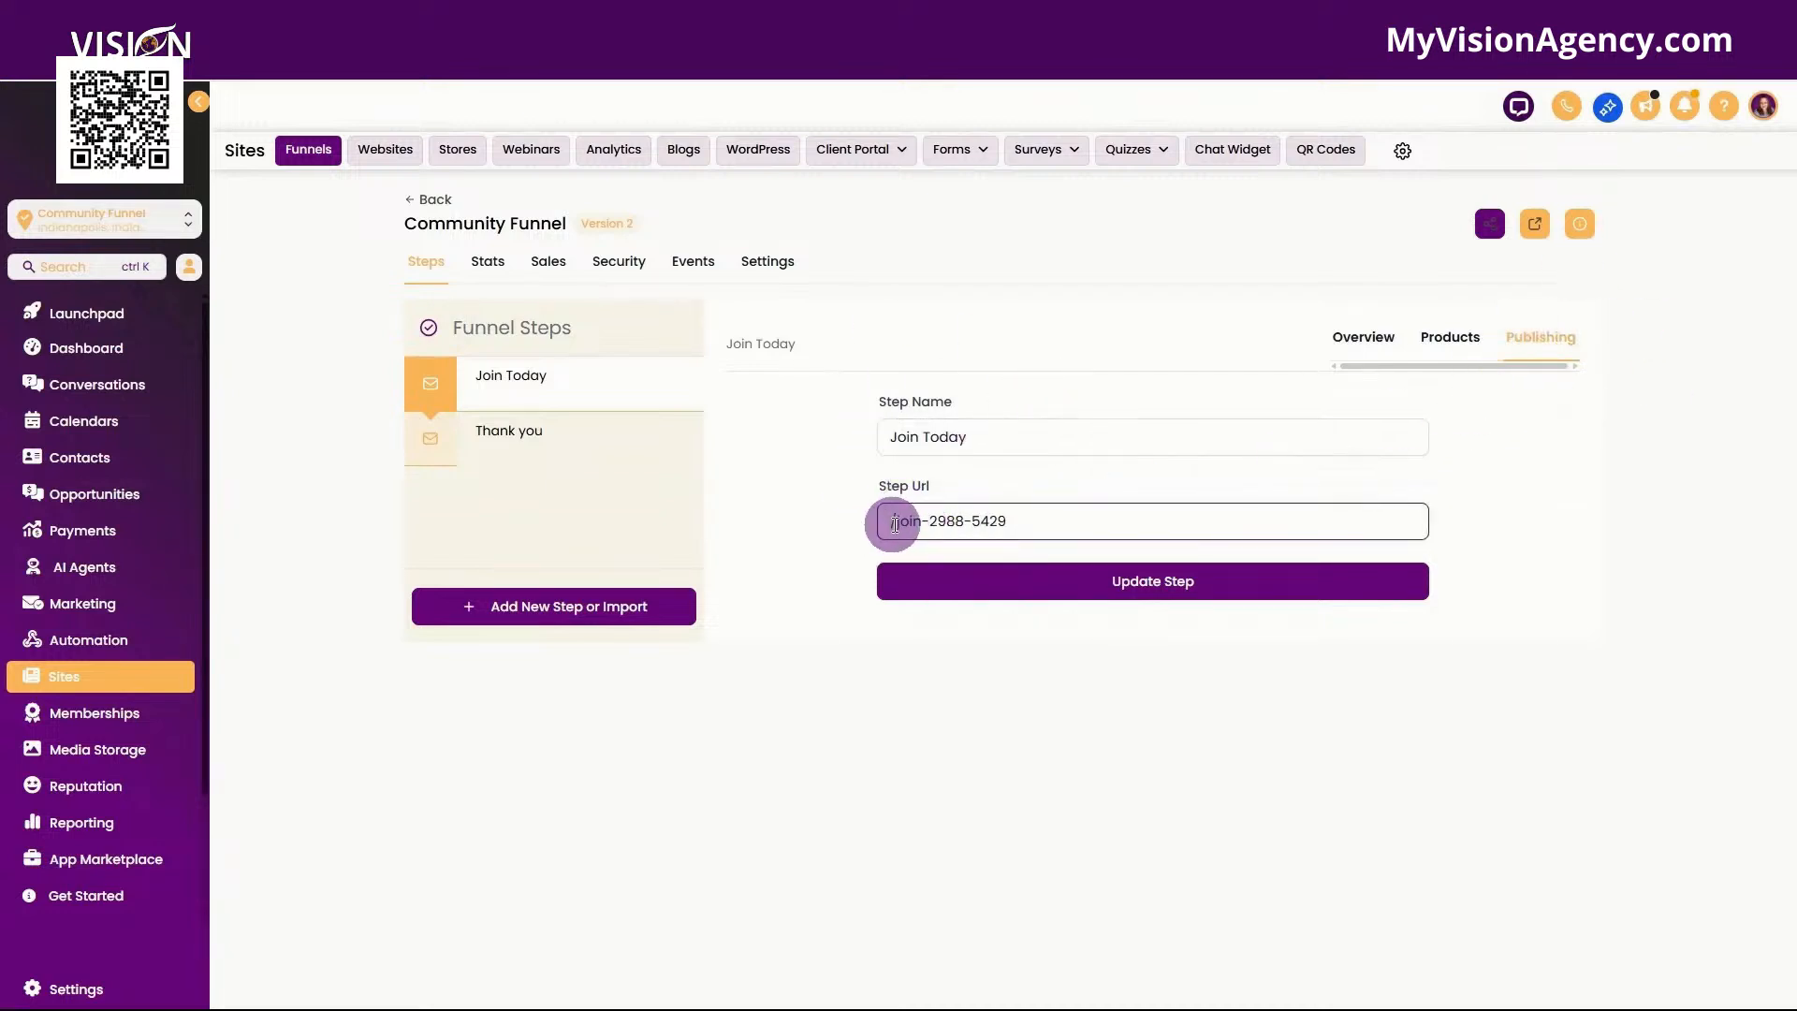
{"action": "left_click_drag", "start_coordinate": [894, 523], "coordinate": [1142, 521]}
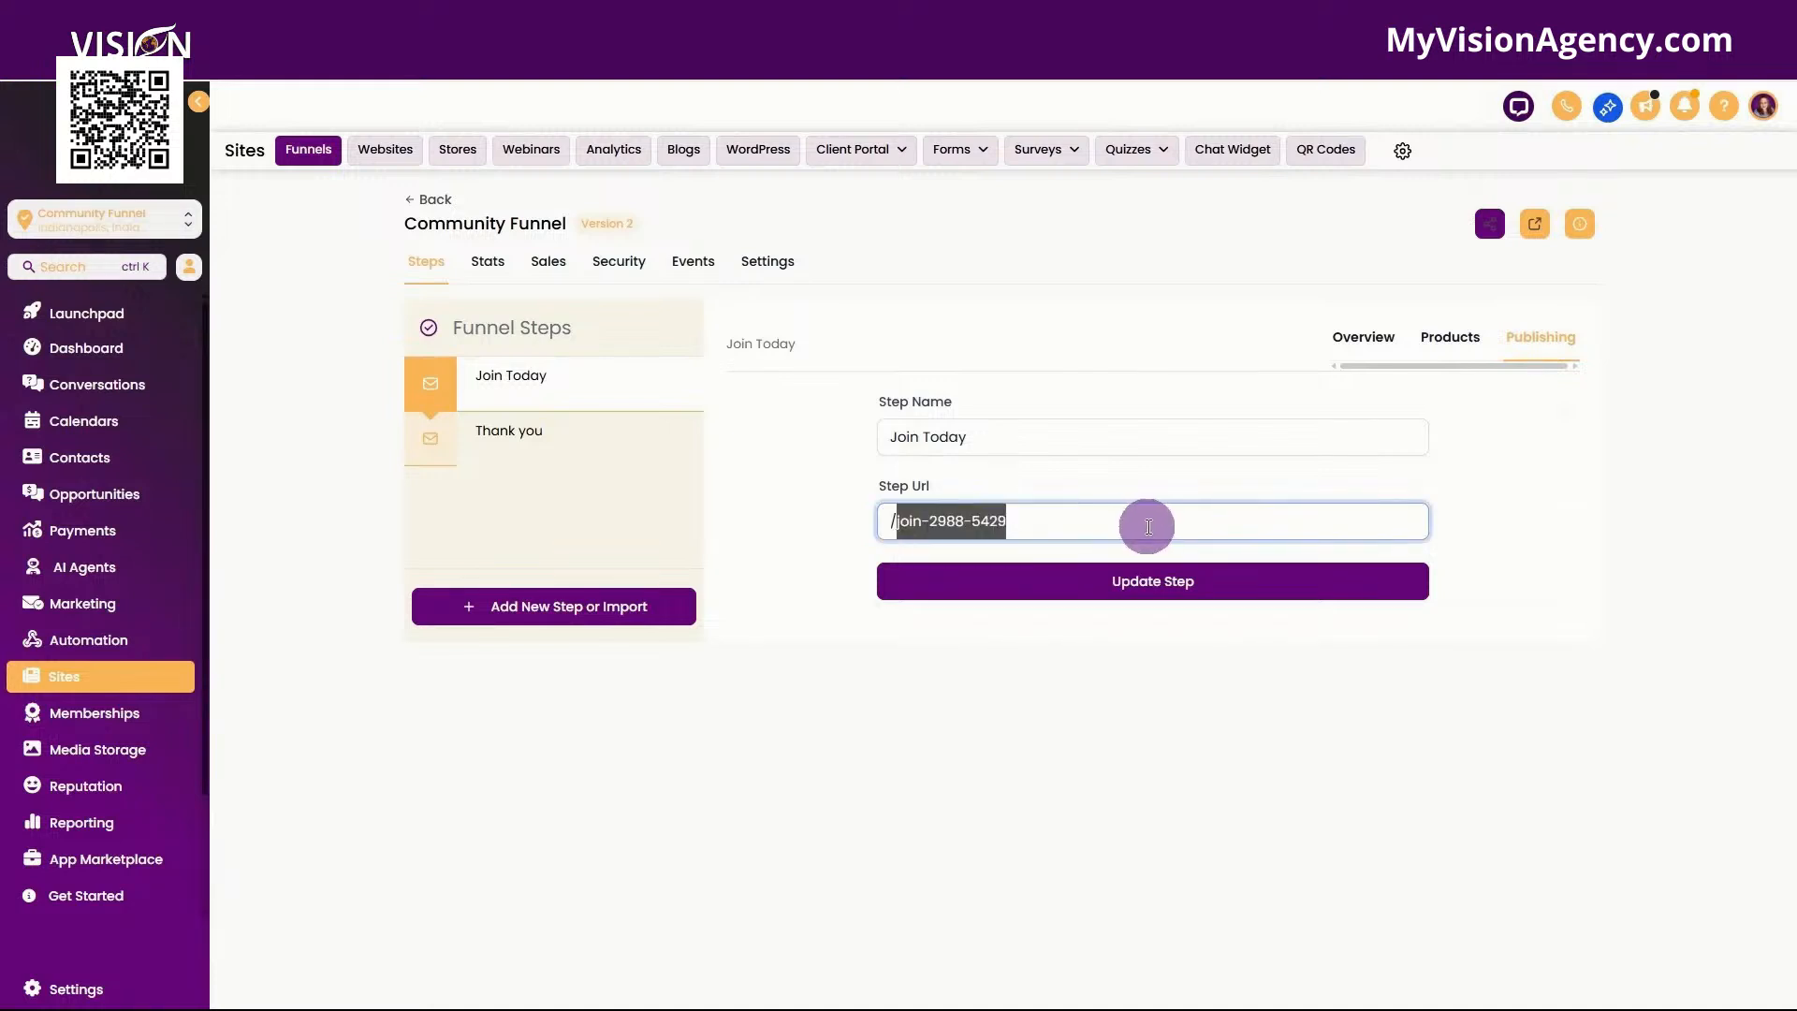
{"action": "type", "text": "home"}
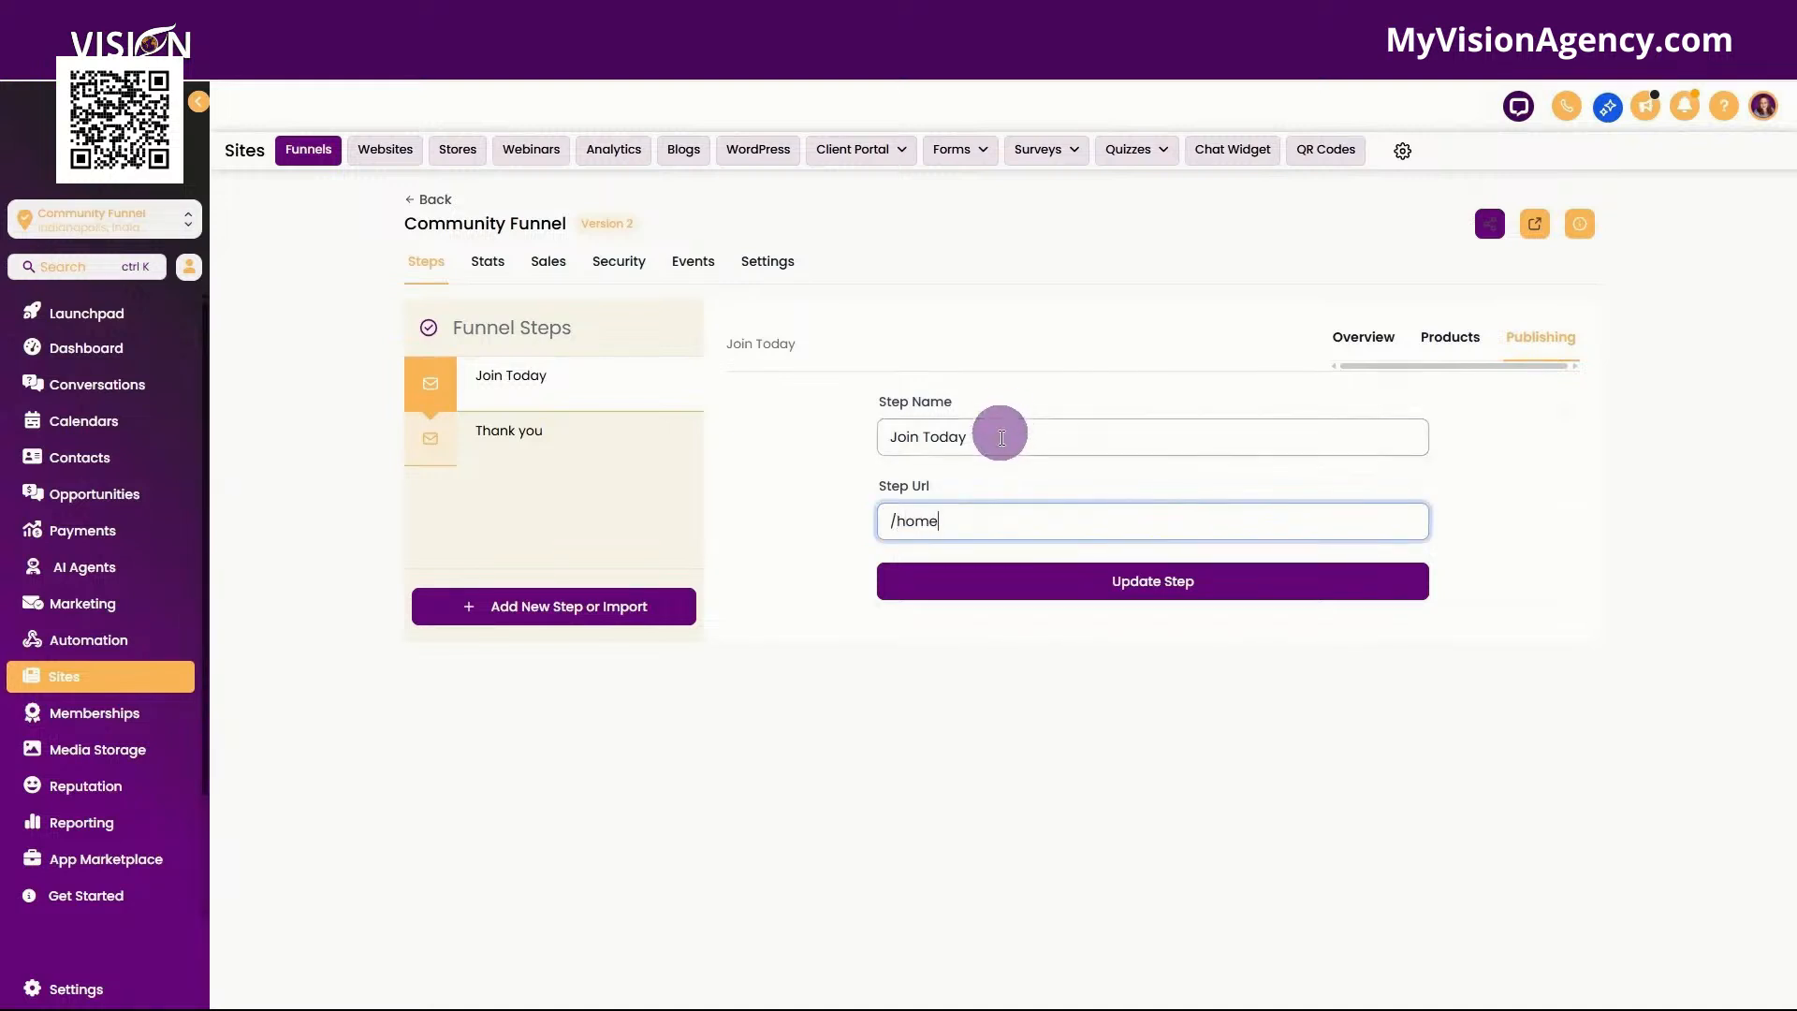
{"action": "left_click_drag", "start_coordinate": [998, 433], "coordinate": [890, 450]}
{"action": "type", "text": "Home"}
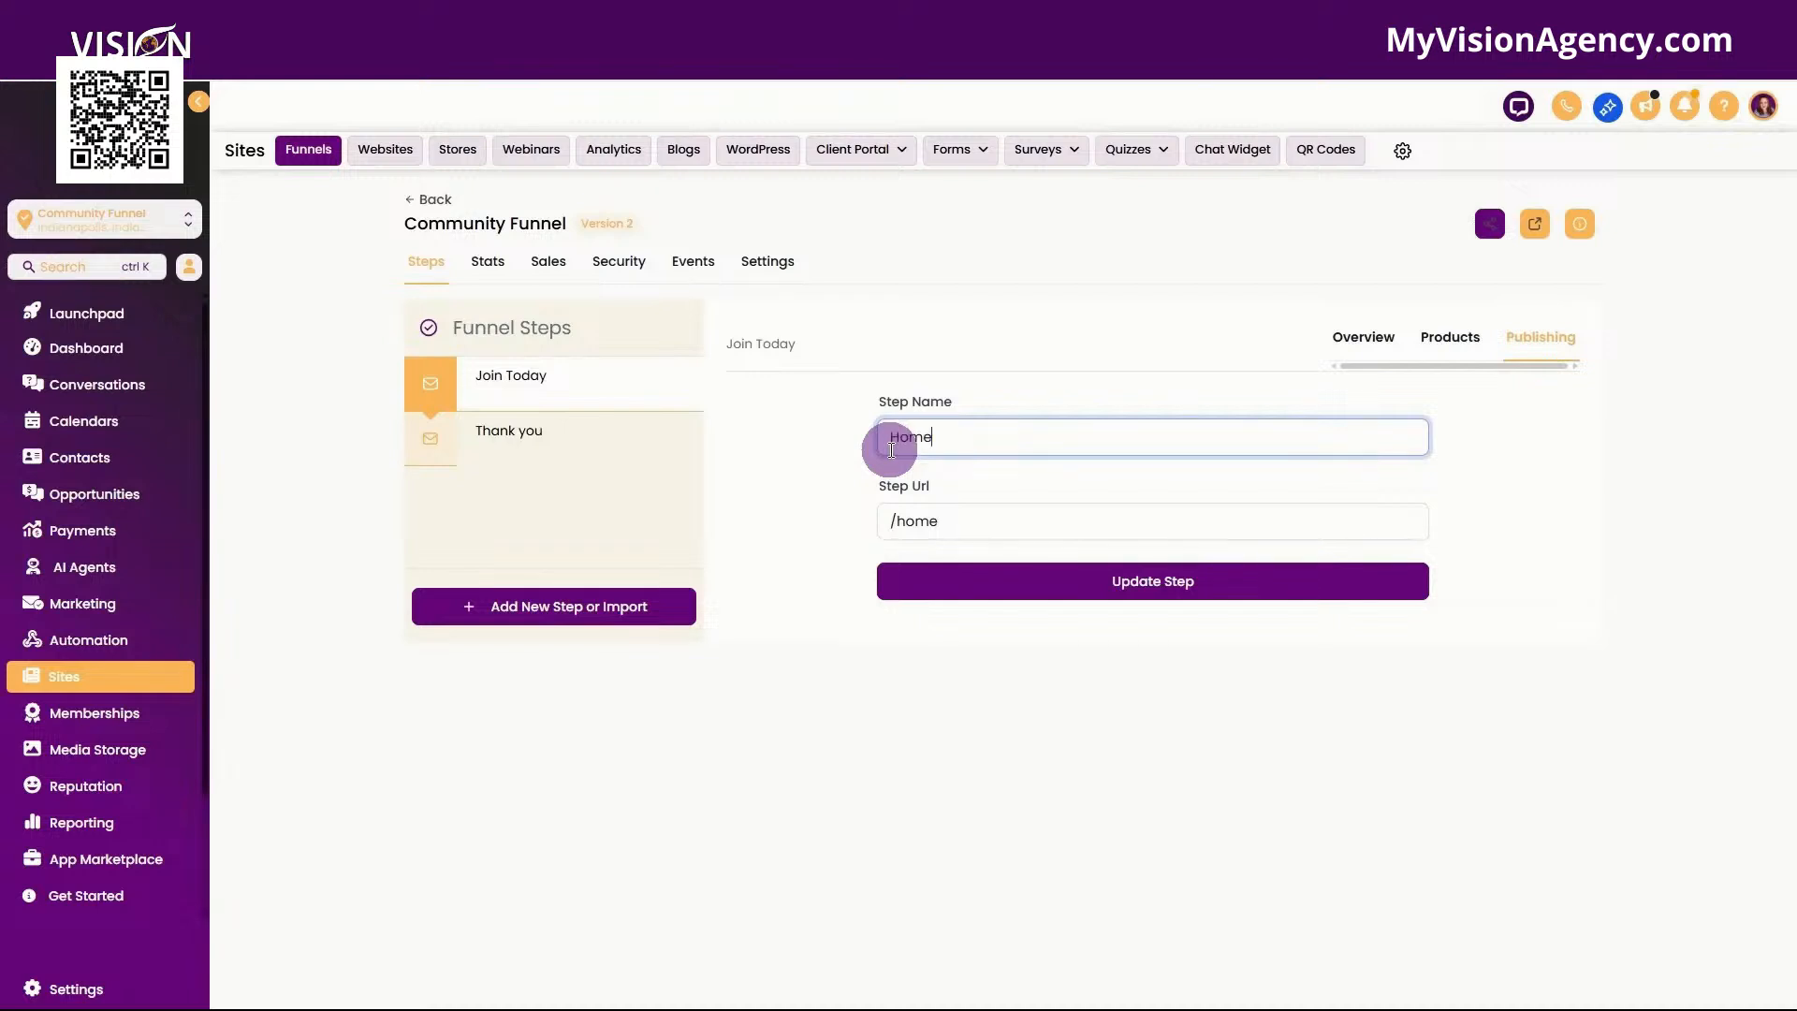
{"action": "left_click", "coordinate": [1093, 582]}
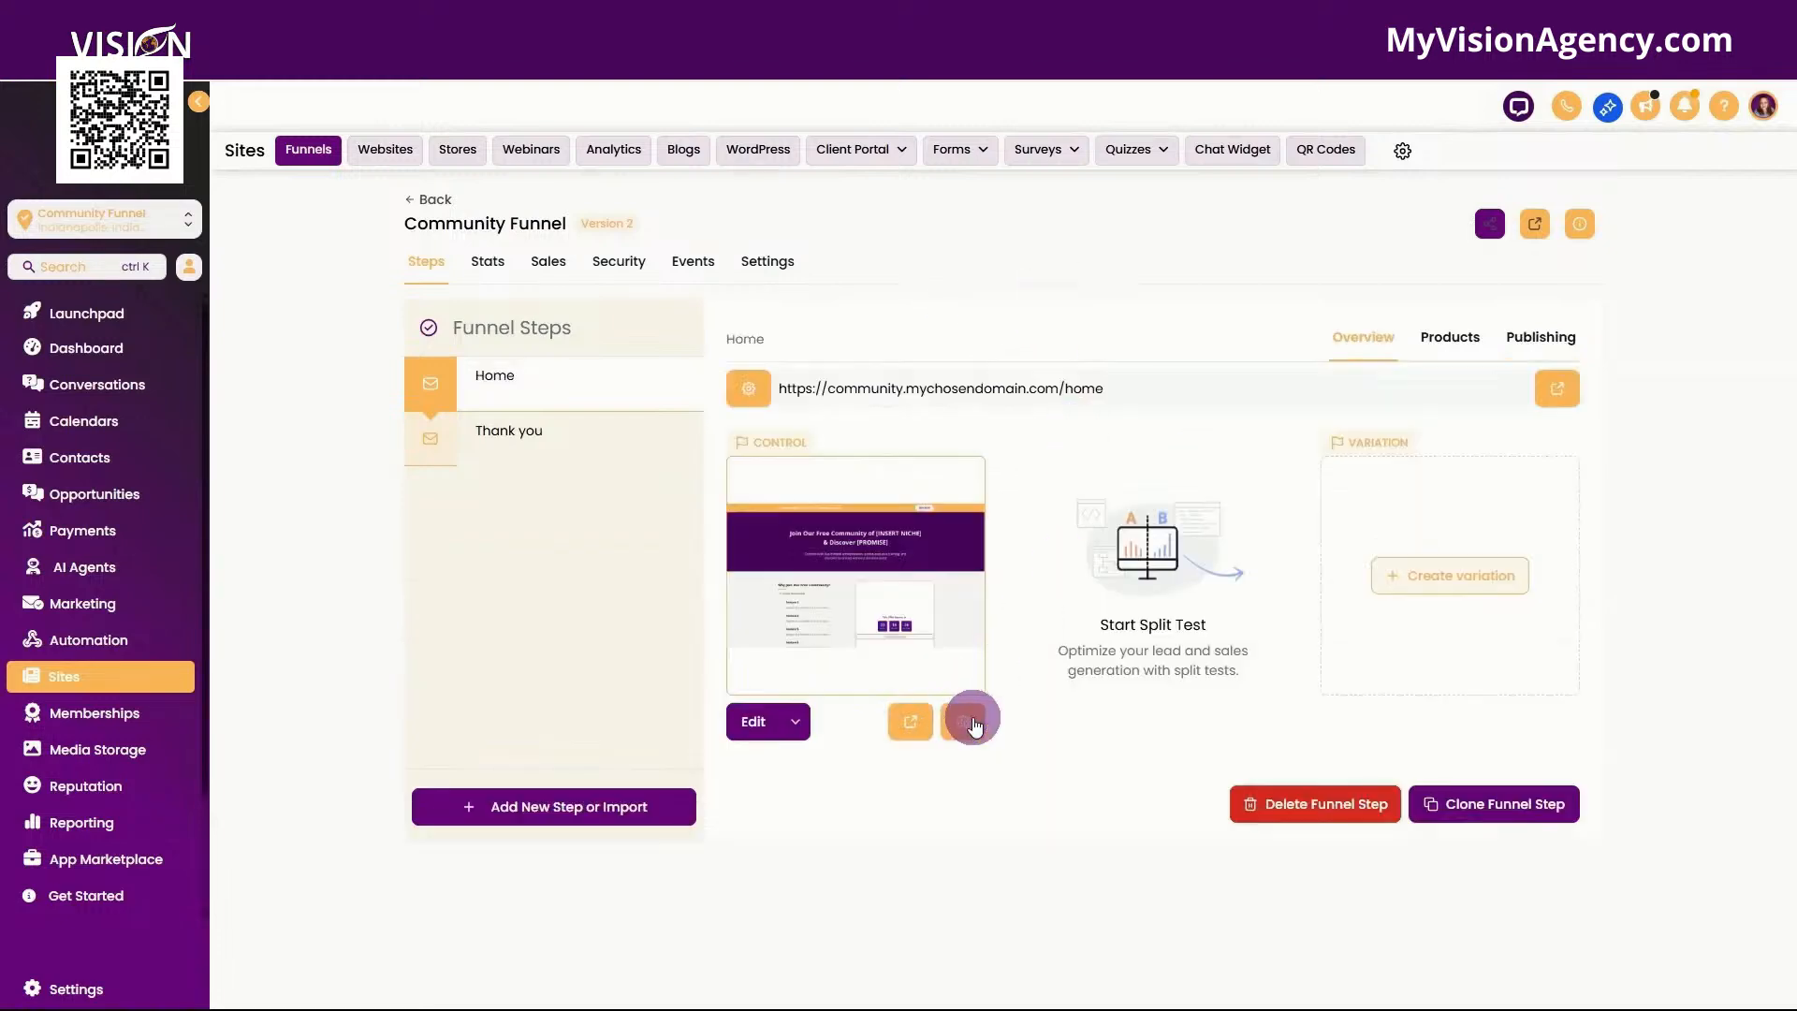
Set the path of the Home step's page to /home-page and update the page.
{"action": "left_click", "coordinate": [970, 720]}
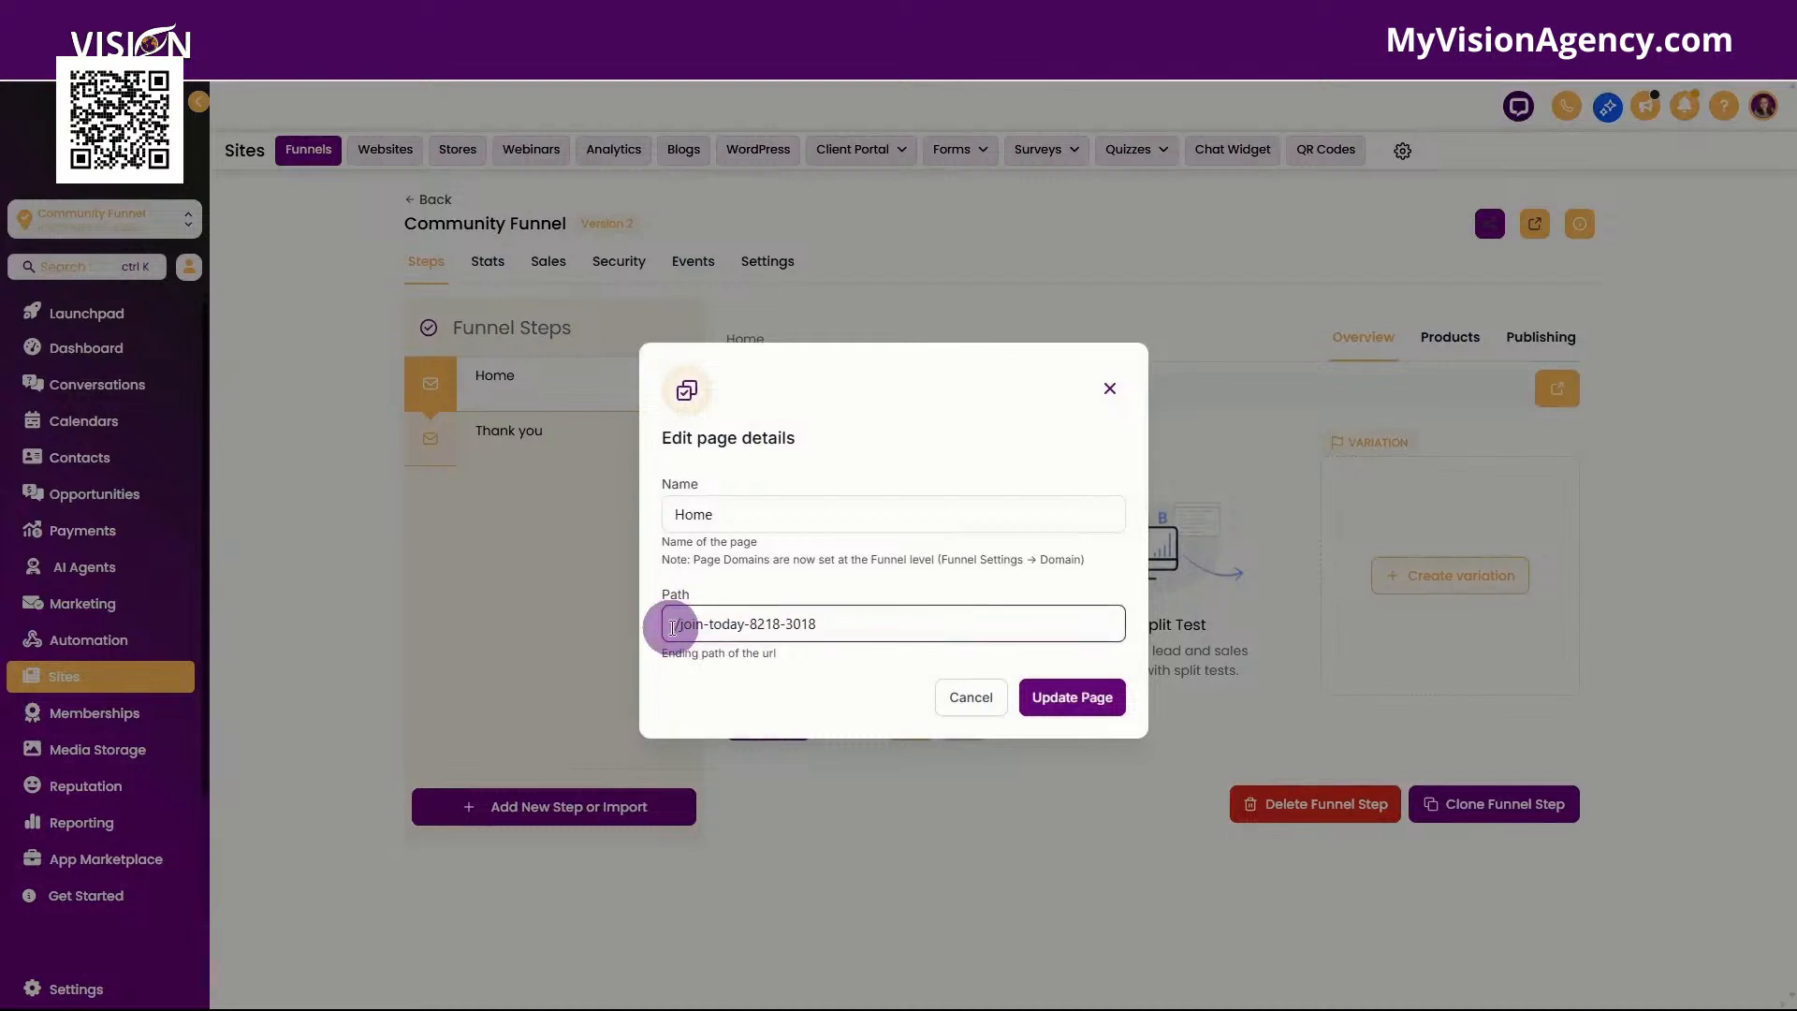
{"action": "left_click_drag", "start_coordinate": [680, 628], "coordinate": [893, 623]}
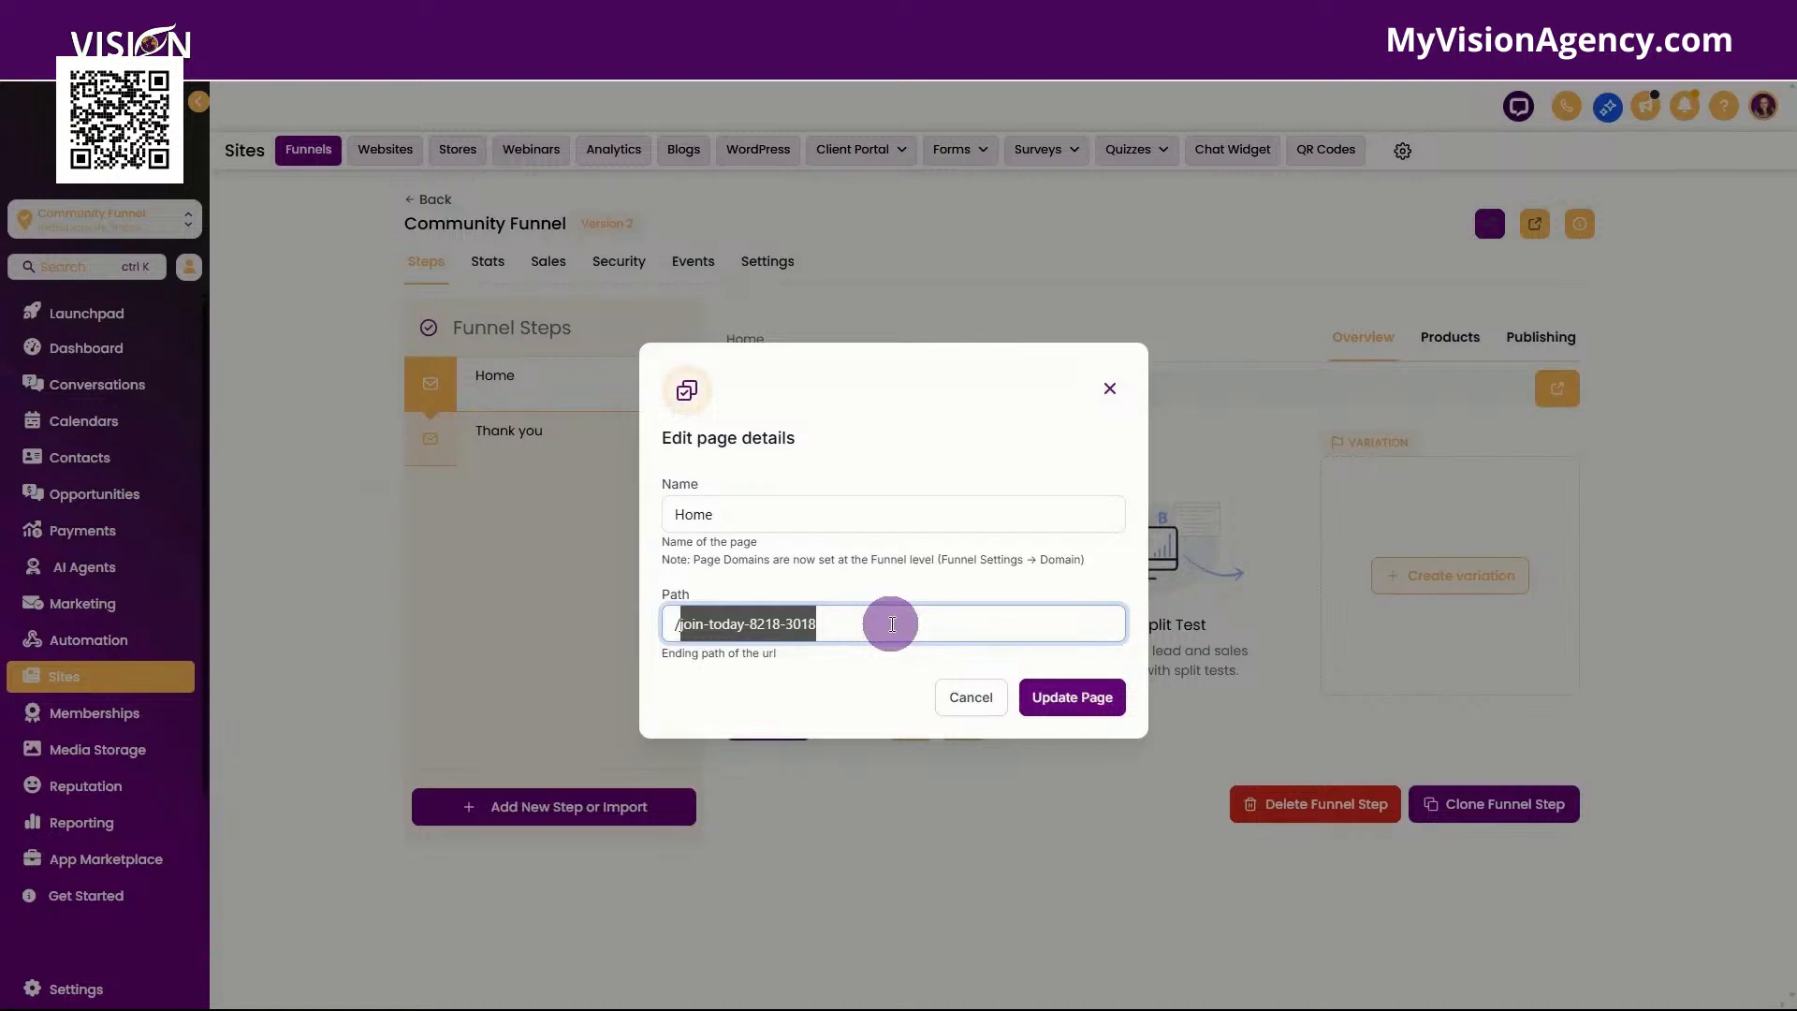
{"action": "type", "text": "home-page"}
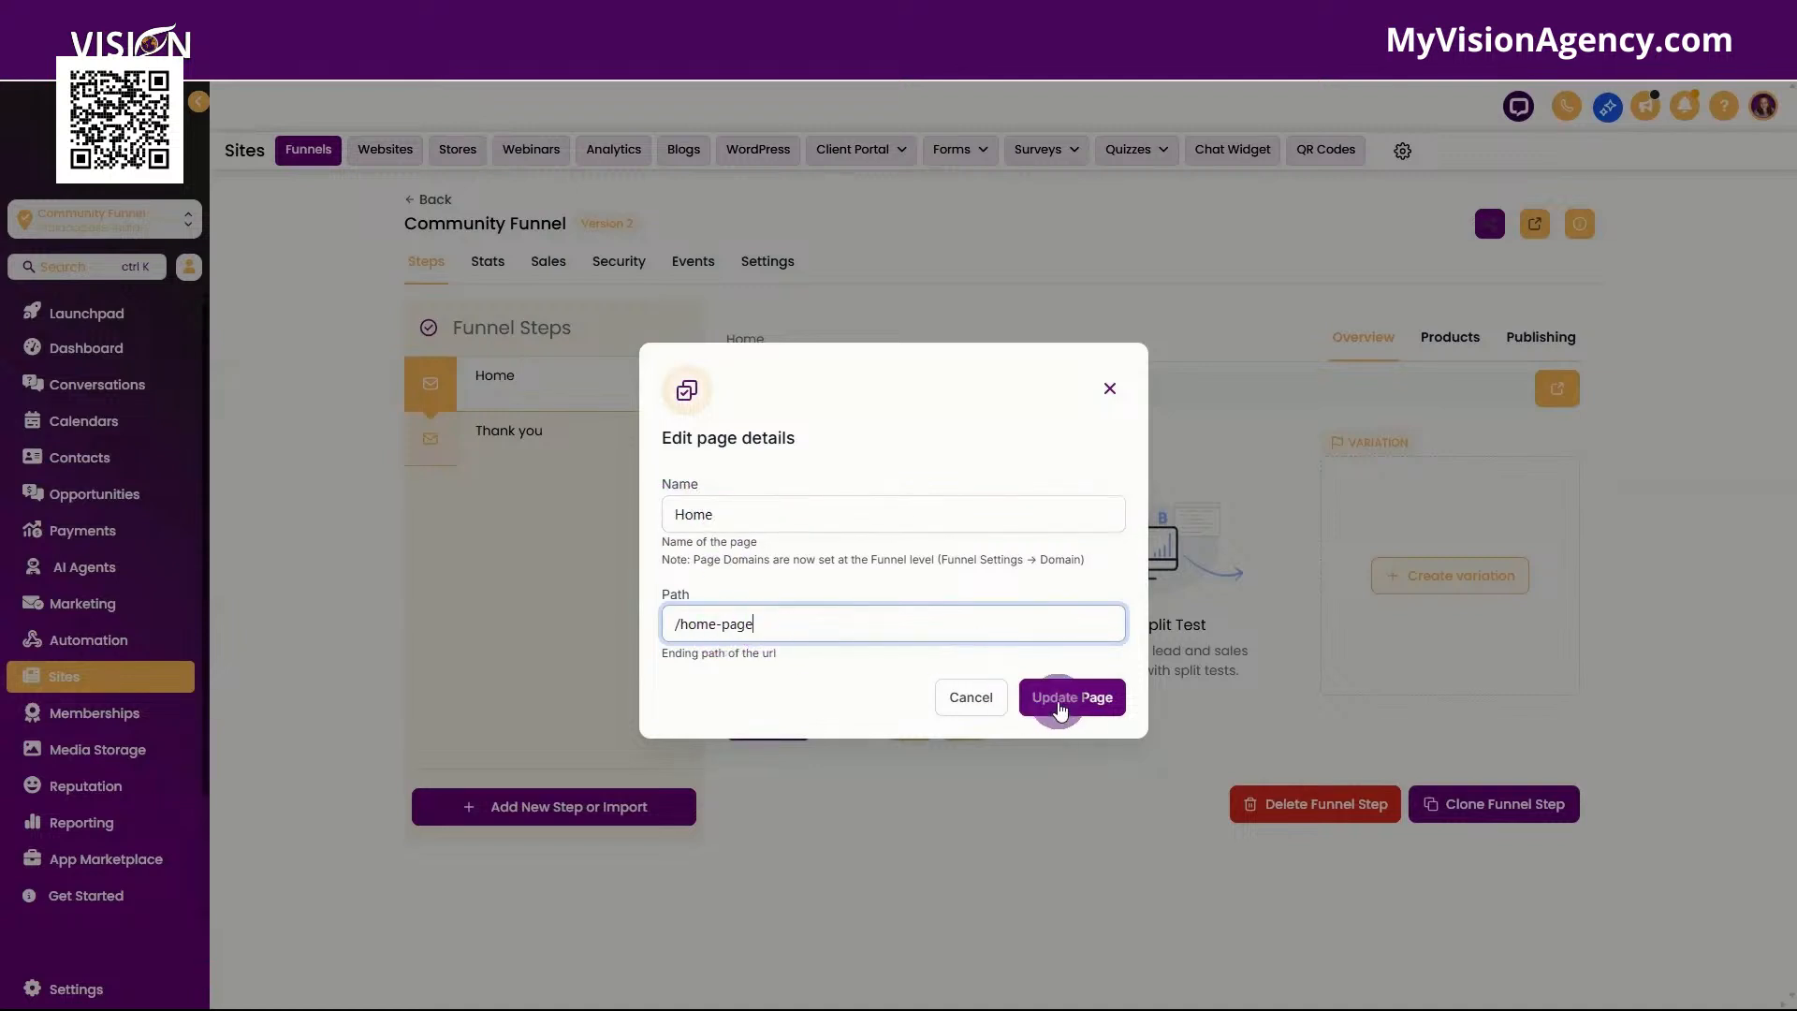
{"action": "left_click", "coordinate": [1057, 698]}
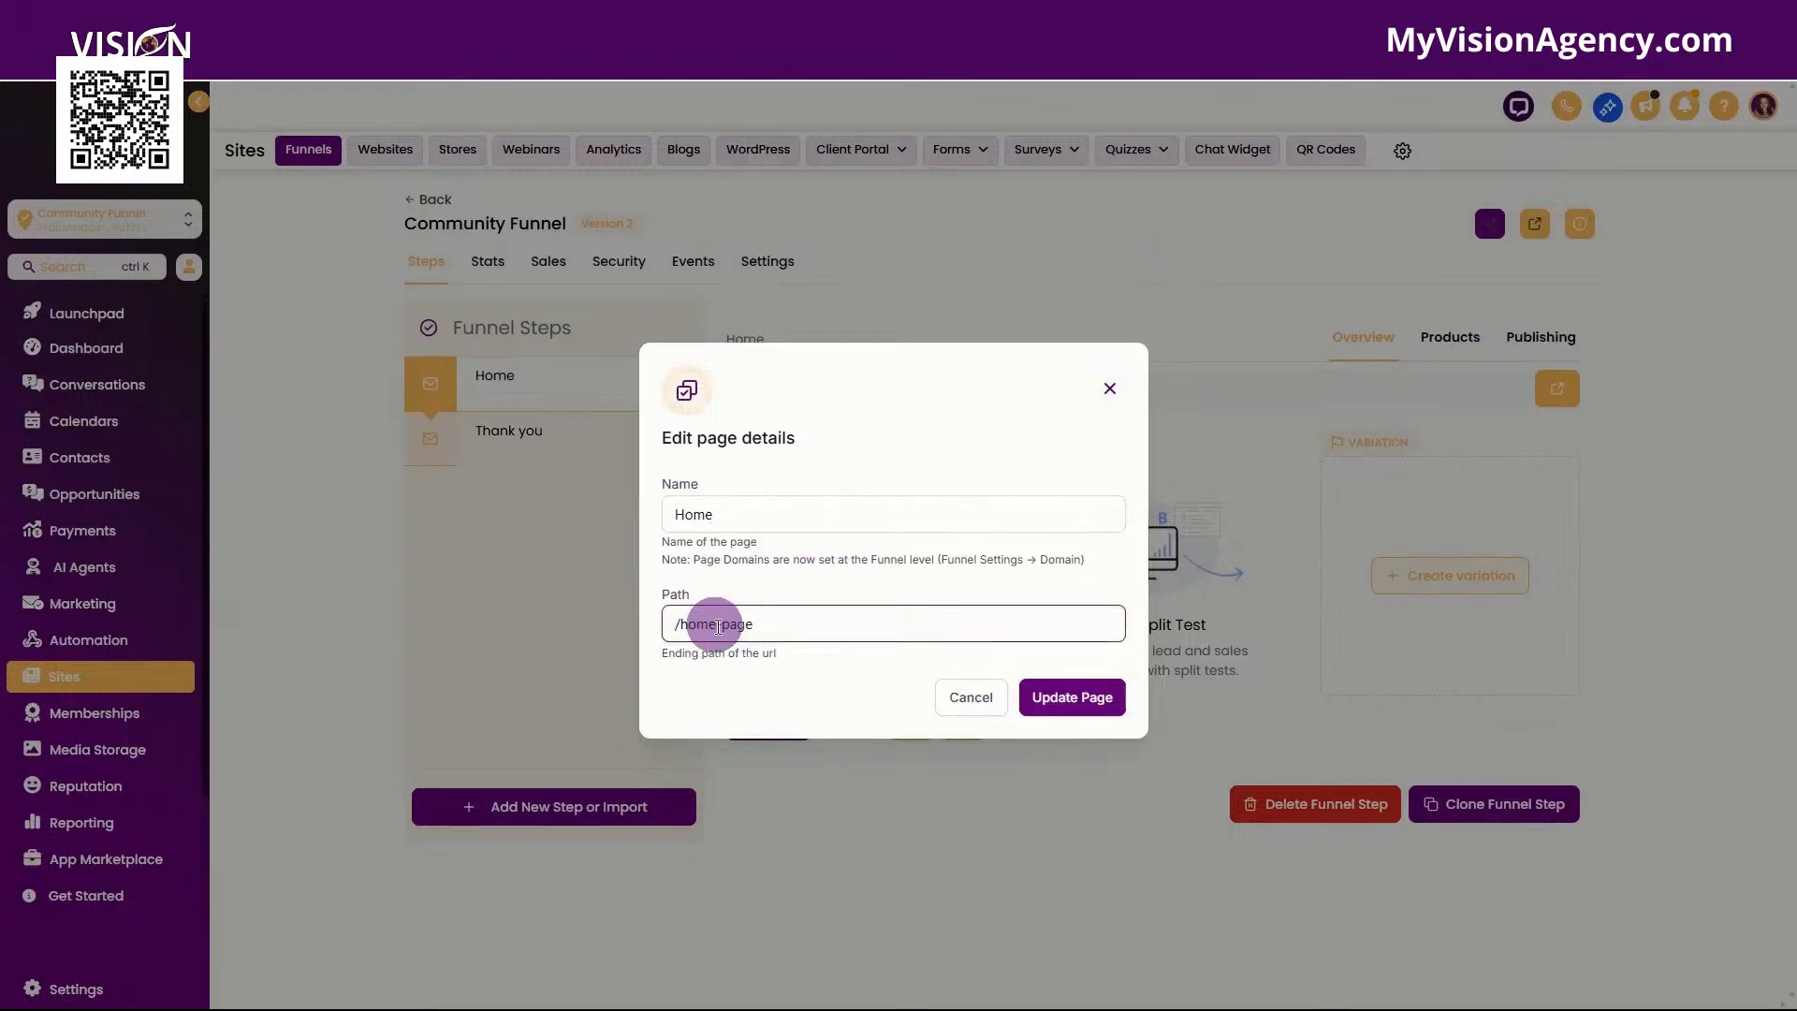
{"action": "left_click", "coordinate": [968, 694]}
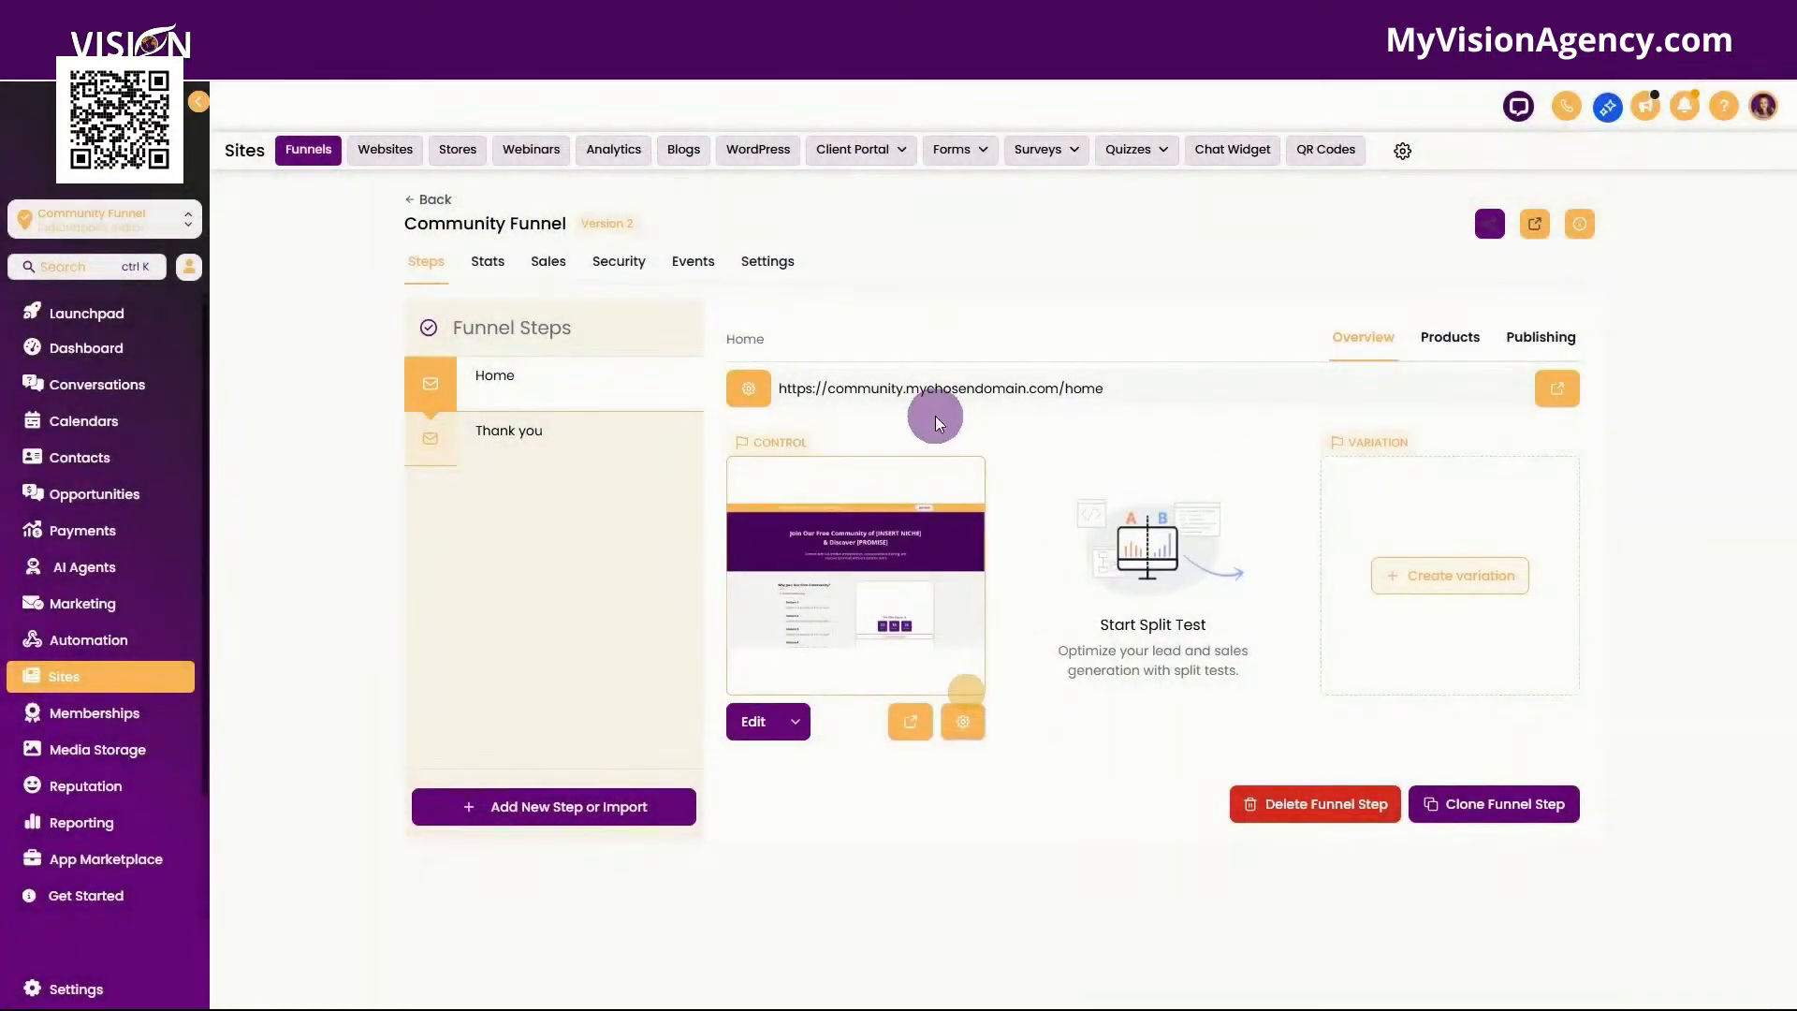
{"action": "triple_click", "coordinate": [1123, 387]}
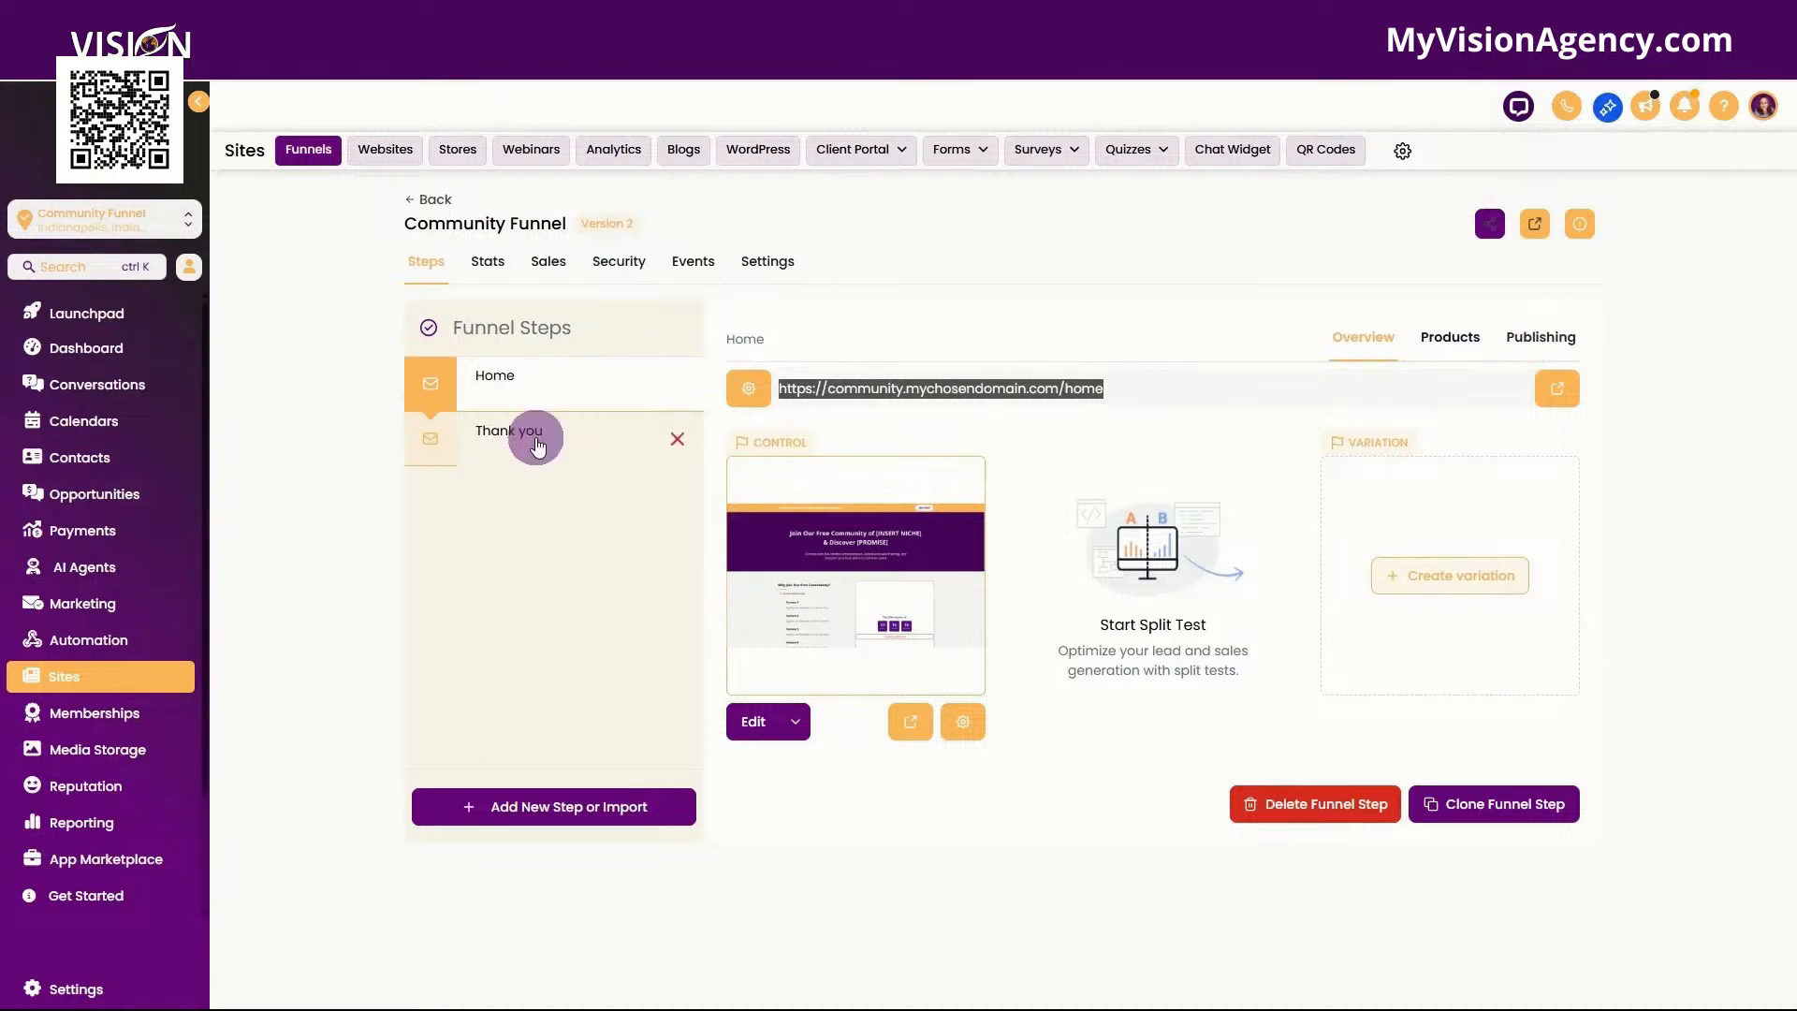
Change the Thank you step's URL to /thankyou in its publishing settings and update the step.
{"action": "left_click", "coordinate": [482, 432]}
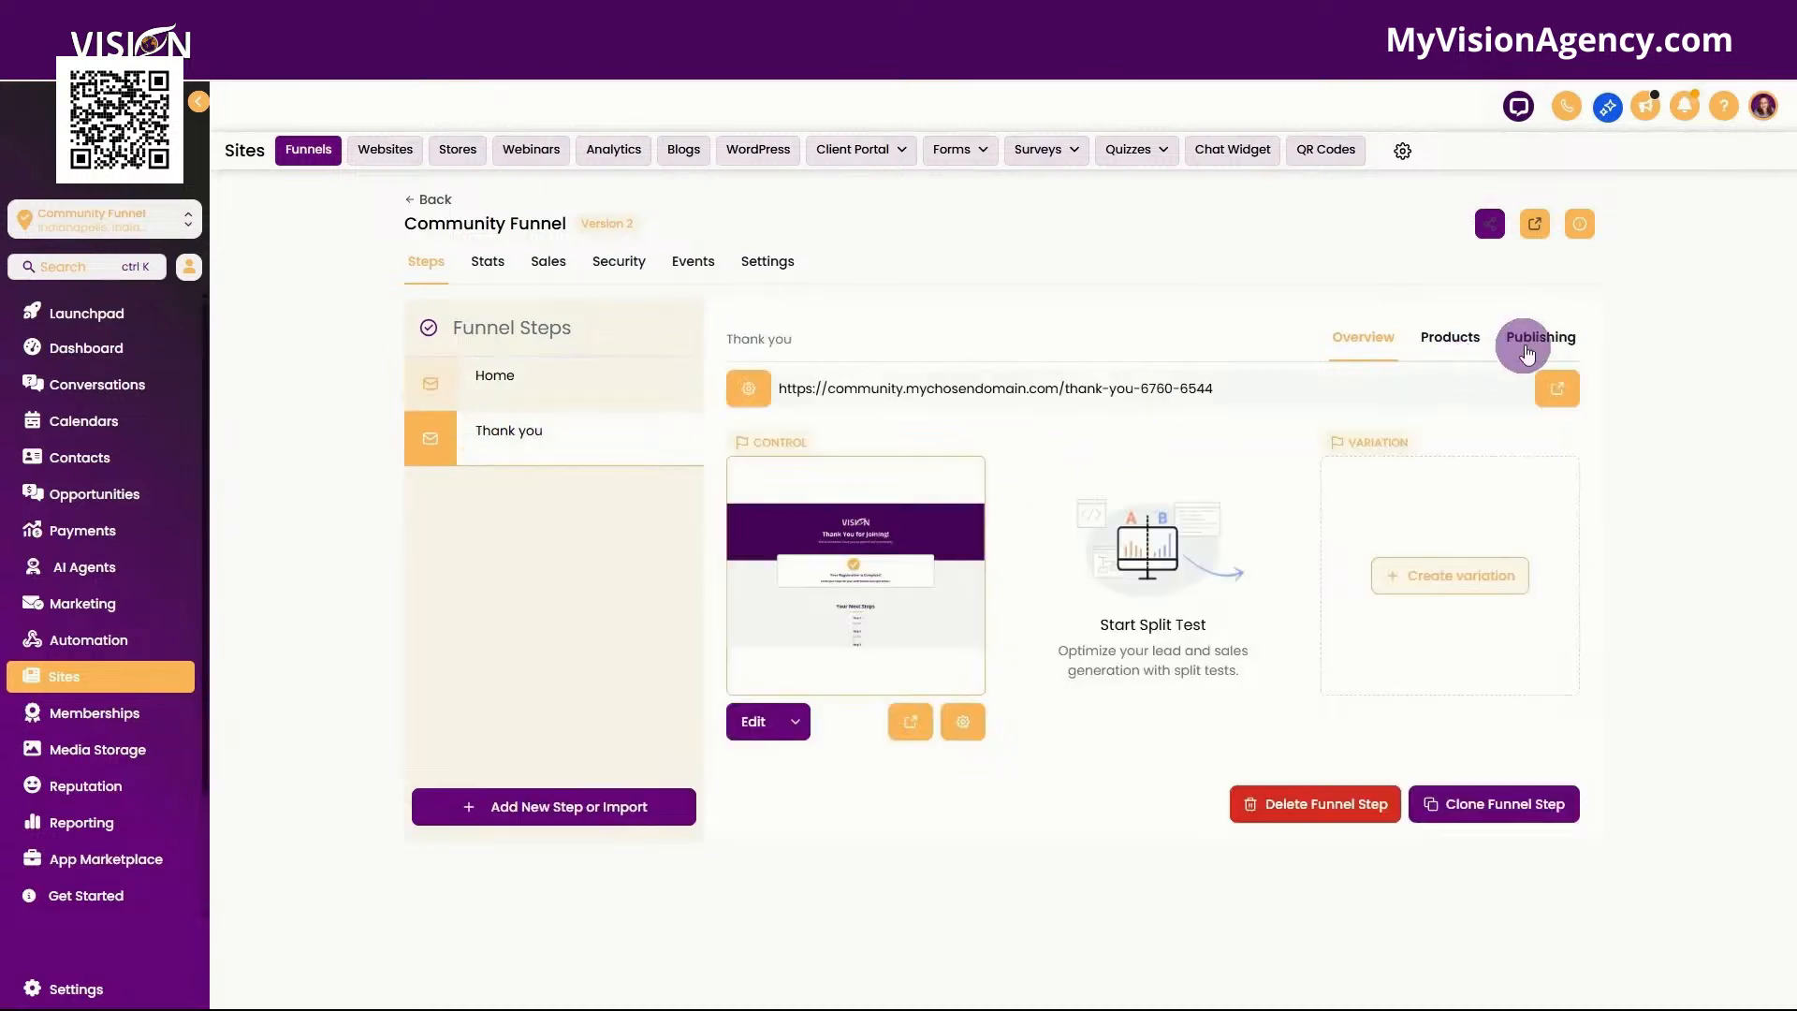
{"action": "left_click", "coordinate": [1560, 339]}
{"action": "left_click", "coordinate": [925, 521]}
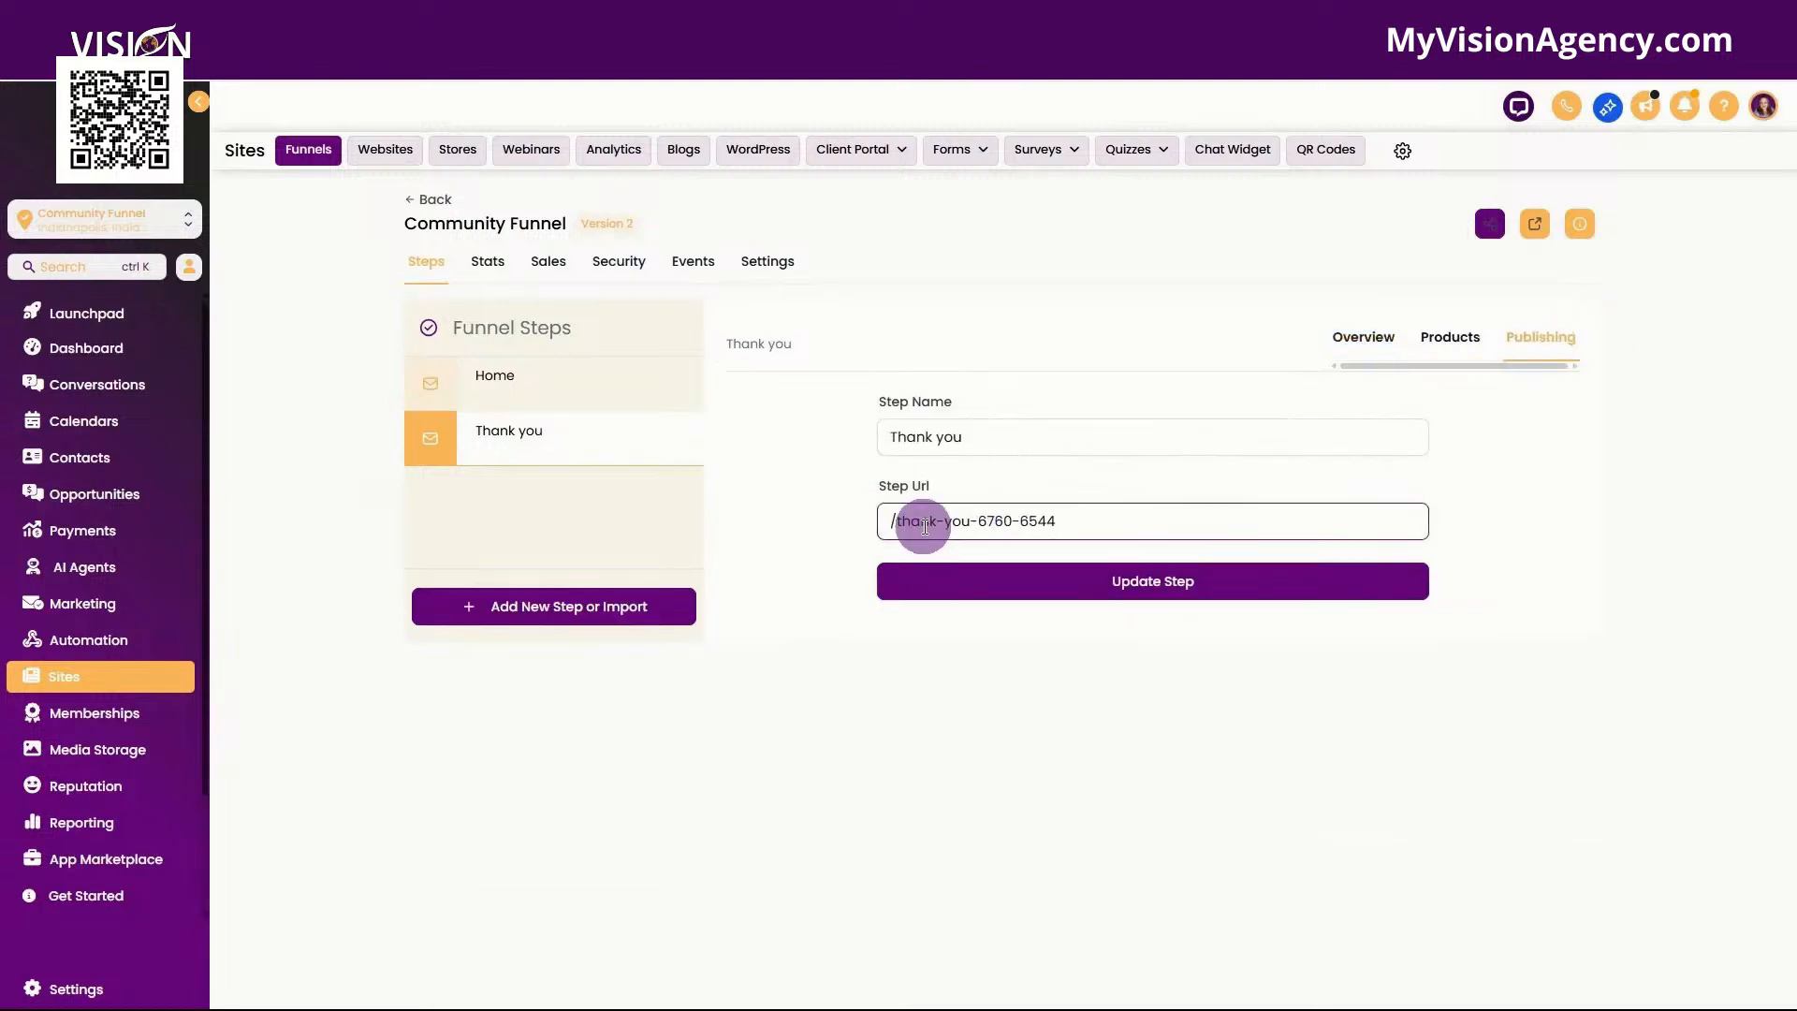
{"action": "mouse_move", "coordinate": [933, 521]}
{"action": "left_mouse_down"}
{"action": "mouse_move", "coordinate": [1091, 517]}
{"action": "mouse_move", "coordinate": [933, 526]}
{"action": "left_mouse_up"}
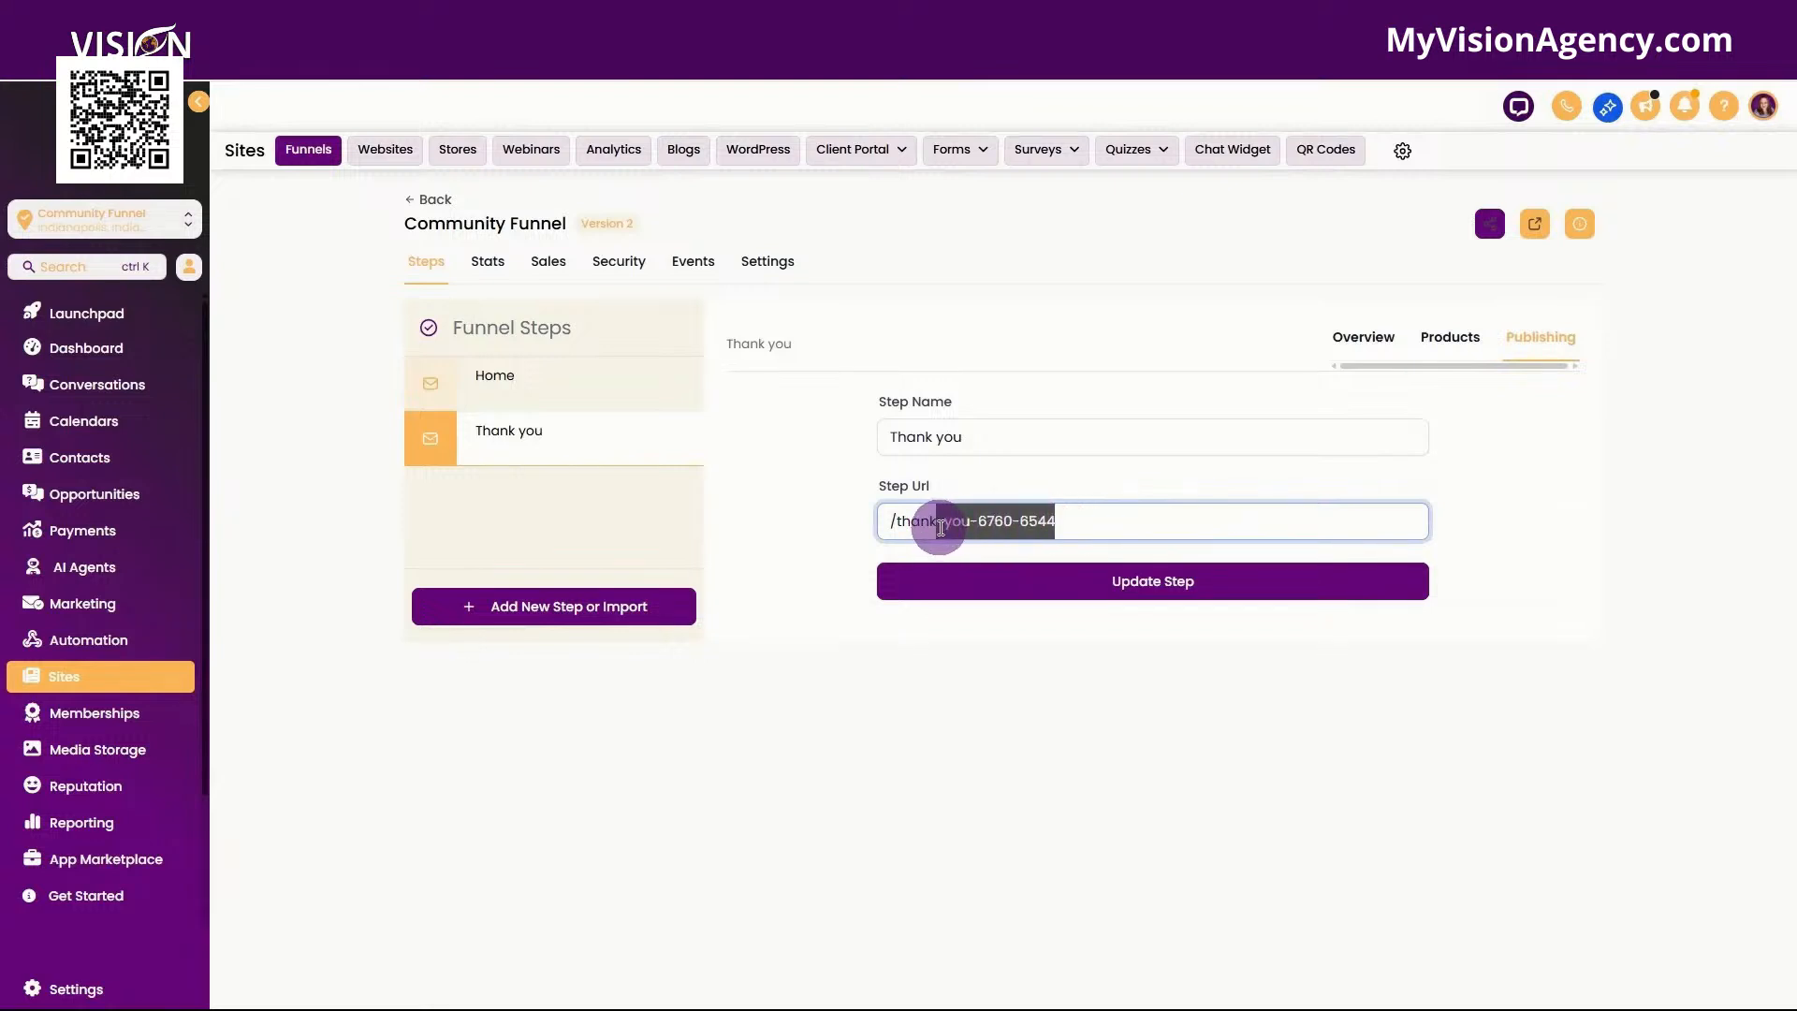
{"action": "key", "text": "BackSpace"}
{"action": "type", "text": "you"}
{"action": "left_click", "coordinate": [1153, 586]}
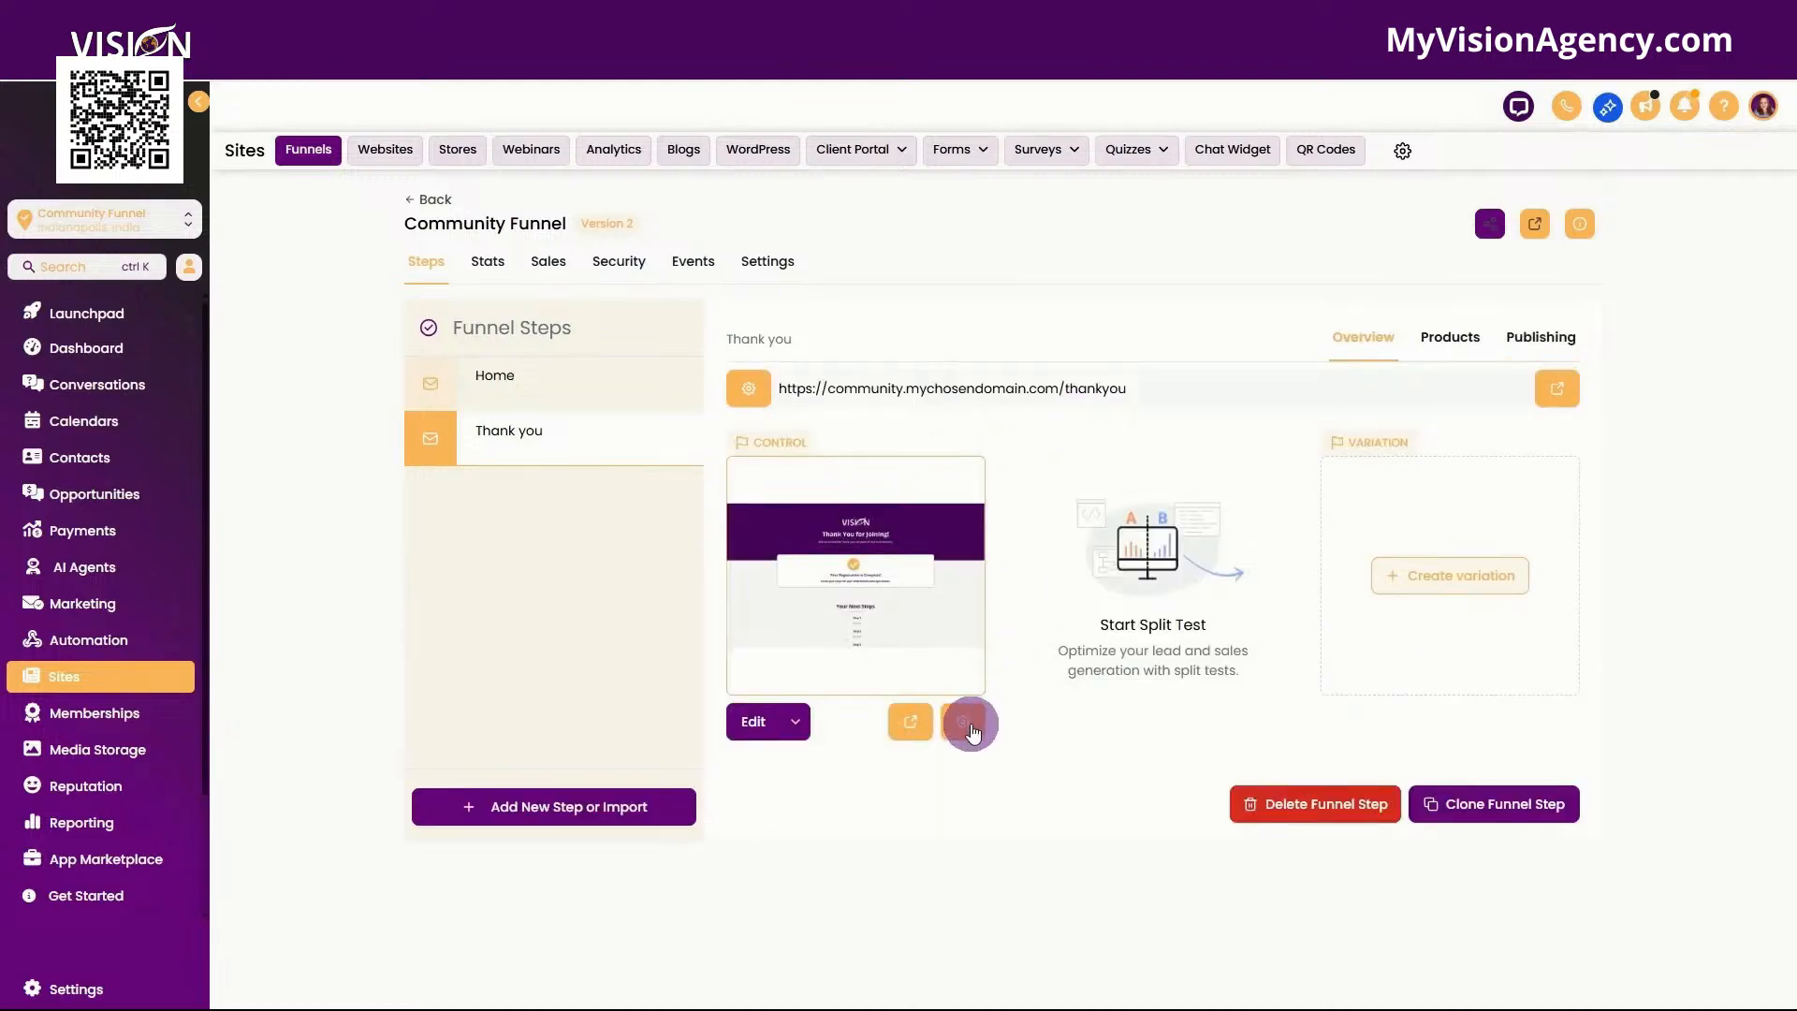
Set the path of the Thank you step's page to /thank-you and update the page.
{"action": "left_click", "coordinate": [966, 721]}
{"action": "left_click", "coordinate": [687, 622]}
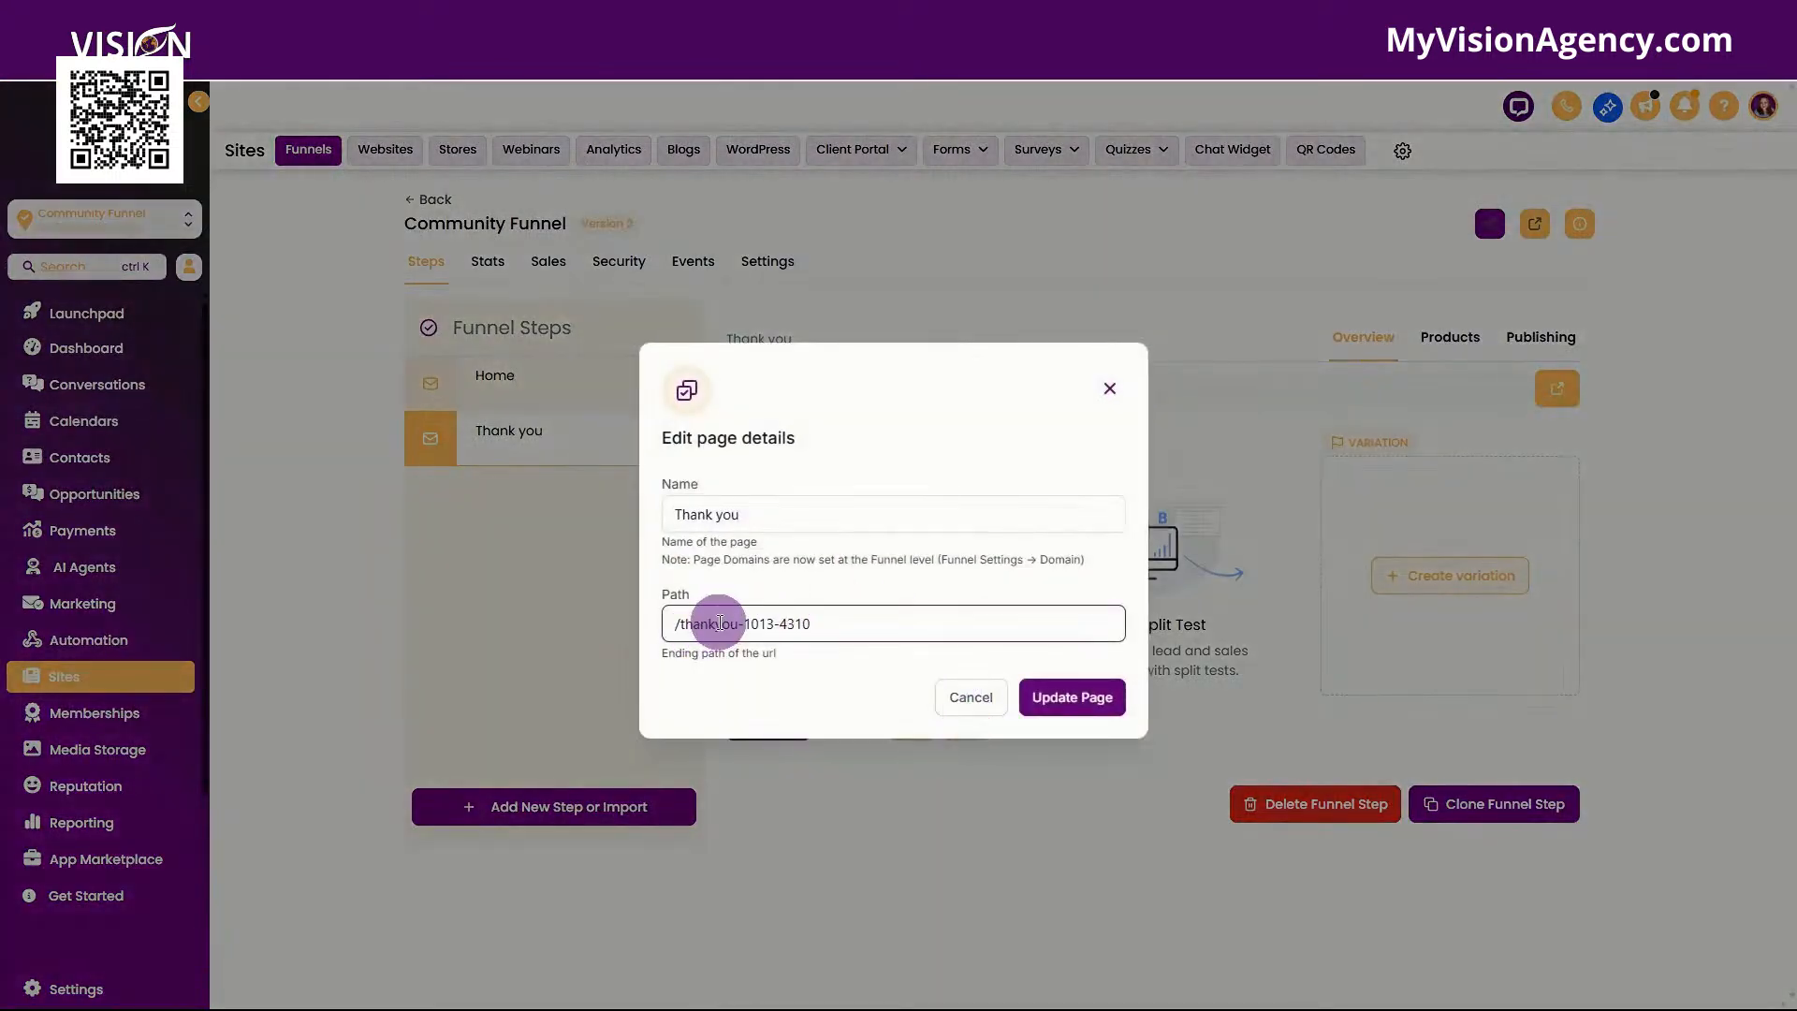
{"action": "left_click", "coordinate": [717, 624]}
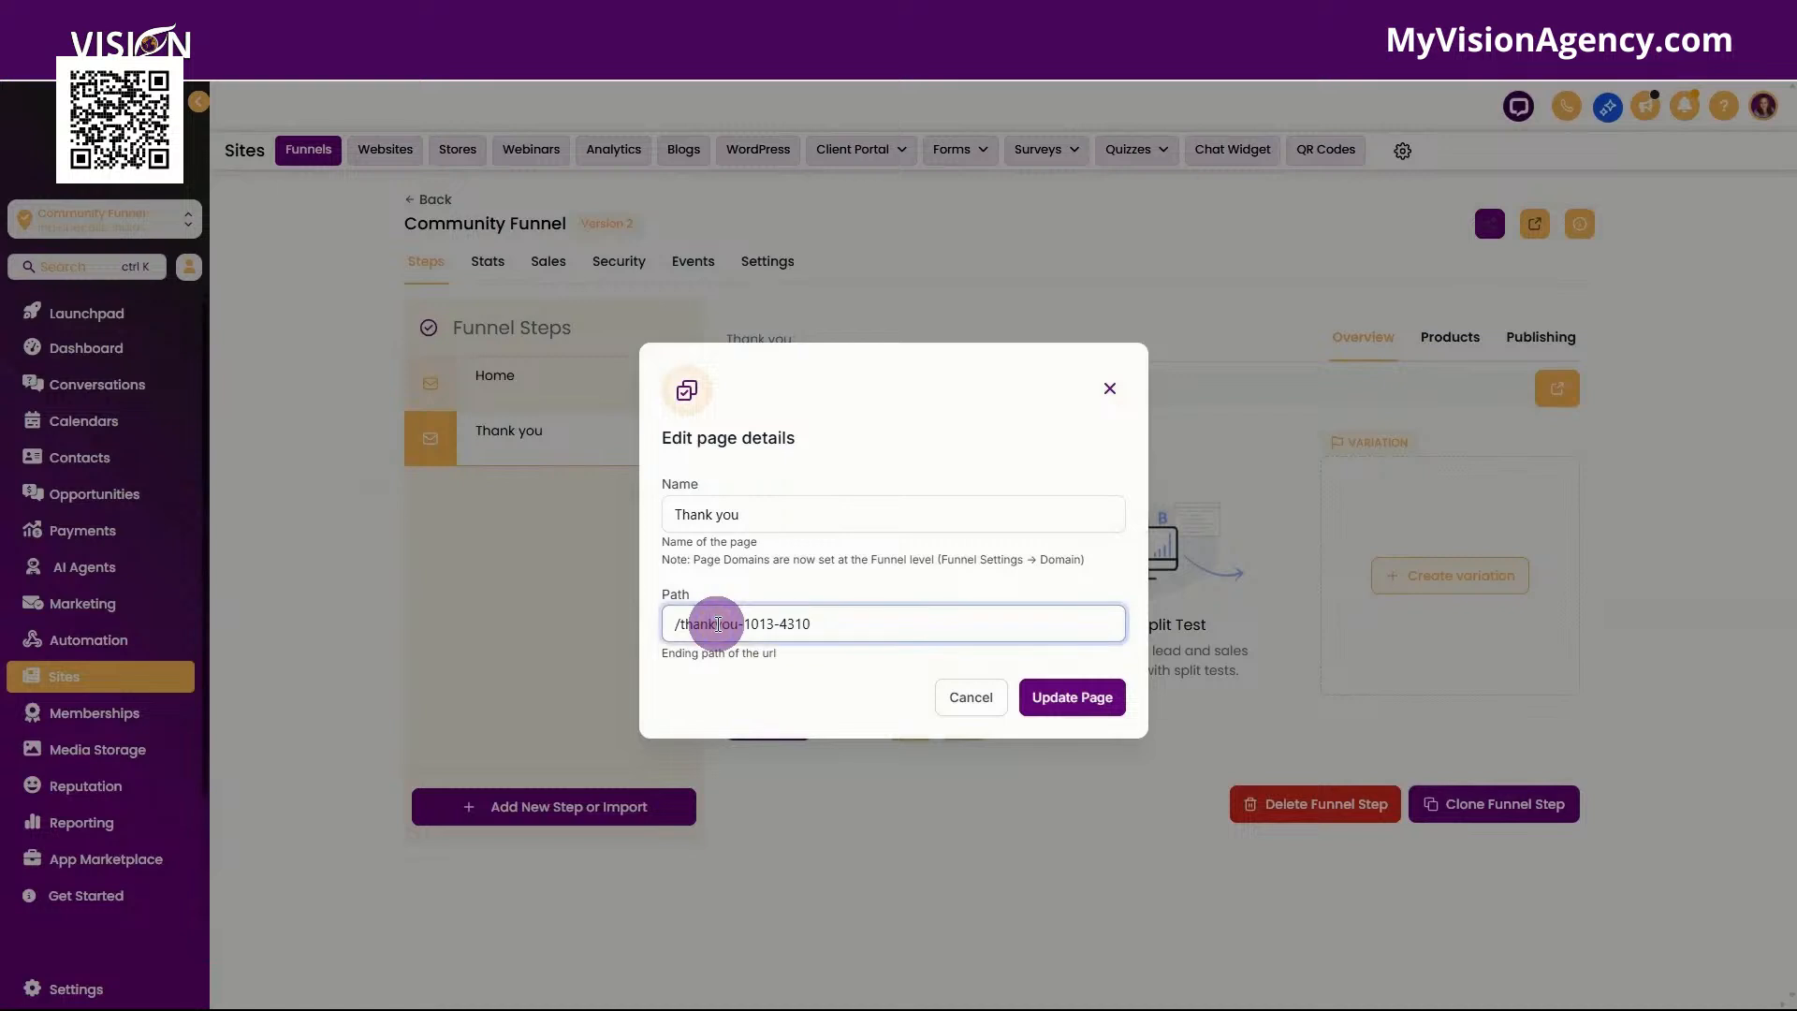
{"action": "type", "text": "-"}
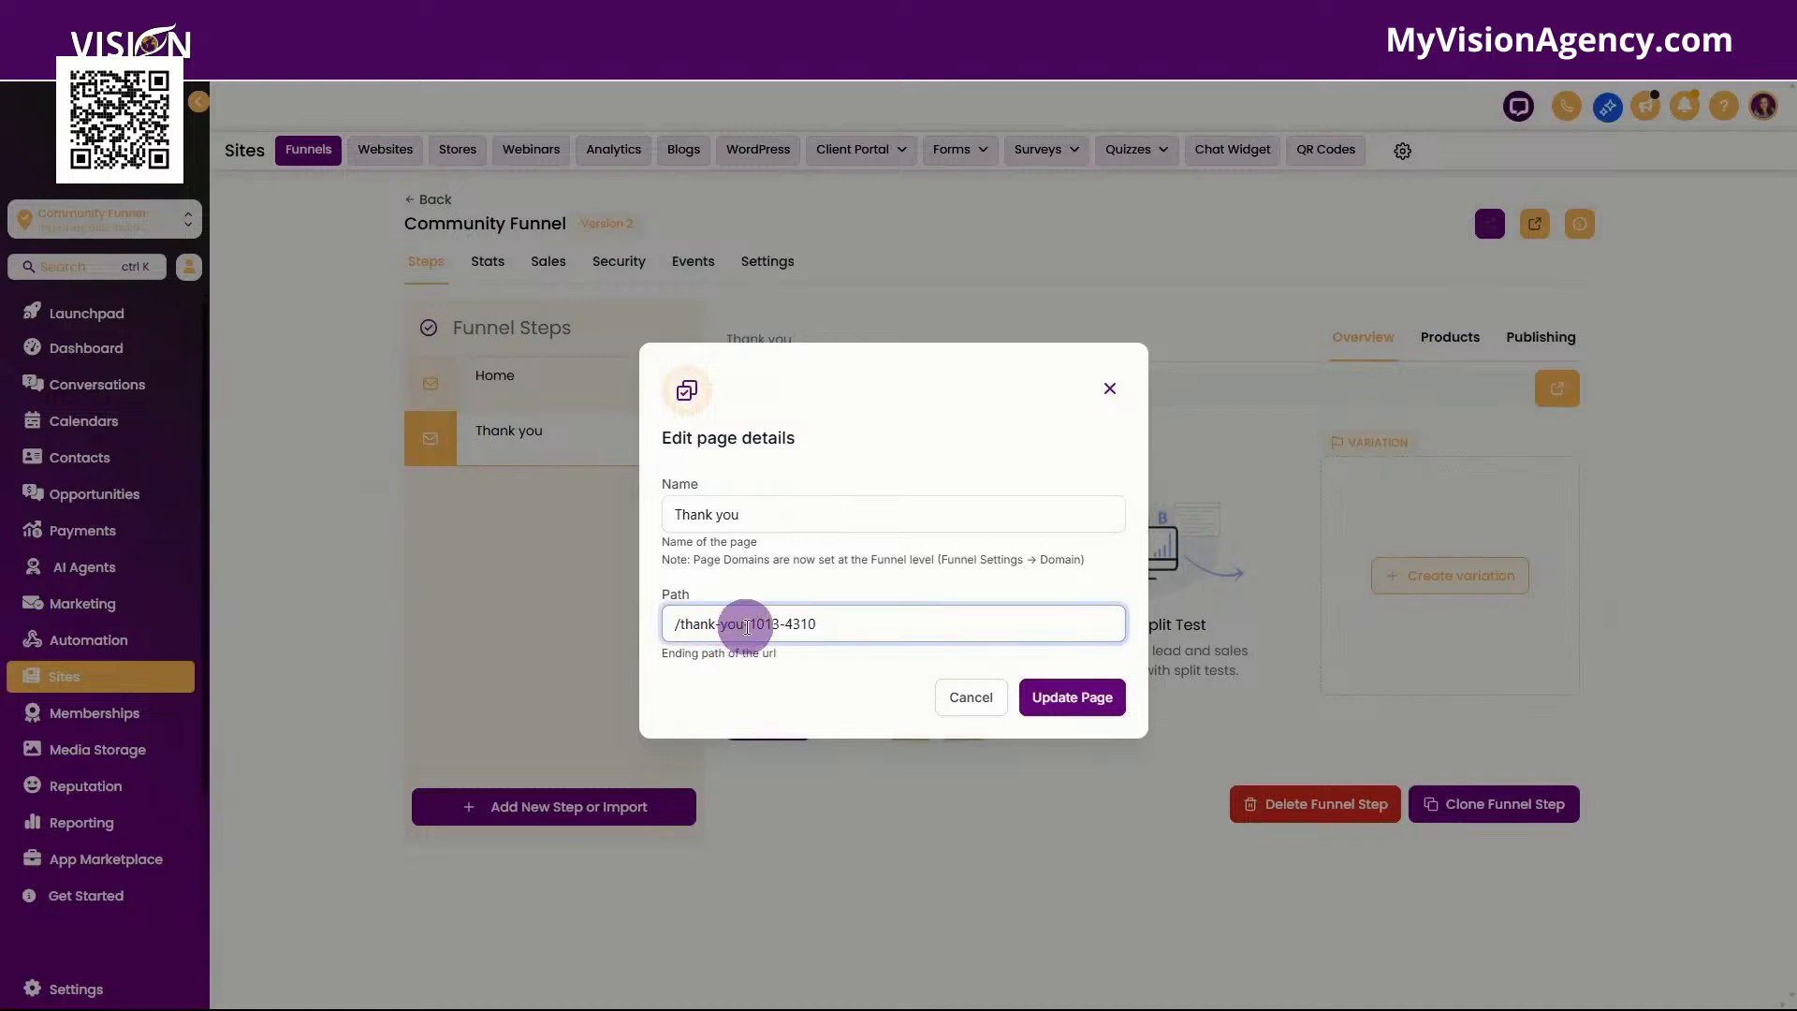
{"action": "left_click_drag", "start_coordinate": [746, 626], "coordinate": [933, 627]}
{"action": "key", "text": "BackSpace"}
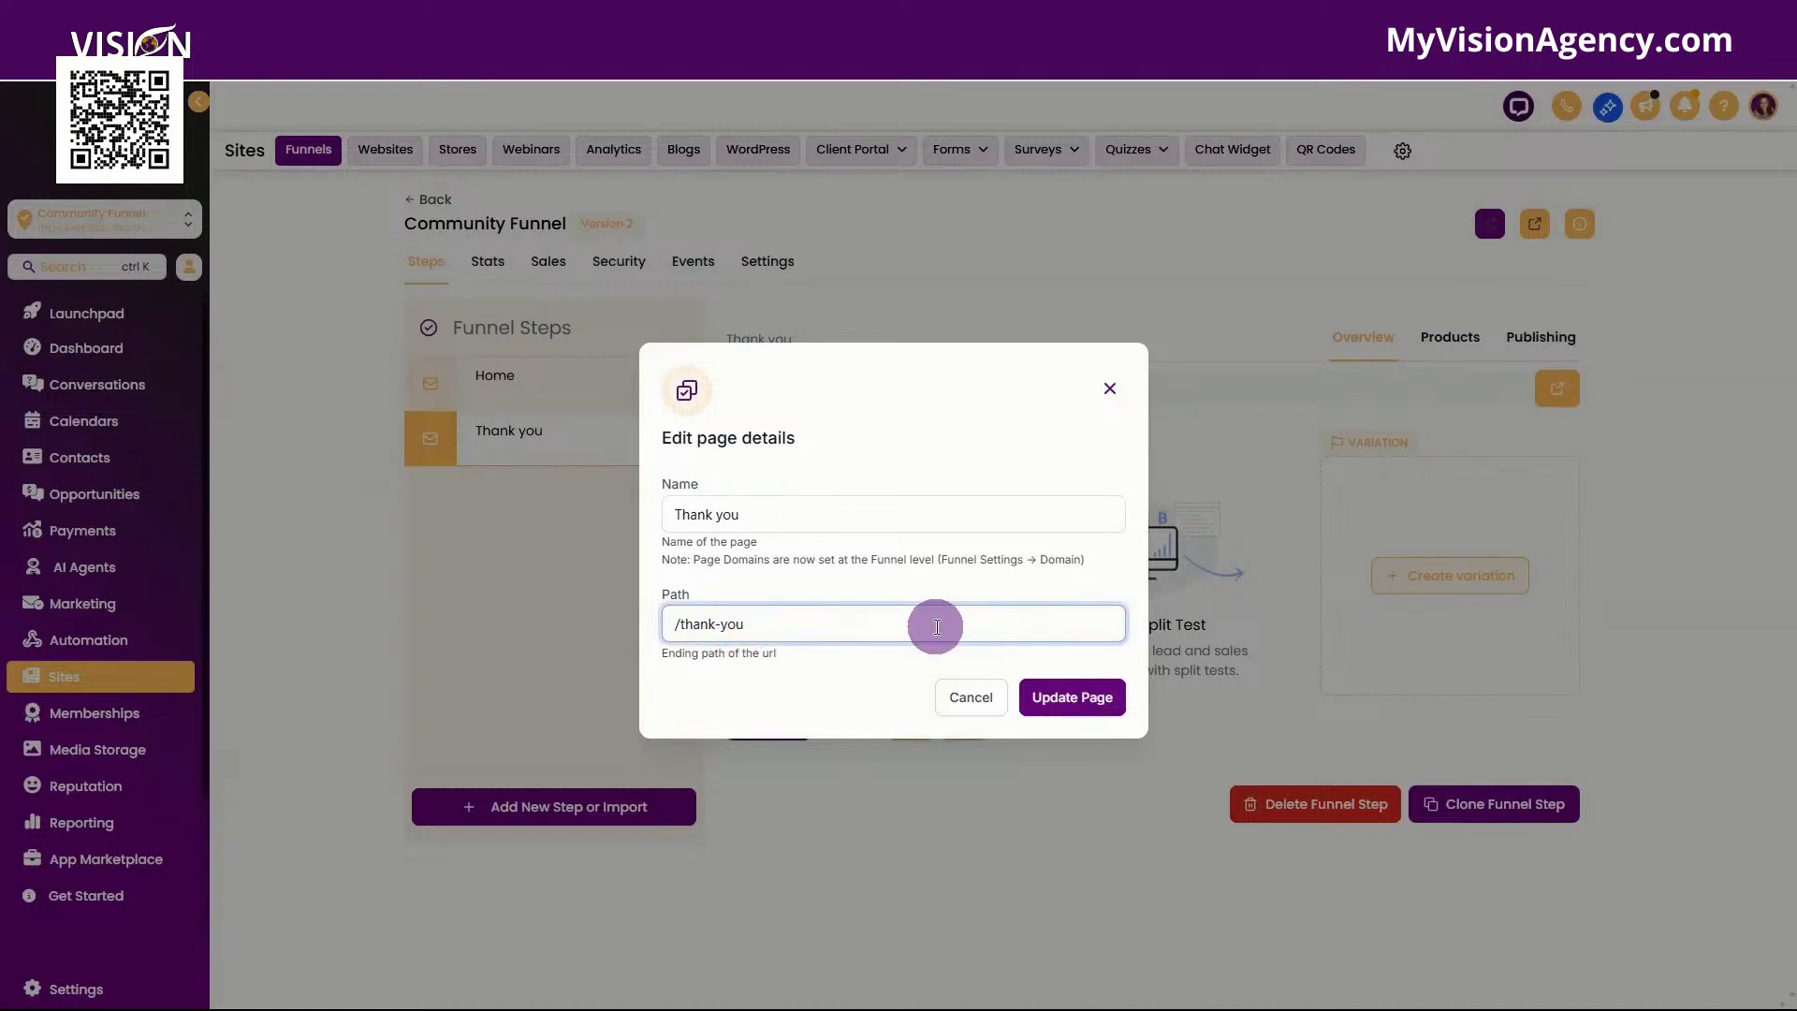
{"action": "left_click", "coordinate": [1046, 704]}
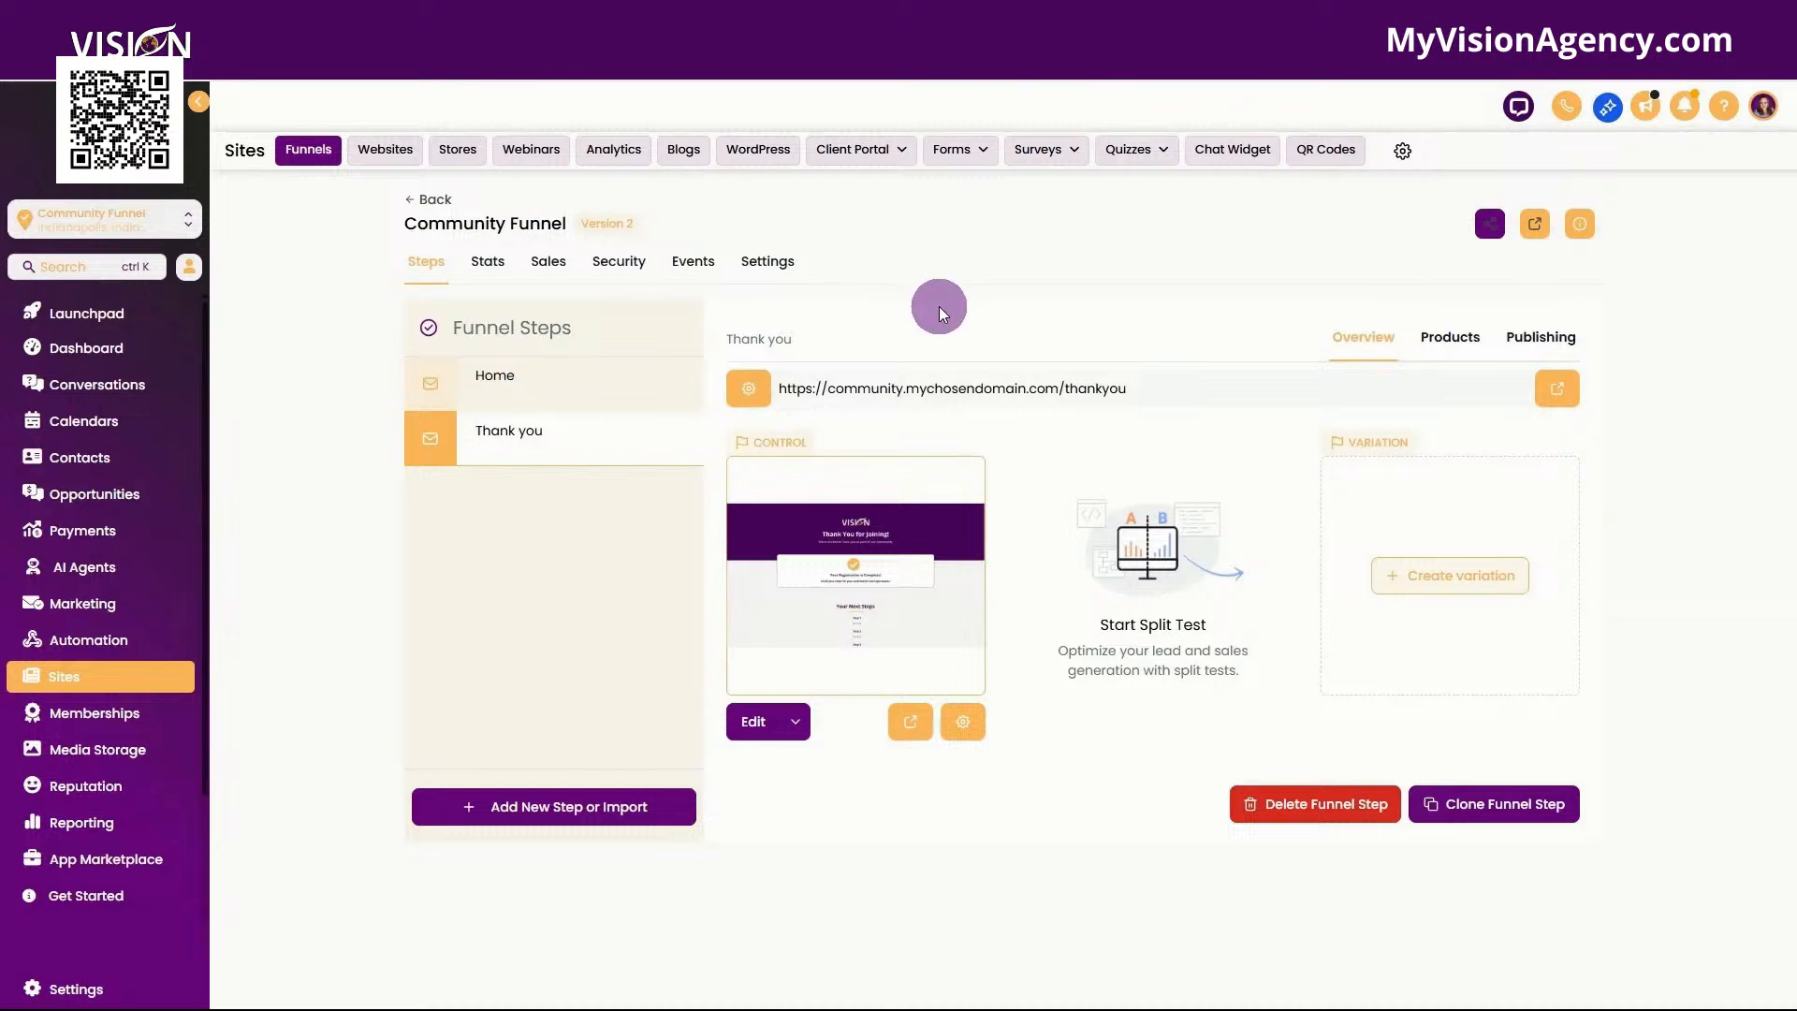
Go to the client portal's email settings and review all the notification emails available for communities.
{"action": "mouse_move", "coordinate": [861, 152]}
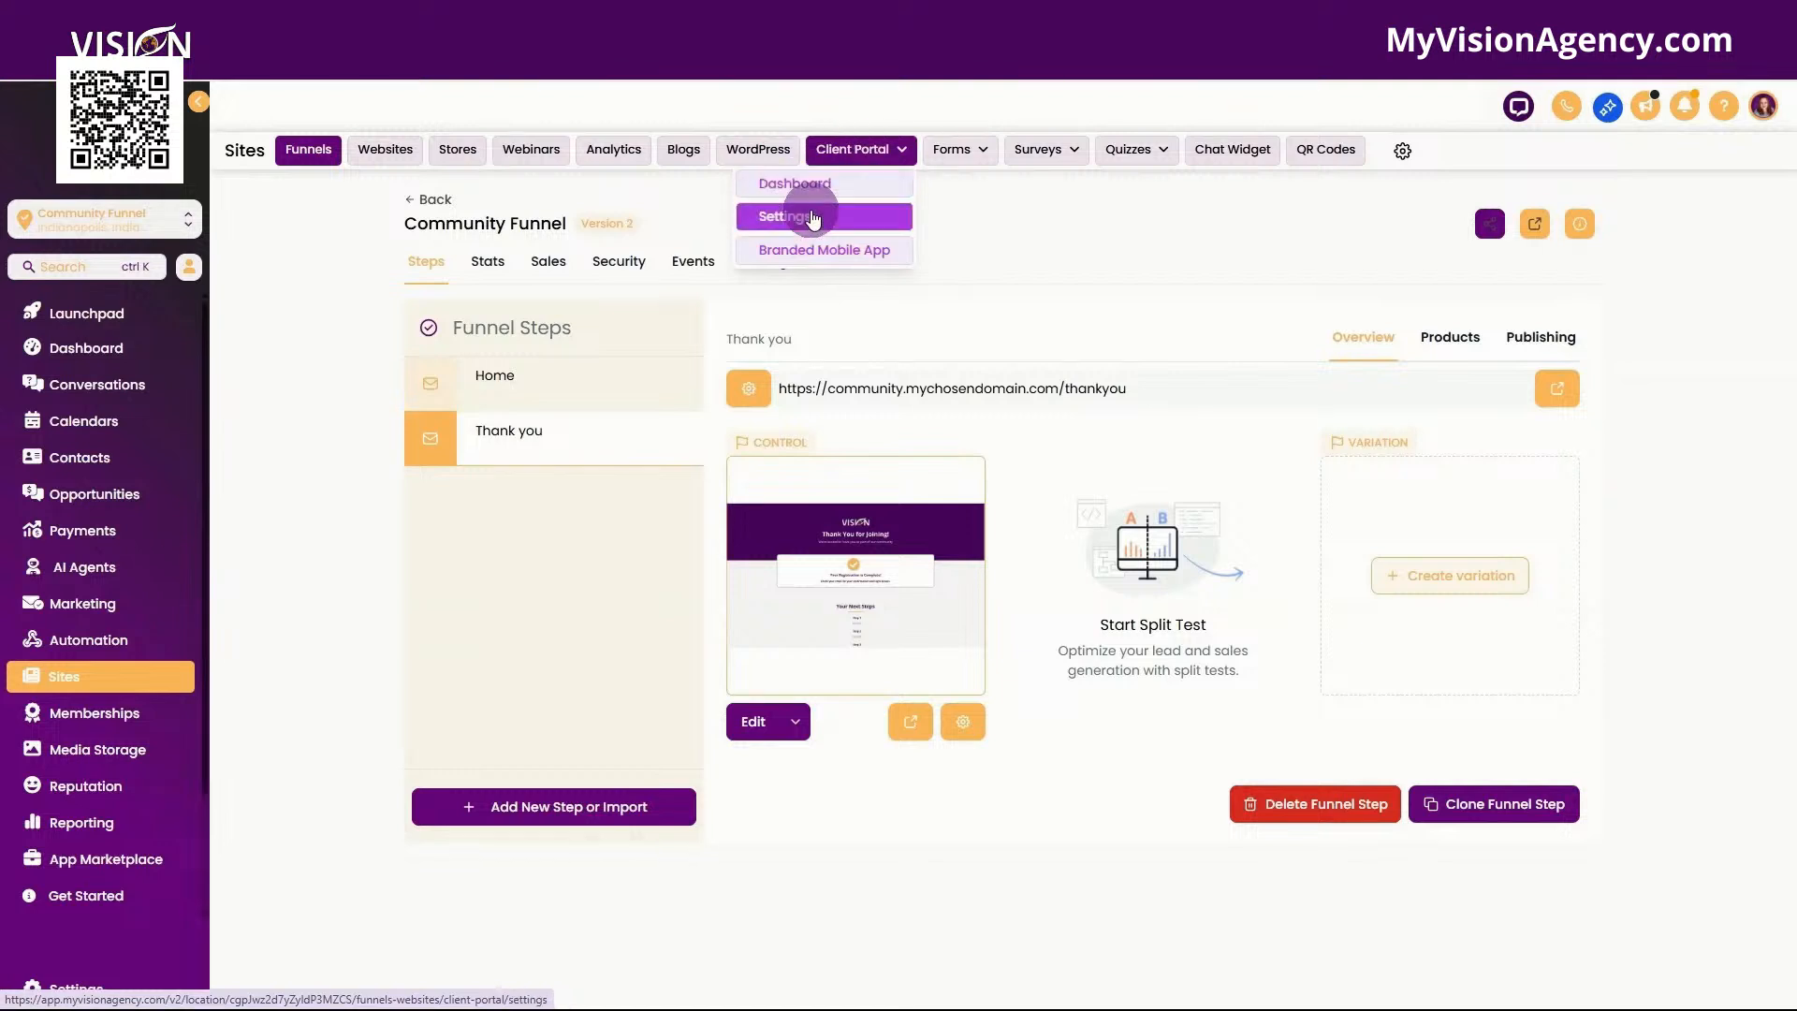
{"action": "left_click", "coordinate": [813, 218]}
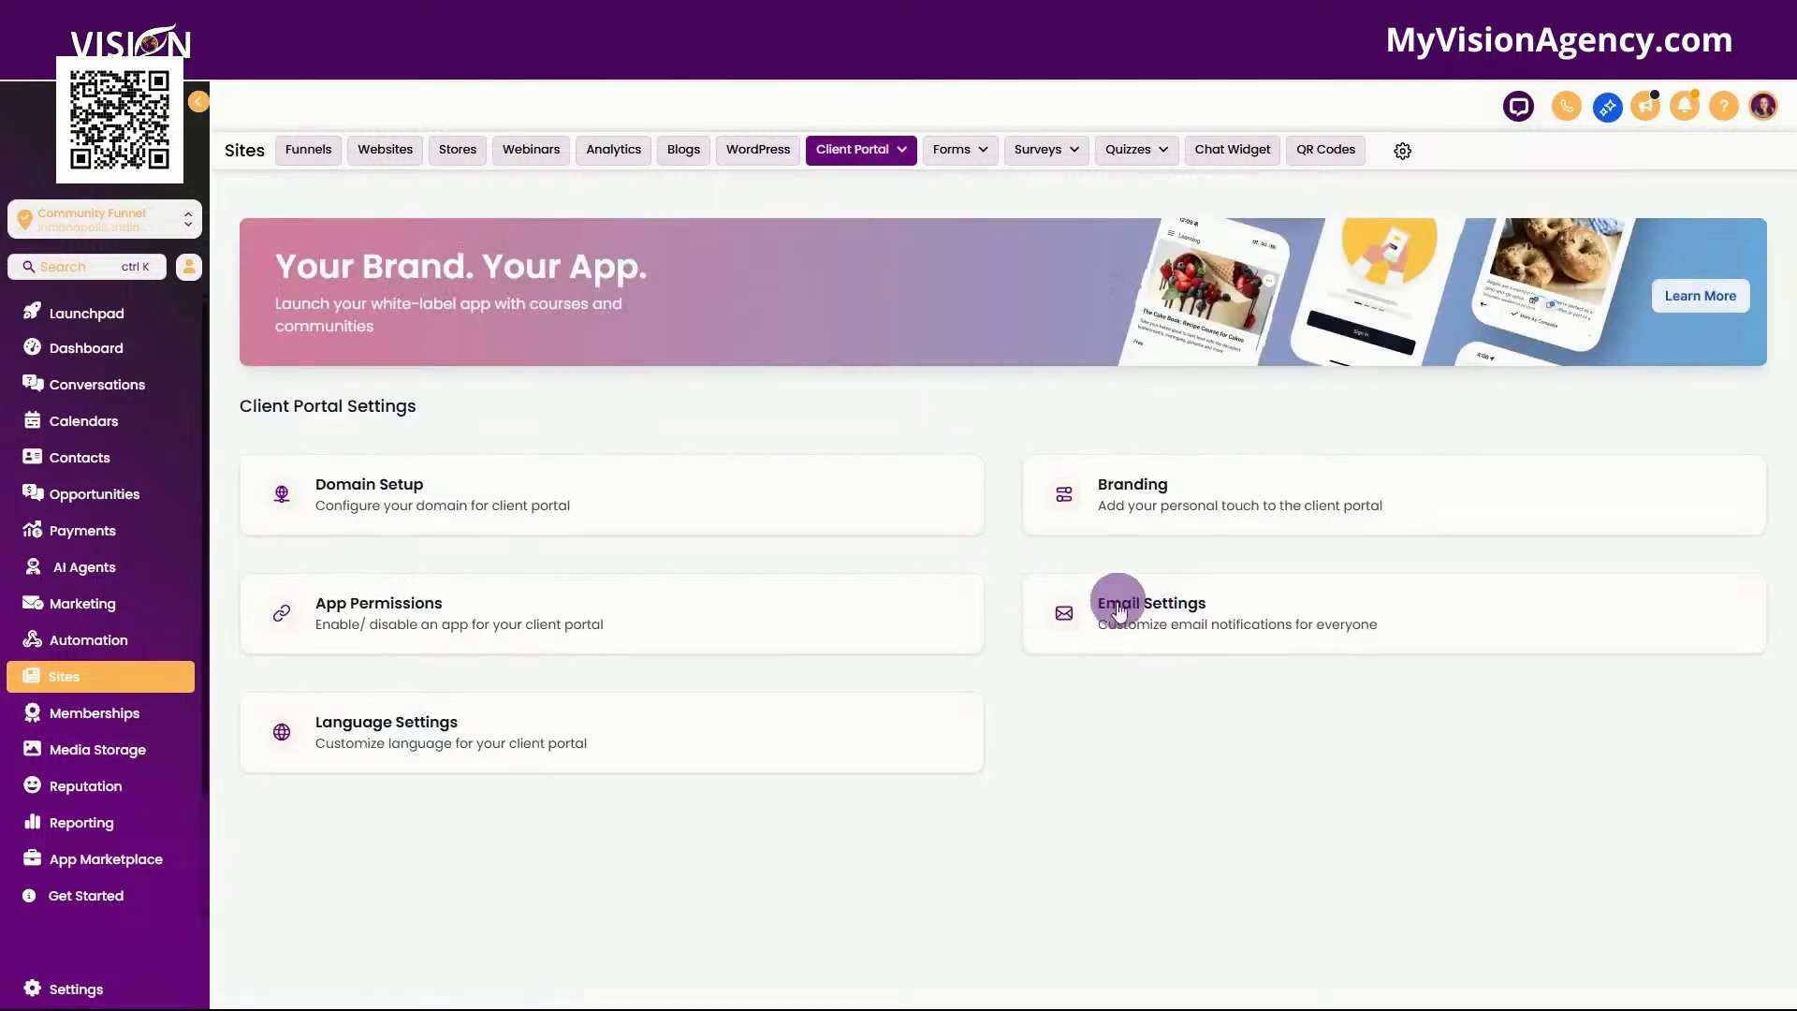
{"action": "left_click", "coordinate": [1212, 612]}
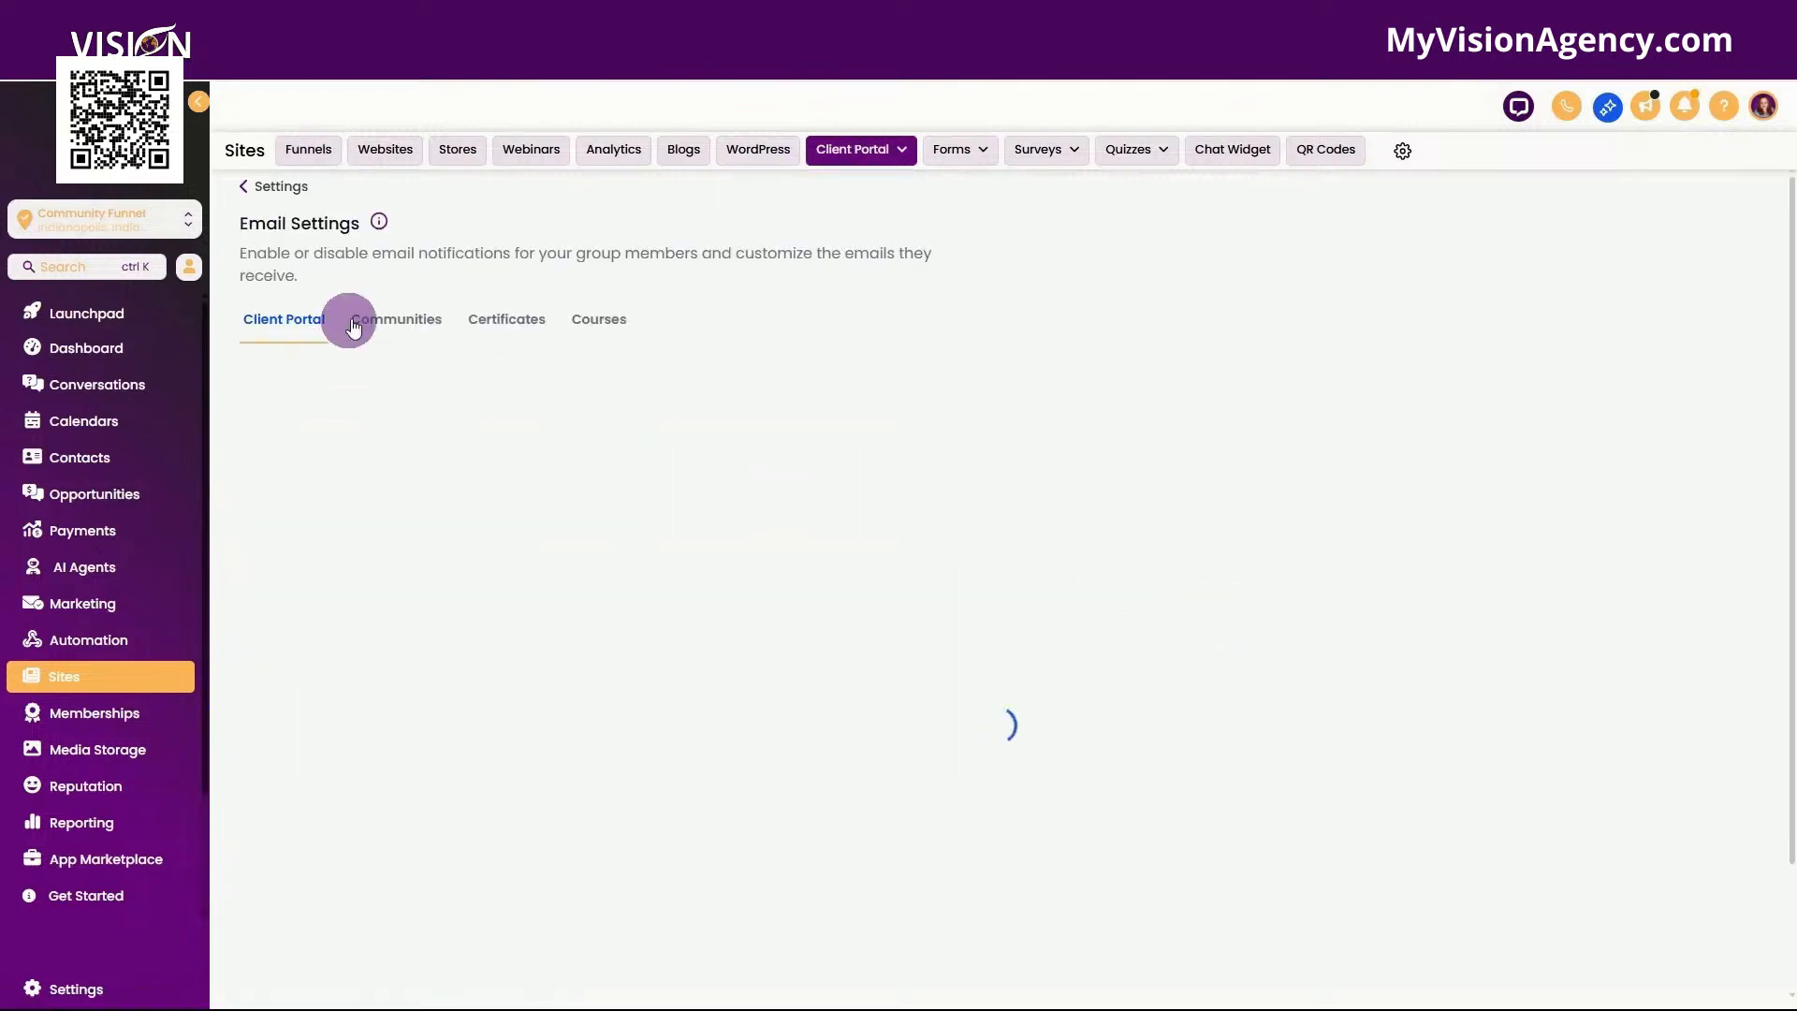
{"action": "left_click", "coordinate": [405, 325]}
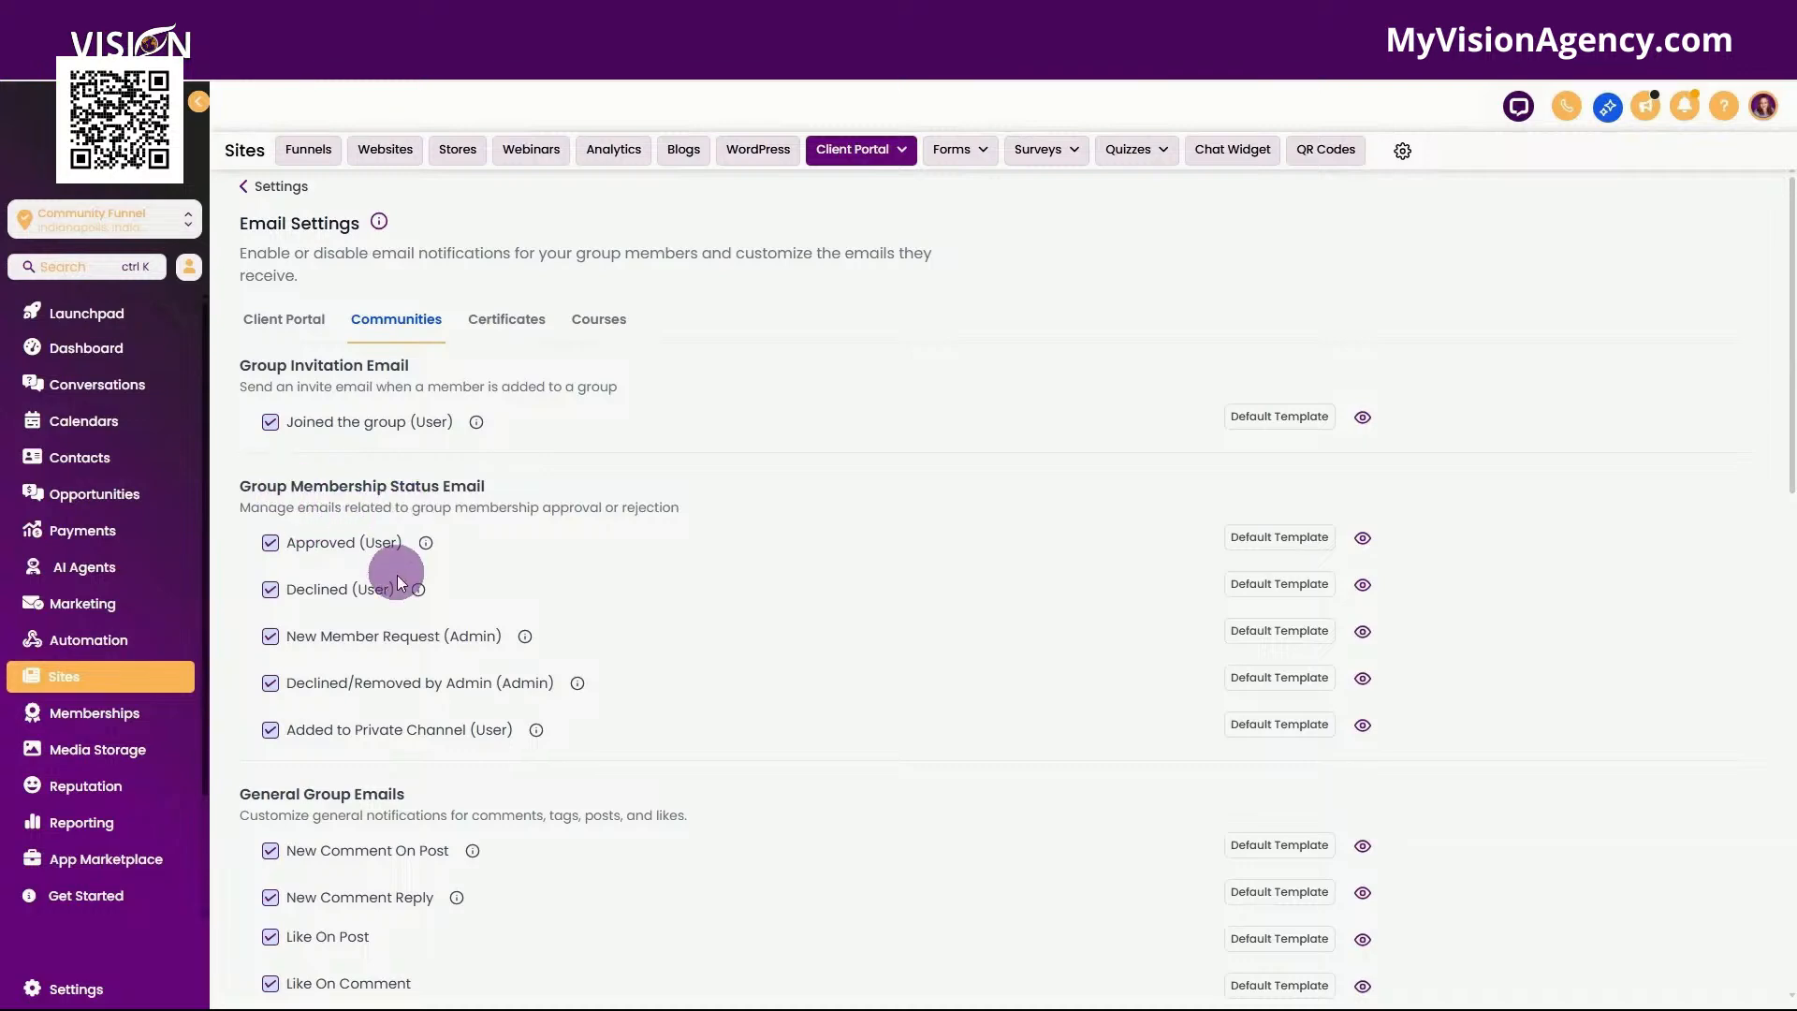
{"action": "scroll", "coordinate": [391, 617], "scroll_direction": "down", "scroll_amount": 2}
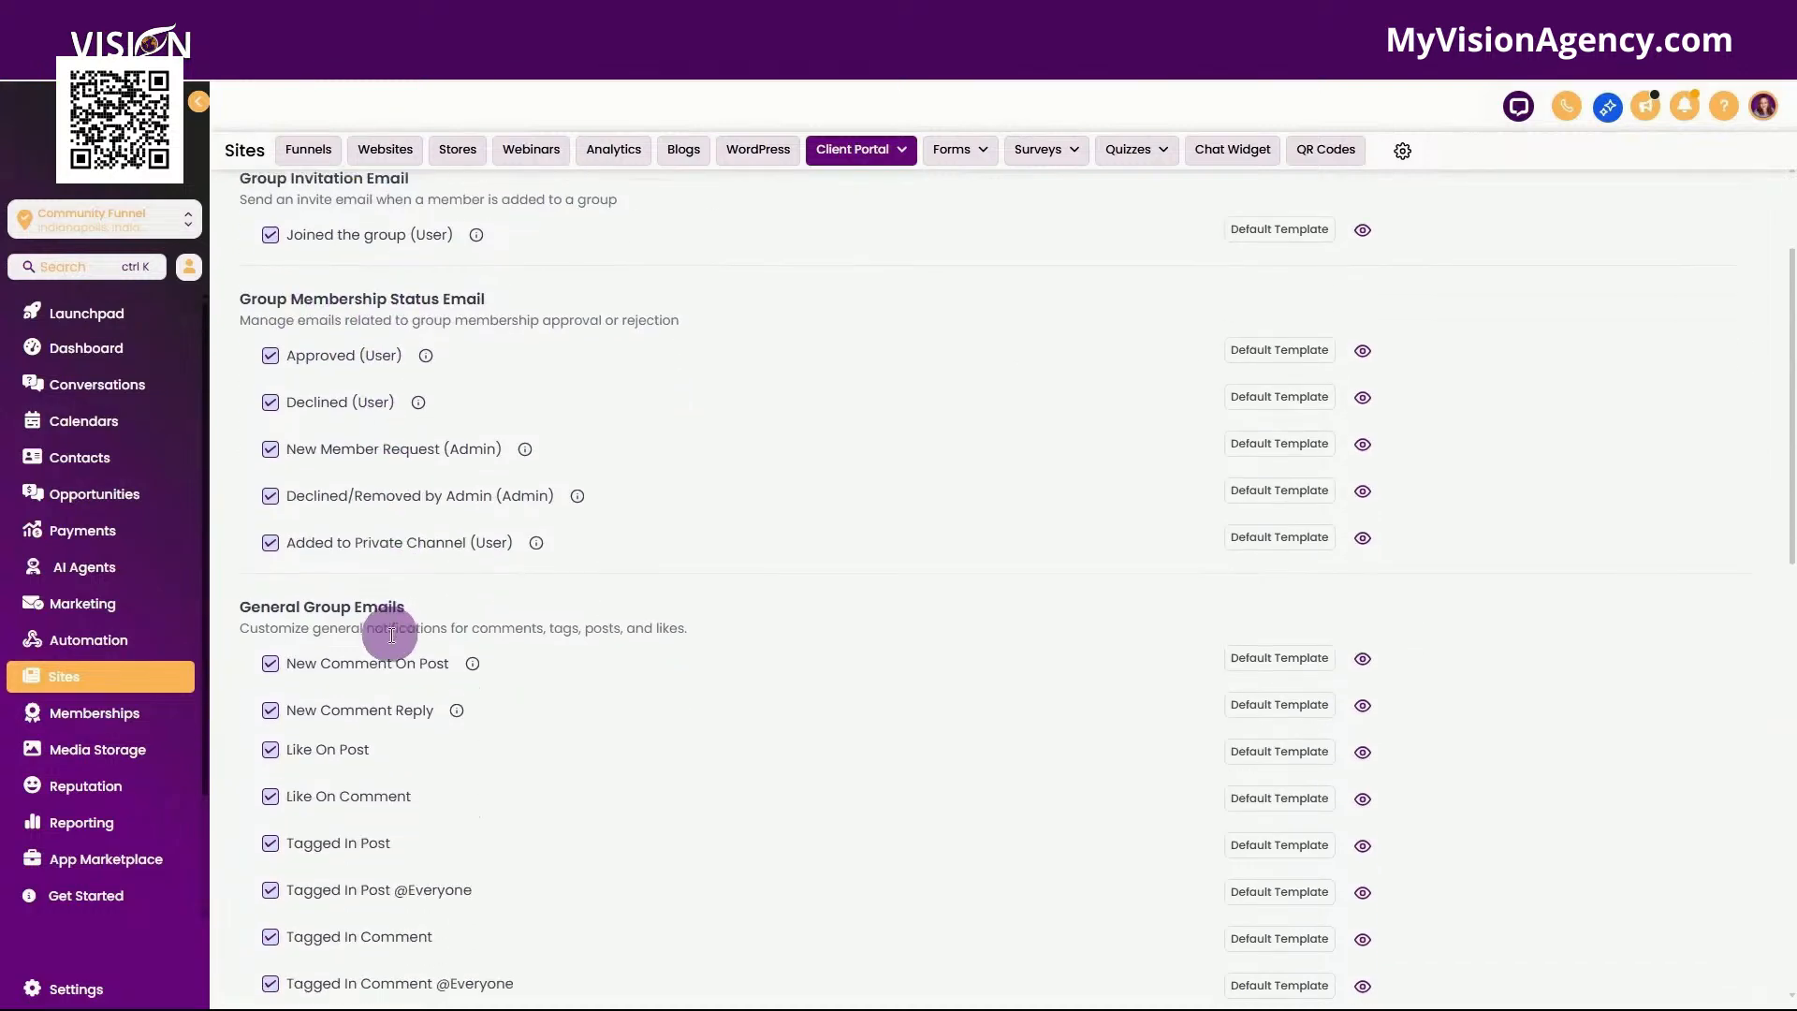
{"action": "scroll", "coordinate": [493, 614], "scroll_direction": "down", "scroll_amount": 3}
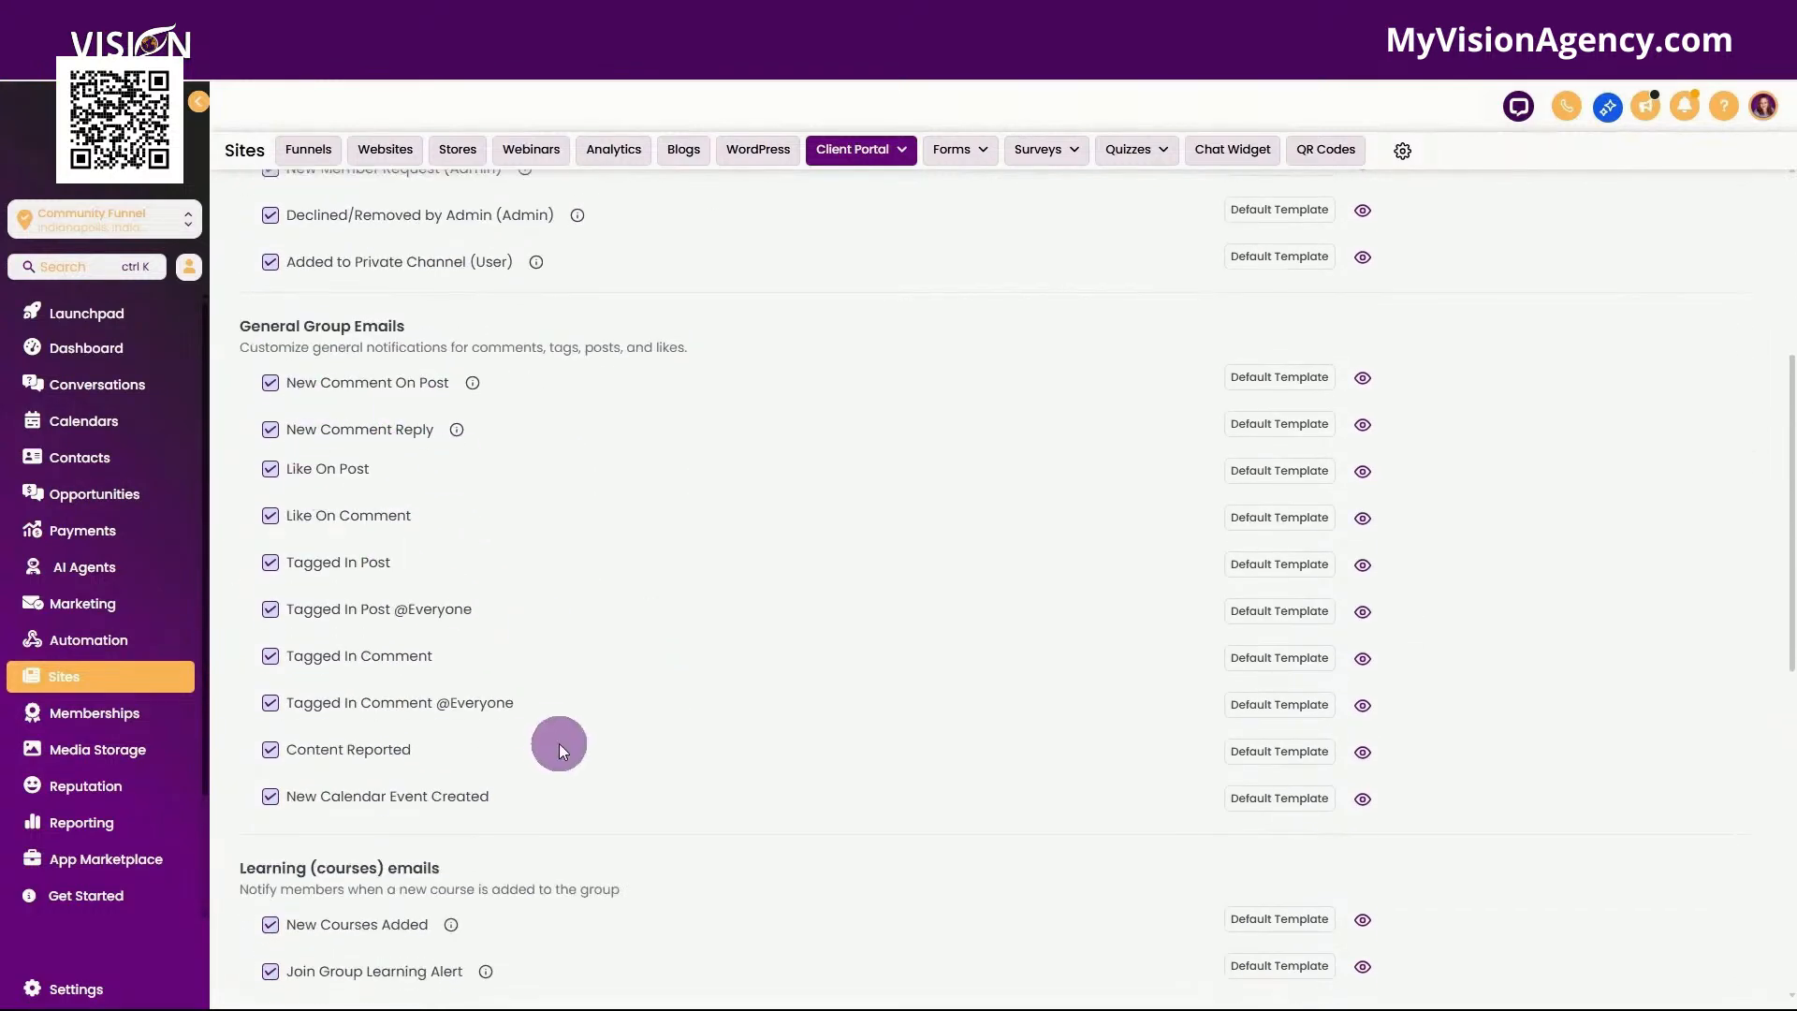
{"action": "scroll", "coordinate": [561, 750], "scroll_direction": "down", "scroll_amount": 4}
{"action": "scroll", "coordinate": [453, 778], "scroll_direction": "down", "scroll_amount": 4}
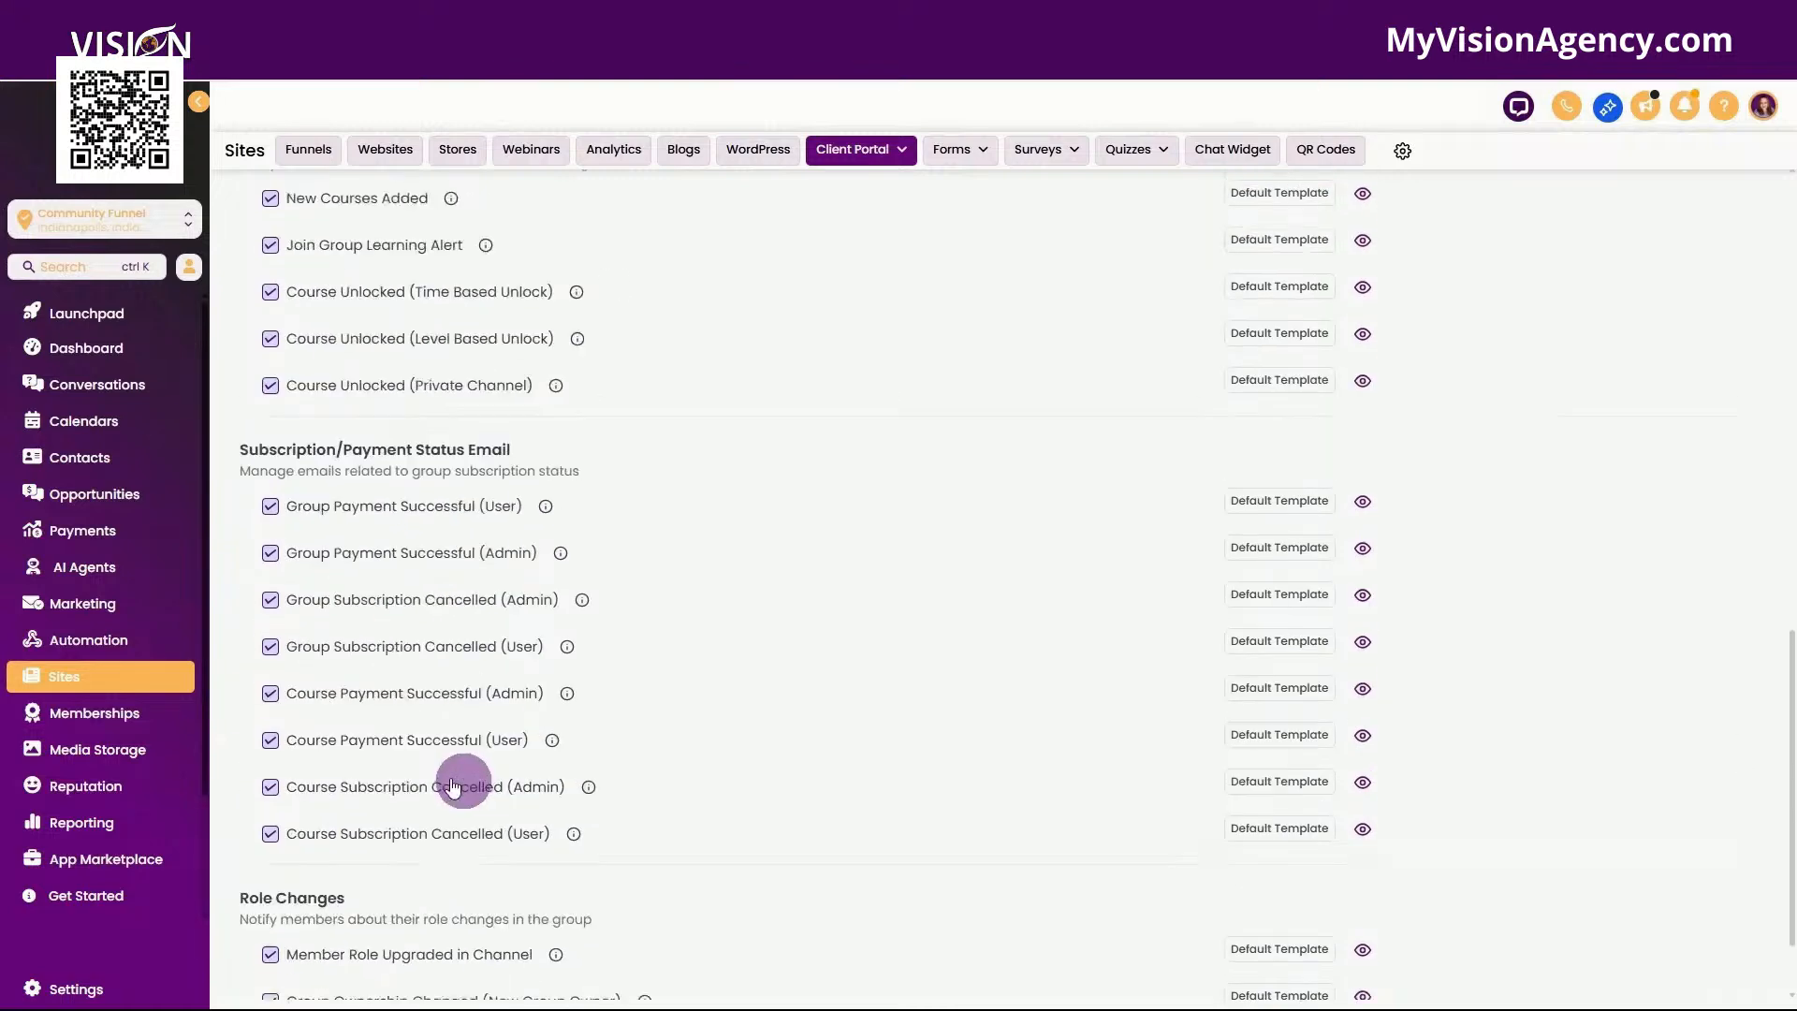
{"action": "scroll", "coordinate": [374, 803], "scroll_direction": "down", "scroll_amount": 1}
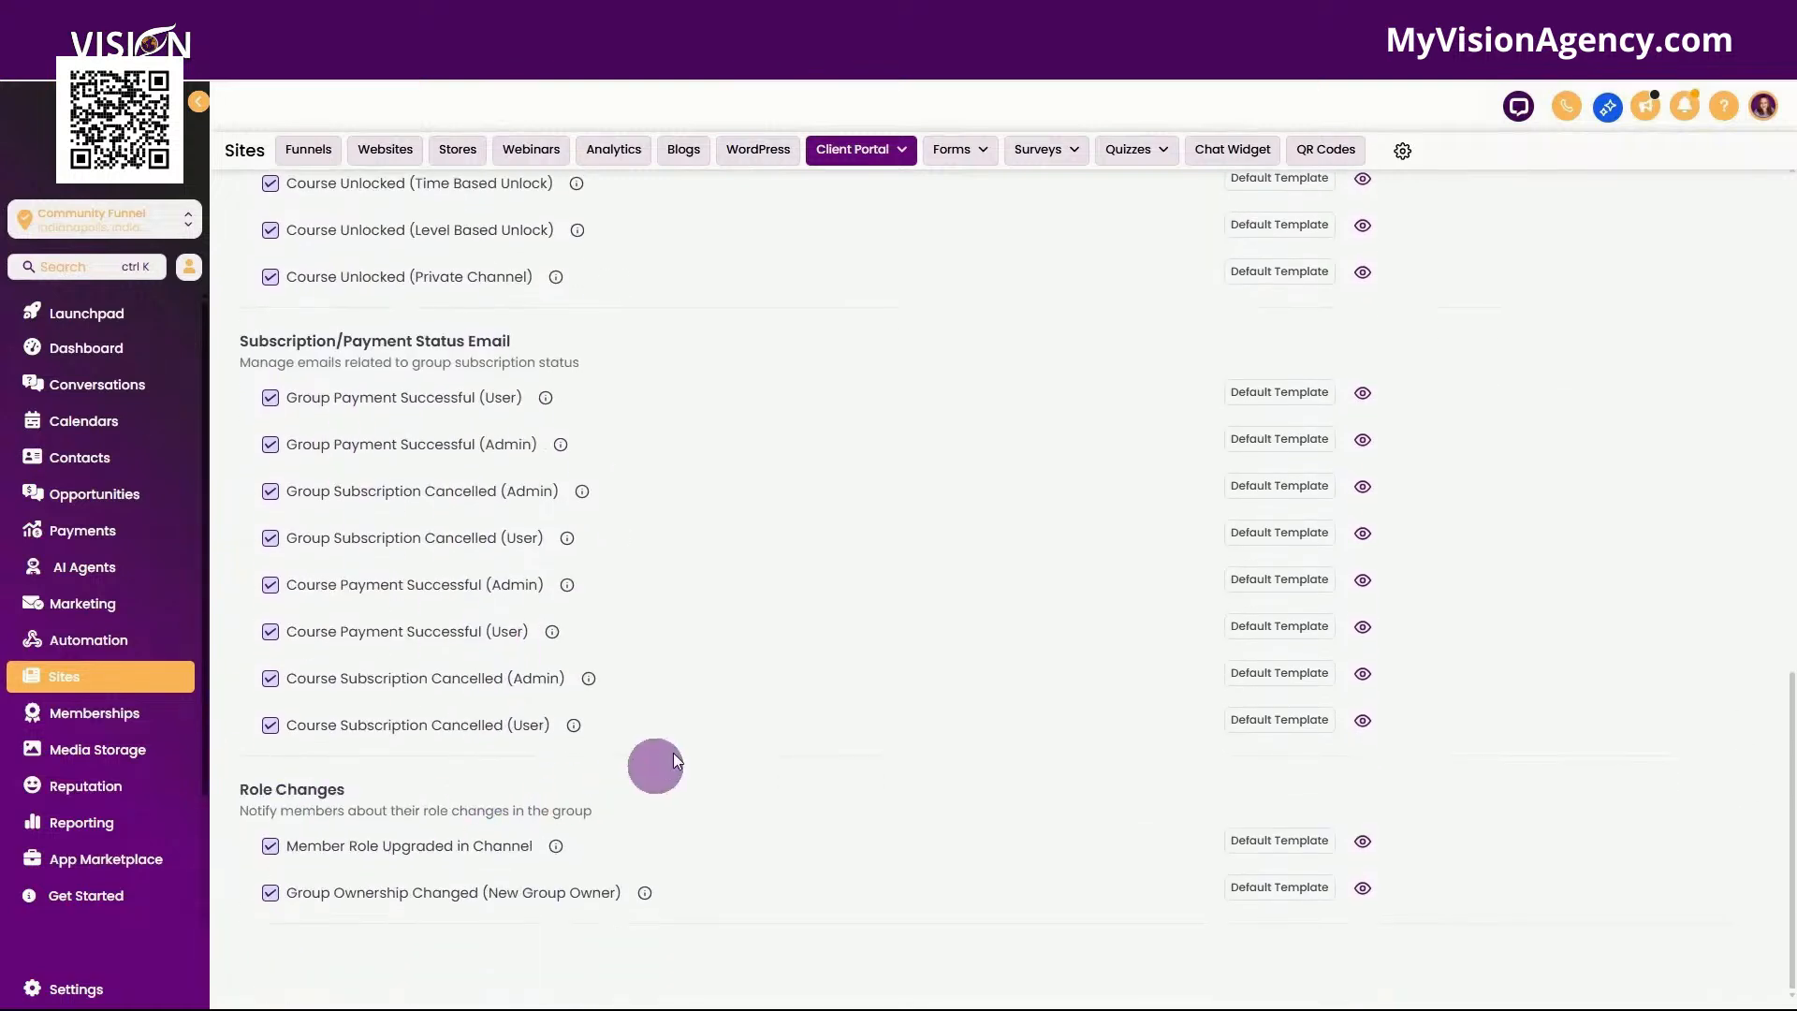
{"action": "scroll", "coordinate": [675, 759], "scroll_direction": "up", "scroll_amount": 20}
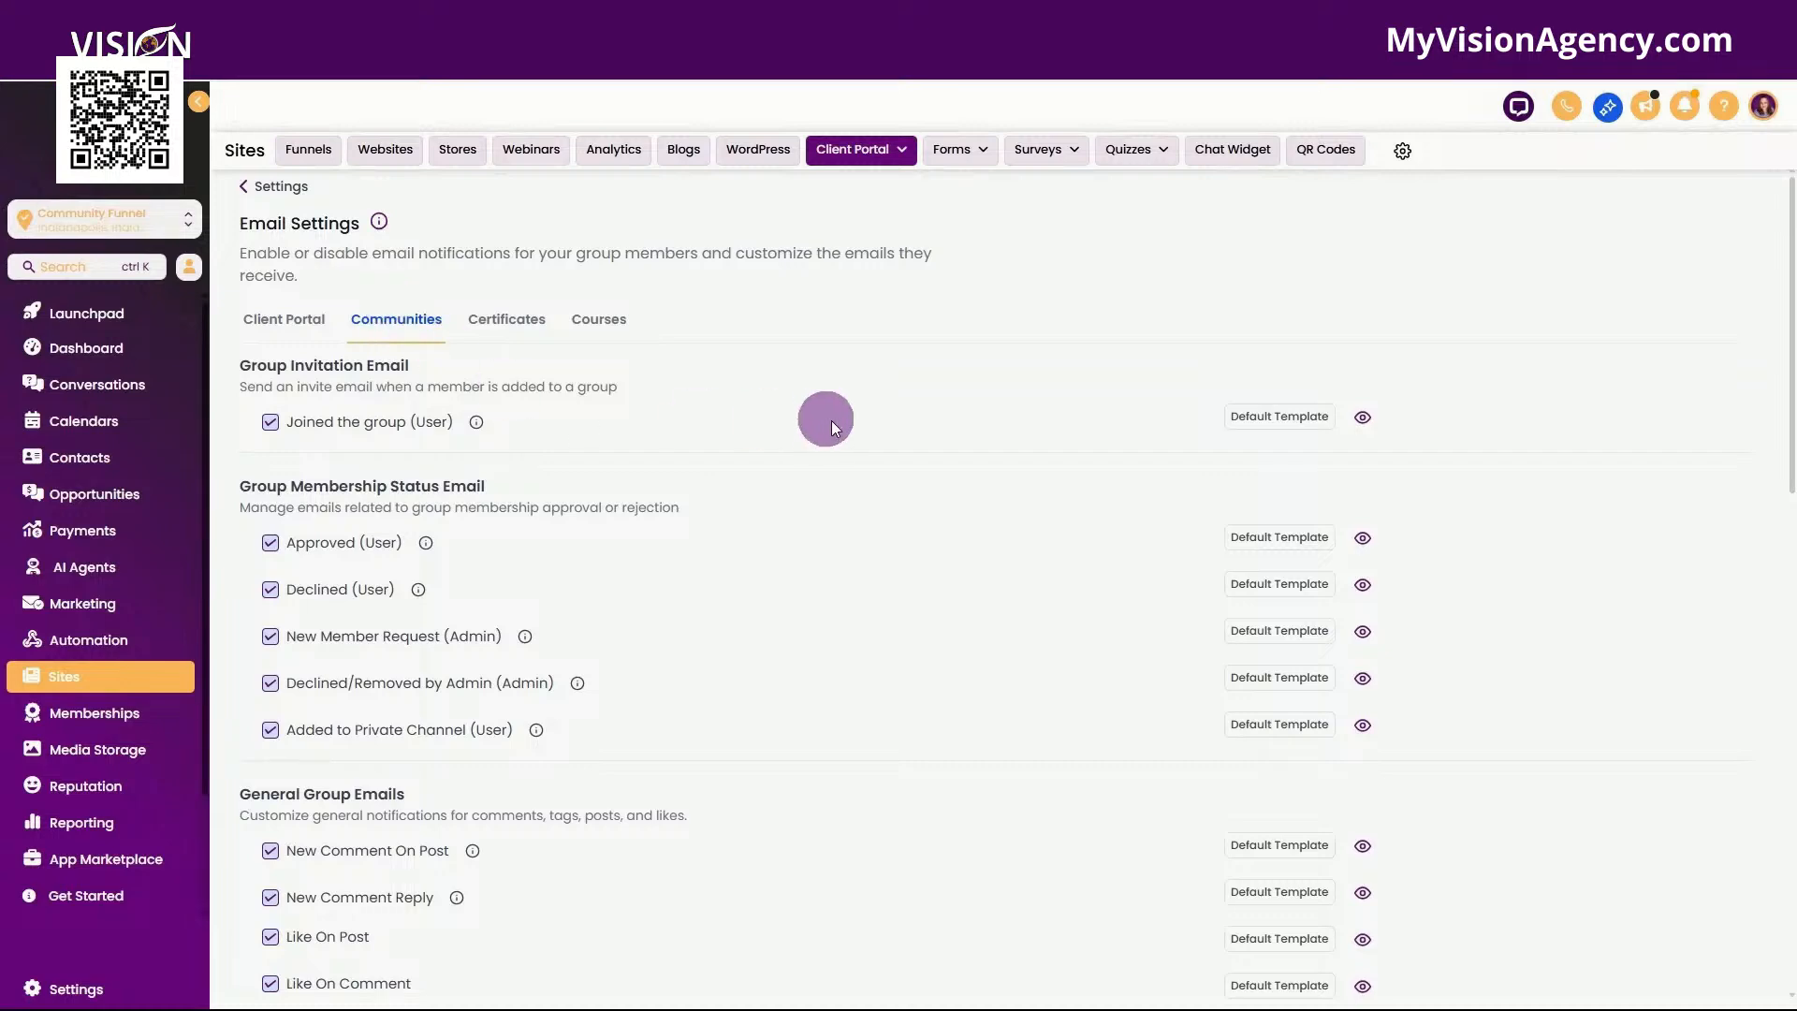
Check which templates can be chosen for the Joined the group invitation email, leaving the customization unsaved.
{"action": "left_click", "coordinate": [1289, 419]}
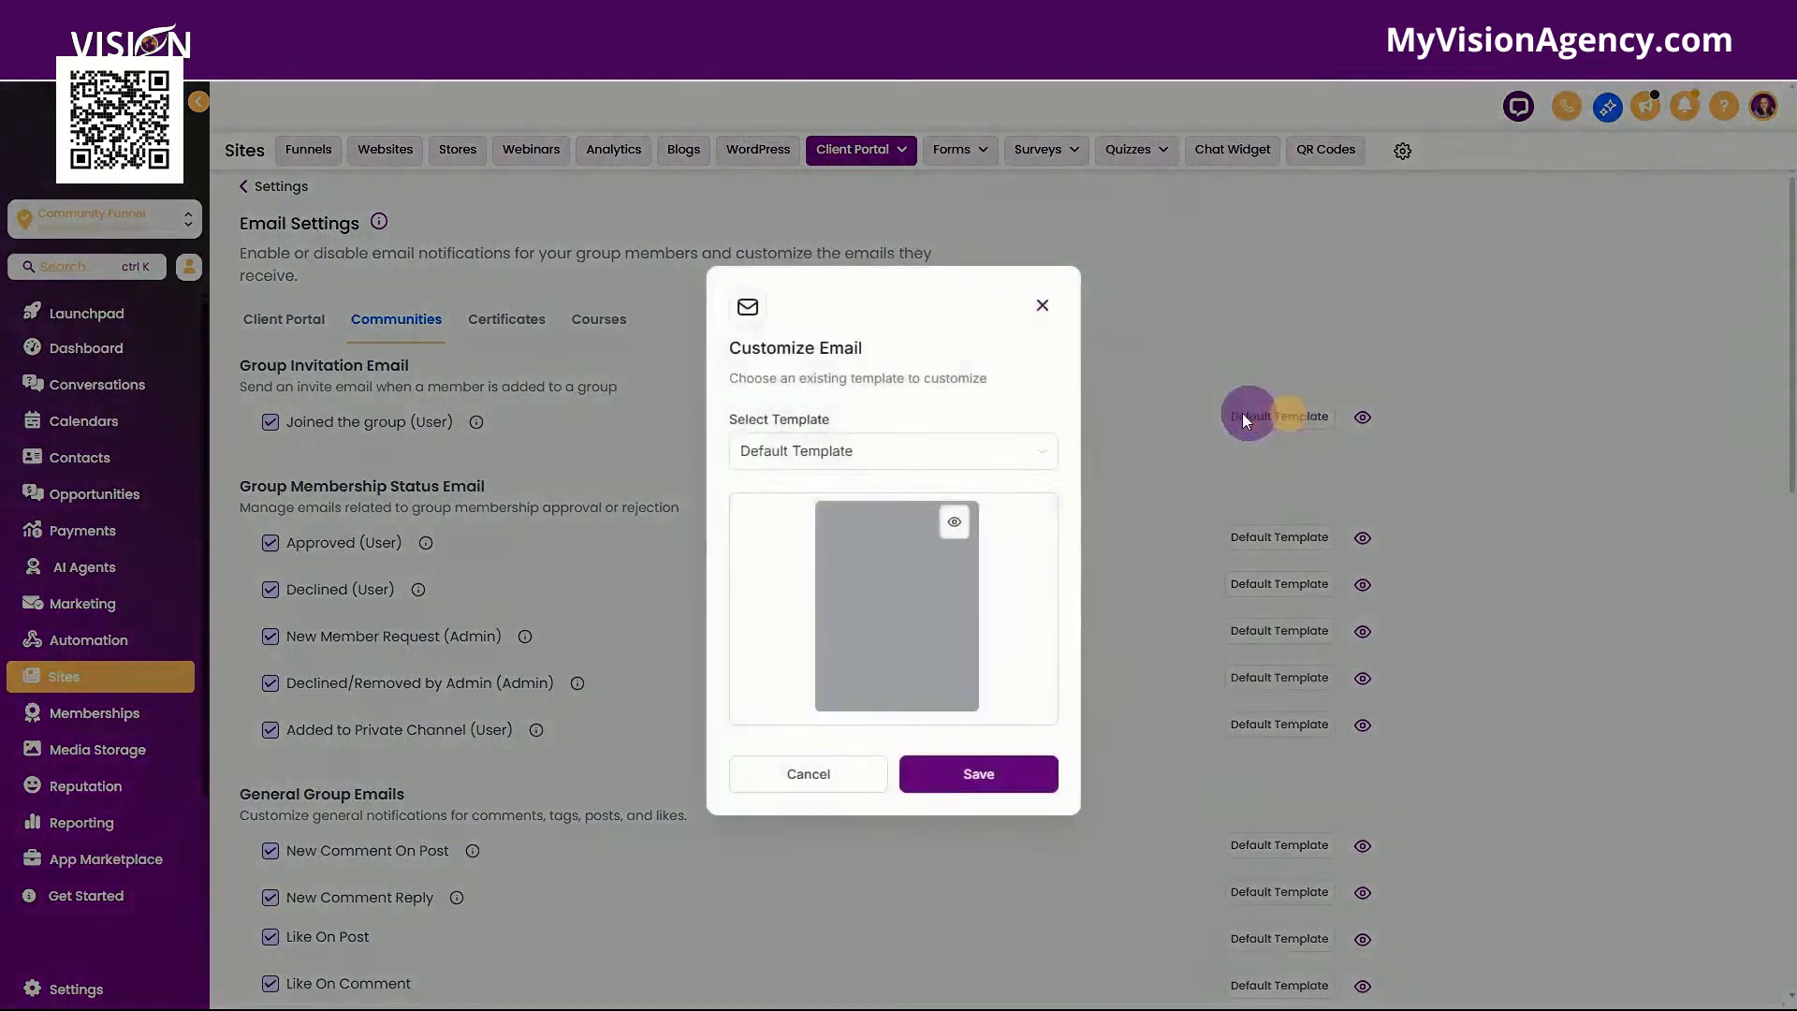
{"action": "left_click", "coordinate": [815, 456]}
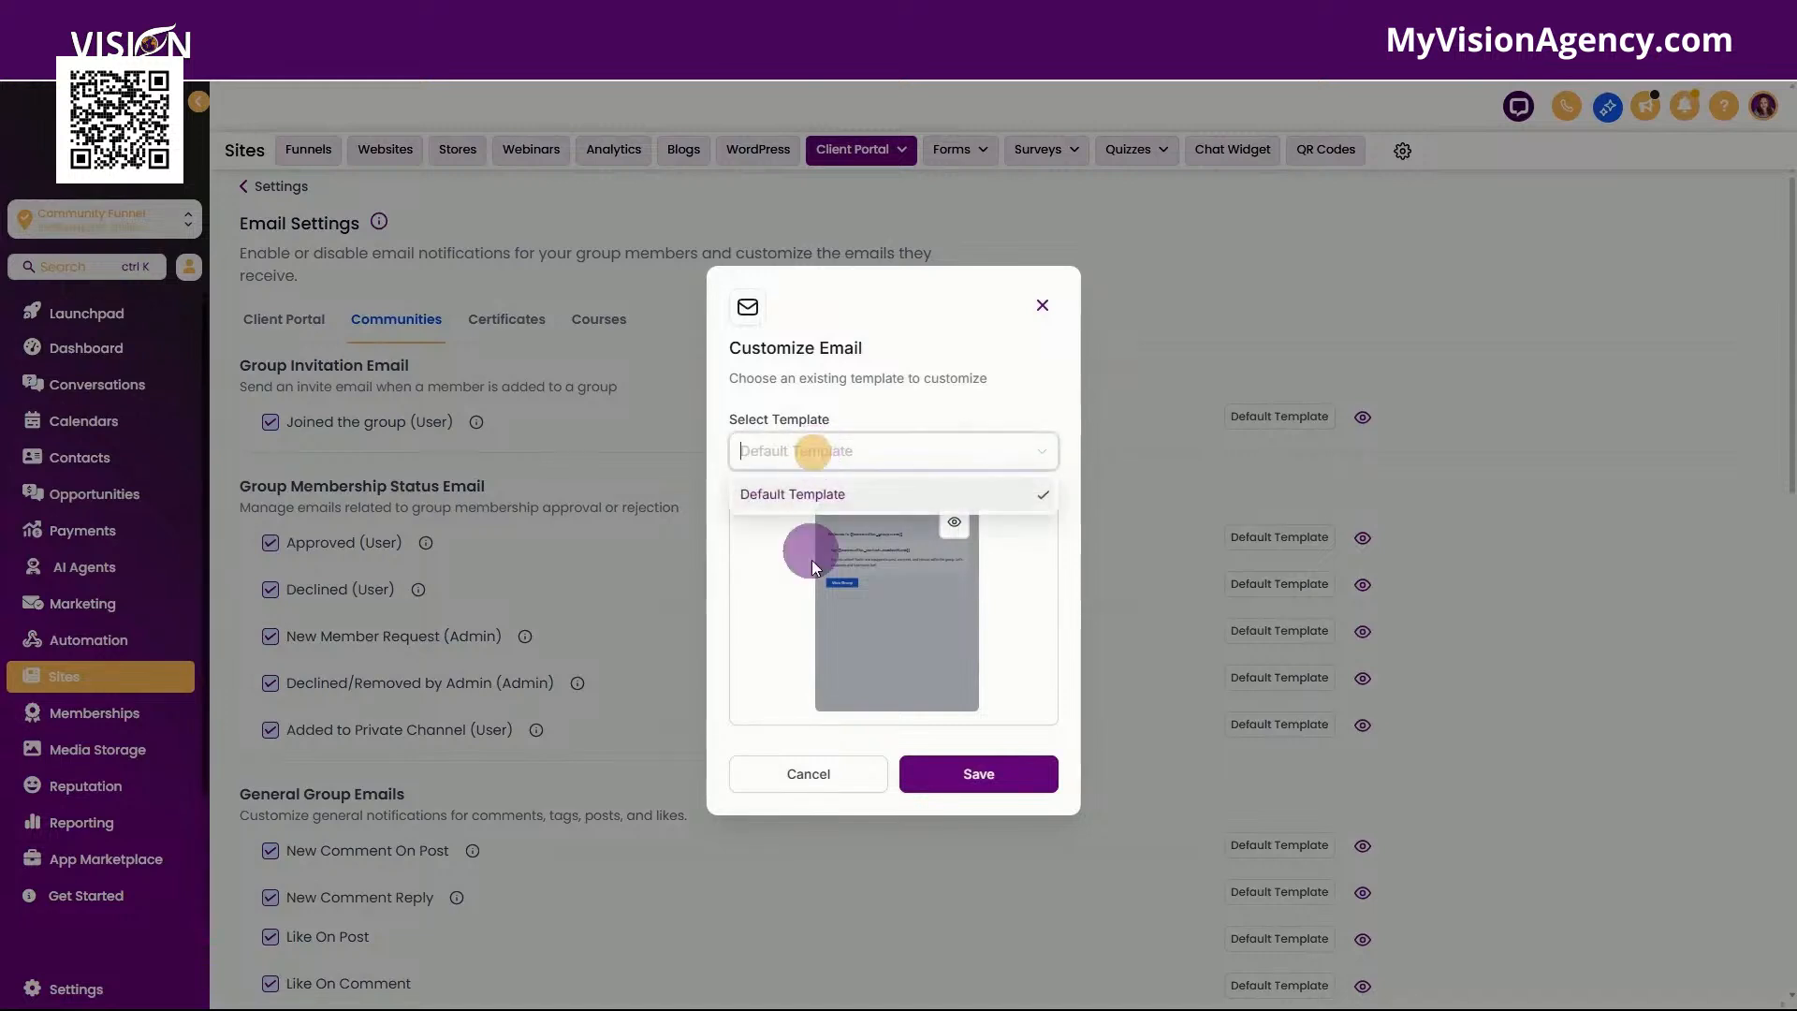
{"action": "left_click", "coordinate": [860, 342]}
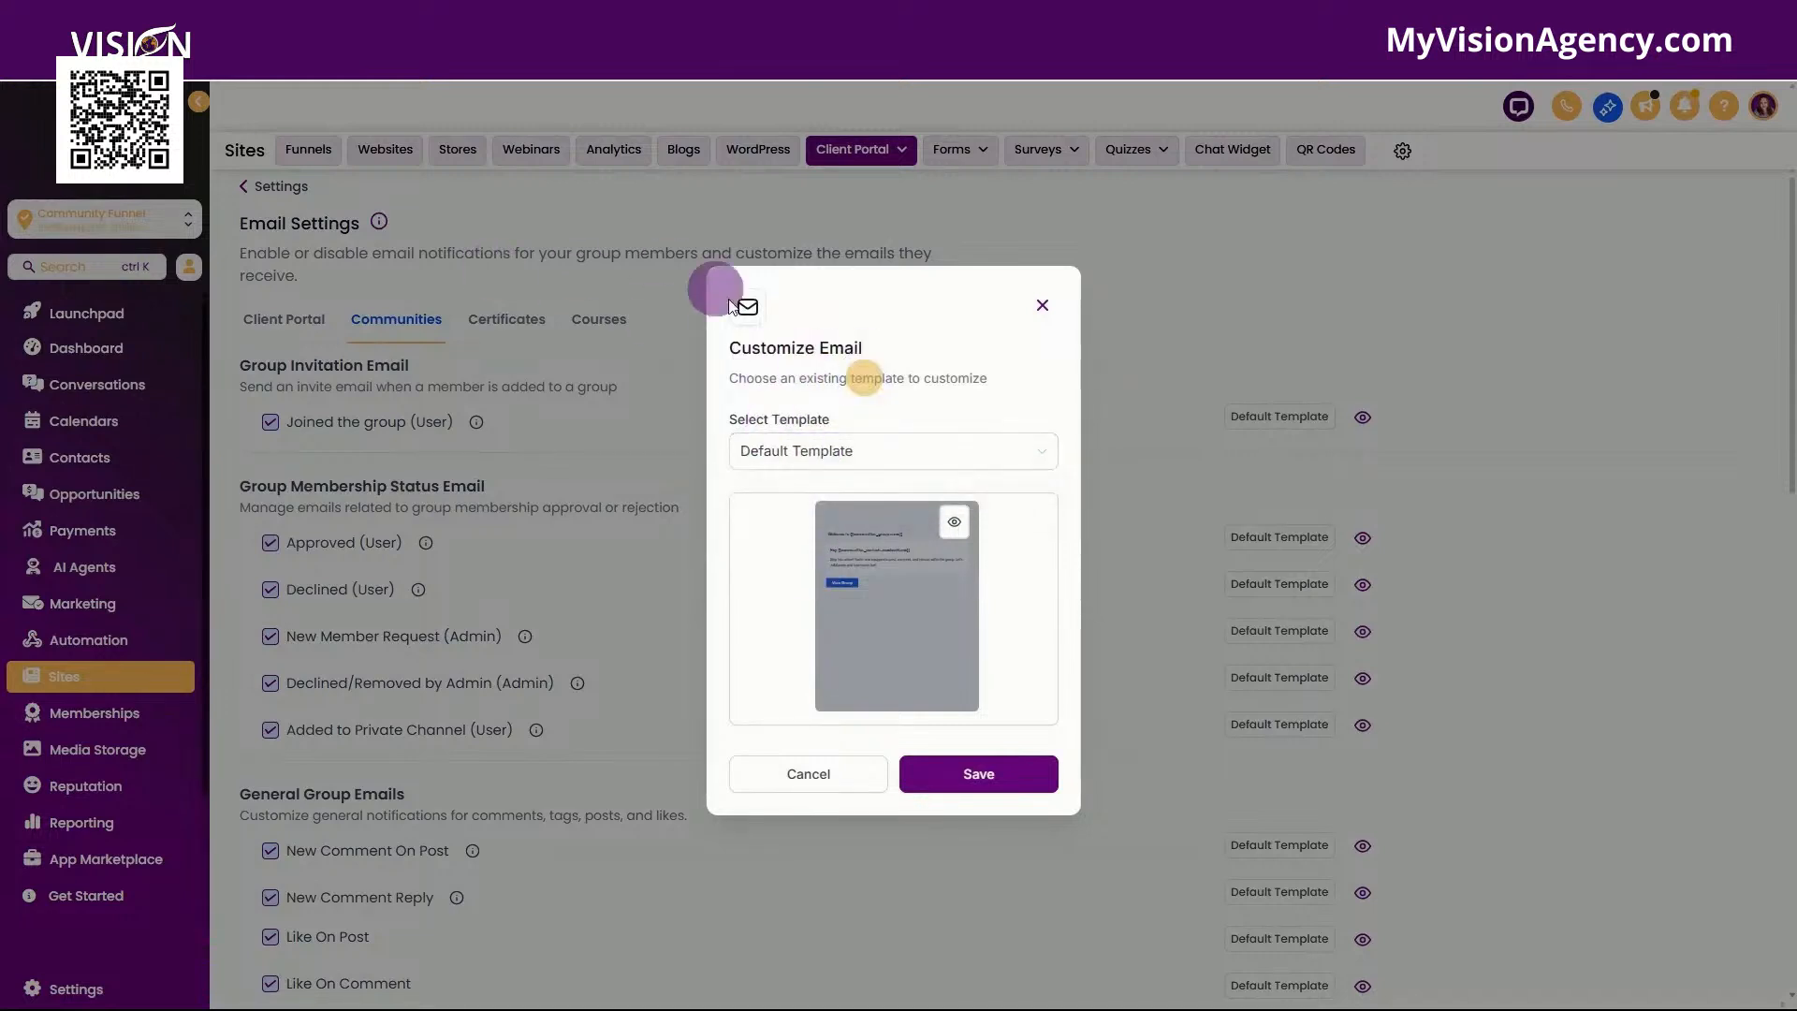
{"action": "left_click", "coordinate": [1045, 308]}
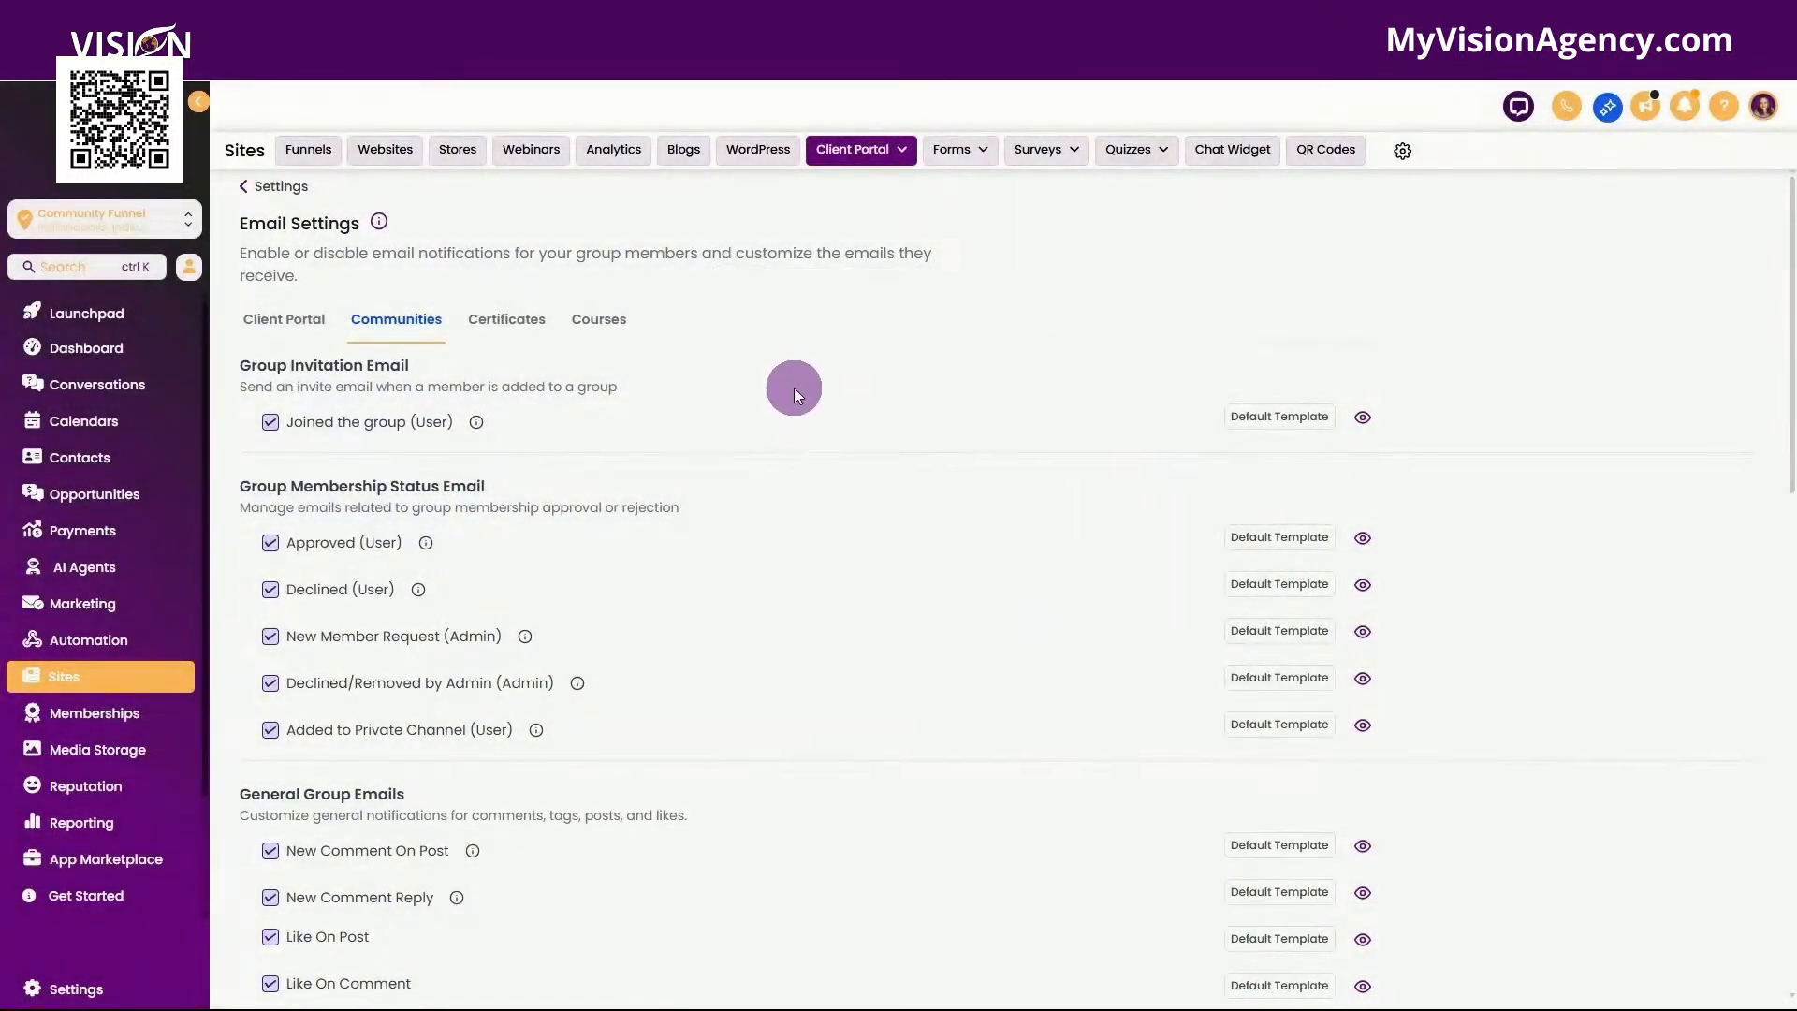
Open the Community Funnel Optin workflow and examine its form-submission trigger and the note text of its granted-access action.
{"action": "left_click", "coordinate": [111, 640]}
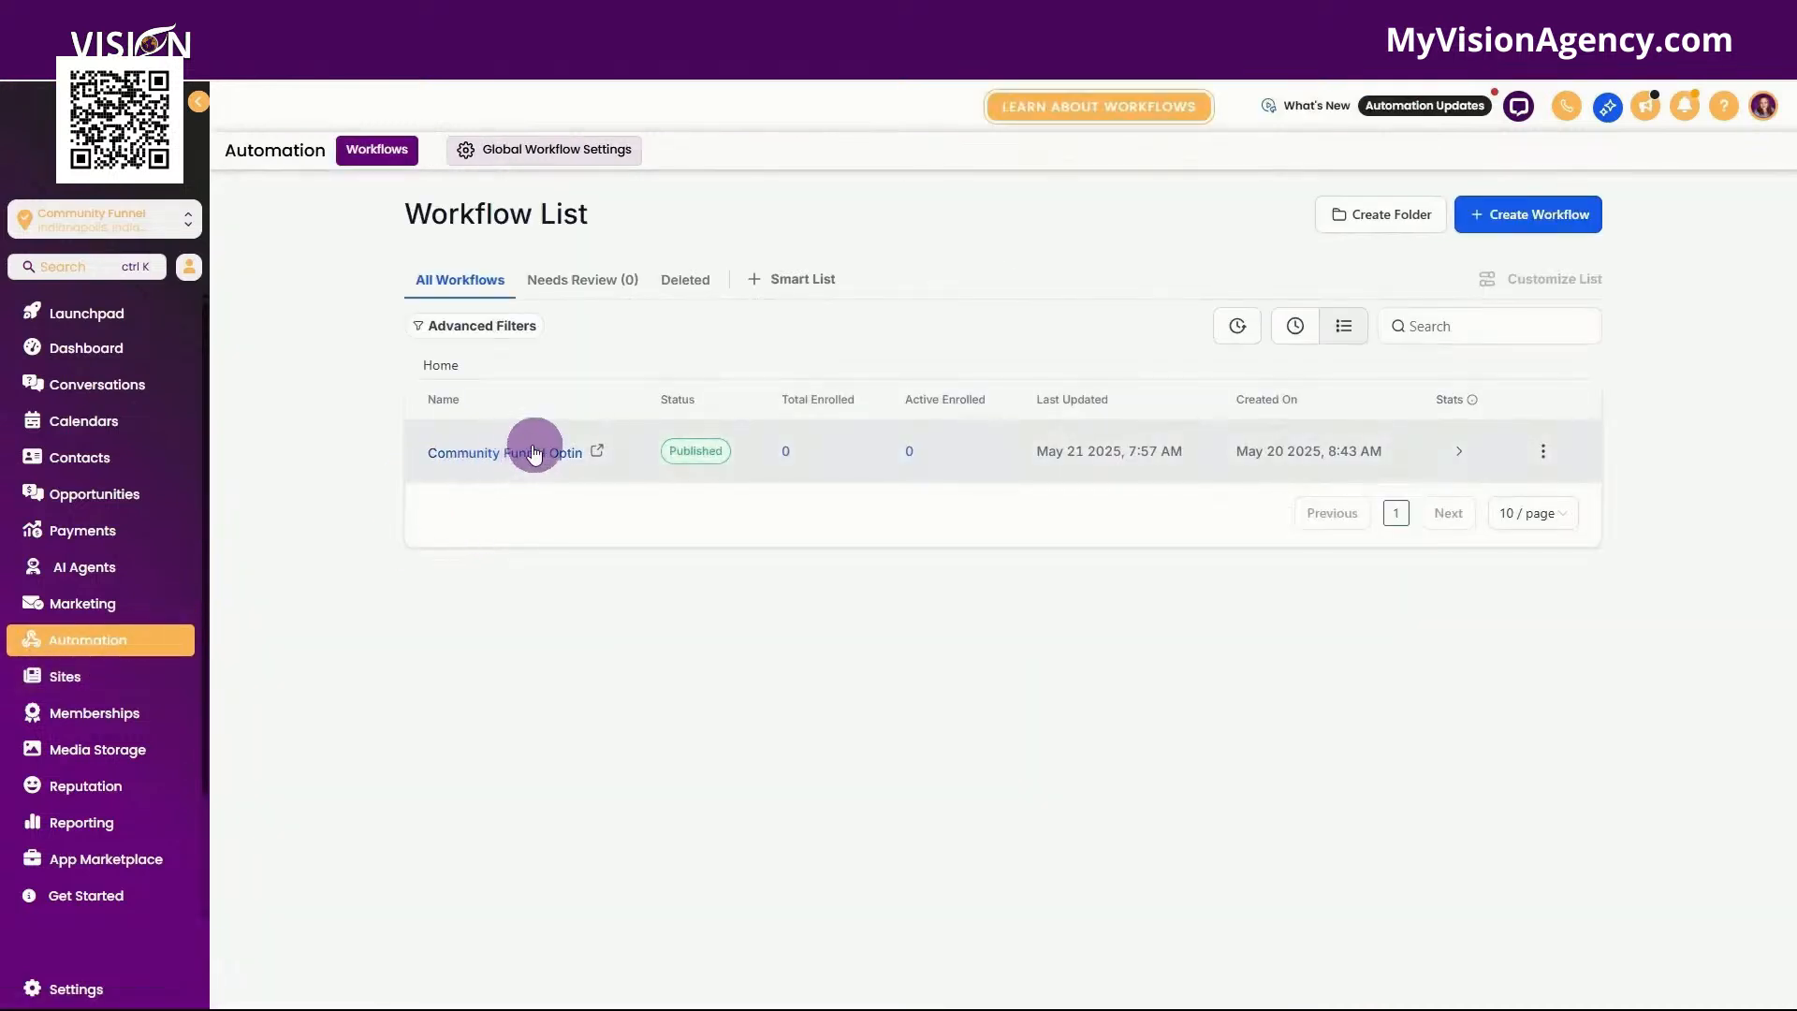
{"action": "left_click", "coordinate": [521, 453]}
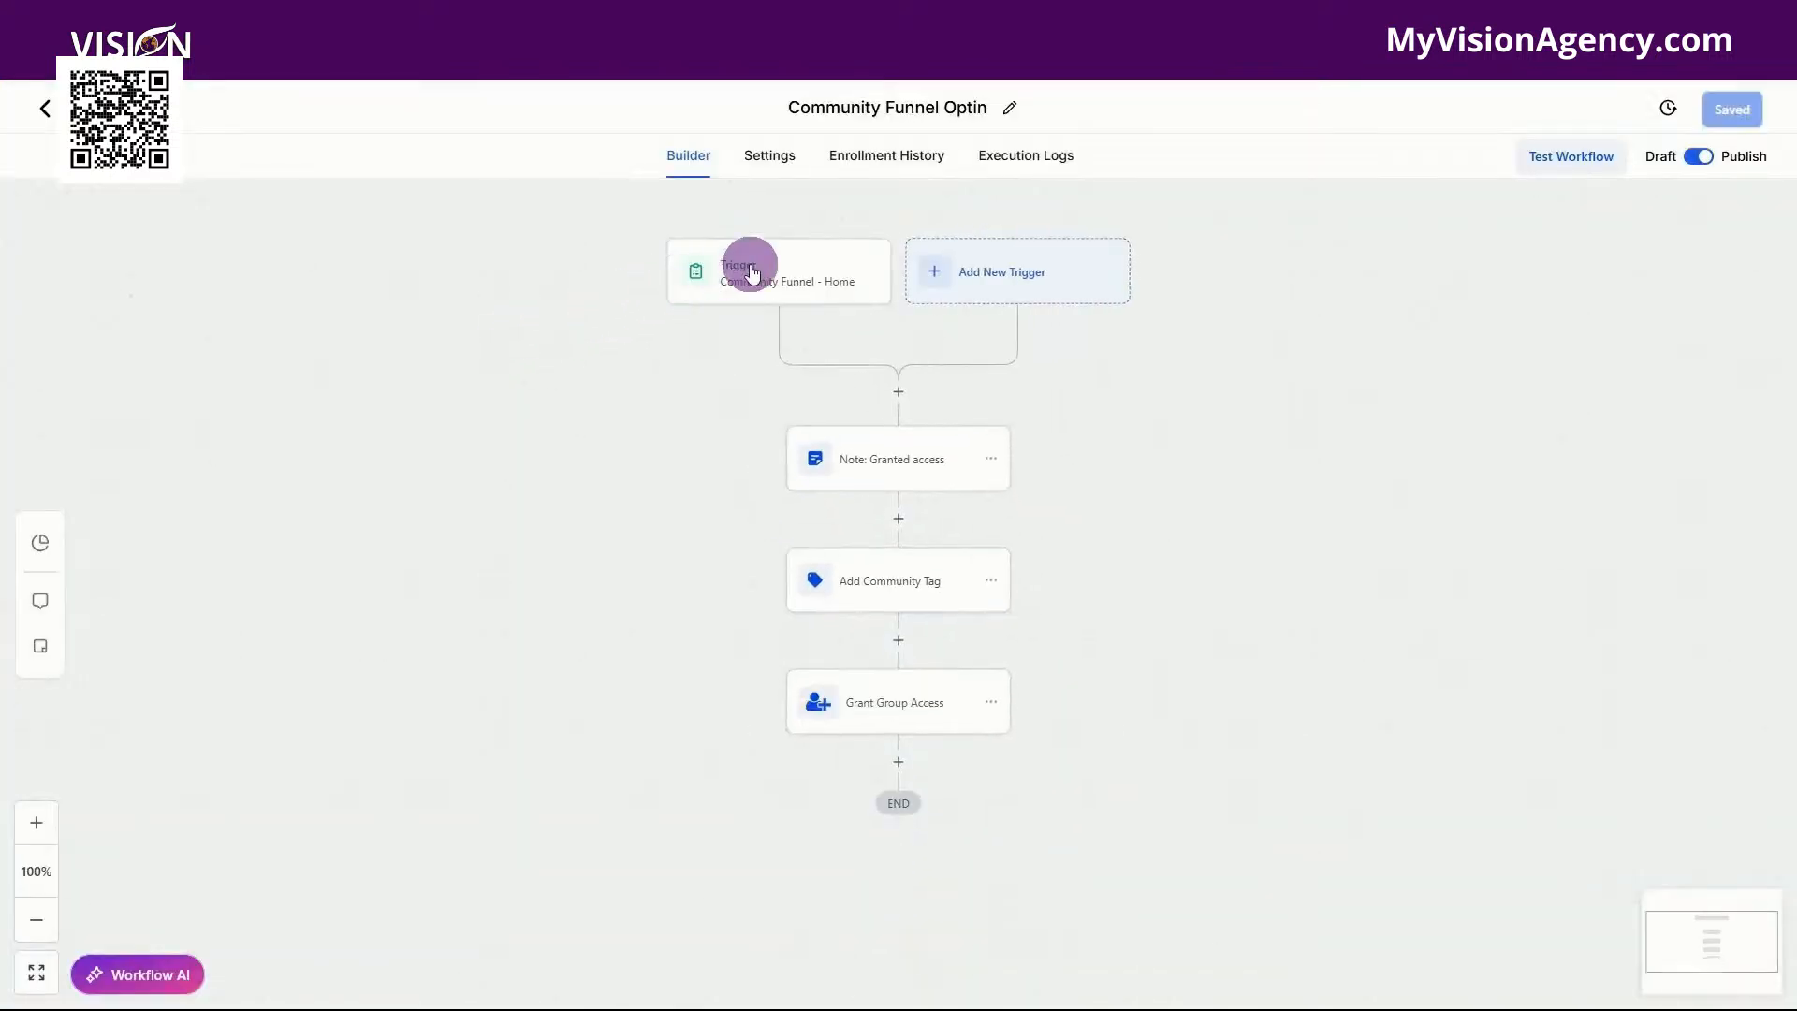
{"action": "left_click", "coordinate": [751, 271]}
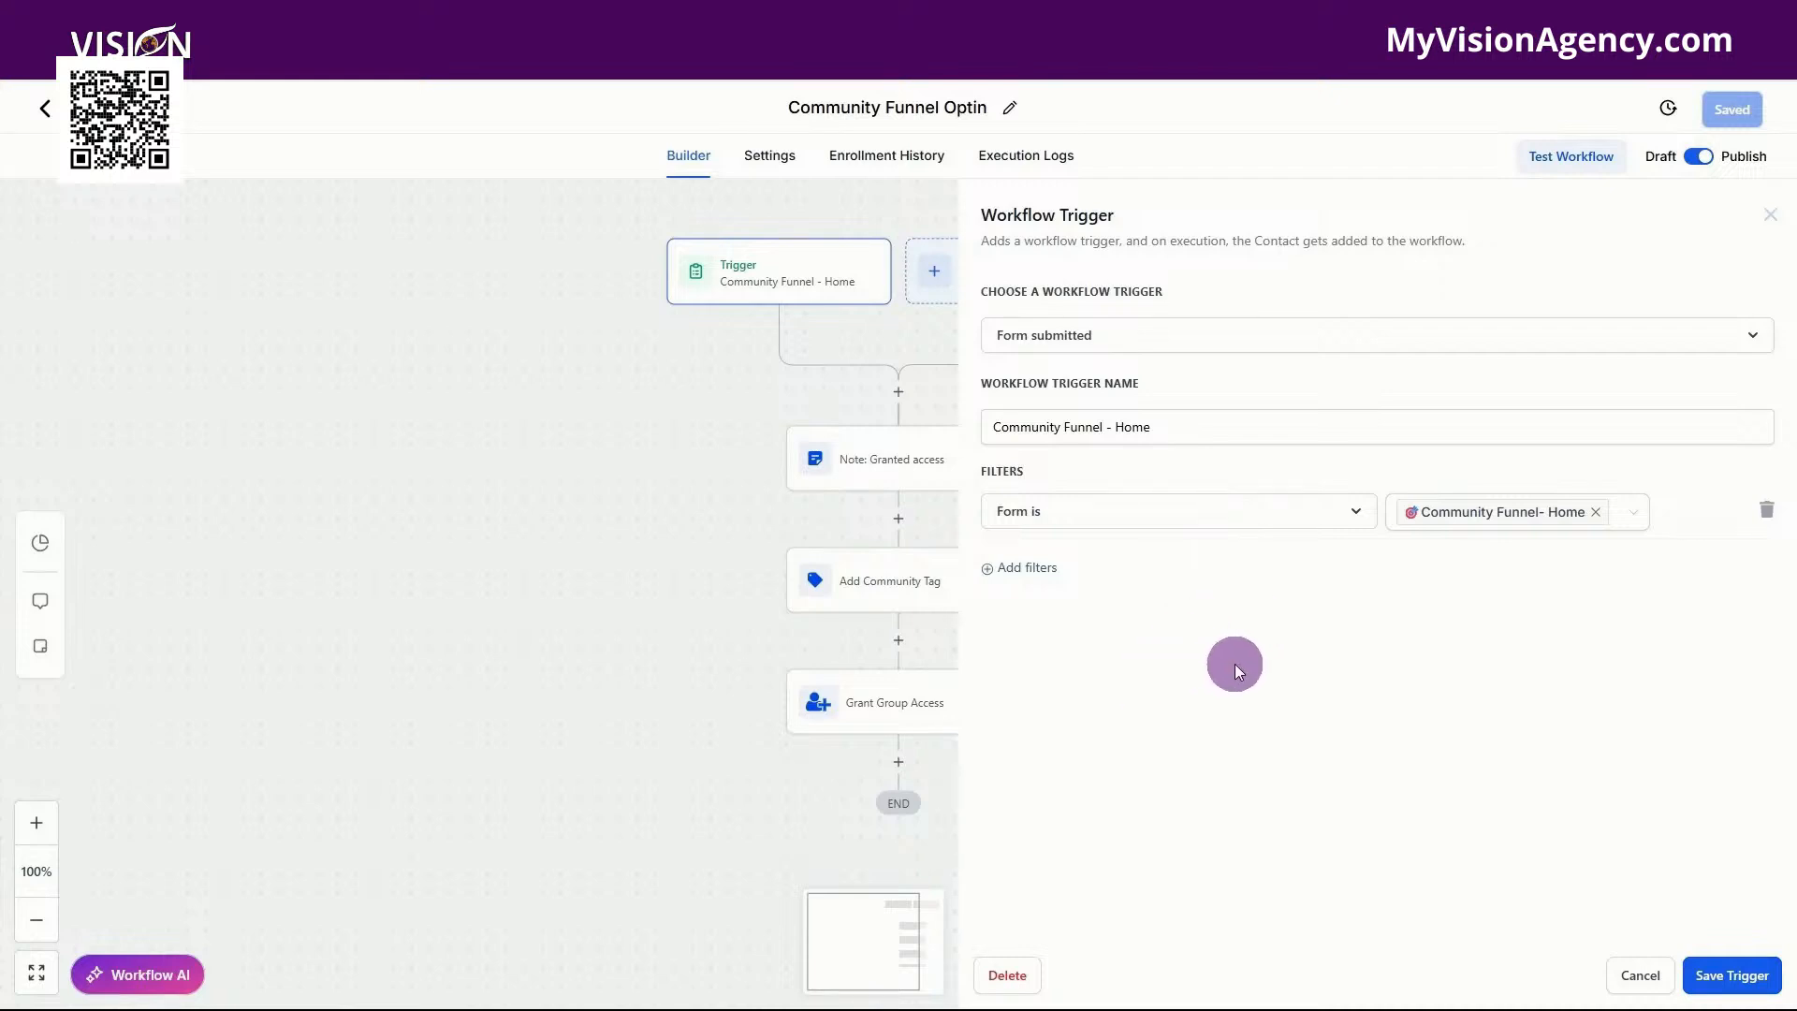
{"action": "left_click", "coordinate": [1652, 977]}
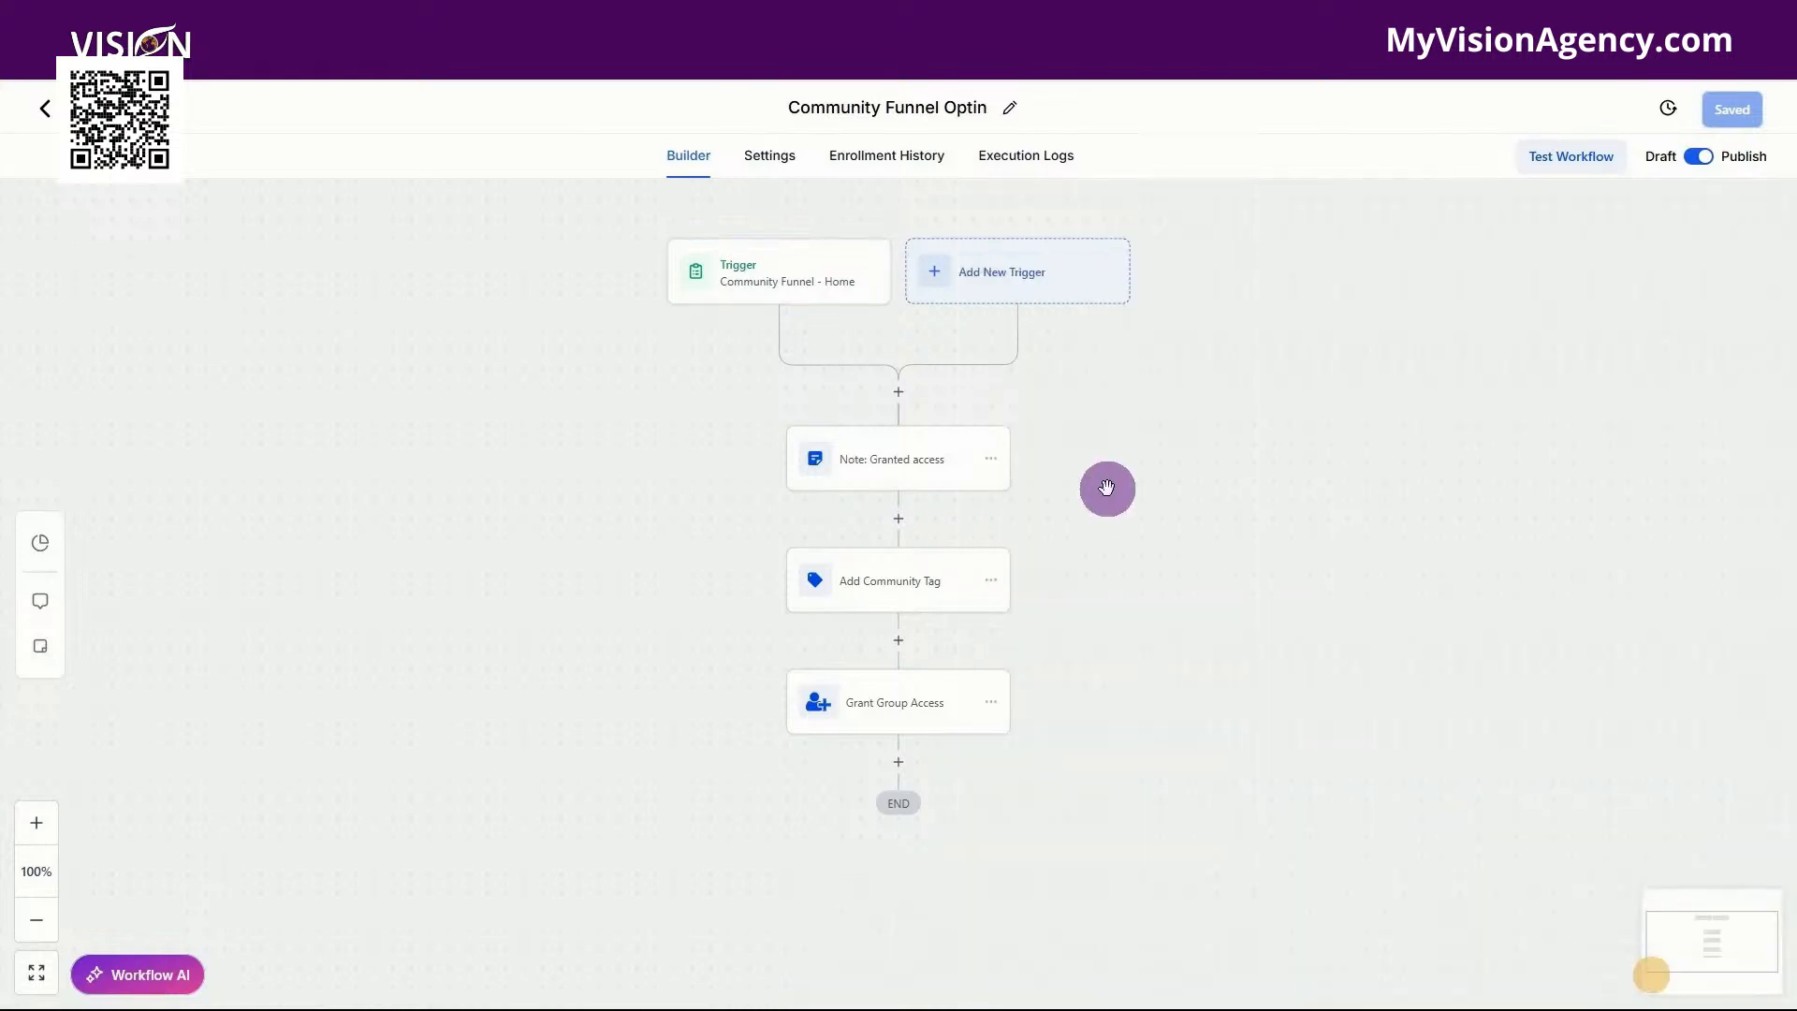
{"action": "left_click", "coordinate": [763, 272]}
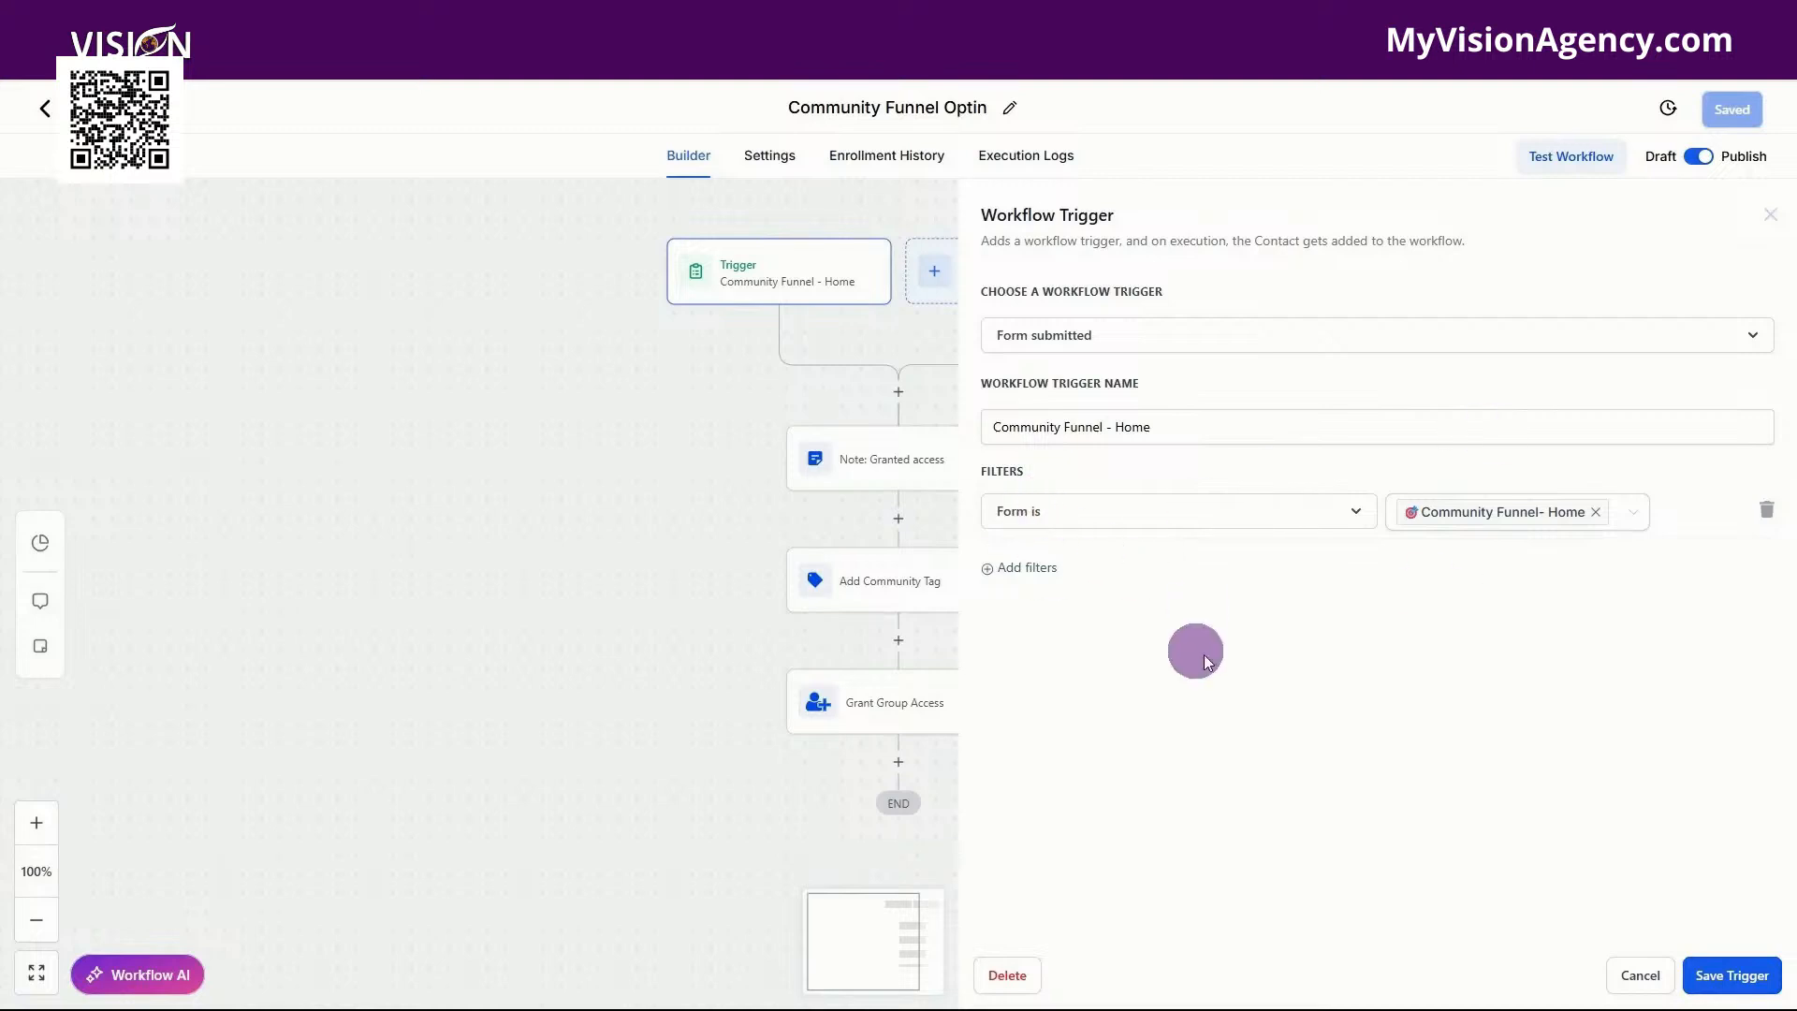
{"action": "left_click", "coordinate": [1642, 973]}
{"action": "left_click", "coordinate": [866, 456]}
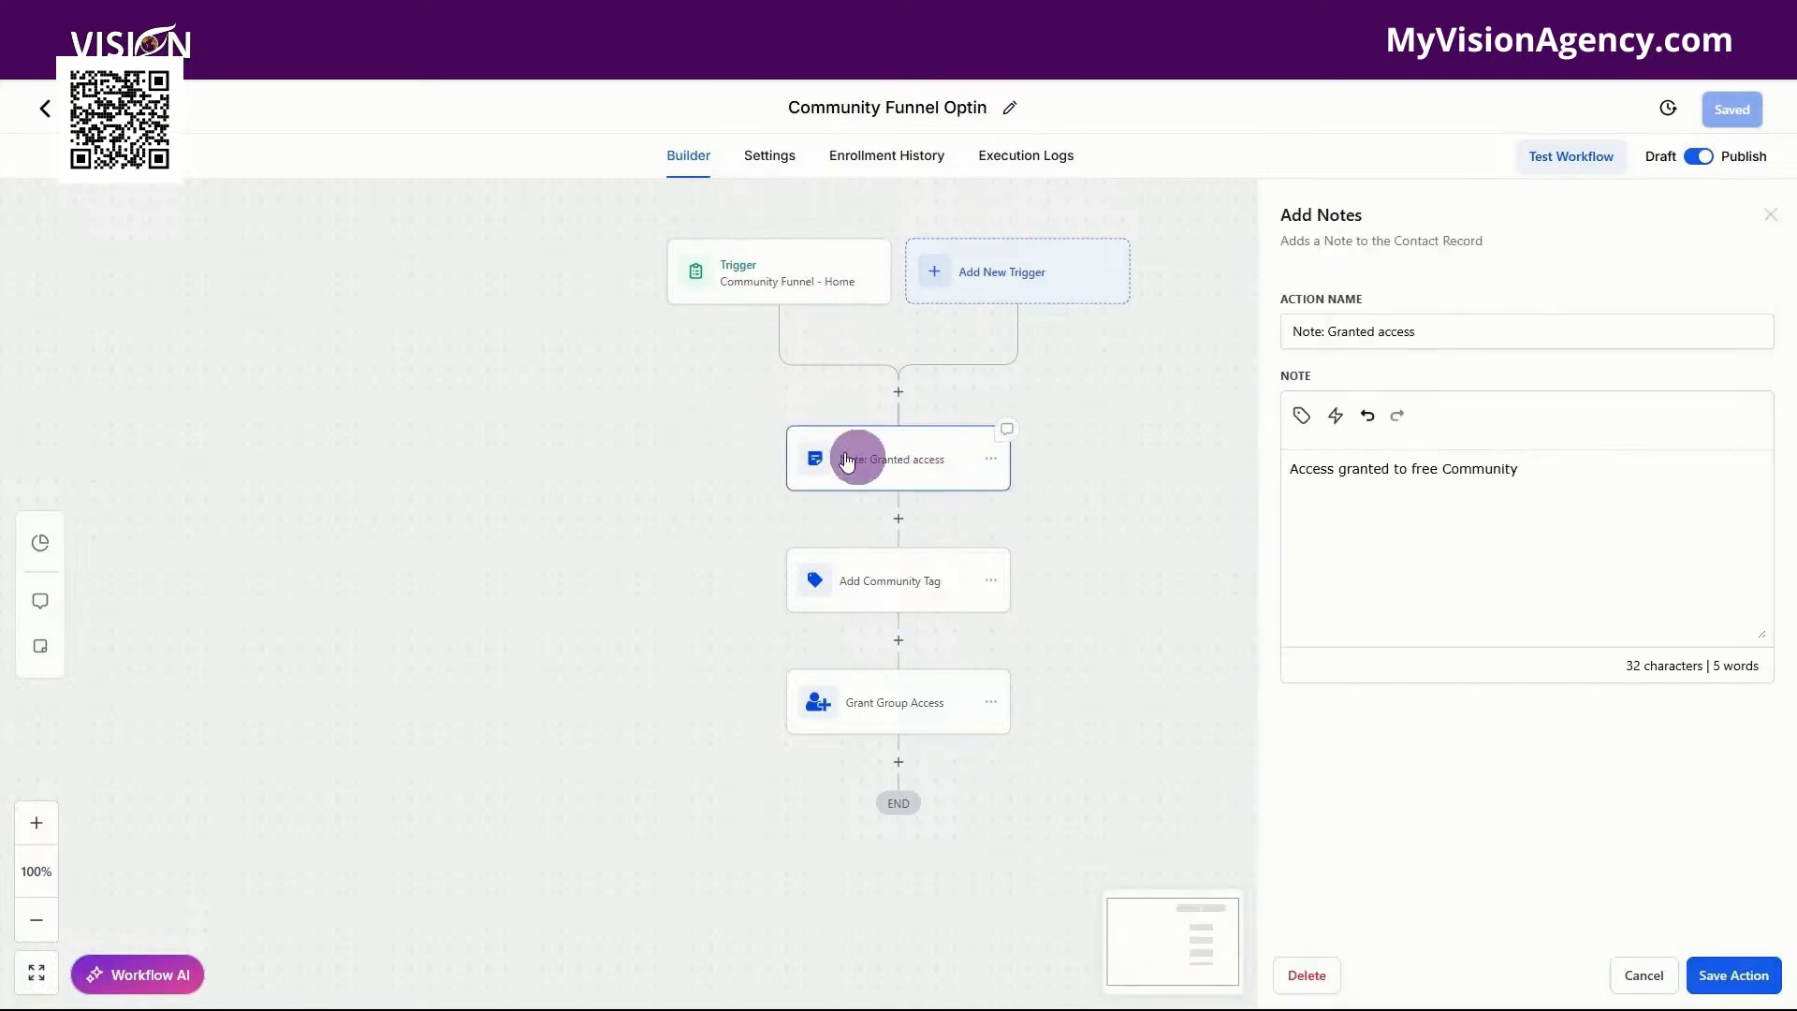
{"action": "left_click_drag", "start_coordinate": [1535, 471], "coordinate": [1251, 485]}
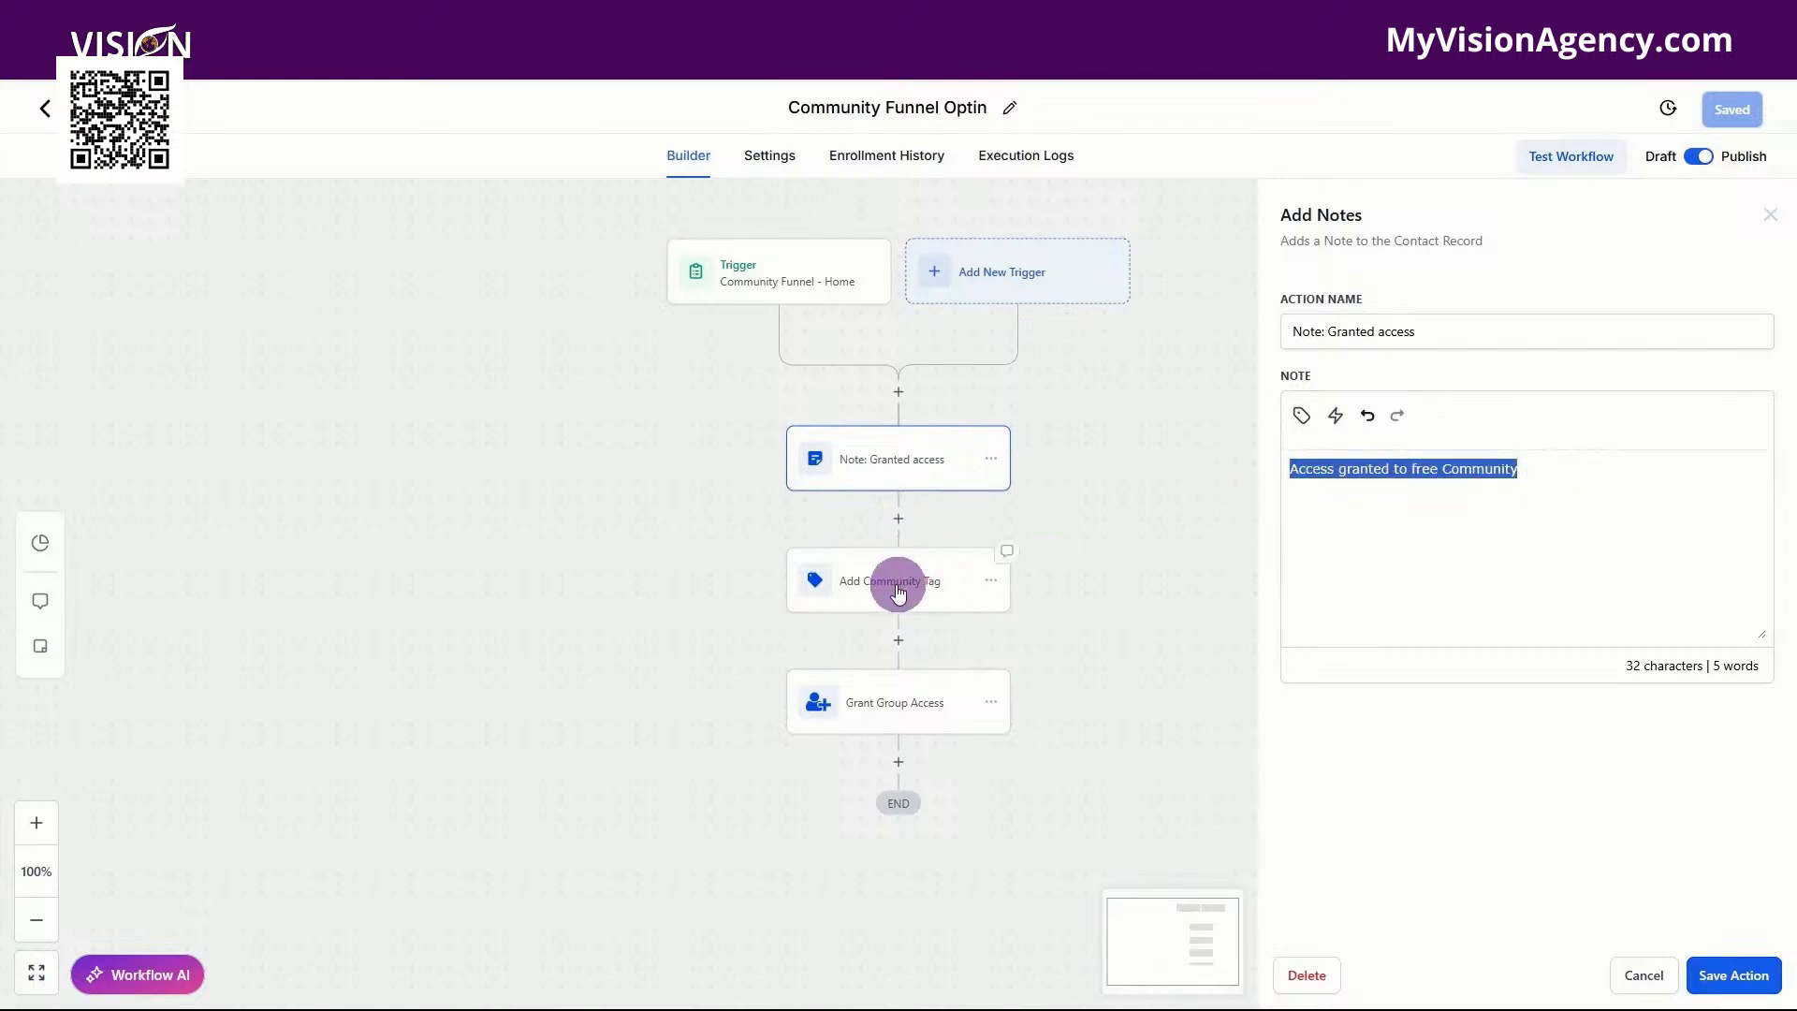
Check the tag in the Add Community Tag action and save it, and check which groups the Grant Group Access action offers.
{"action": "left_click", "coordinate": [895, 590]}
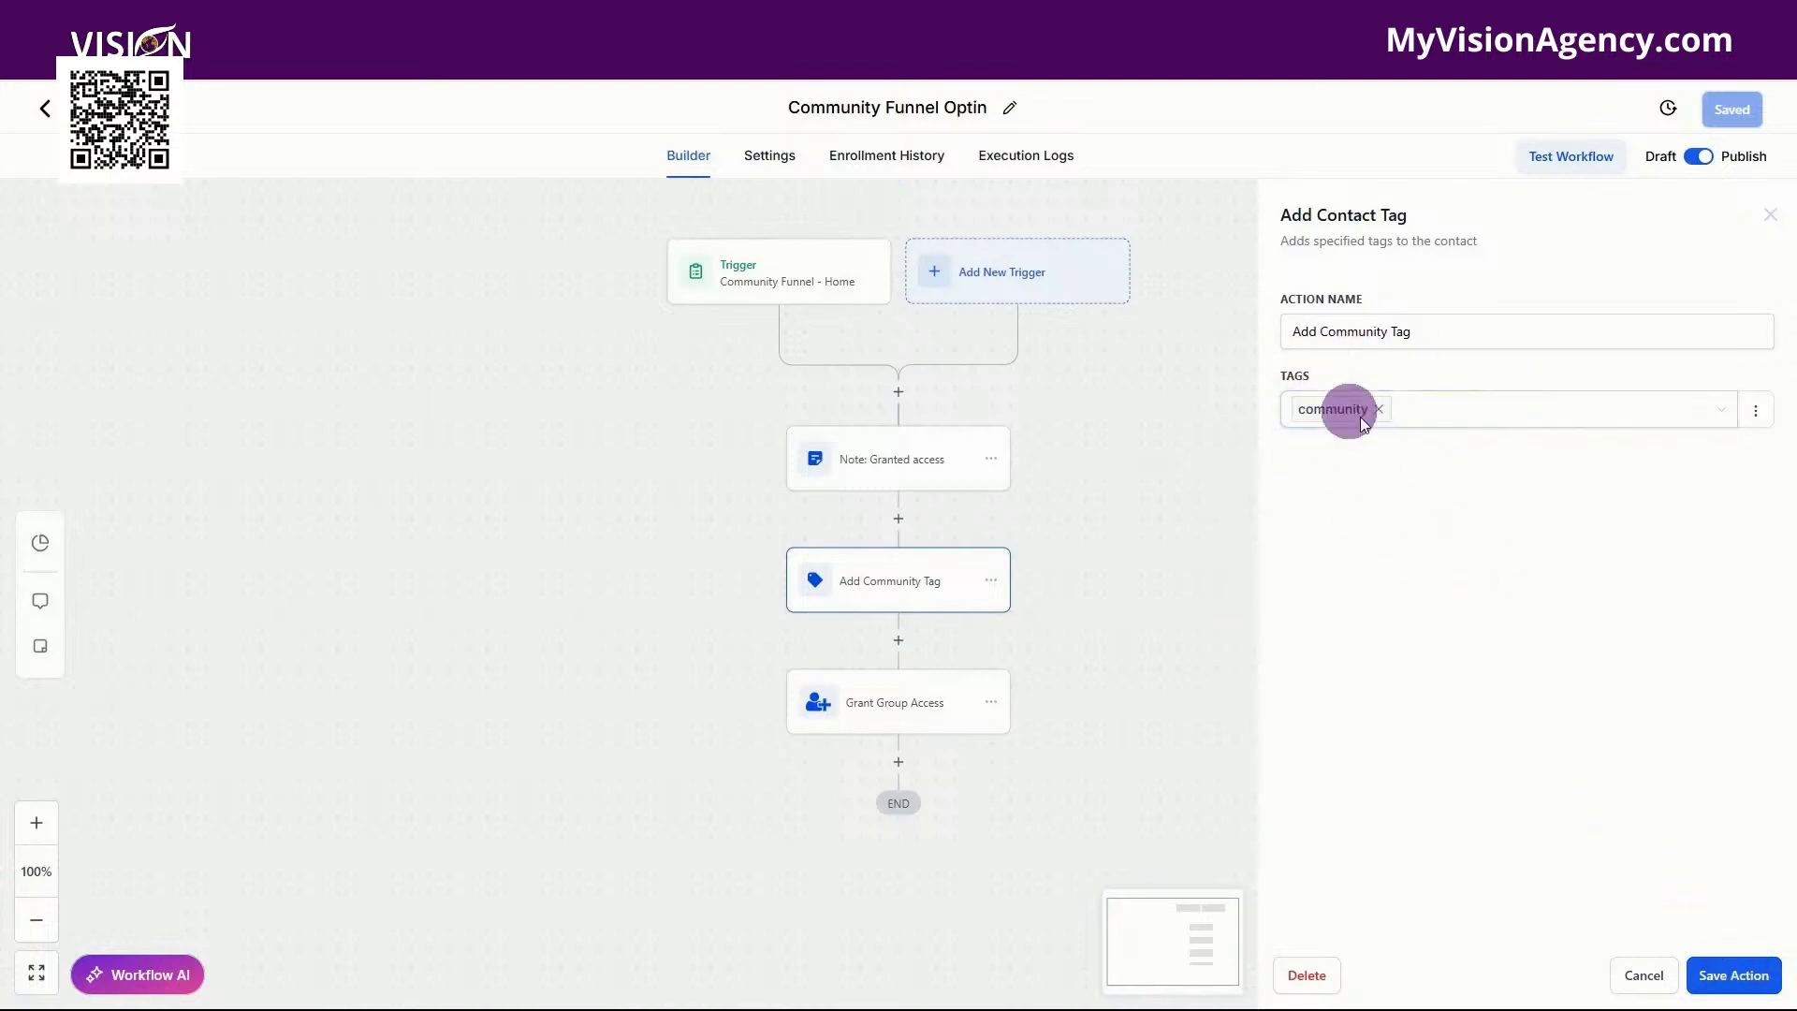
{"action": "left_click", "coordinate": [1709, 973]}
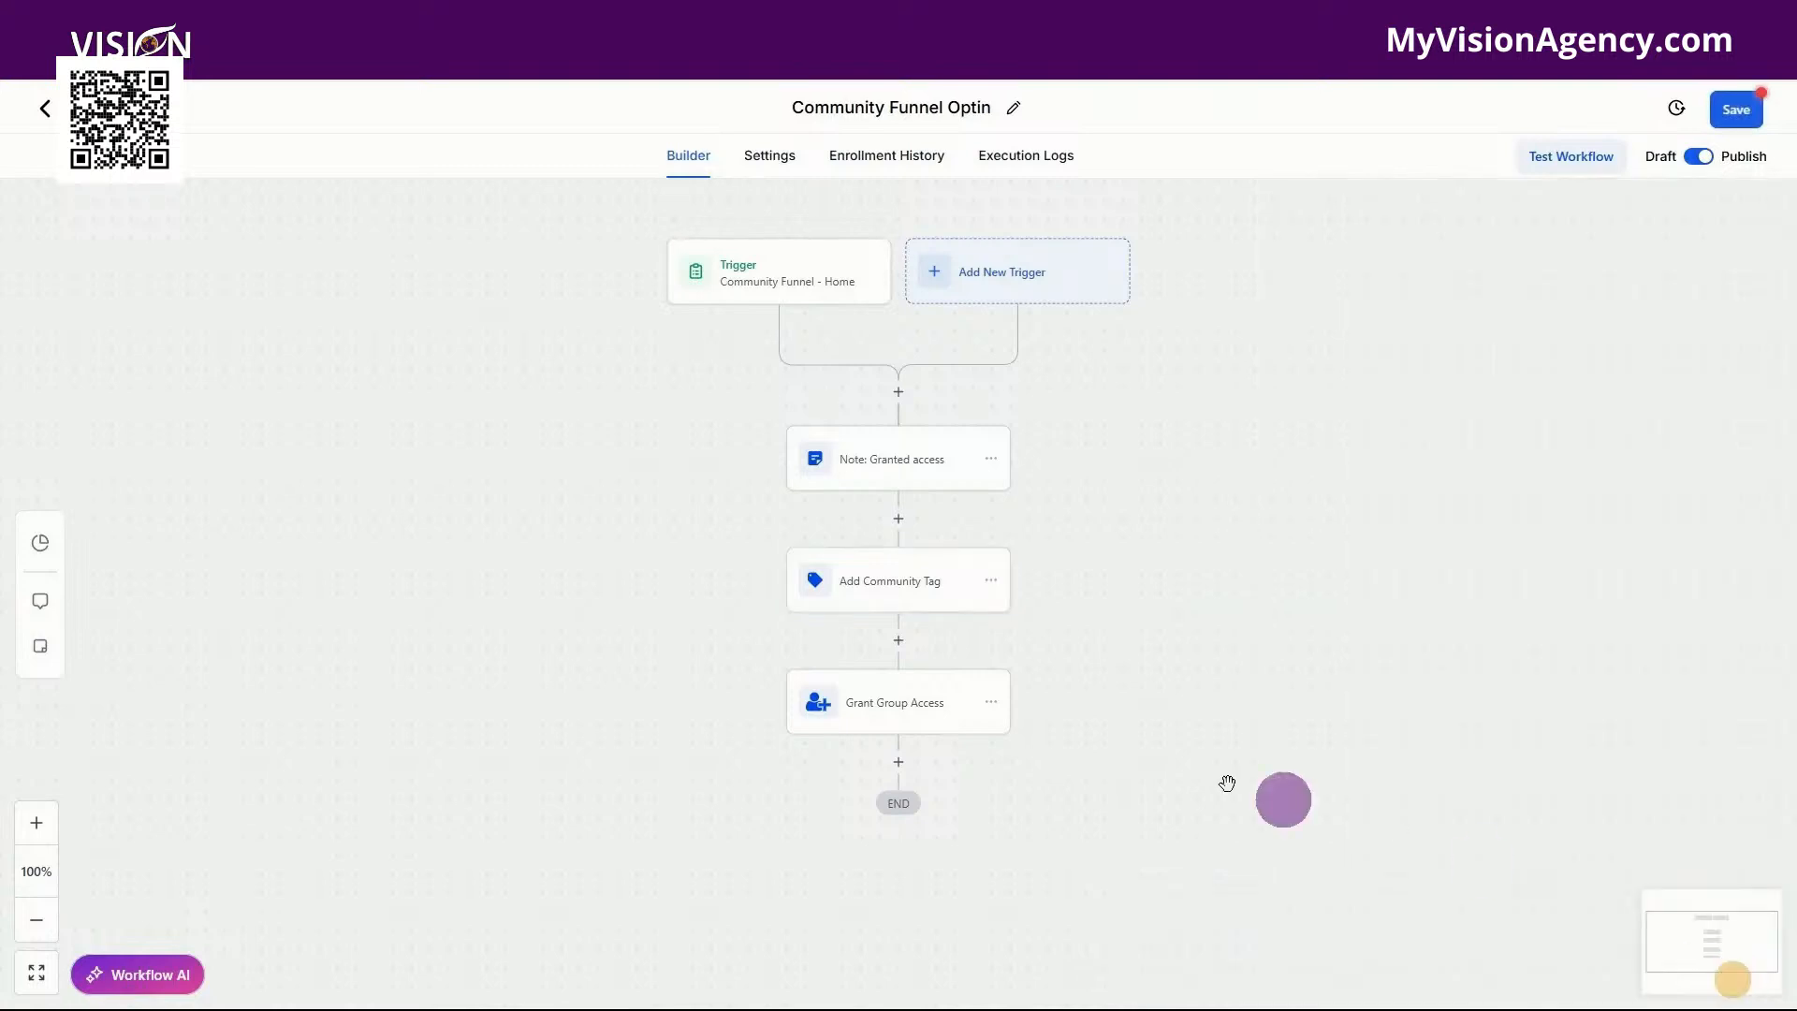
{"action": "left_click", "coordinate": [870, 708]}
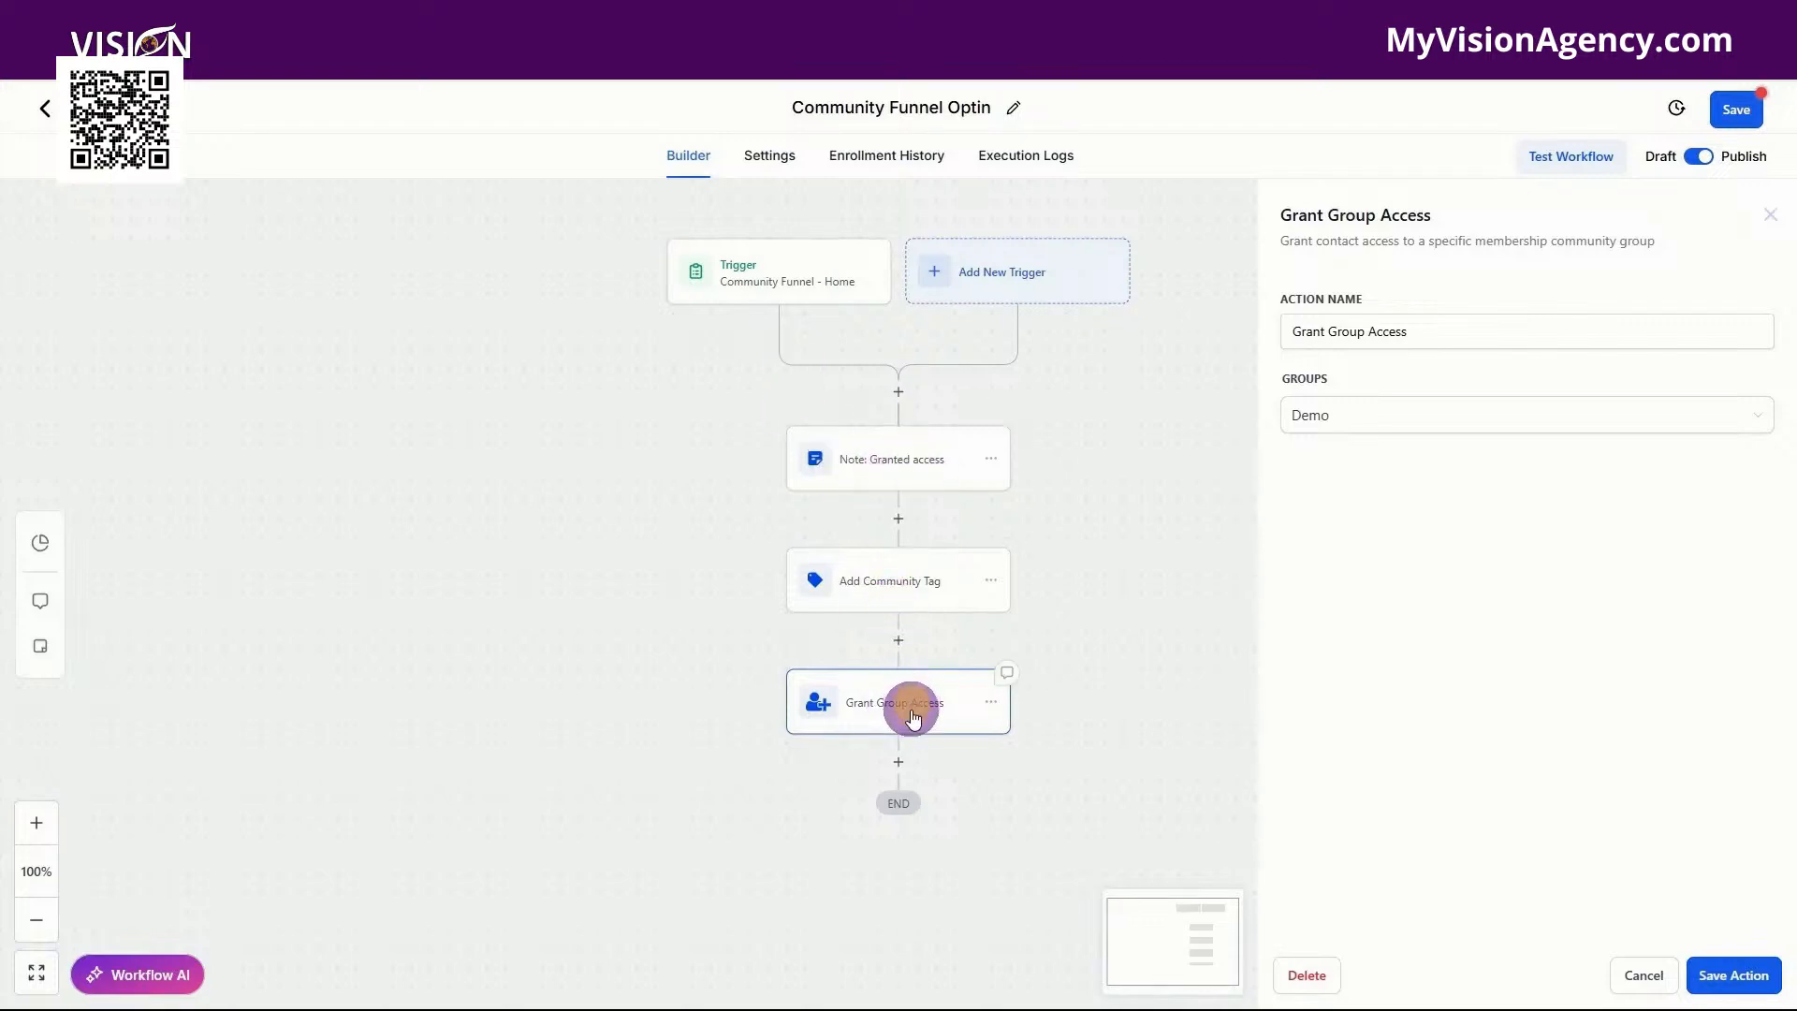
{"action": "left_click", "coordinate": [1318, 415]}
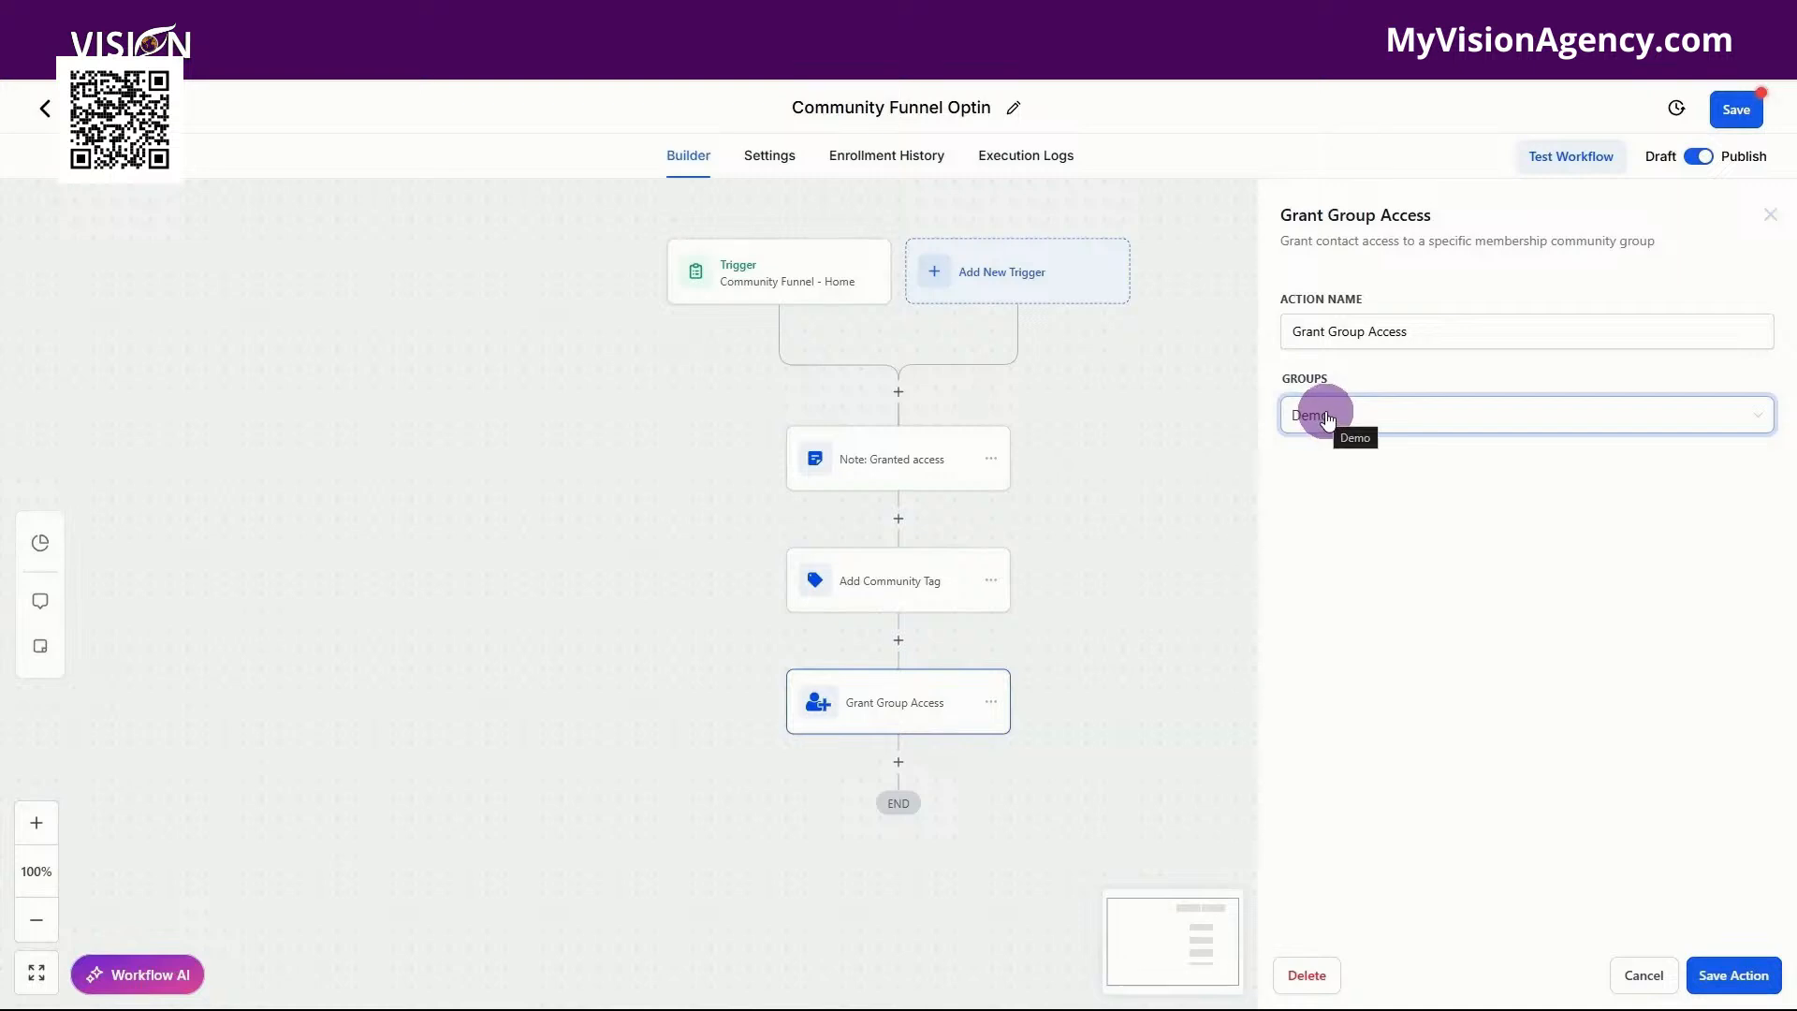
{"action": "left_click", "coordinate": [1323, 414]}
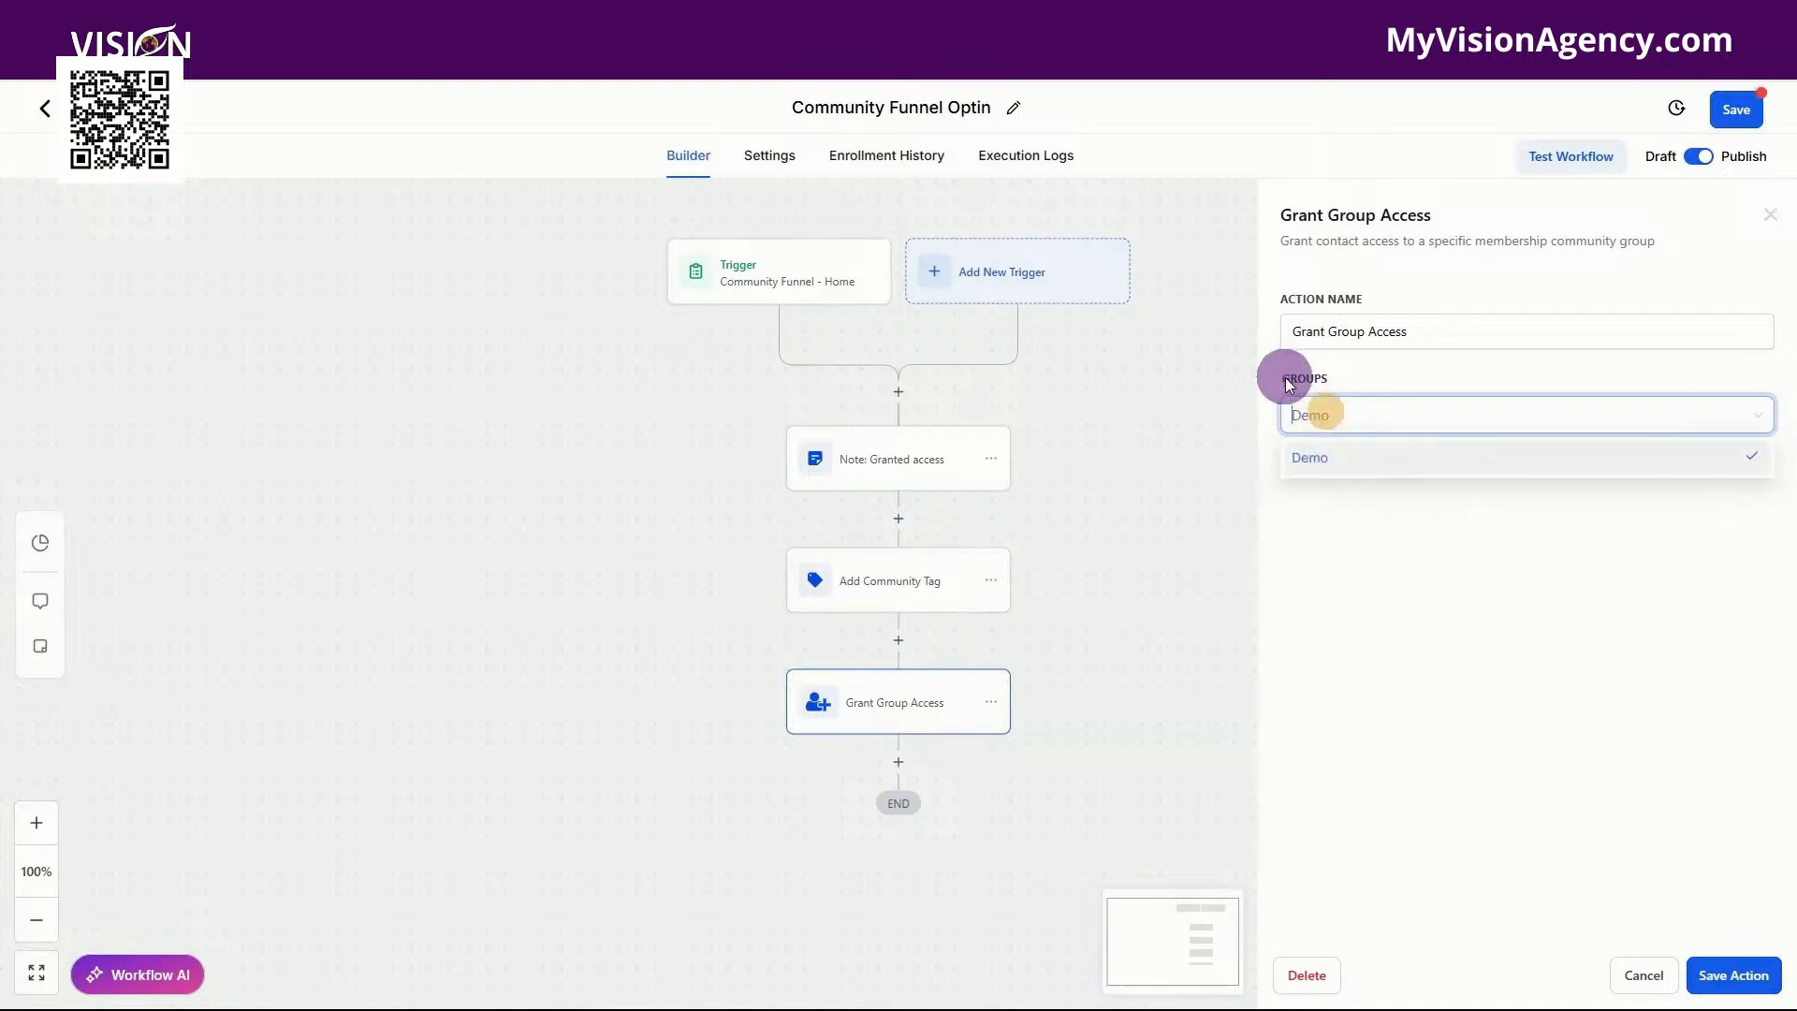
{"action": "left_click", "coordinate": [1340, 368]}
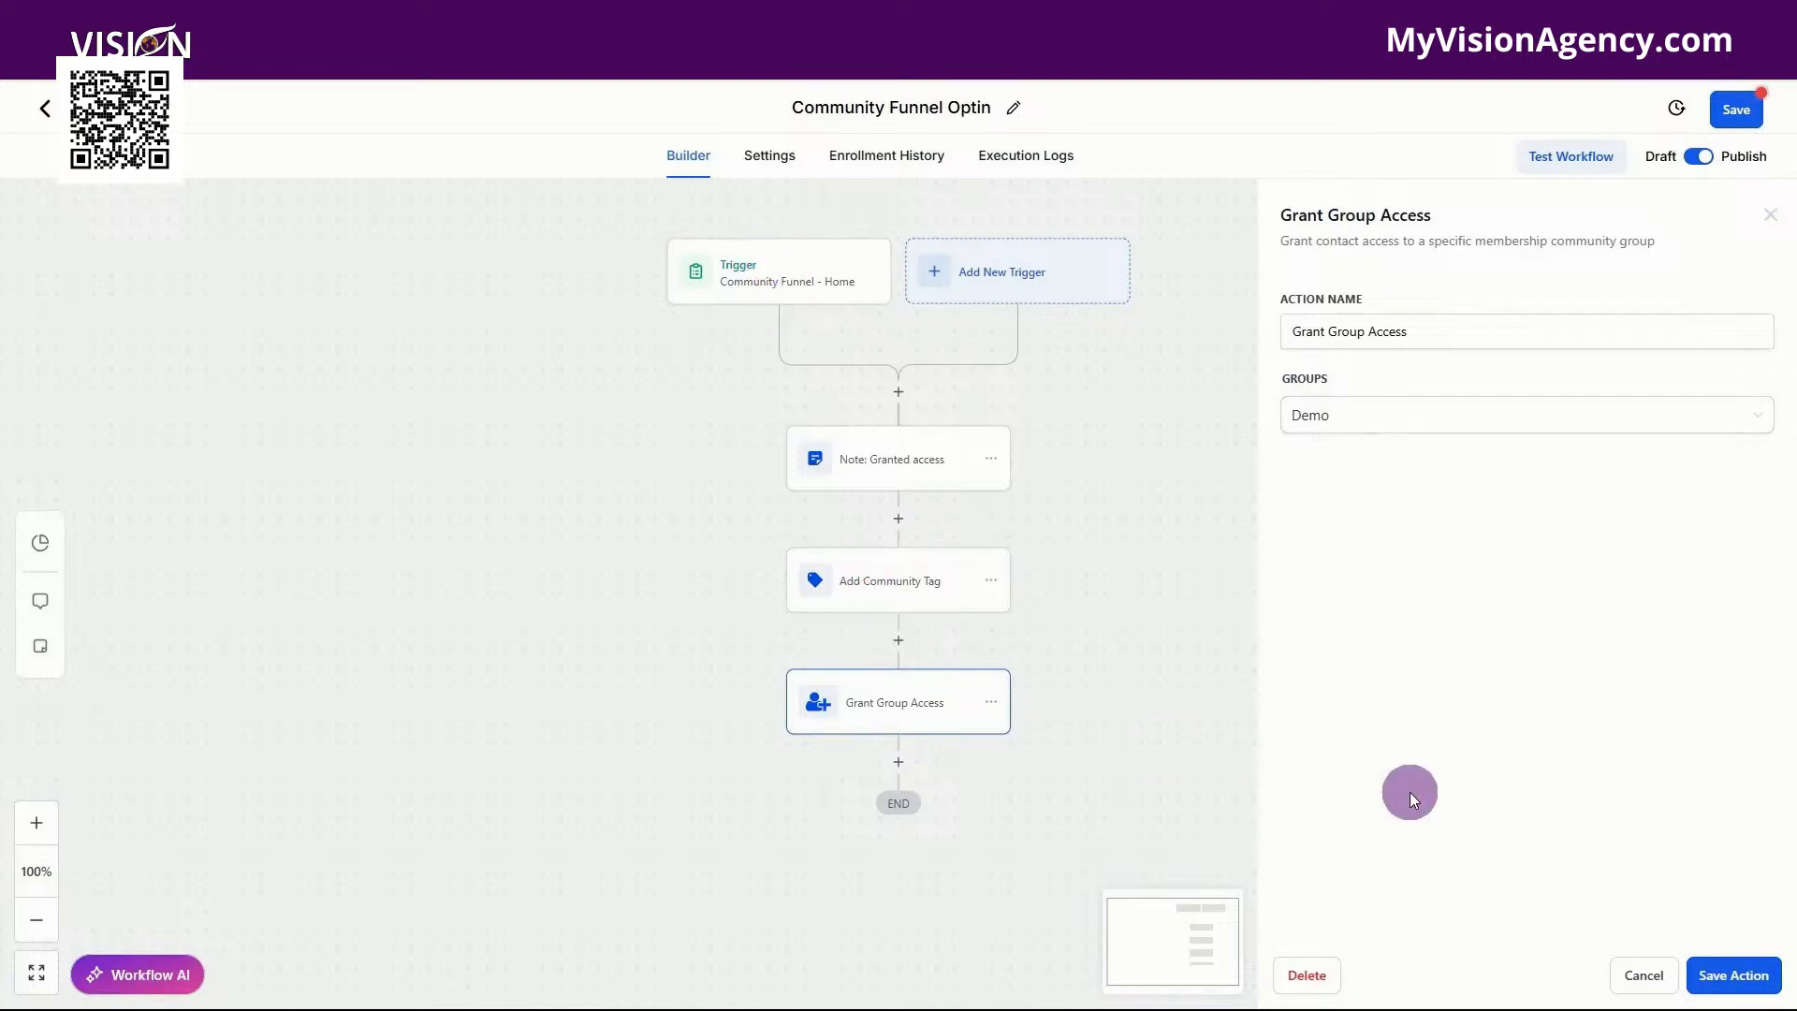
{"action": "left_click", "coordinate": [1642, 973]}
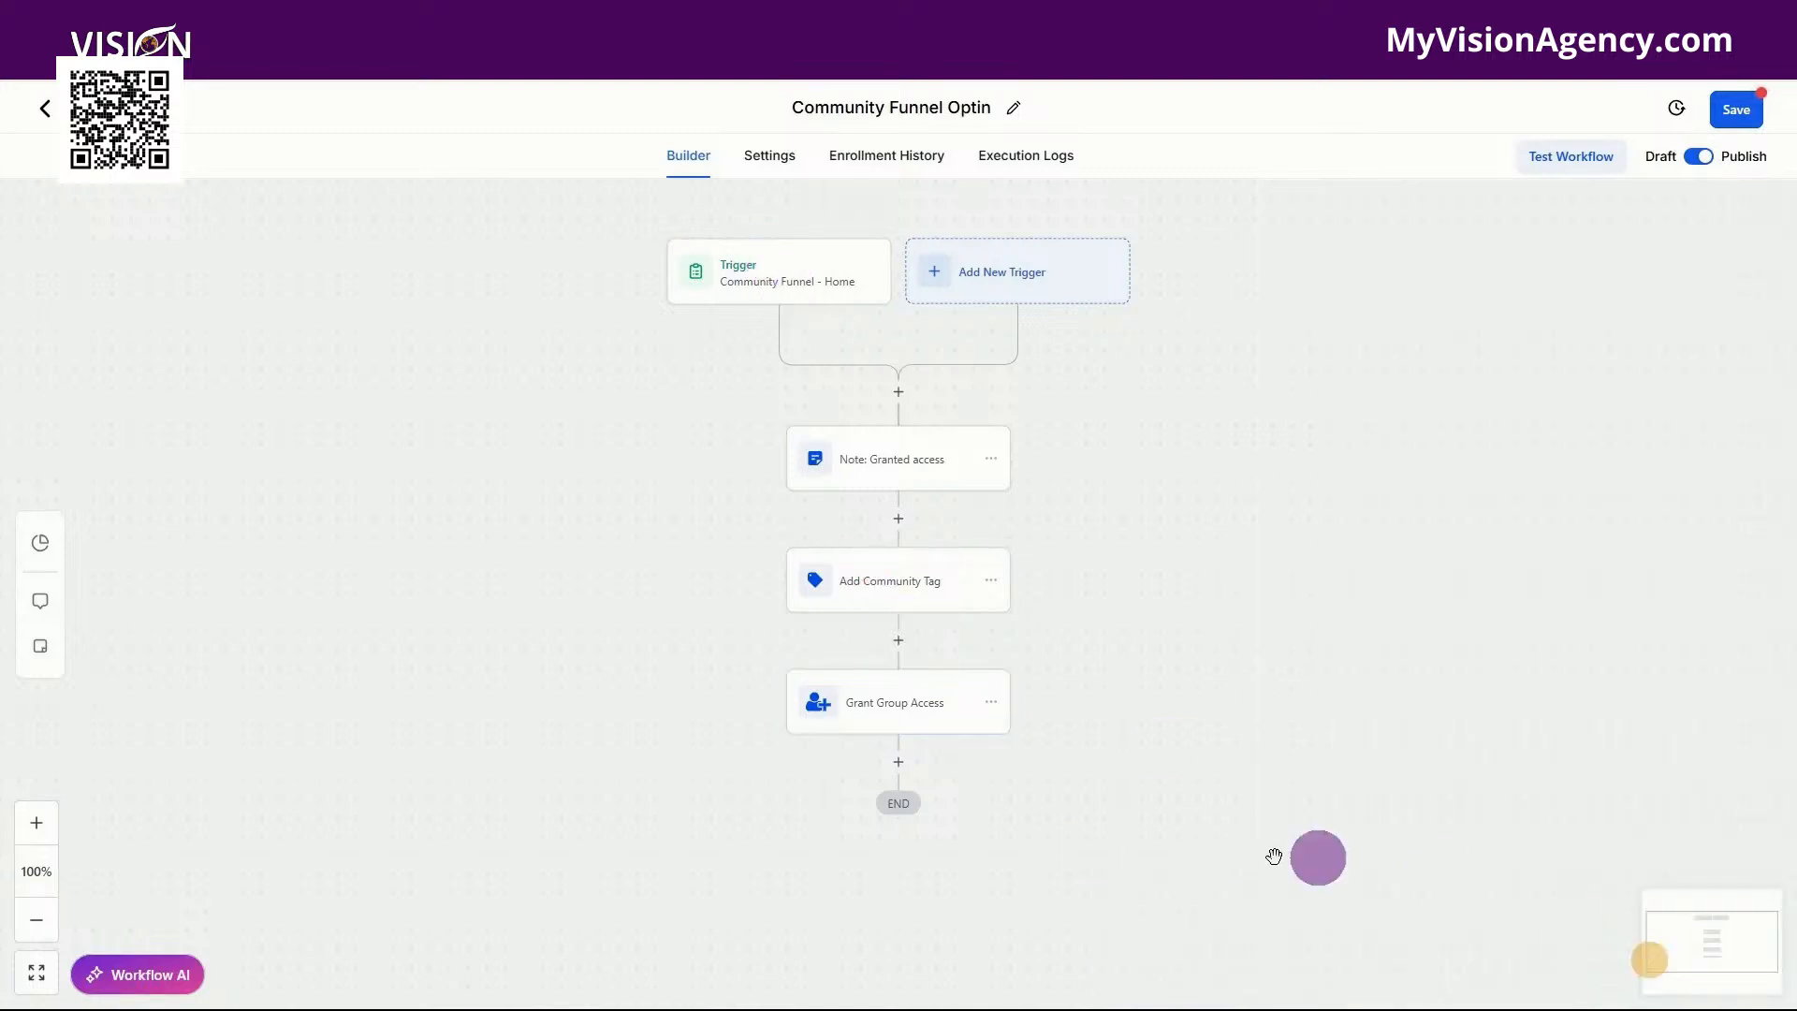
Add a Send Email action after the Grant Group Access action.
{"action": "left_click", "coordinate": [902, 771]}
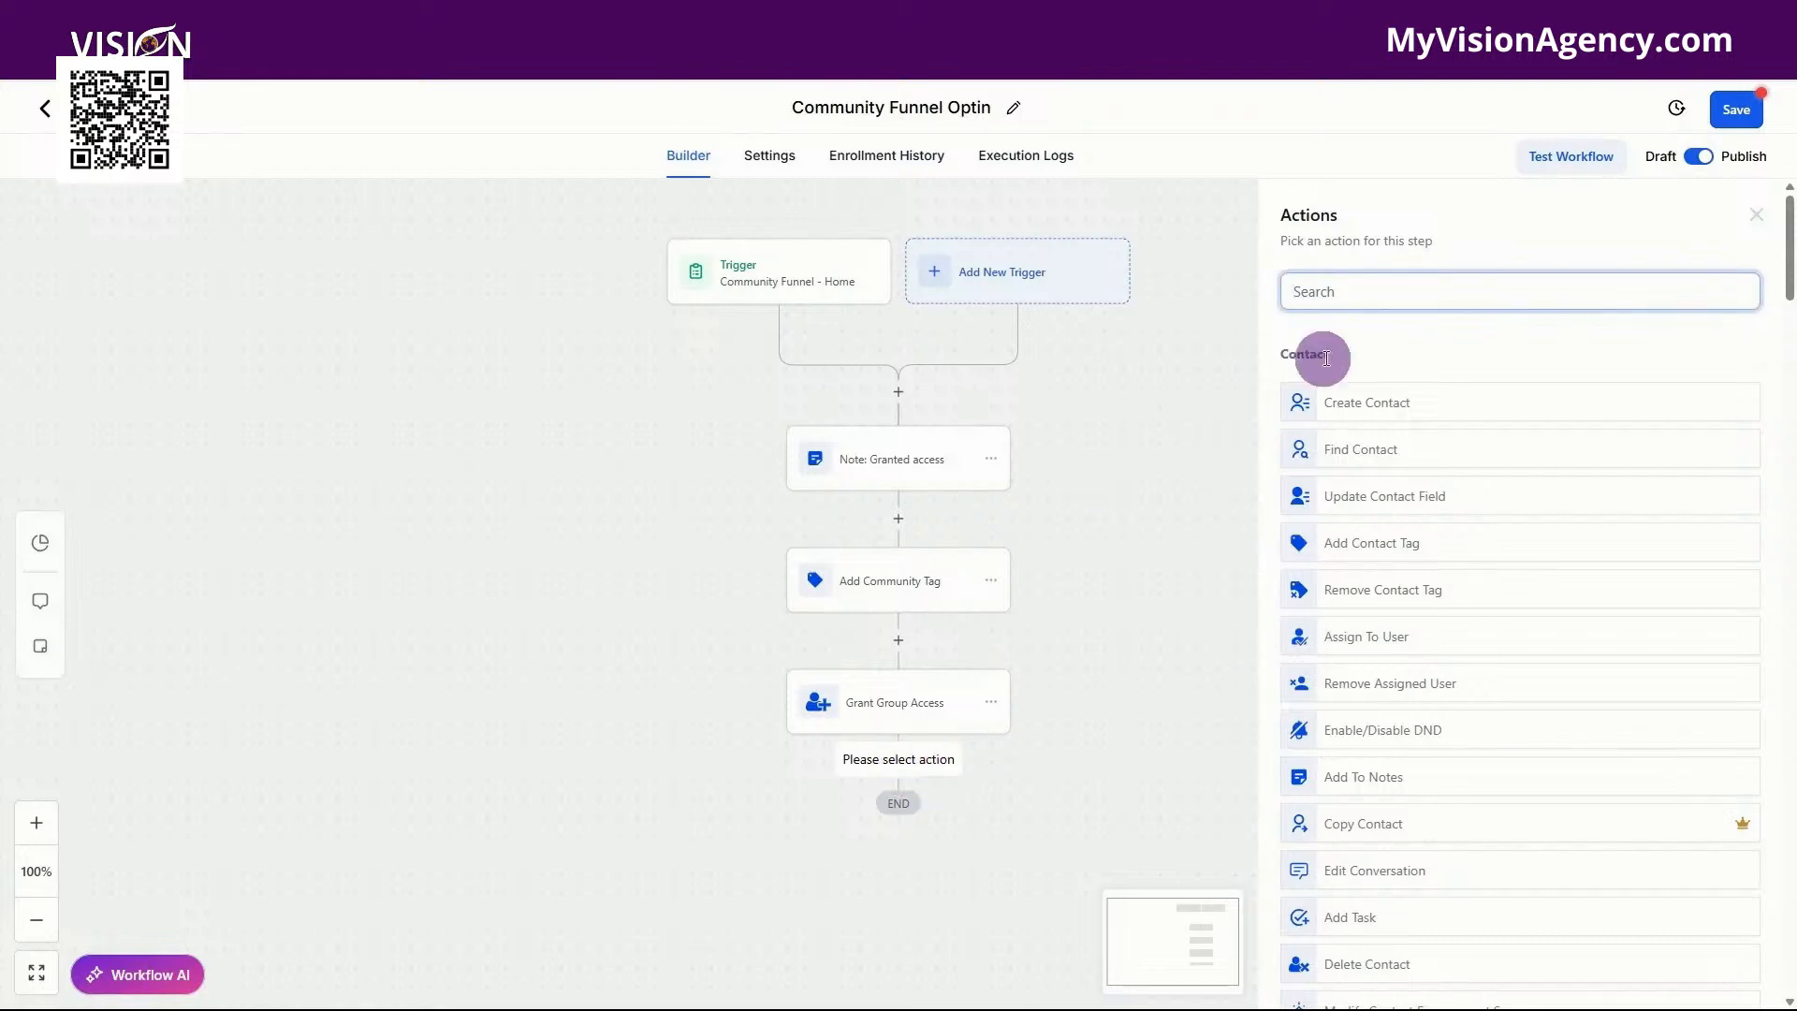
{"action": "type", "text": "email"}
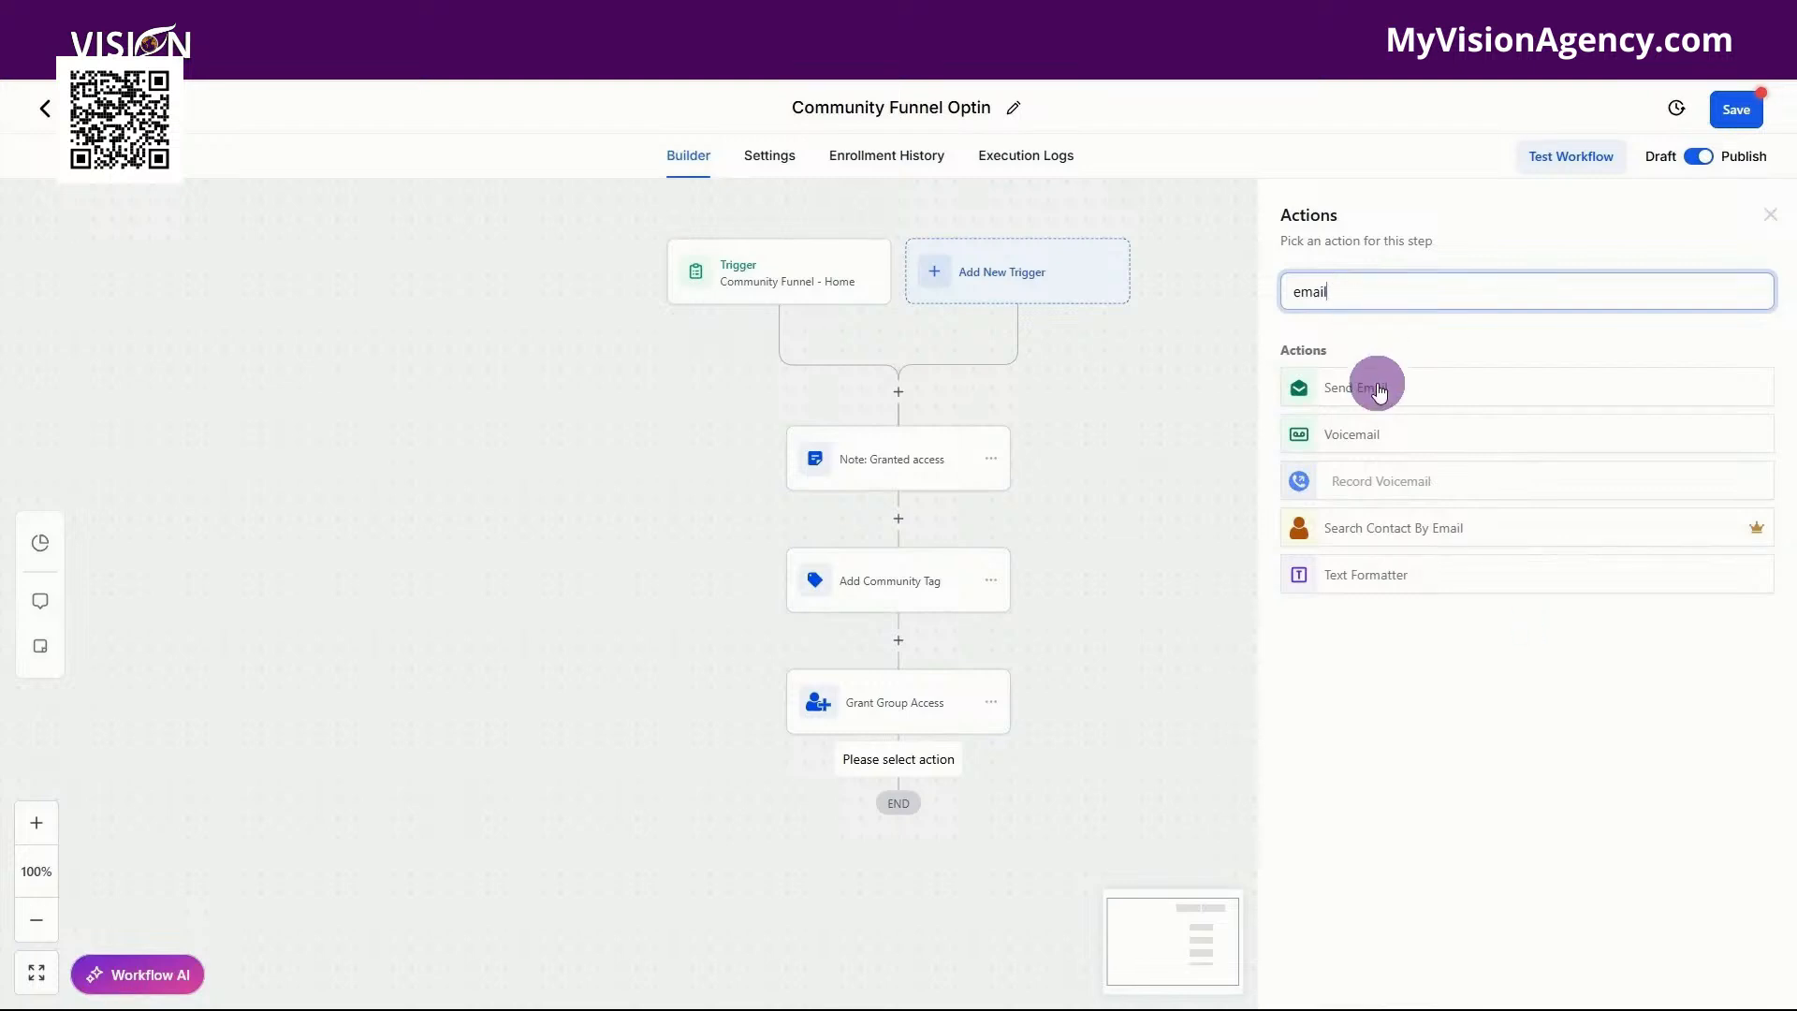
{"action": "left_click", "coordinate": [1378, 388]}
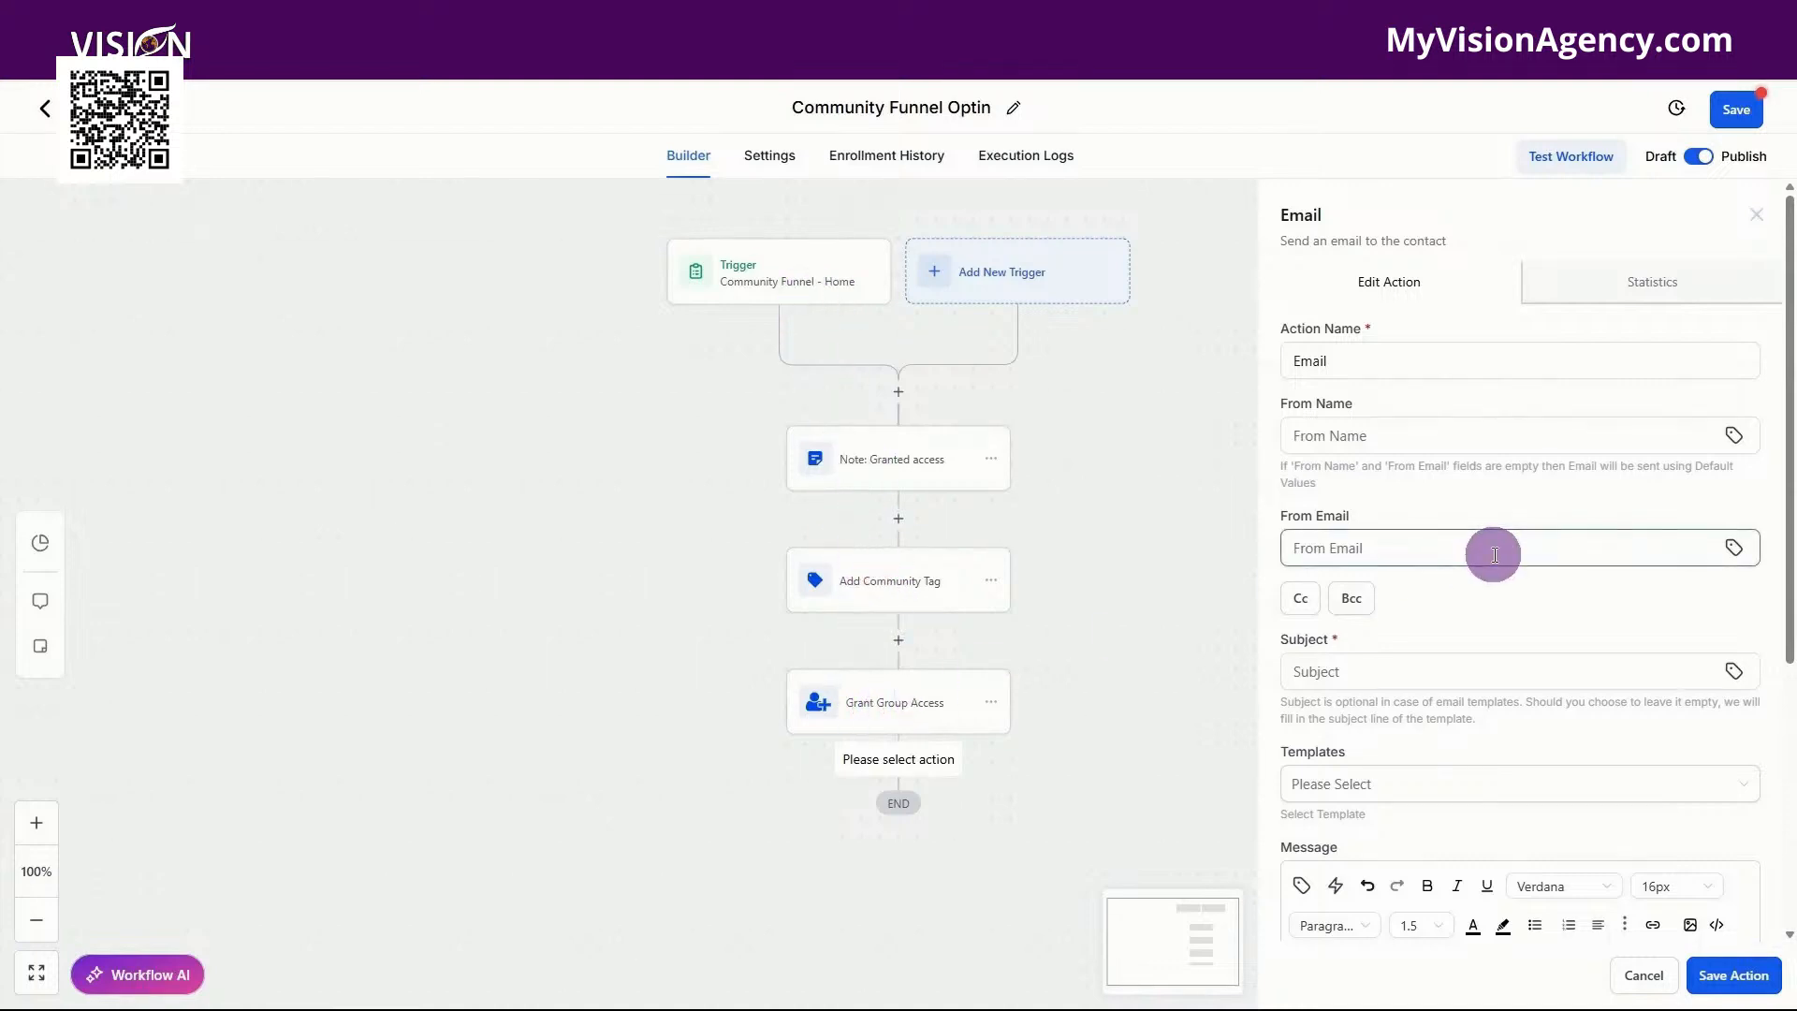
Write the email message "Hey {{contact.first_name}}," using the contact's first name field, followed by the line "Welcome to our community".
{"action": "scroll", "coordinate": [1403, 533], "scroll_direction": "down", "scroll_amount": 4}
{"action": "left_click", "coordinate": [1315, 635]}
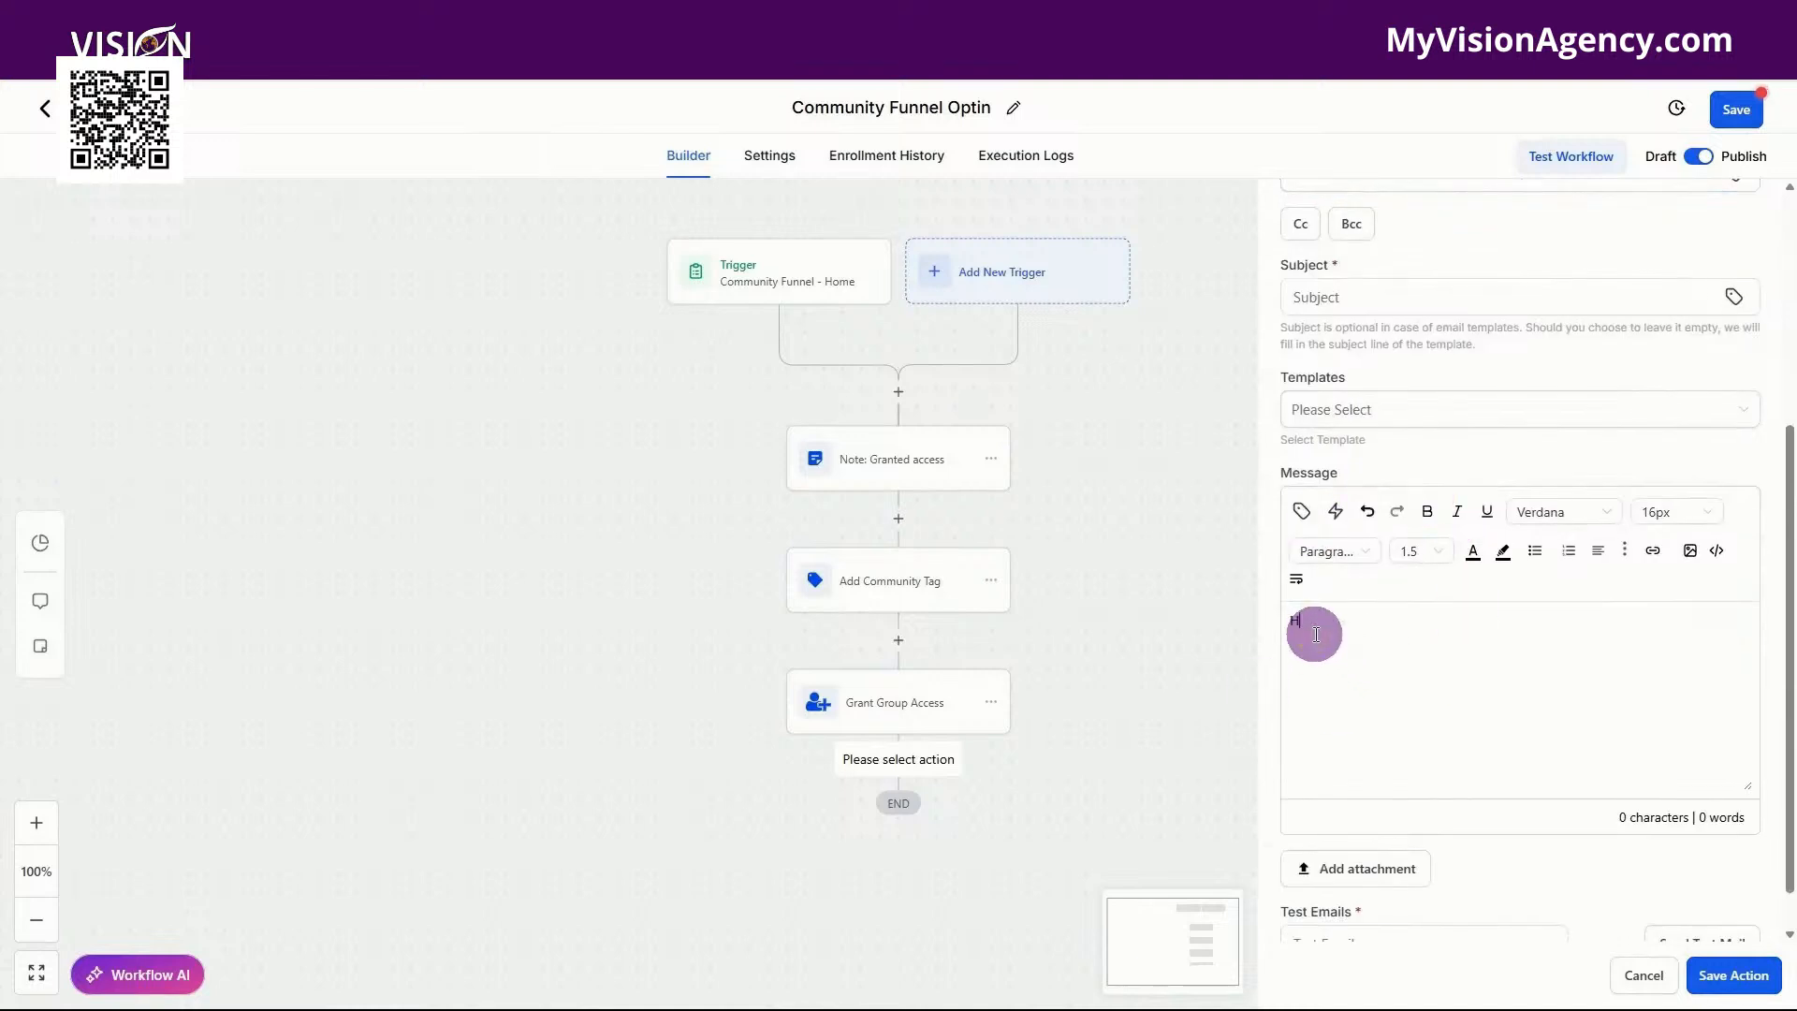
{"action": "left_click", "coordinate": [1300, 511]}
{"action": "left_click", "coordinate": [1194, 606]}
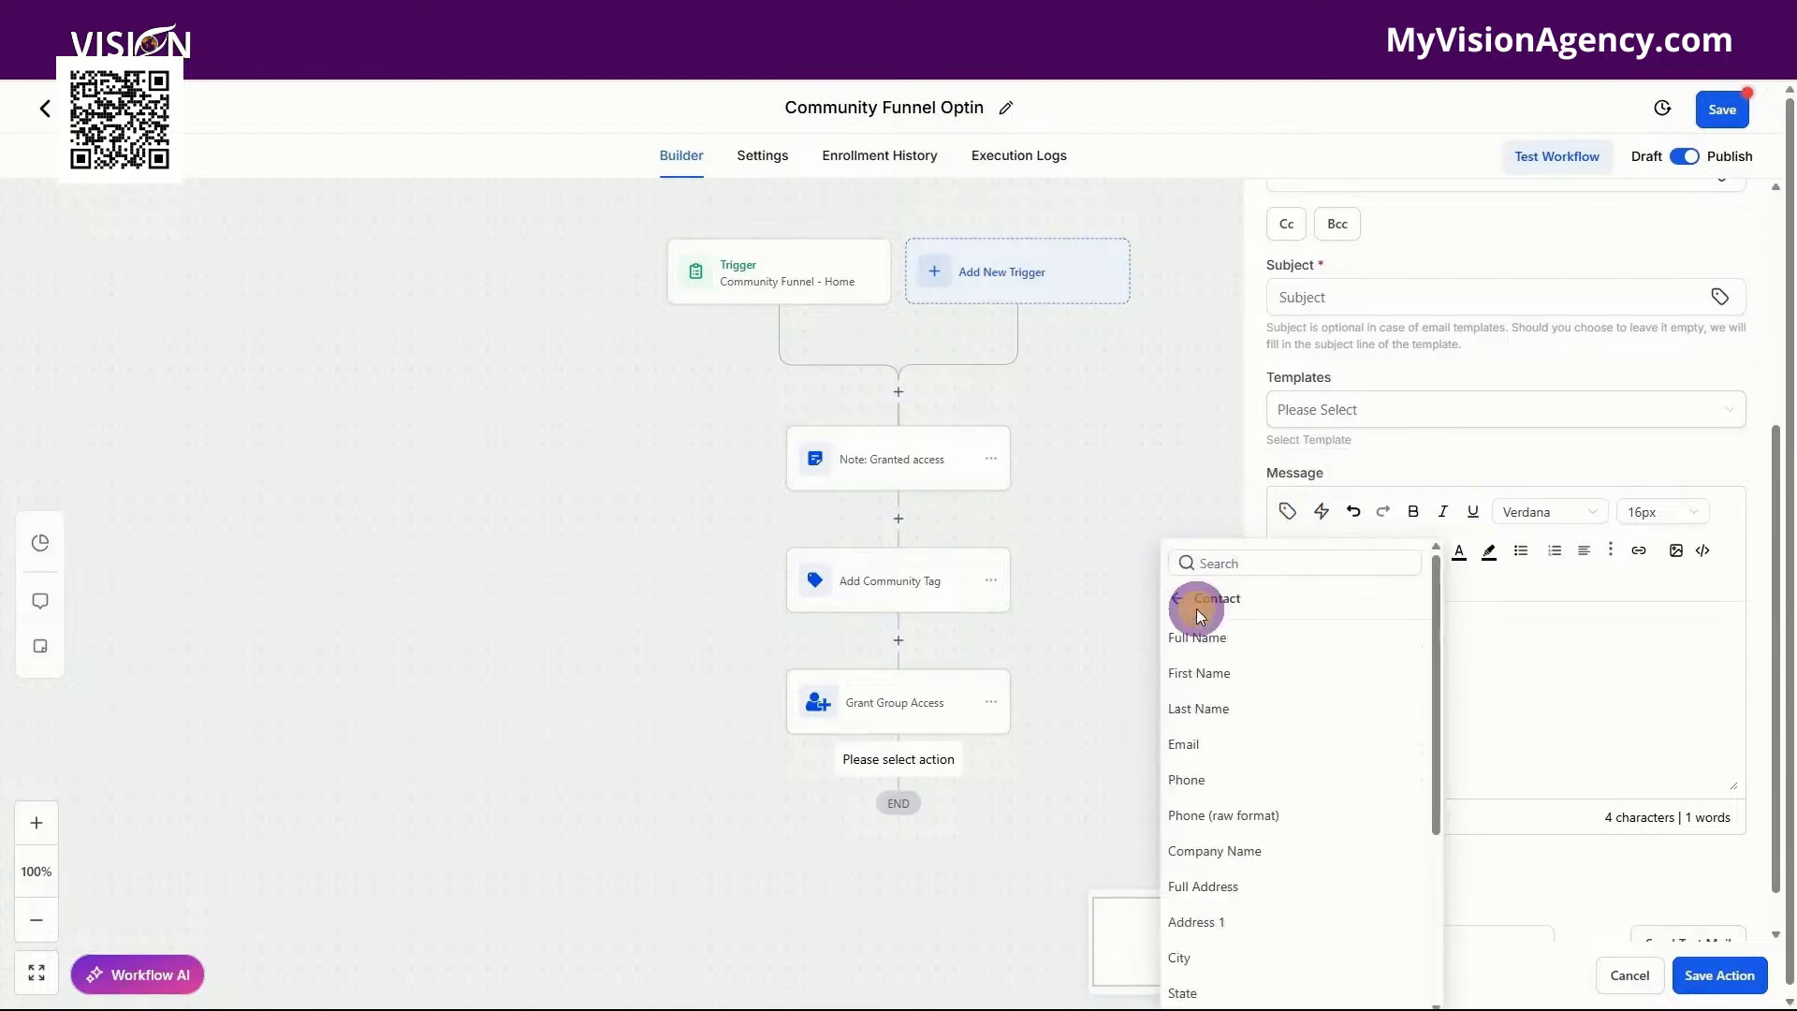
{"action": "left_click", "coordinate": [1216, 661]}
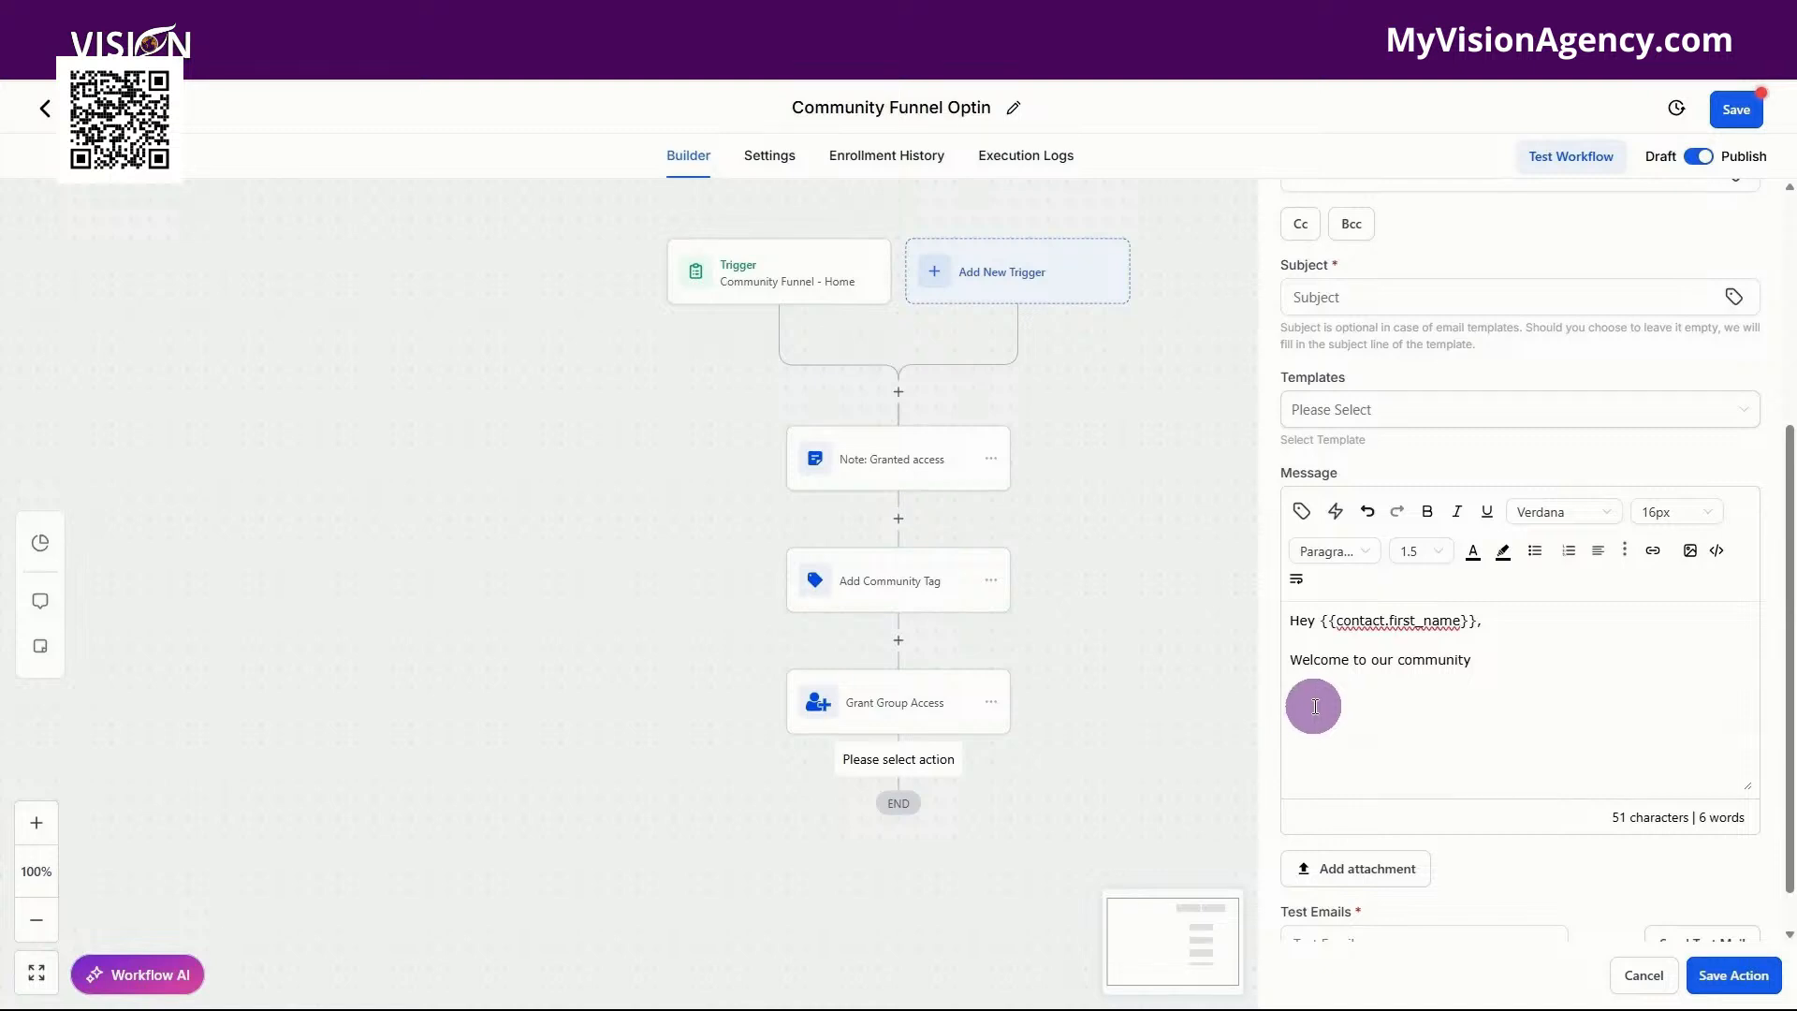
Insert the Client Portal Contact Login URL (Magic Link) on its own line below the welcome text and select it.
{"action": "left_click", "coordinate": [1302, 513]}
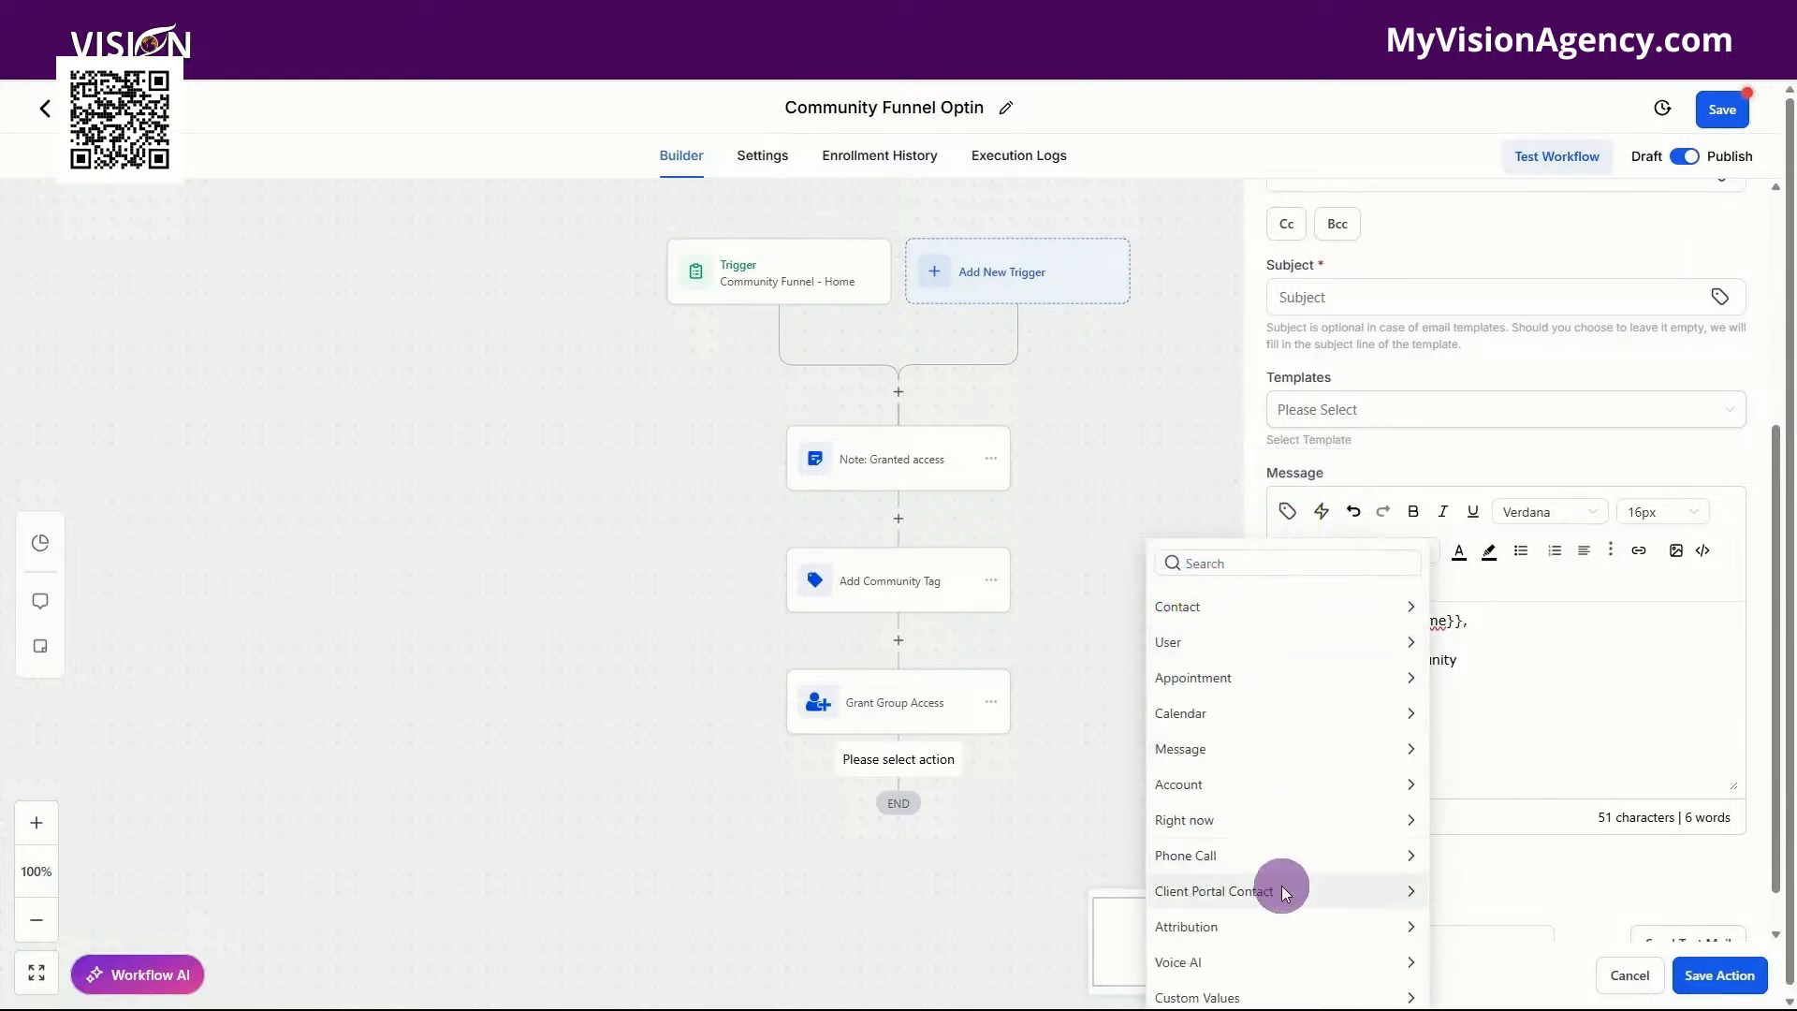
{"action": "left_click", "coordinate": [1282, 891]}
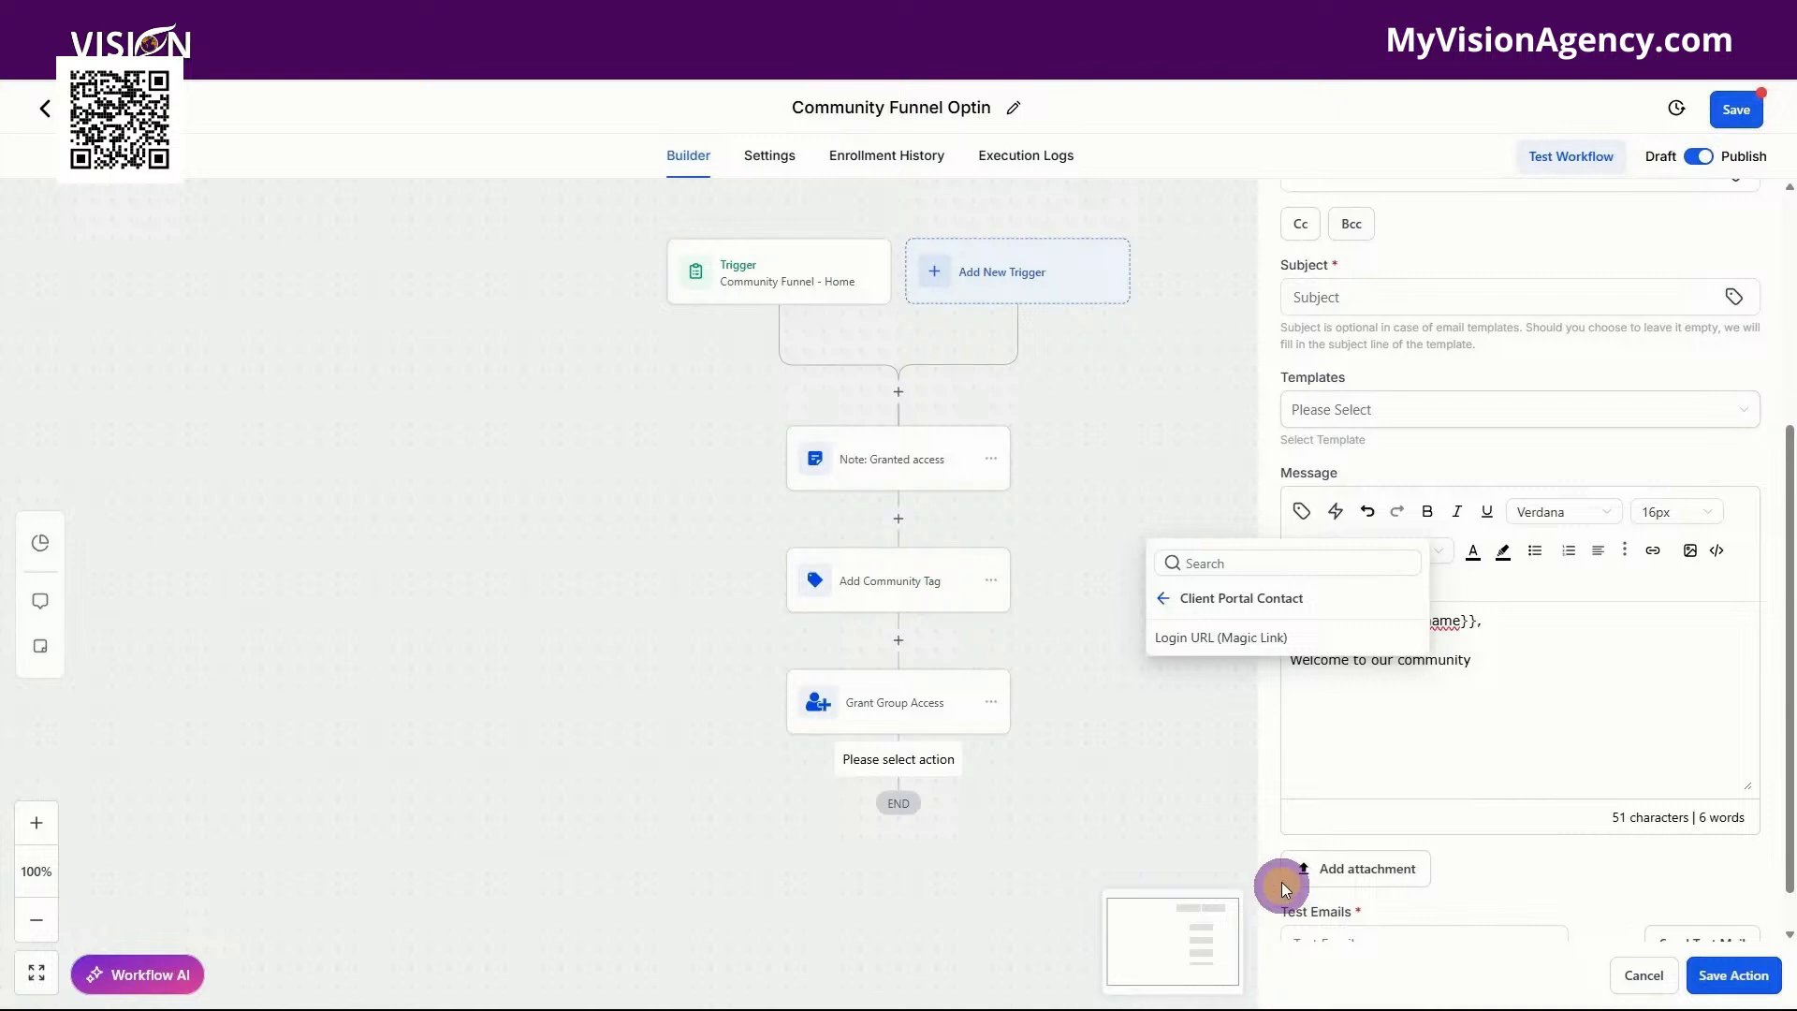
{"action": "left_click", "coordinate": [1273, 640]}
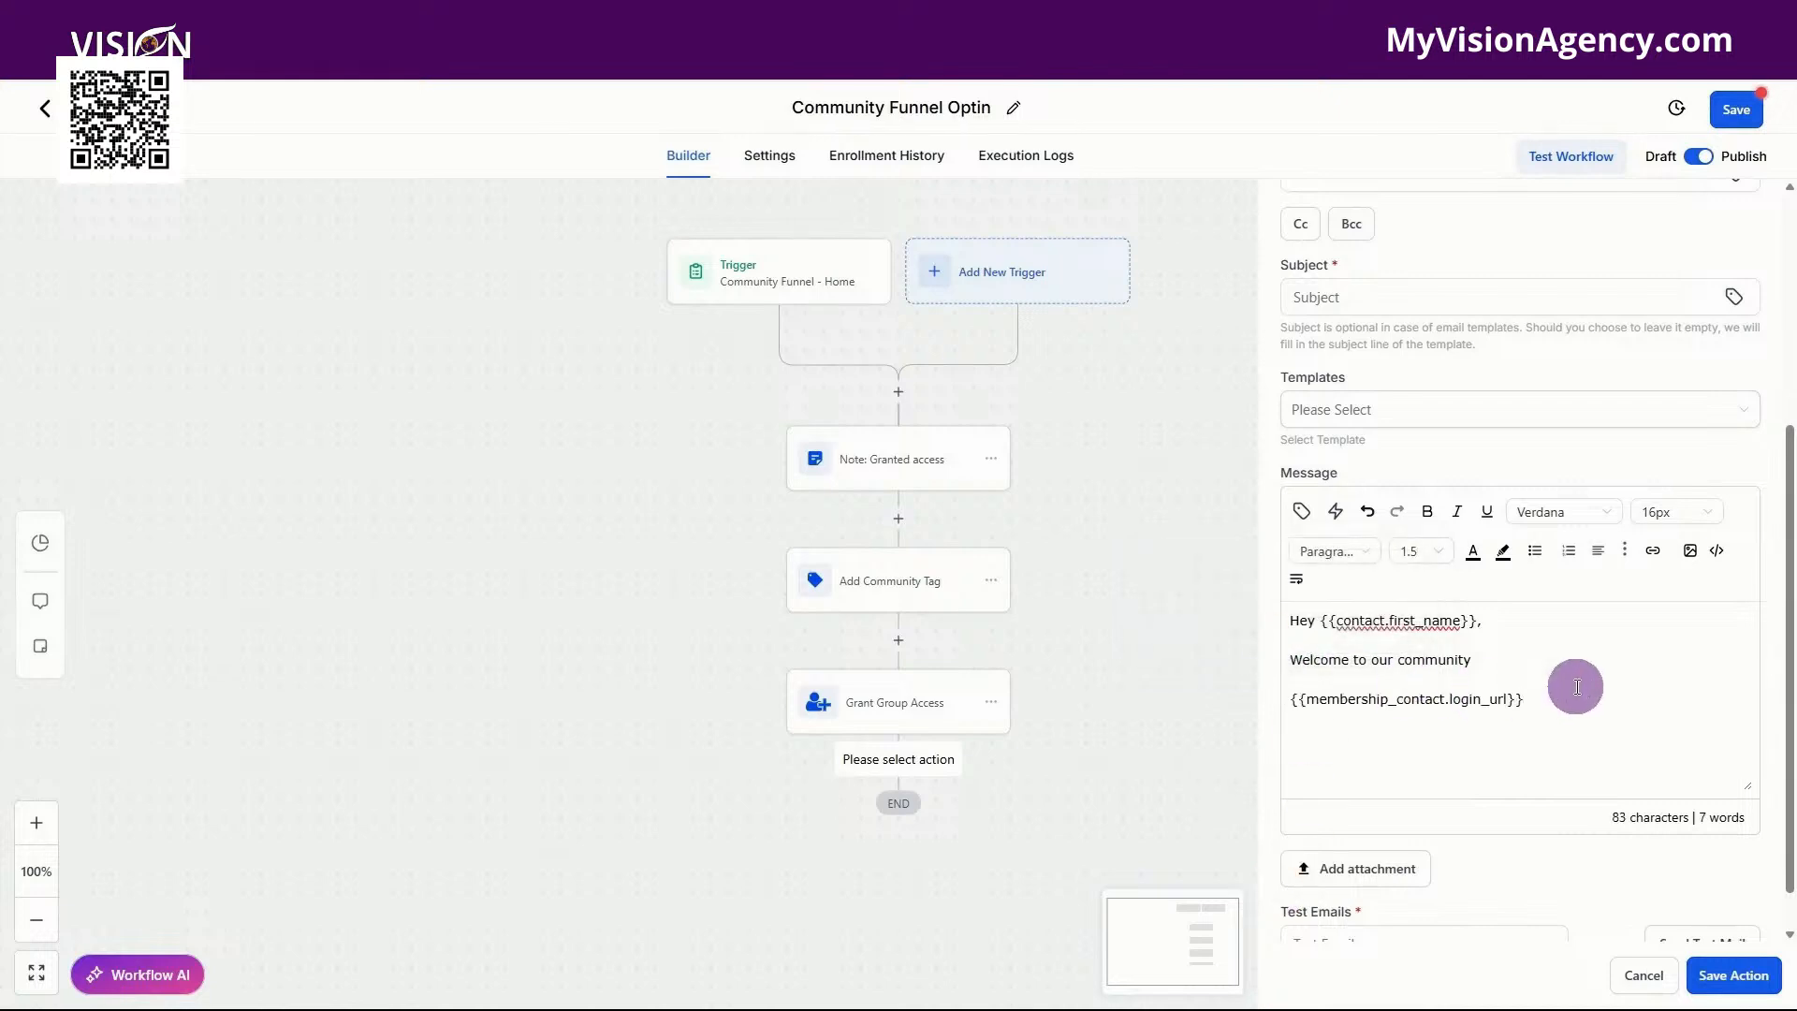
{"action": "left_click_drag", "start_coordinate": [1550, 694], "coordinate": [1292, 699]}
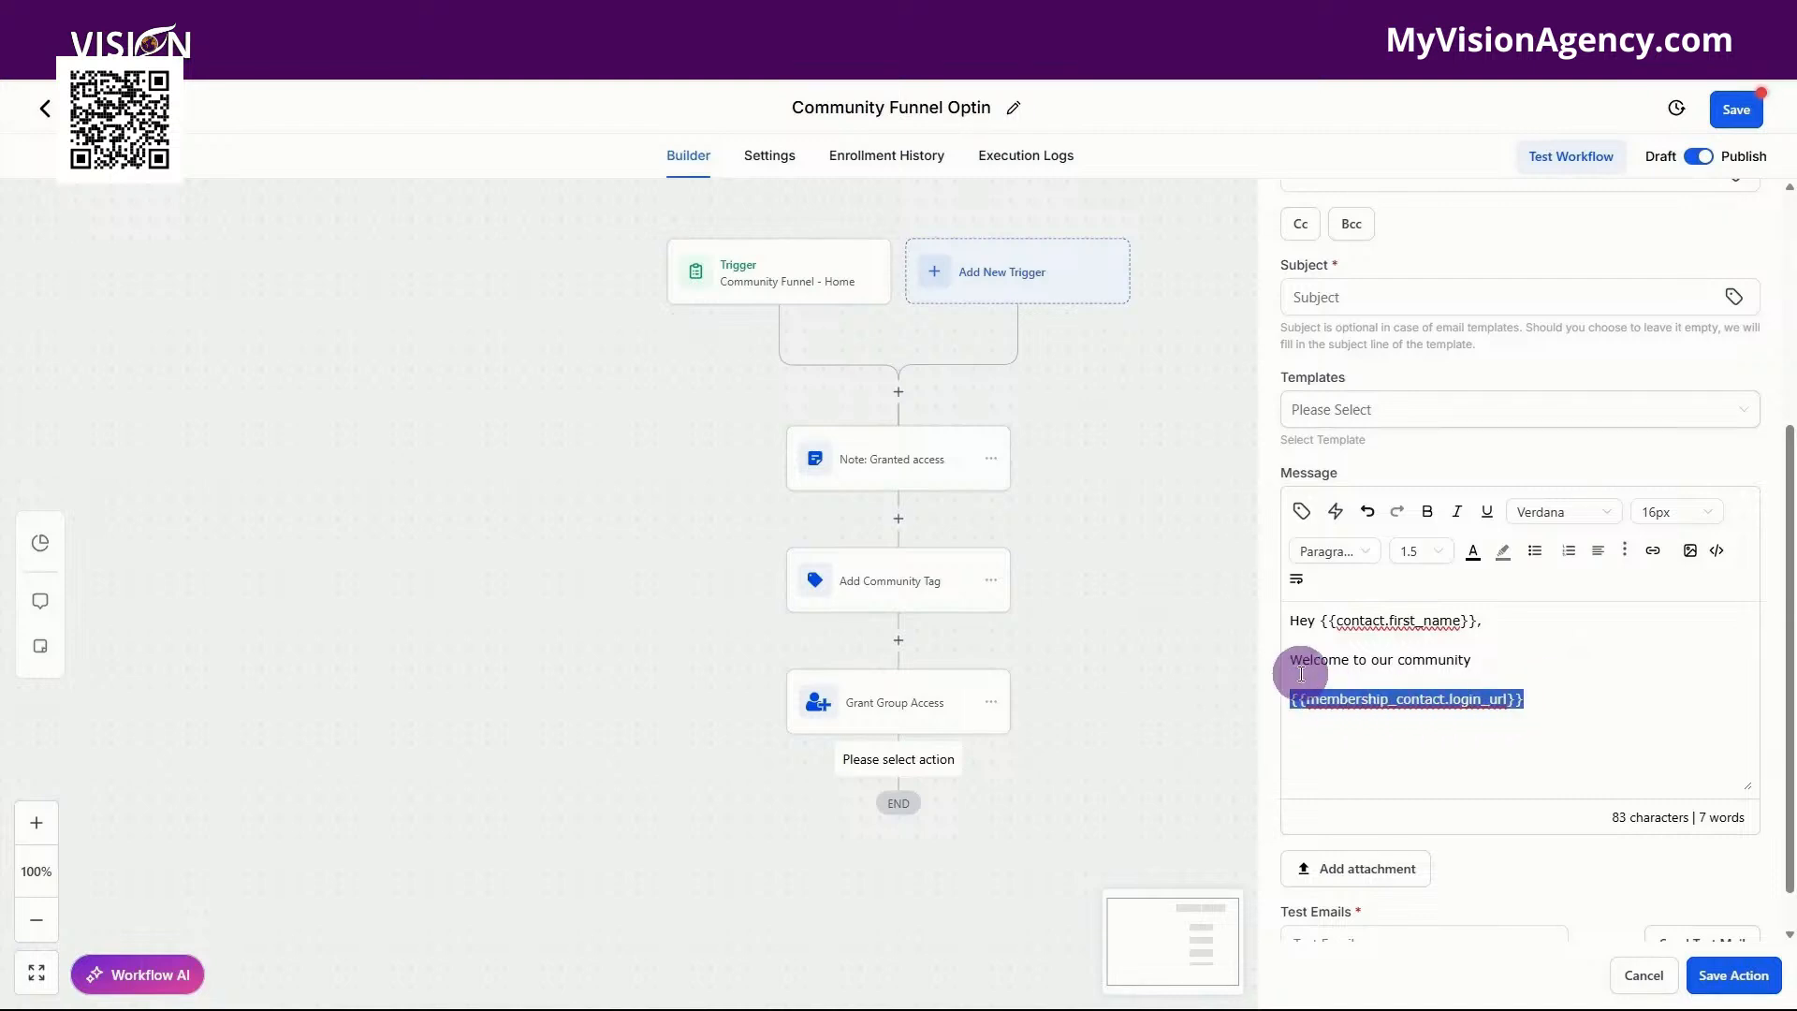
{"action": "left_click", "coordinate": [1391, 701]}
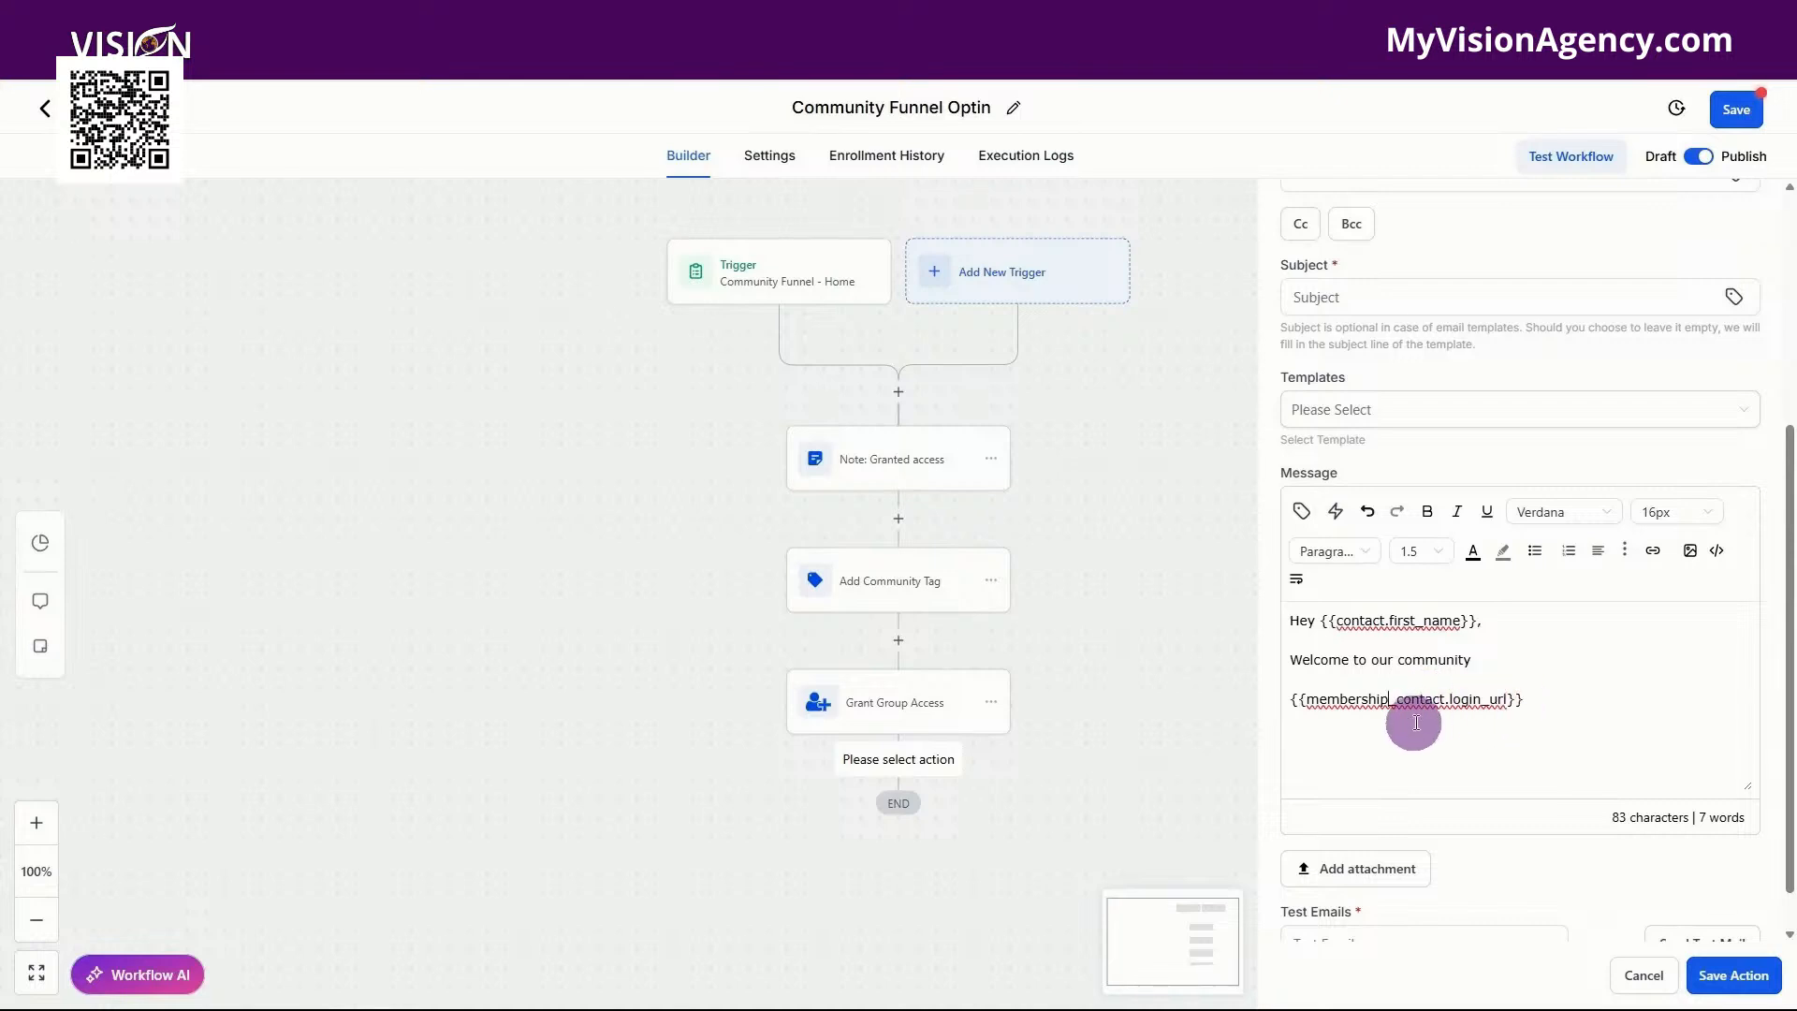
{"action": "left_click_drag", "start_coordinate": [1525, 699], "coordinate": [1288, 702]}
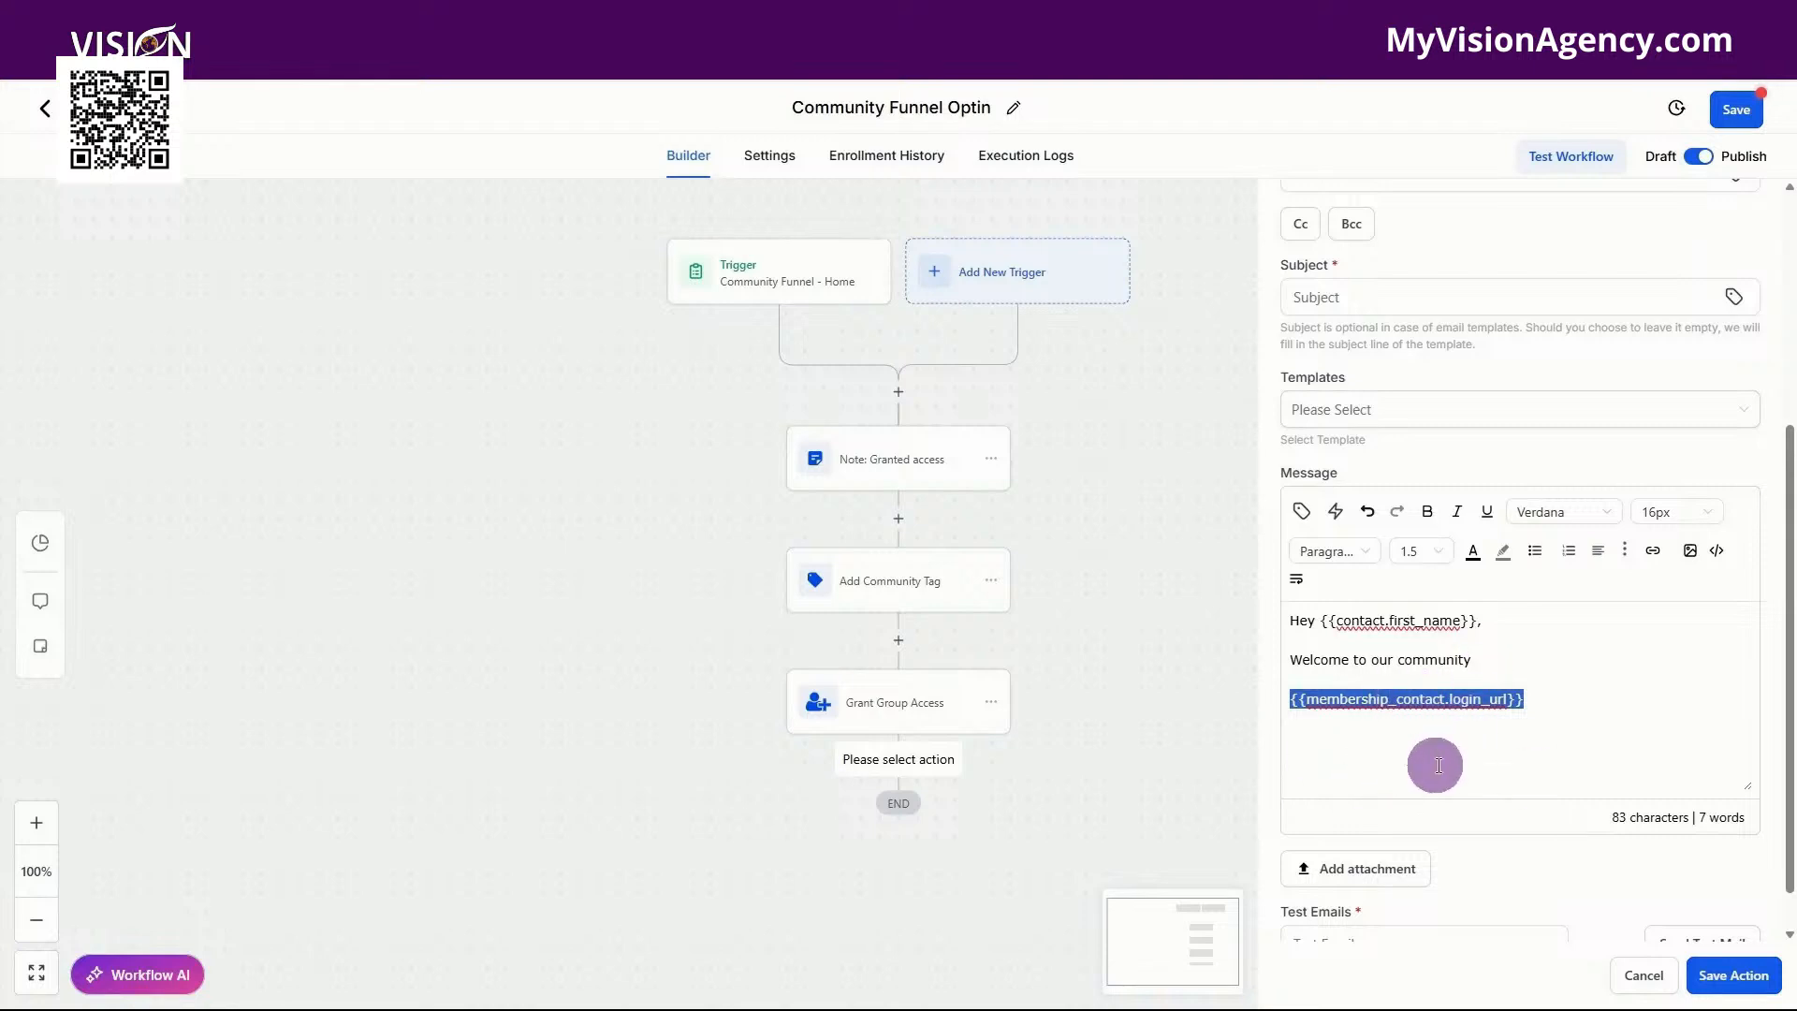
Check which templates are available for the email, and discard the unsaved email action by switching to the workflow's trigger.
{"action": "left_click", "coordinate": [1320, 417]}
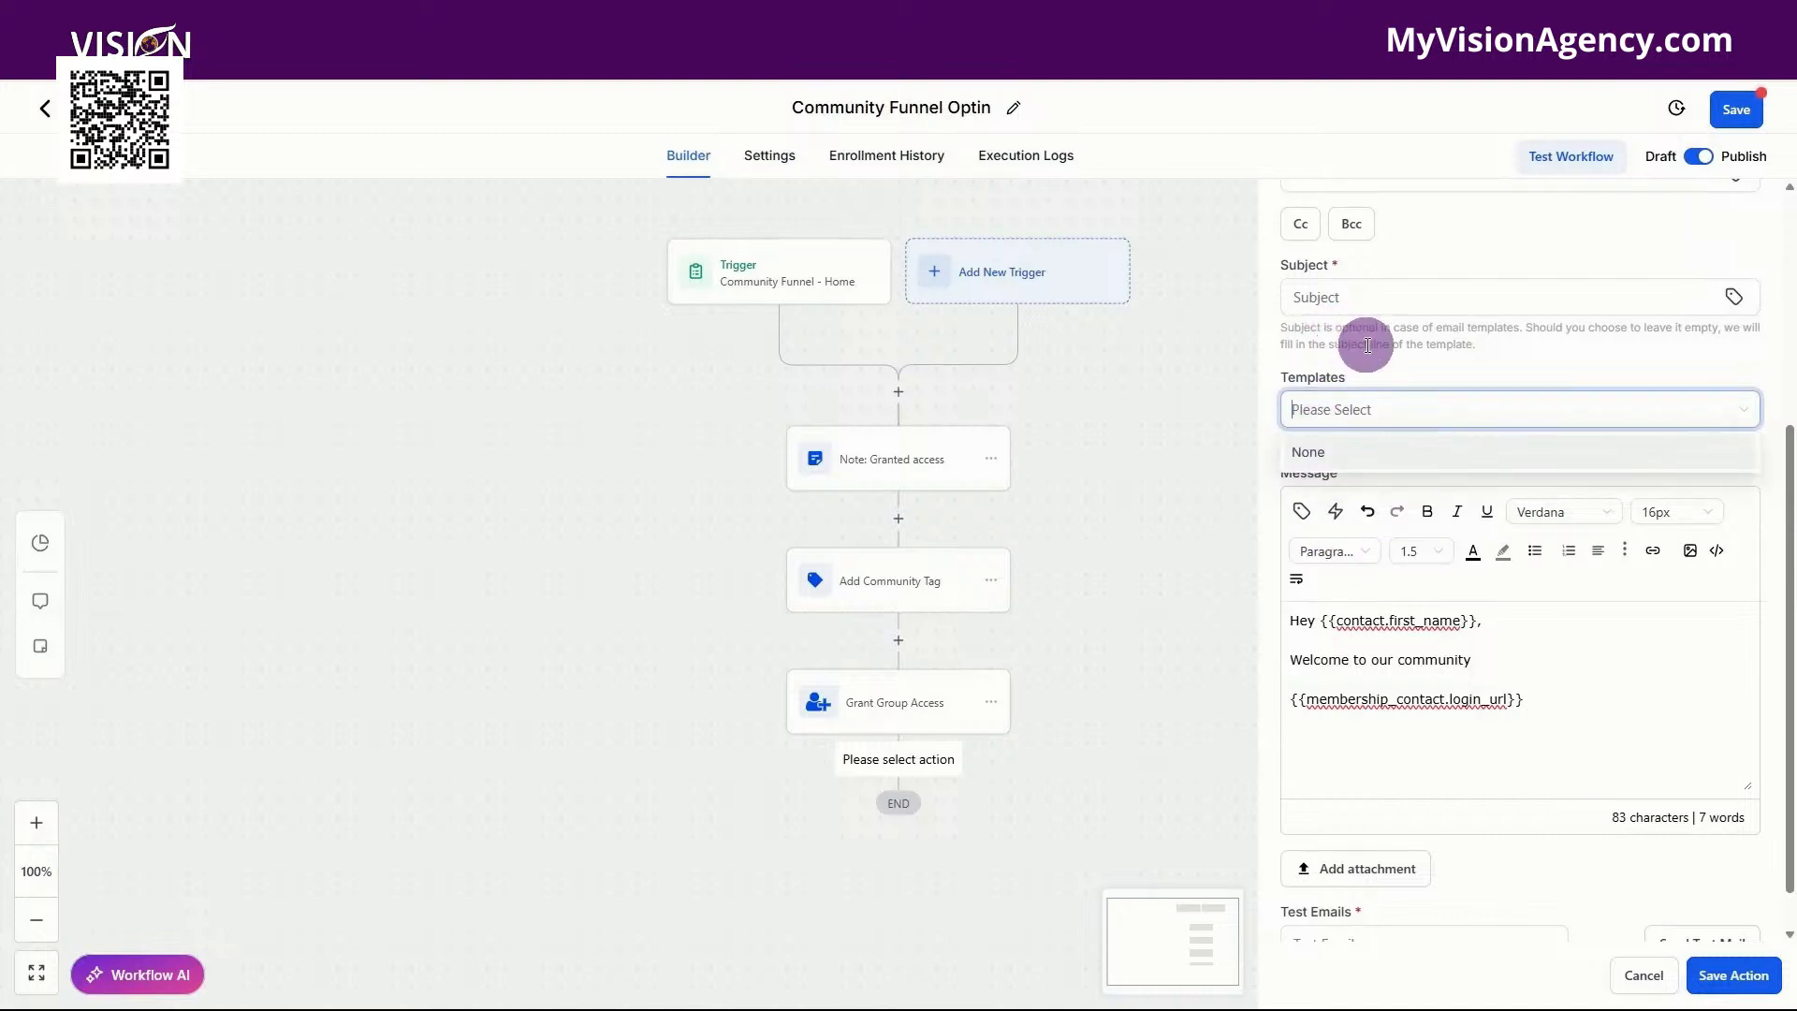
{"action": "left_click", "coordinate": [1588, 727]}
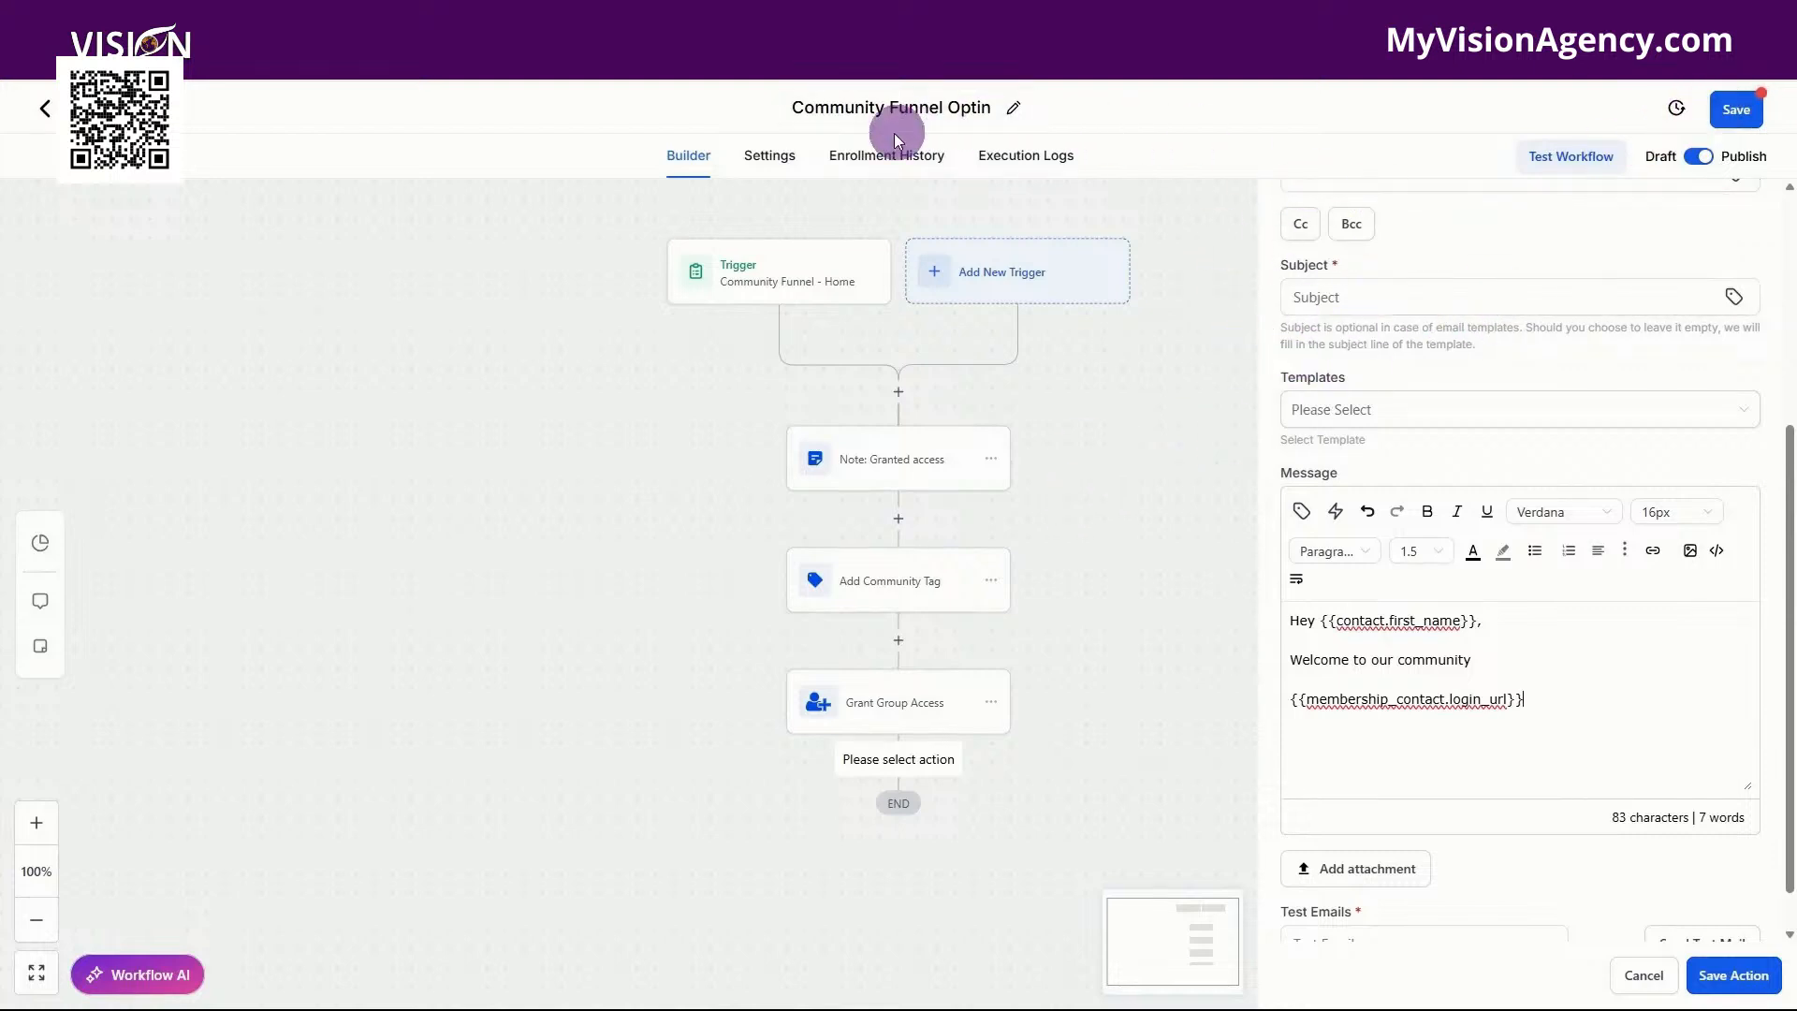
{"action": "left_click", "coordinate": [823, 292]}
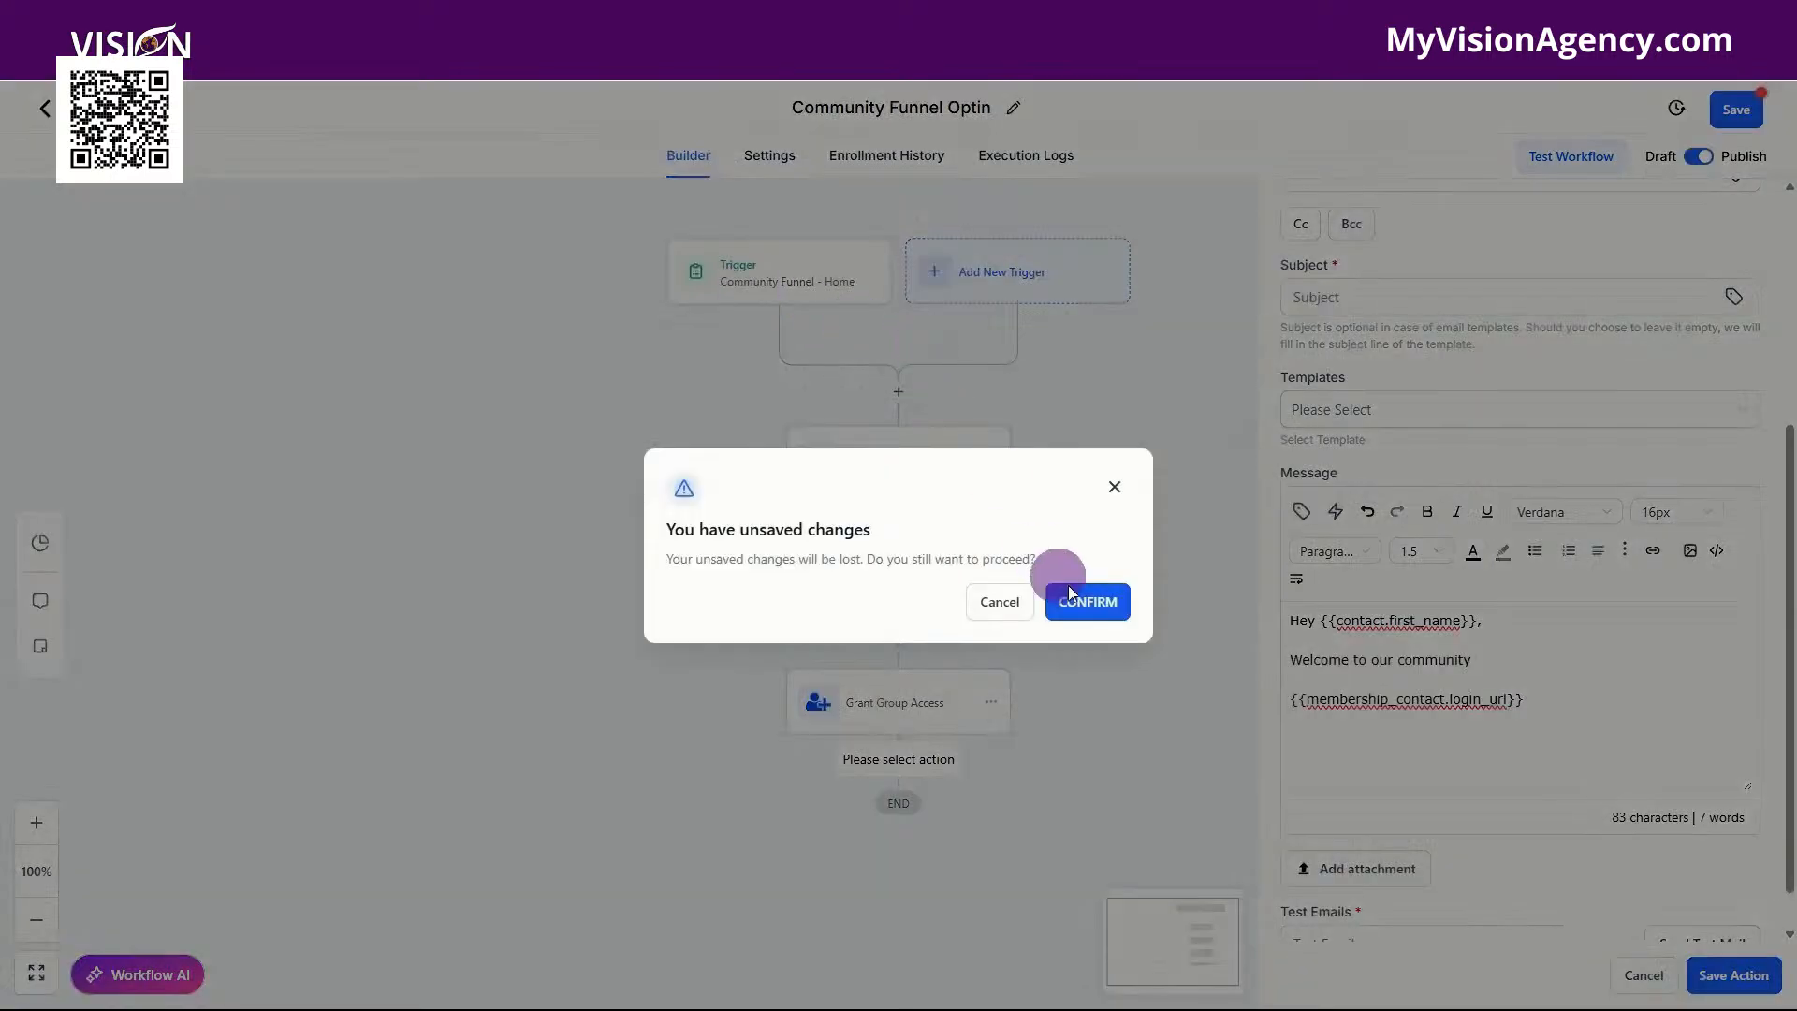
{"action": "left_click", "coordinate": [1103, 614]}
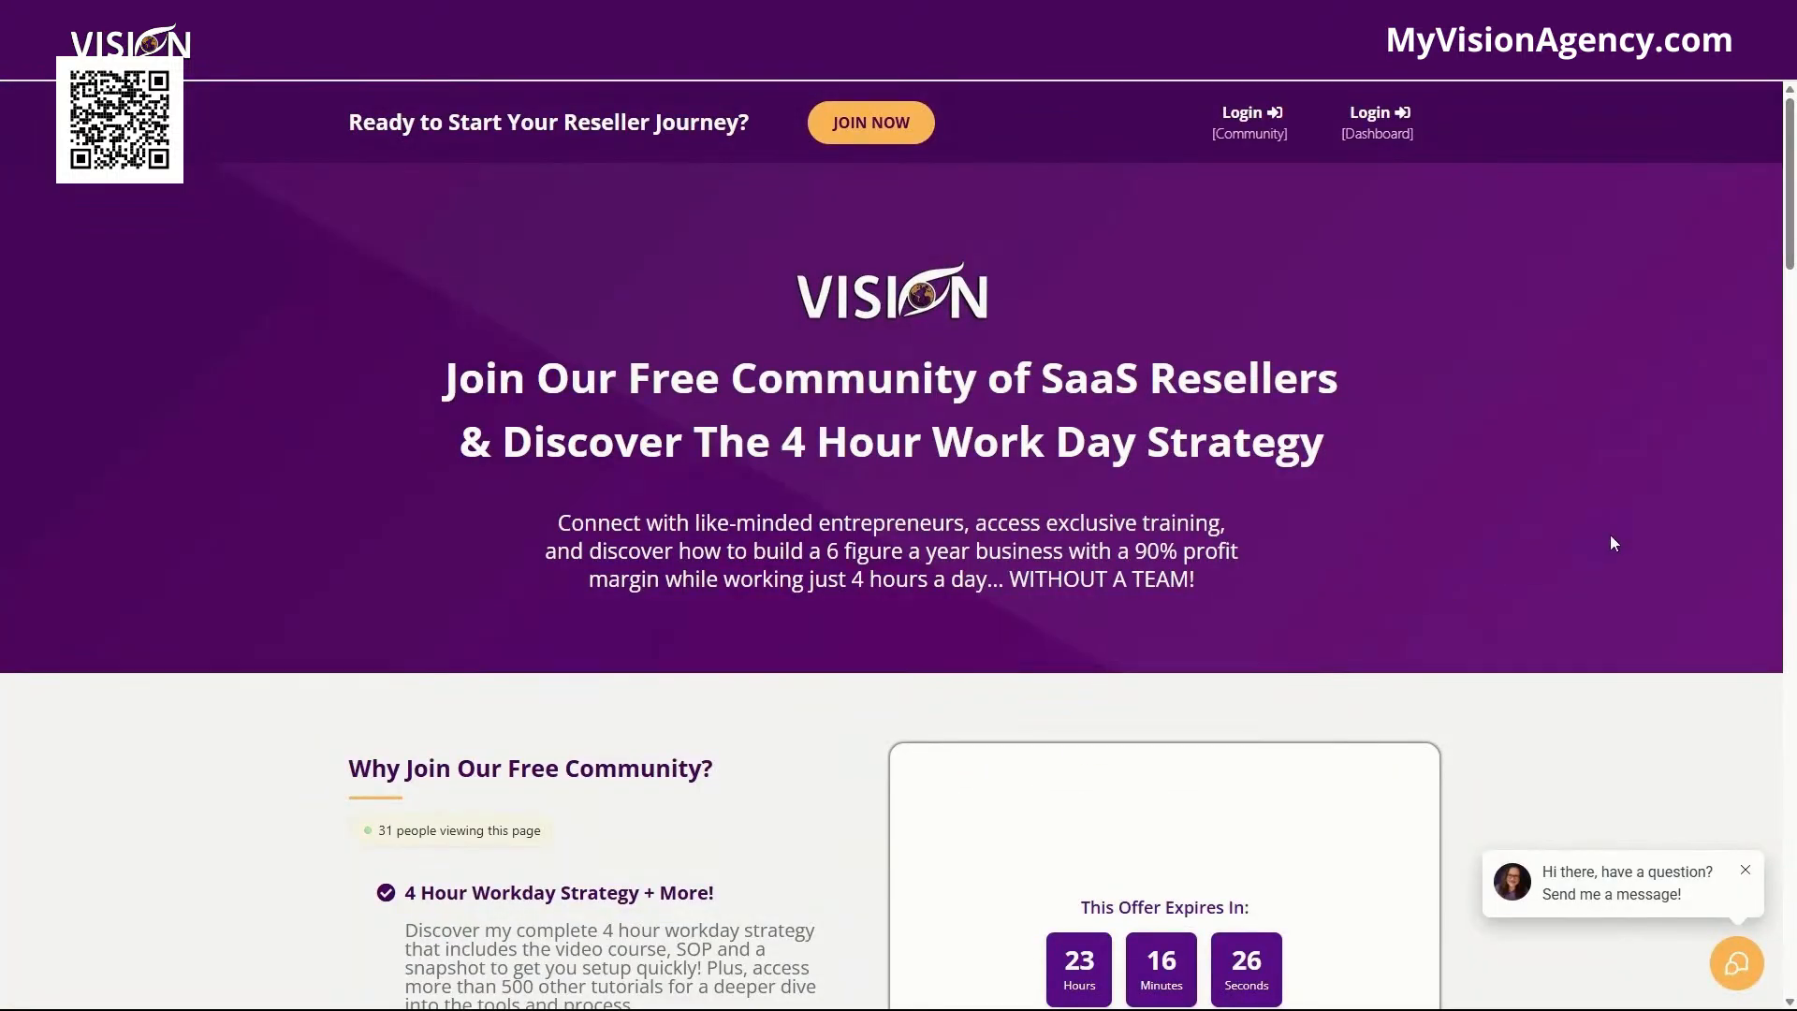
Look through the live free community landing page, from the opt-in form down to the "Which option suits you best?" links.
{"action": "scroll", "coordinate": [1610, 546], "scroll_direction": "down", "scroll_amount": 7}
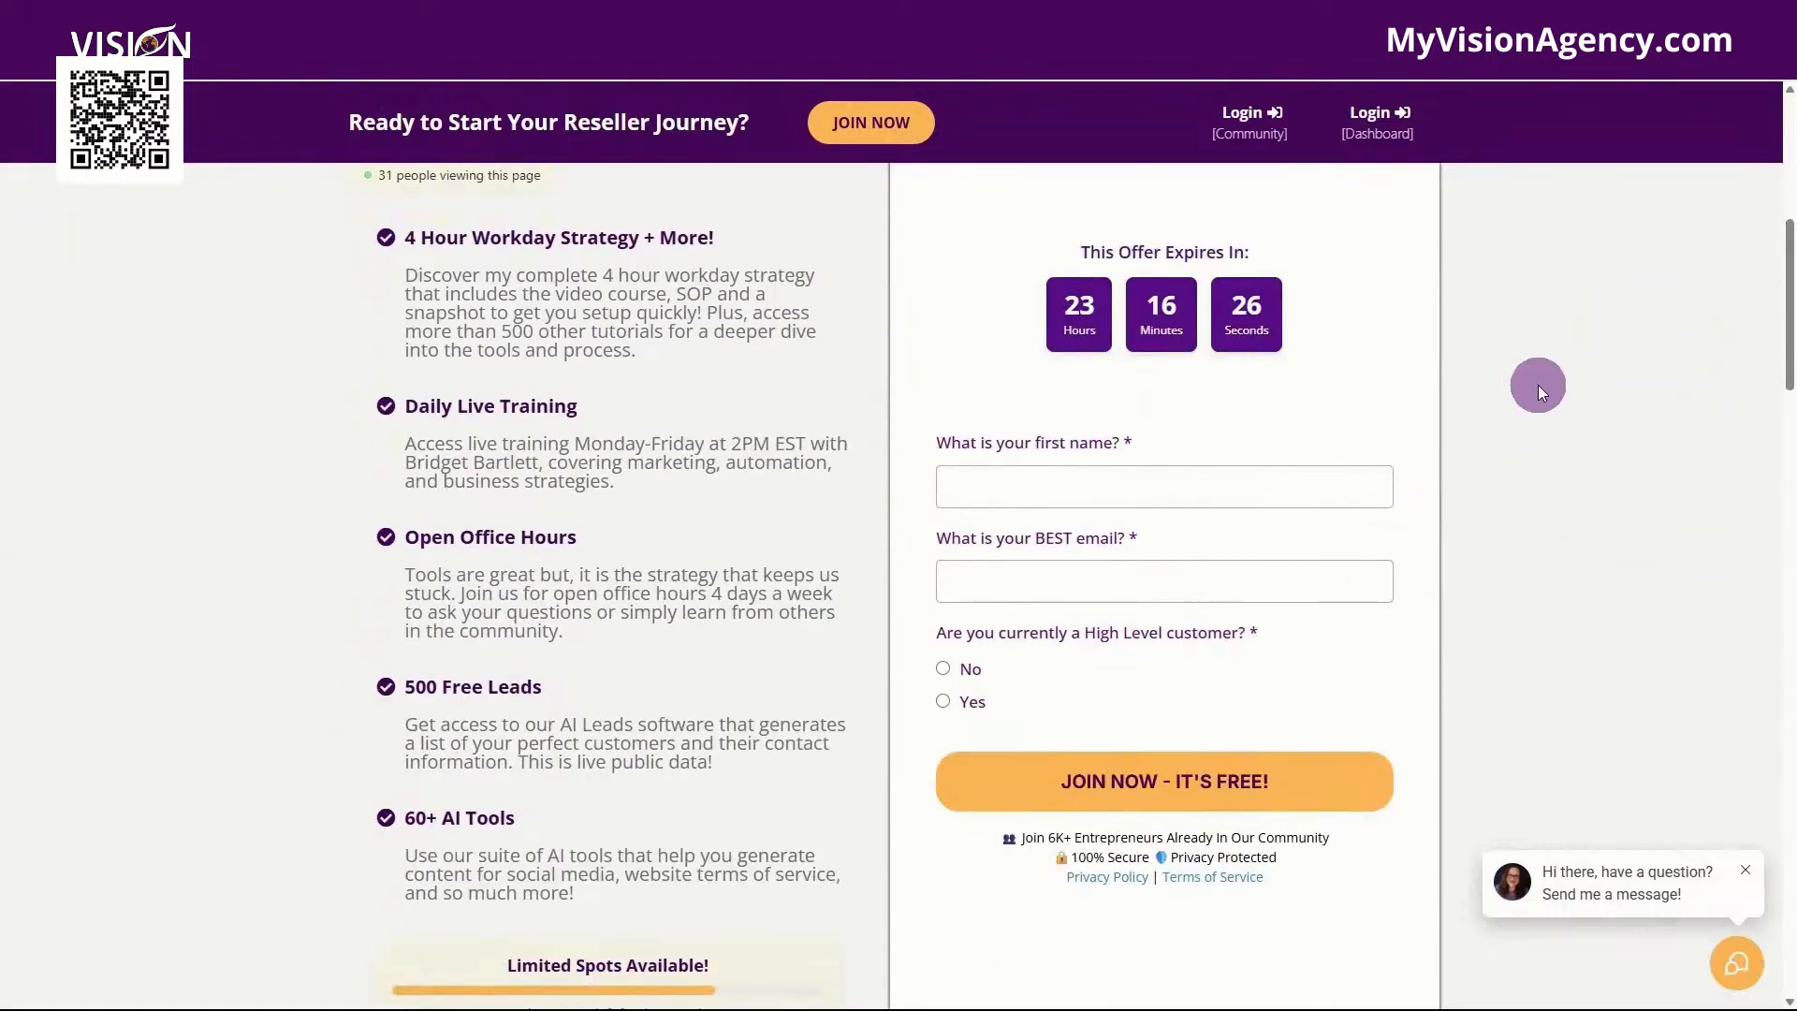
{"action": "scroll", "coordinate": [1612, 526], "scroll_direction": "down", "scroll_amount": 2}
{"action": "scroll", "coordinate": [1609, 524], "scroll_direction": "down", "scroll_amount": 5}
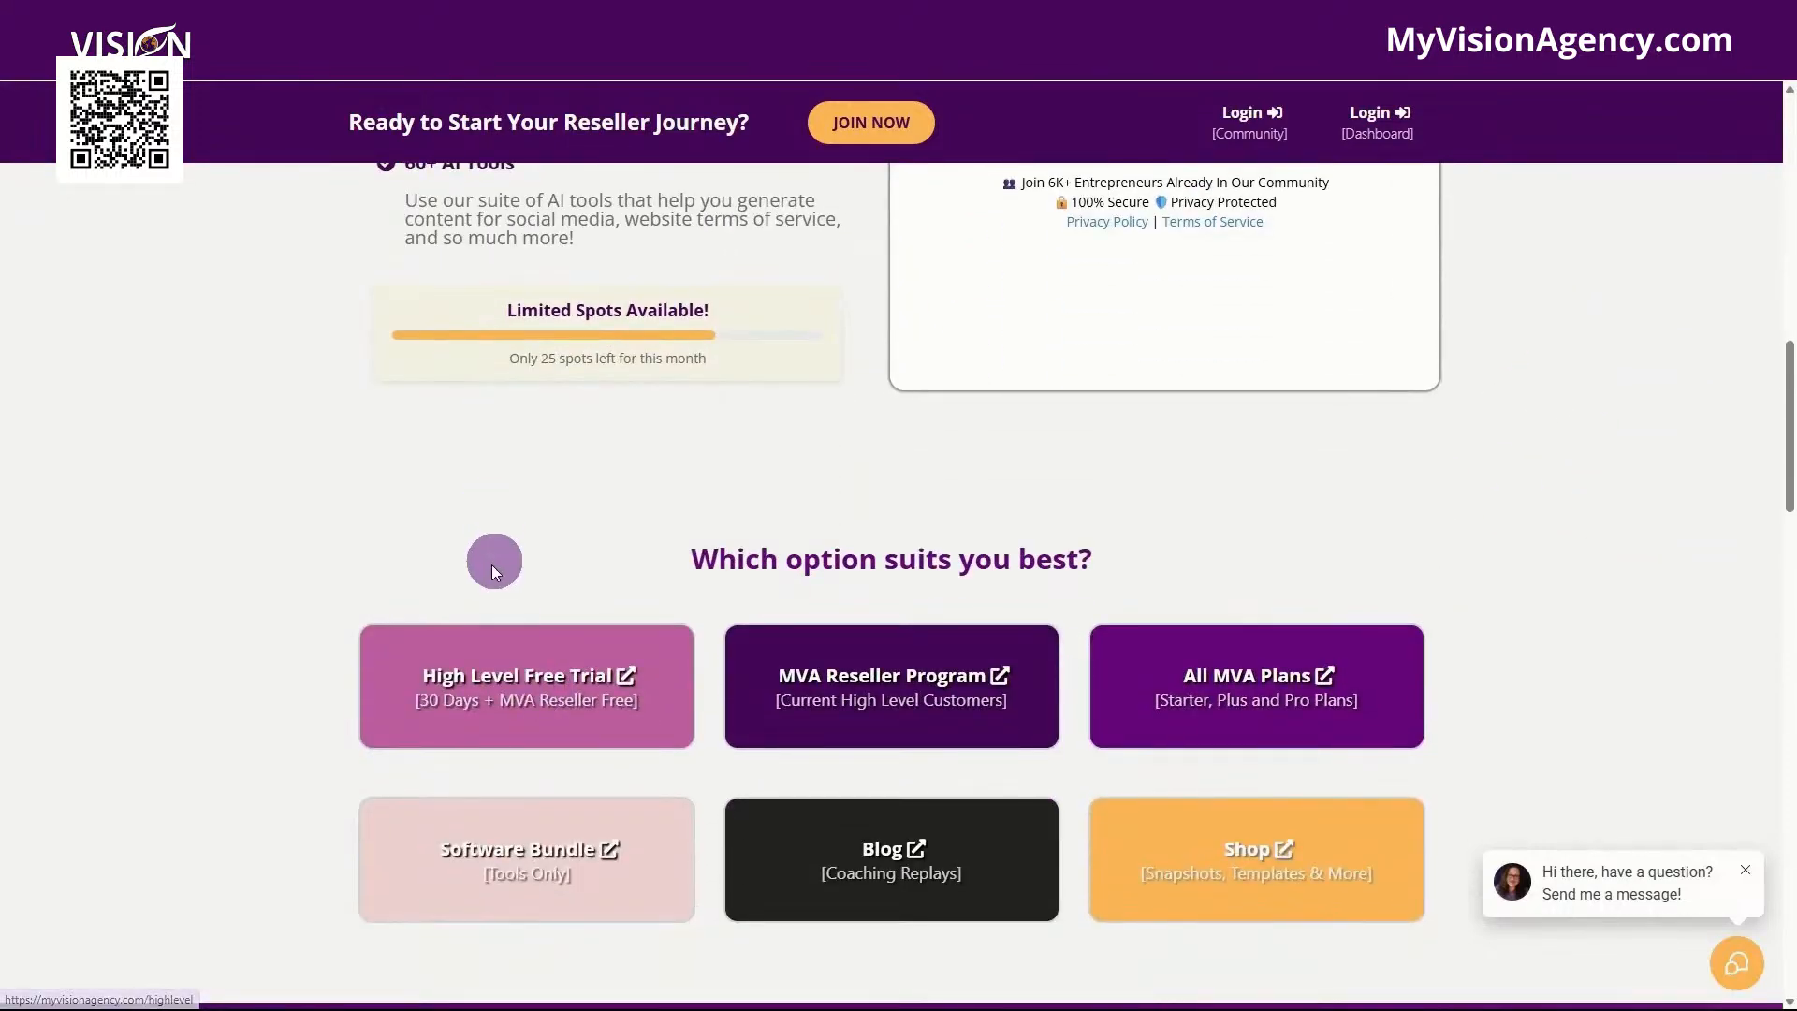